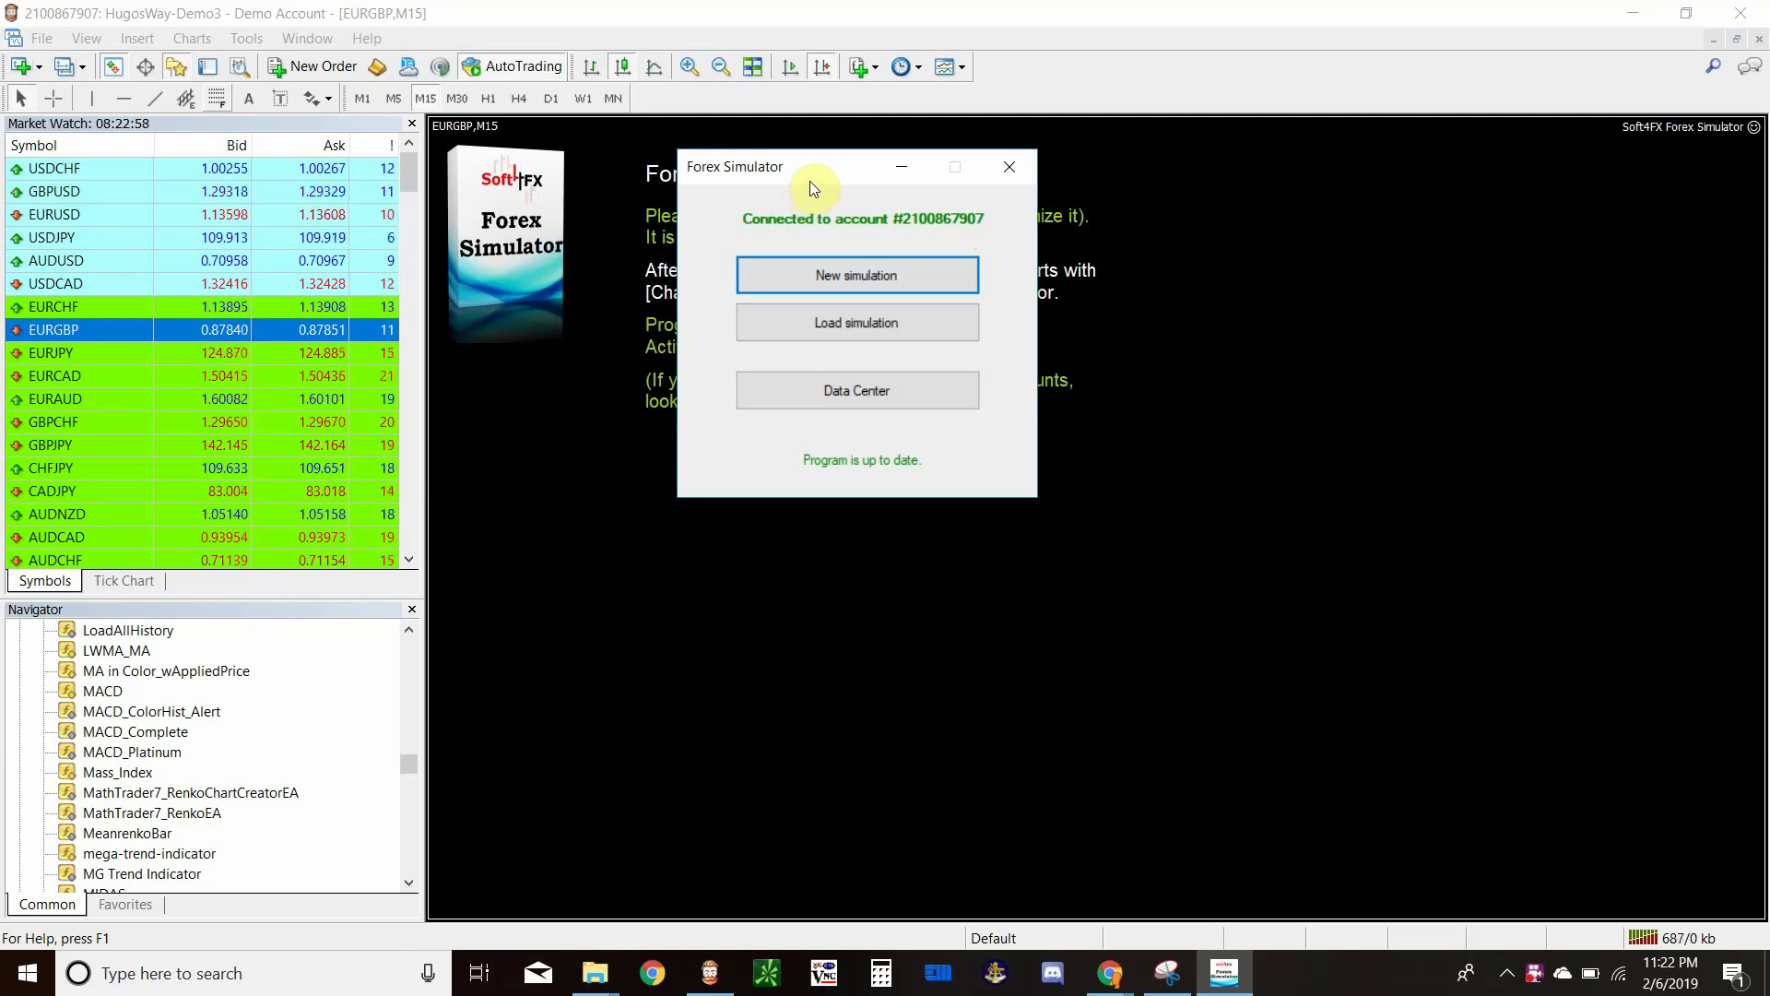
# Step: Locate and select the Soft4FX Forex Simulator expert advisor in the Navigator, with the simulator window moved aside
pyautogui.moveTo(810, 181); pyautogui.dragTo(811, 181)
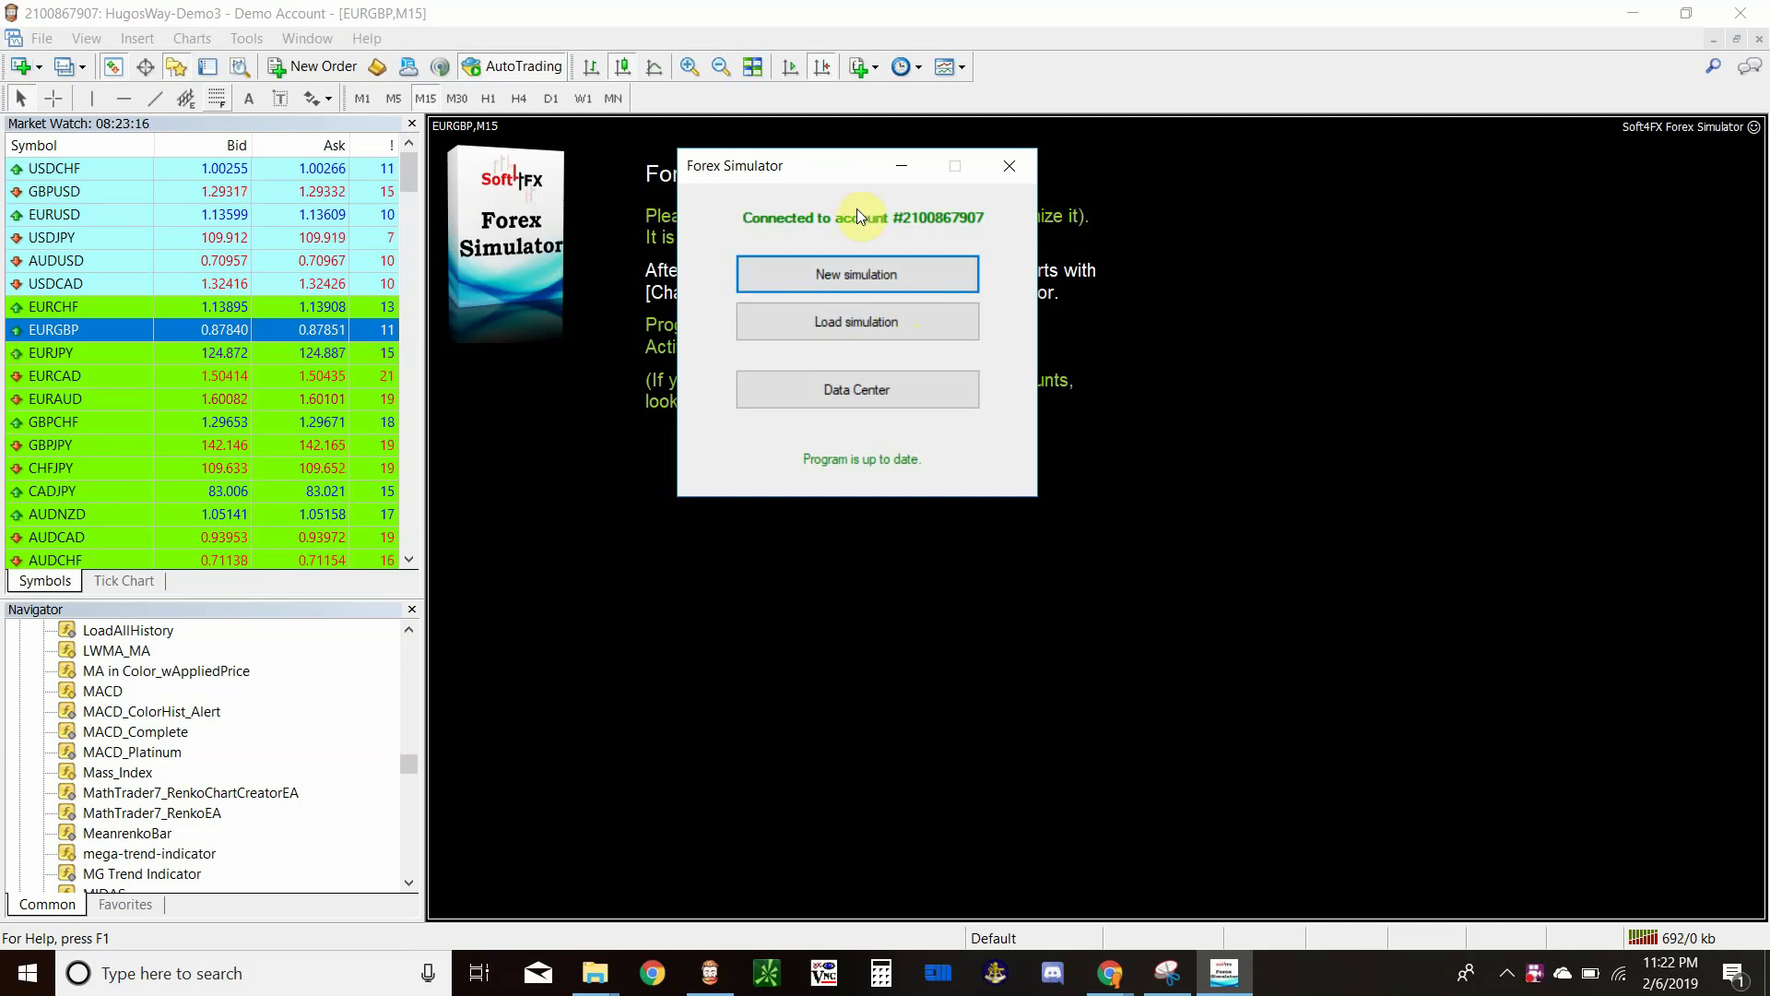
pyautogui.moveTo(806, 175); pyautogui.dragTo(733, 163)
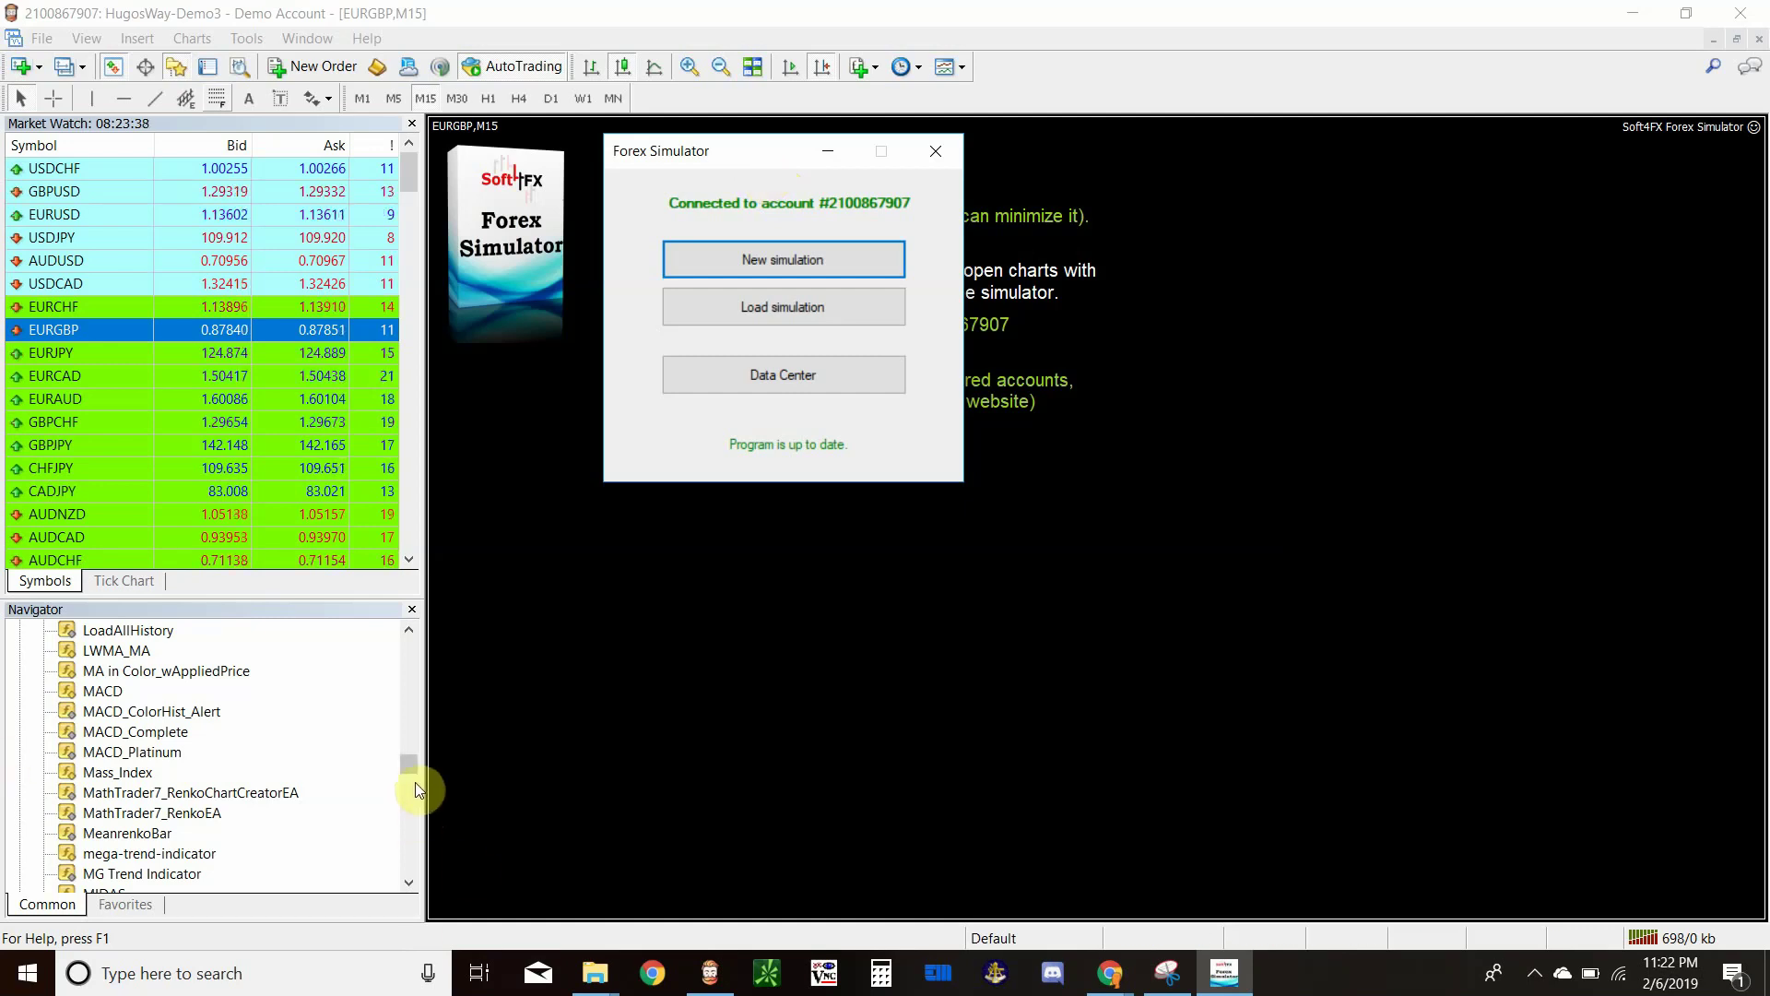
pyautogui.moveTo(405, 767); pyautogui.dragTo(402, 867)
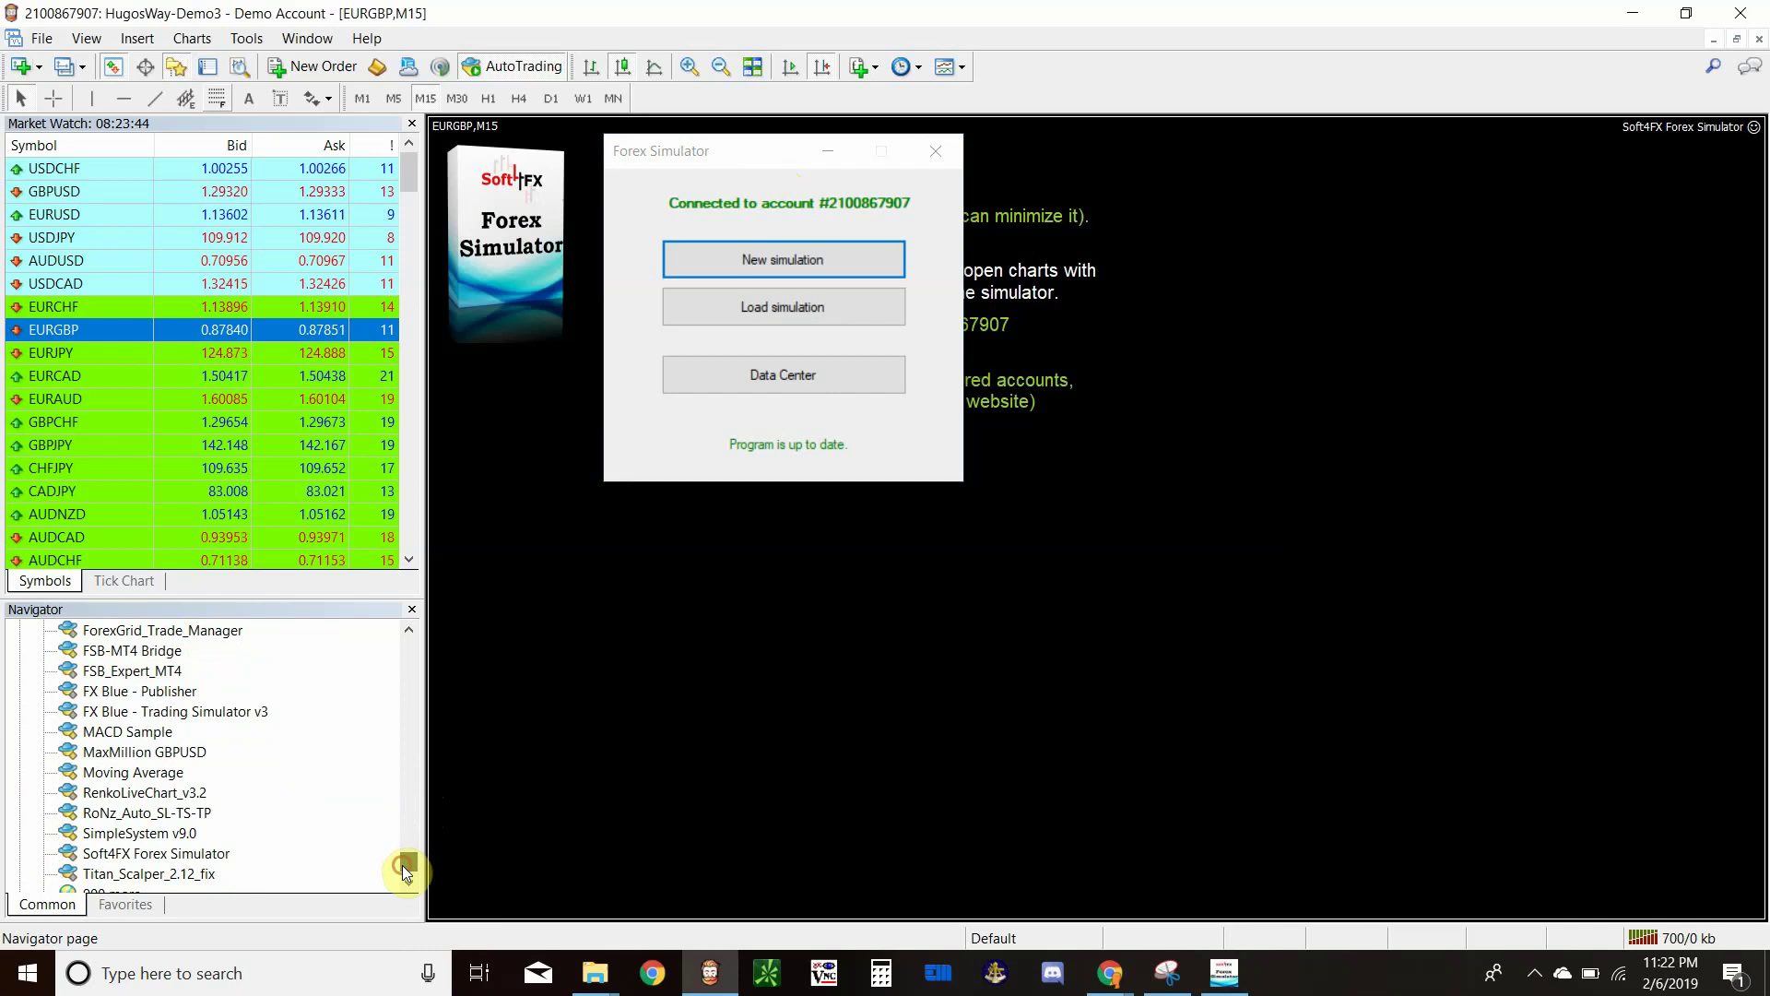
pyautogui.click(145, 855)
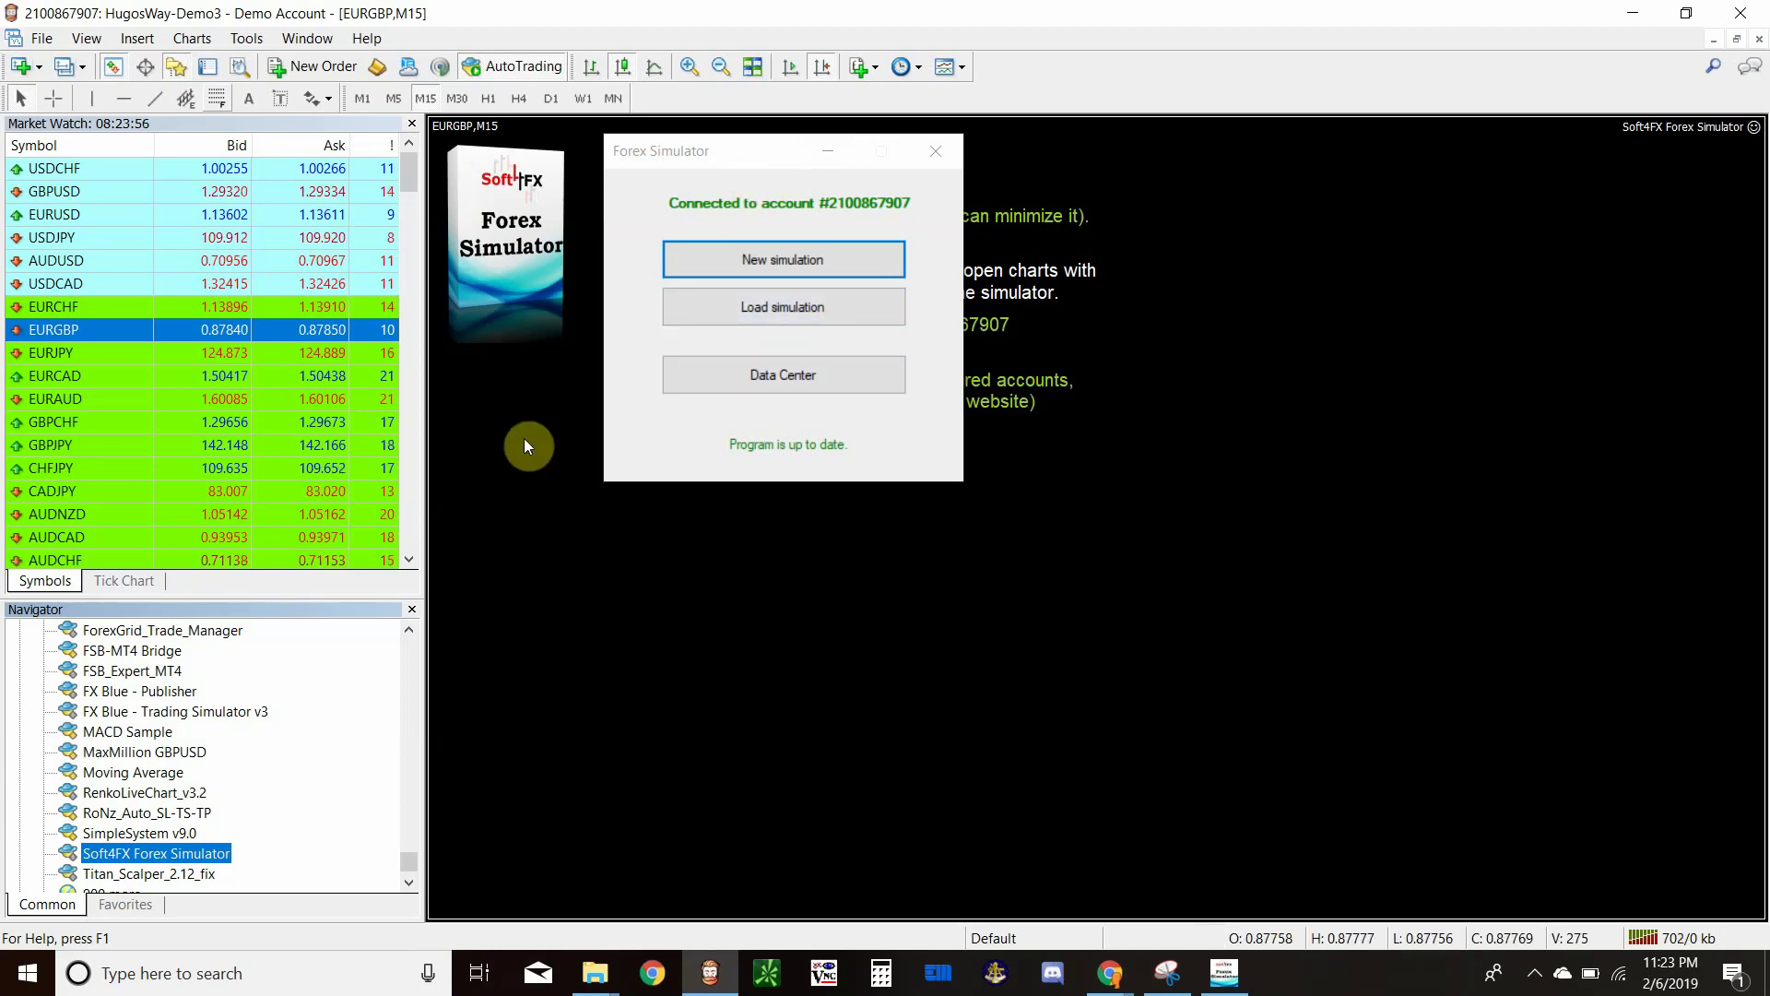
# Step: Open the simulator's Data Center and choose Dukascopy as the historical tick data provider
pyautogui.click(772, 378)
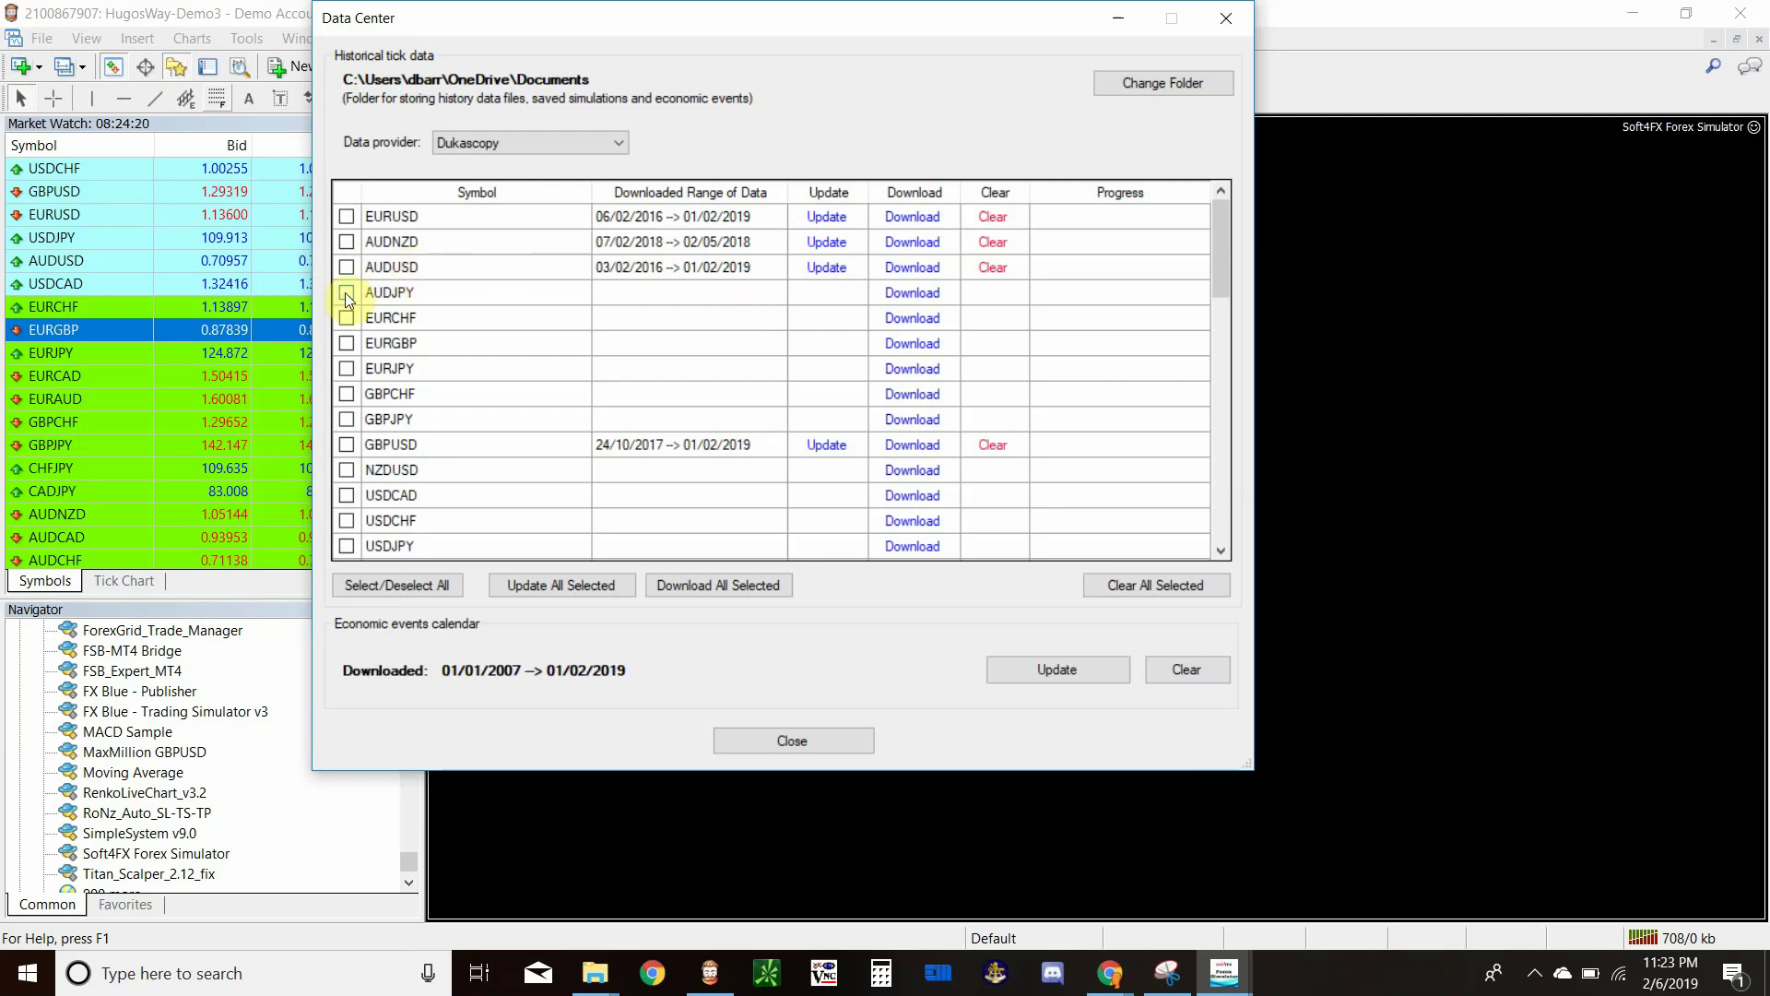
pyautogui.click(622, 143)
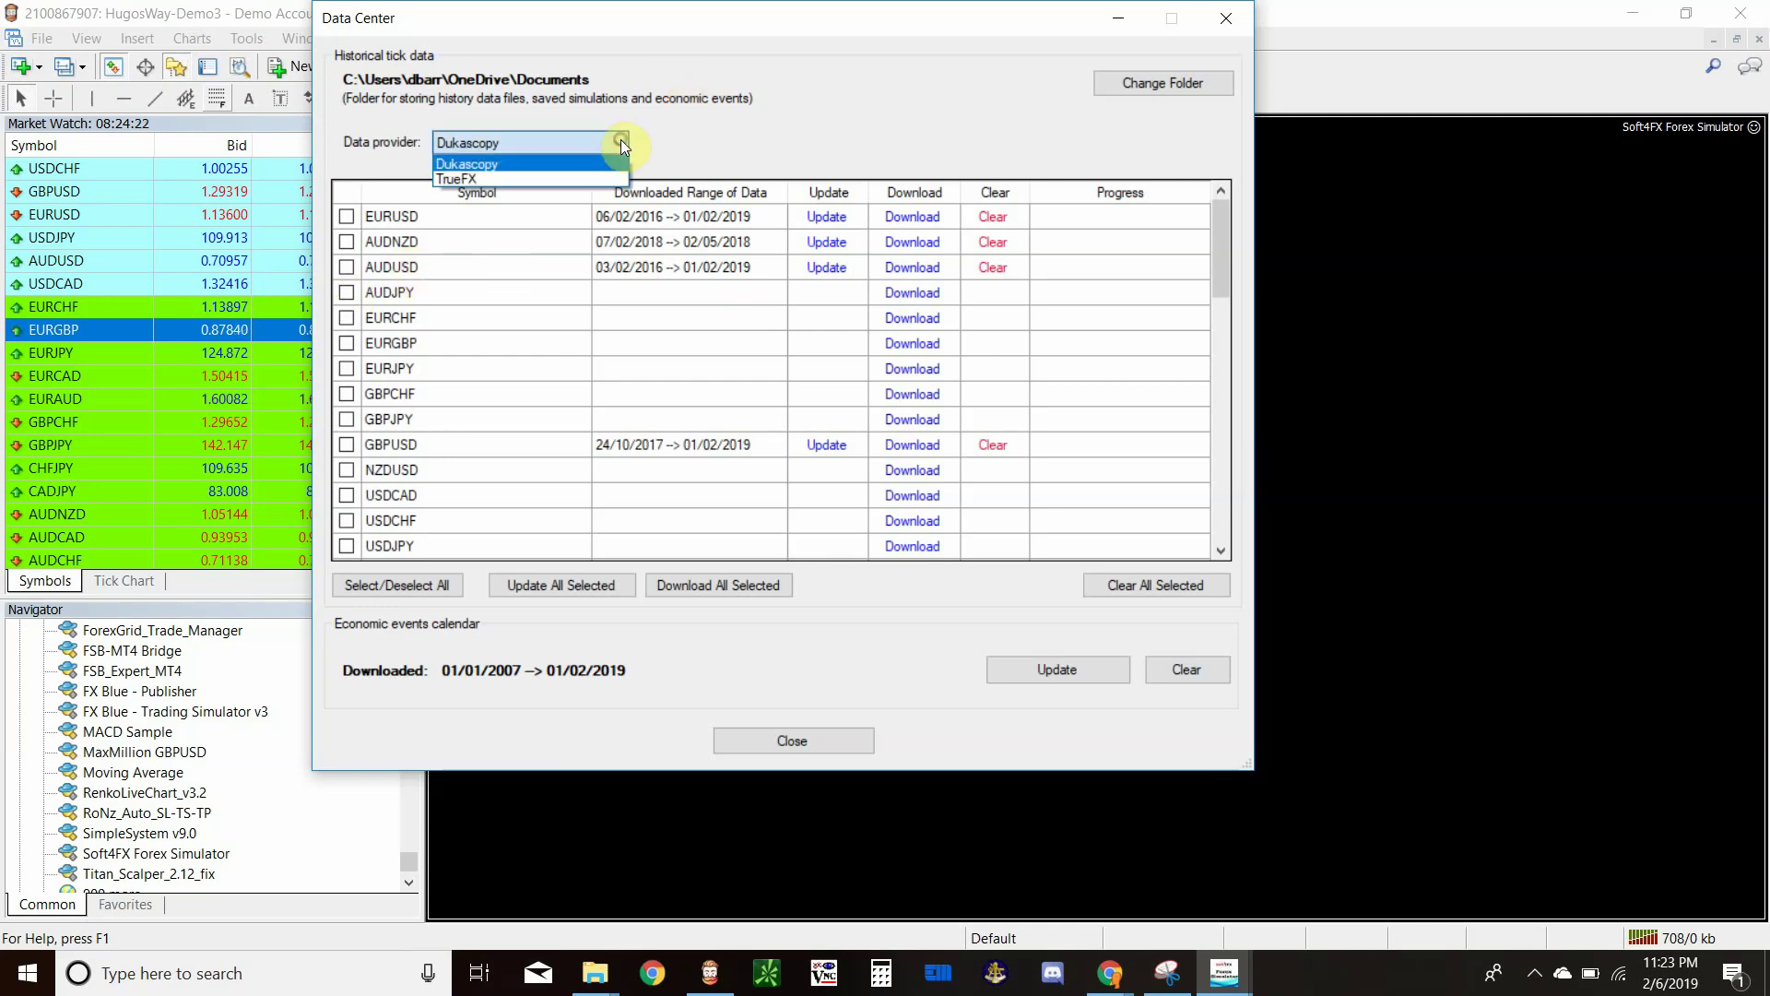
pyautogui.click(497, 166)
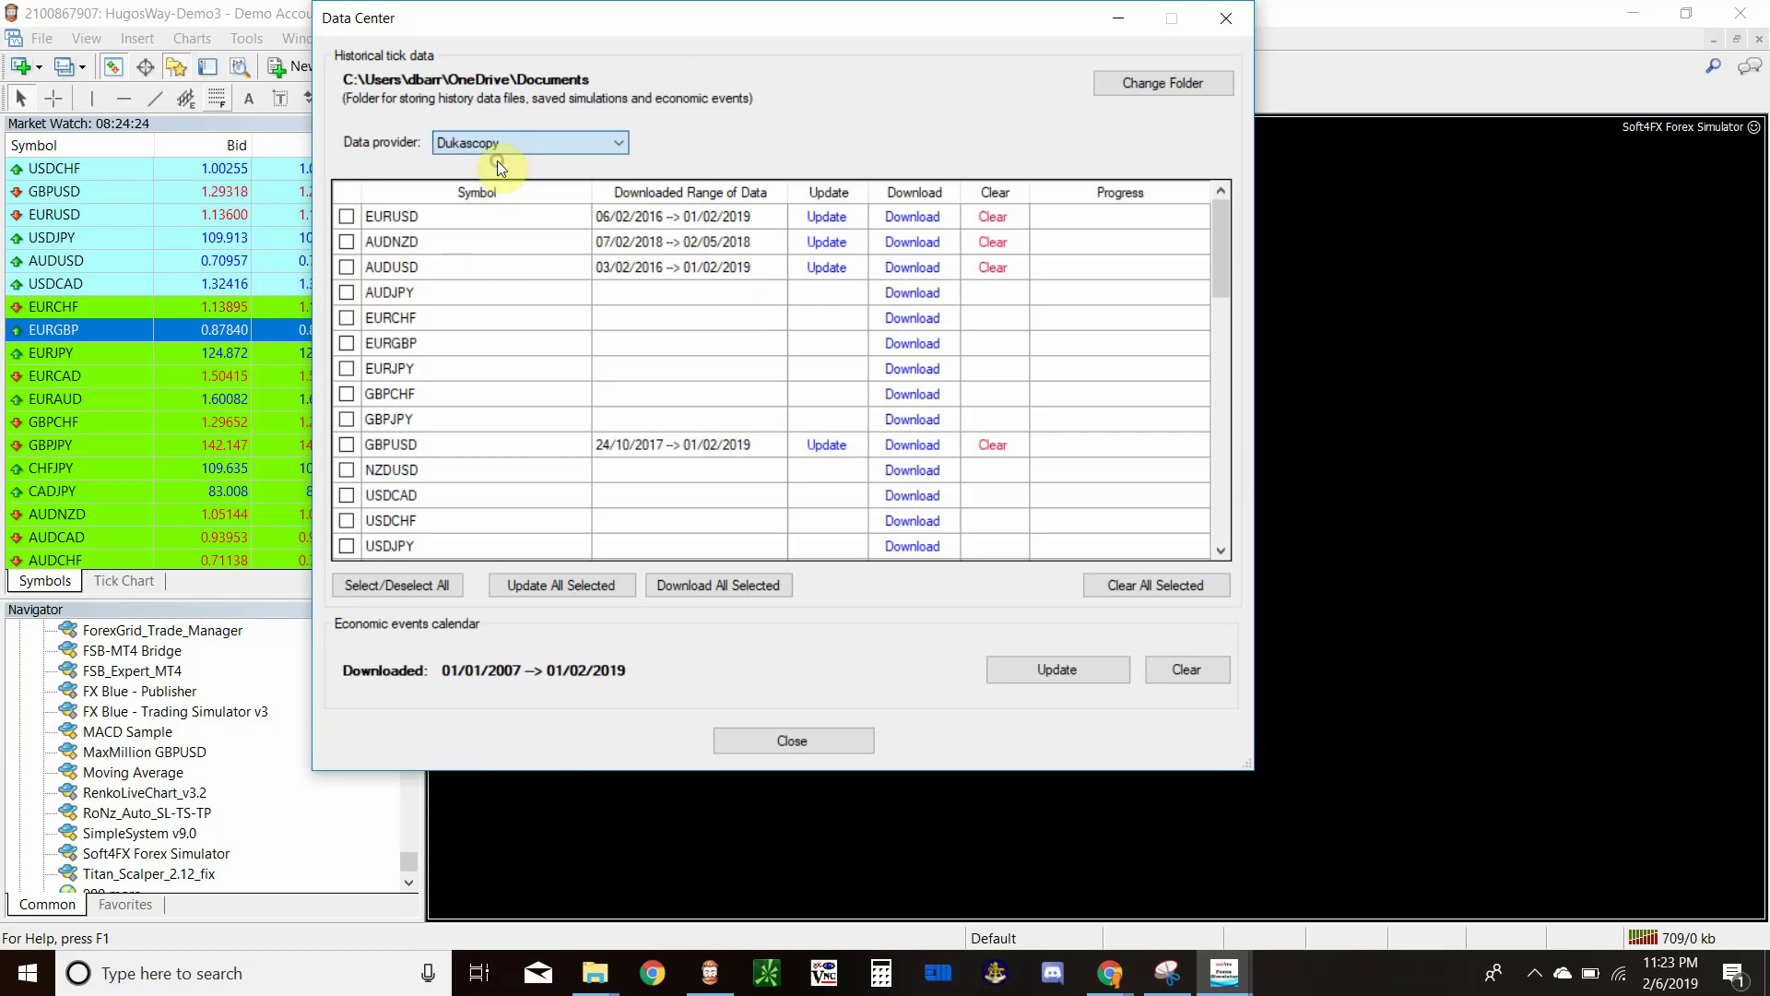
# Step: Examine the tick data download options for AUDJPY, cancel without downloading and close the Data Center
pyautogui.click(346, 291)
pyautogui.click(941, 316)
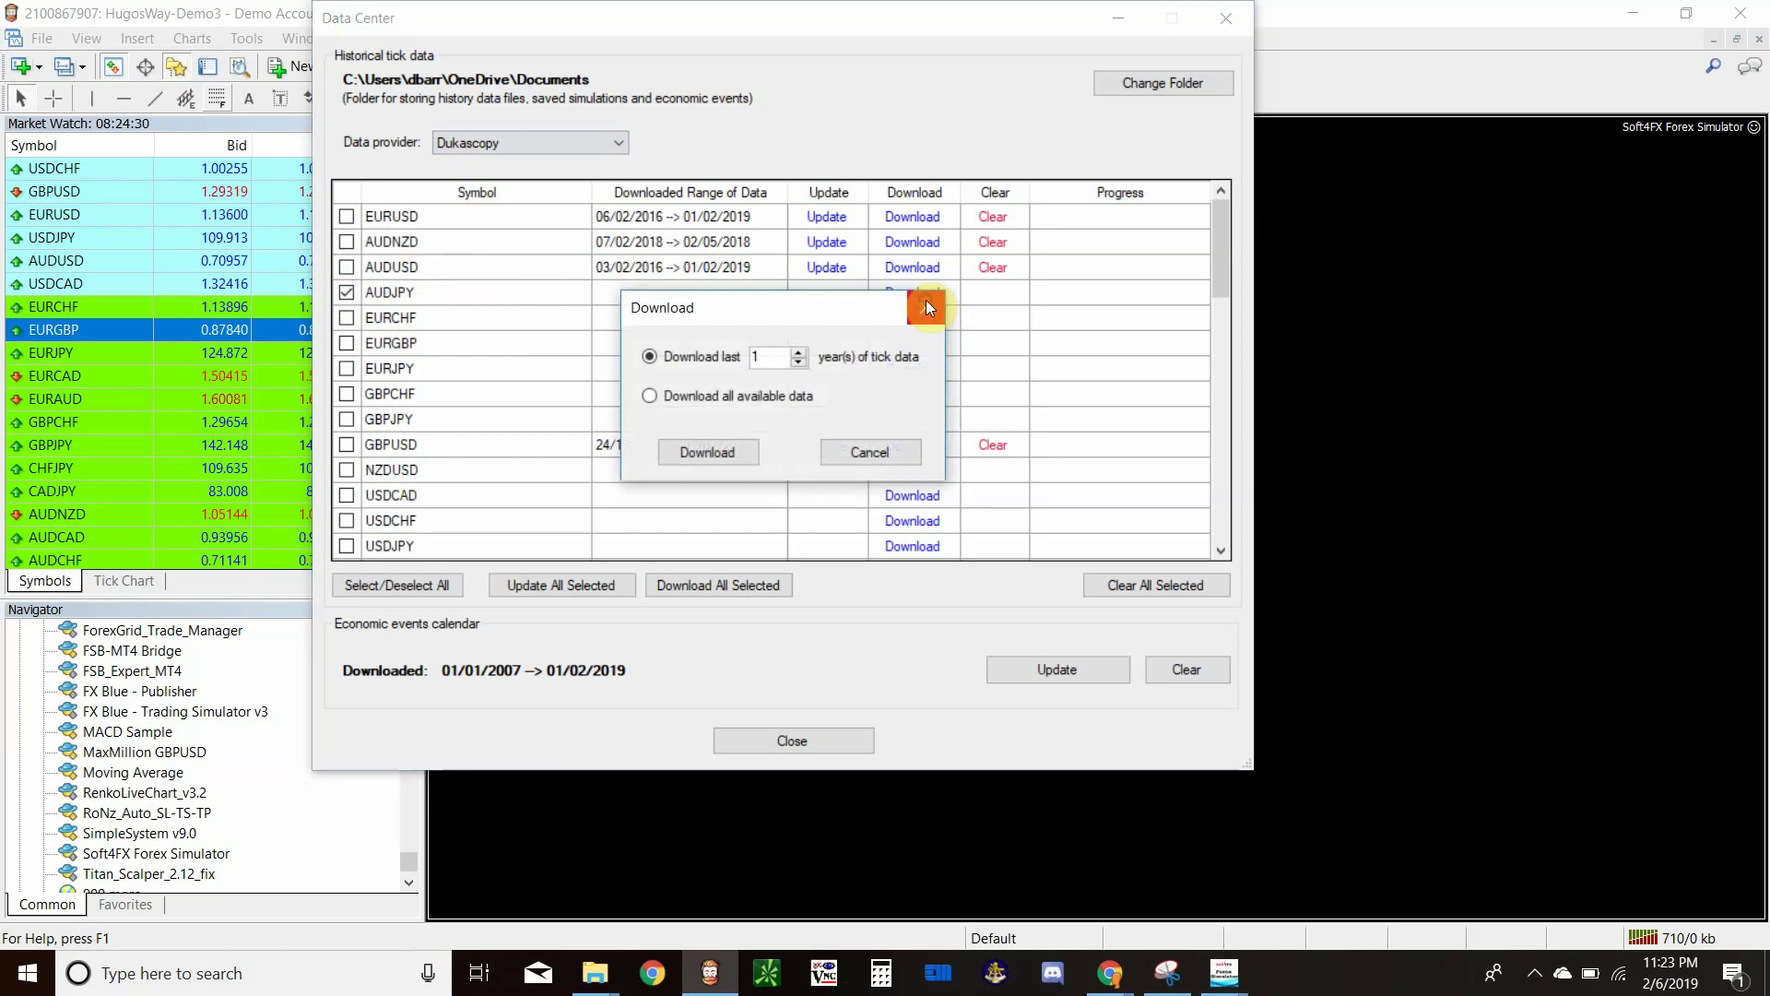
pyautogui.moveTo(745, 314); pyautogui.dragTo(635, 238)
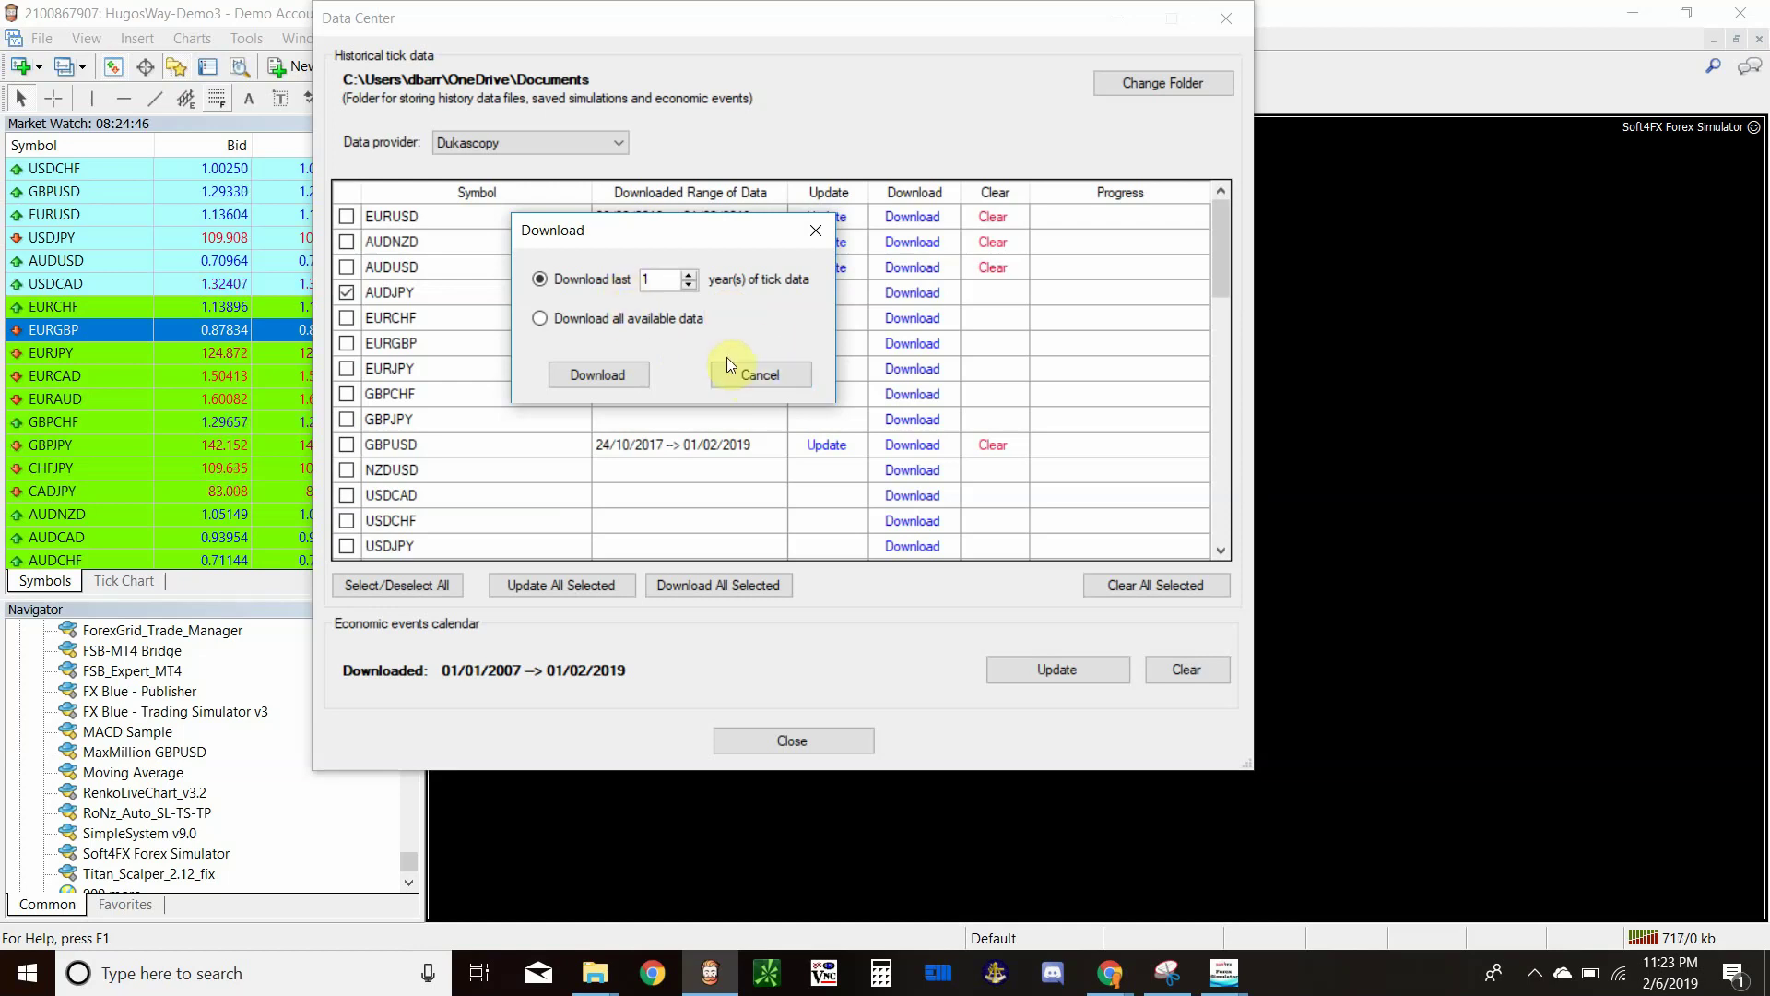
pyautogui.click(749, 369)
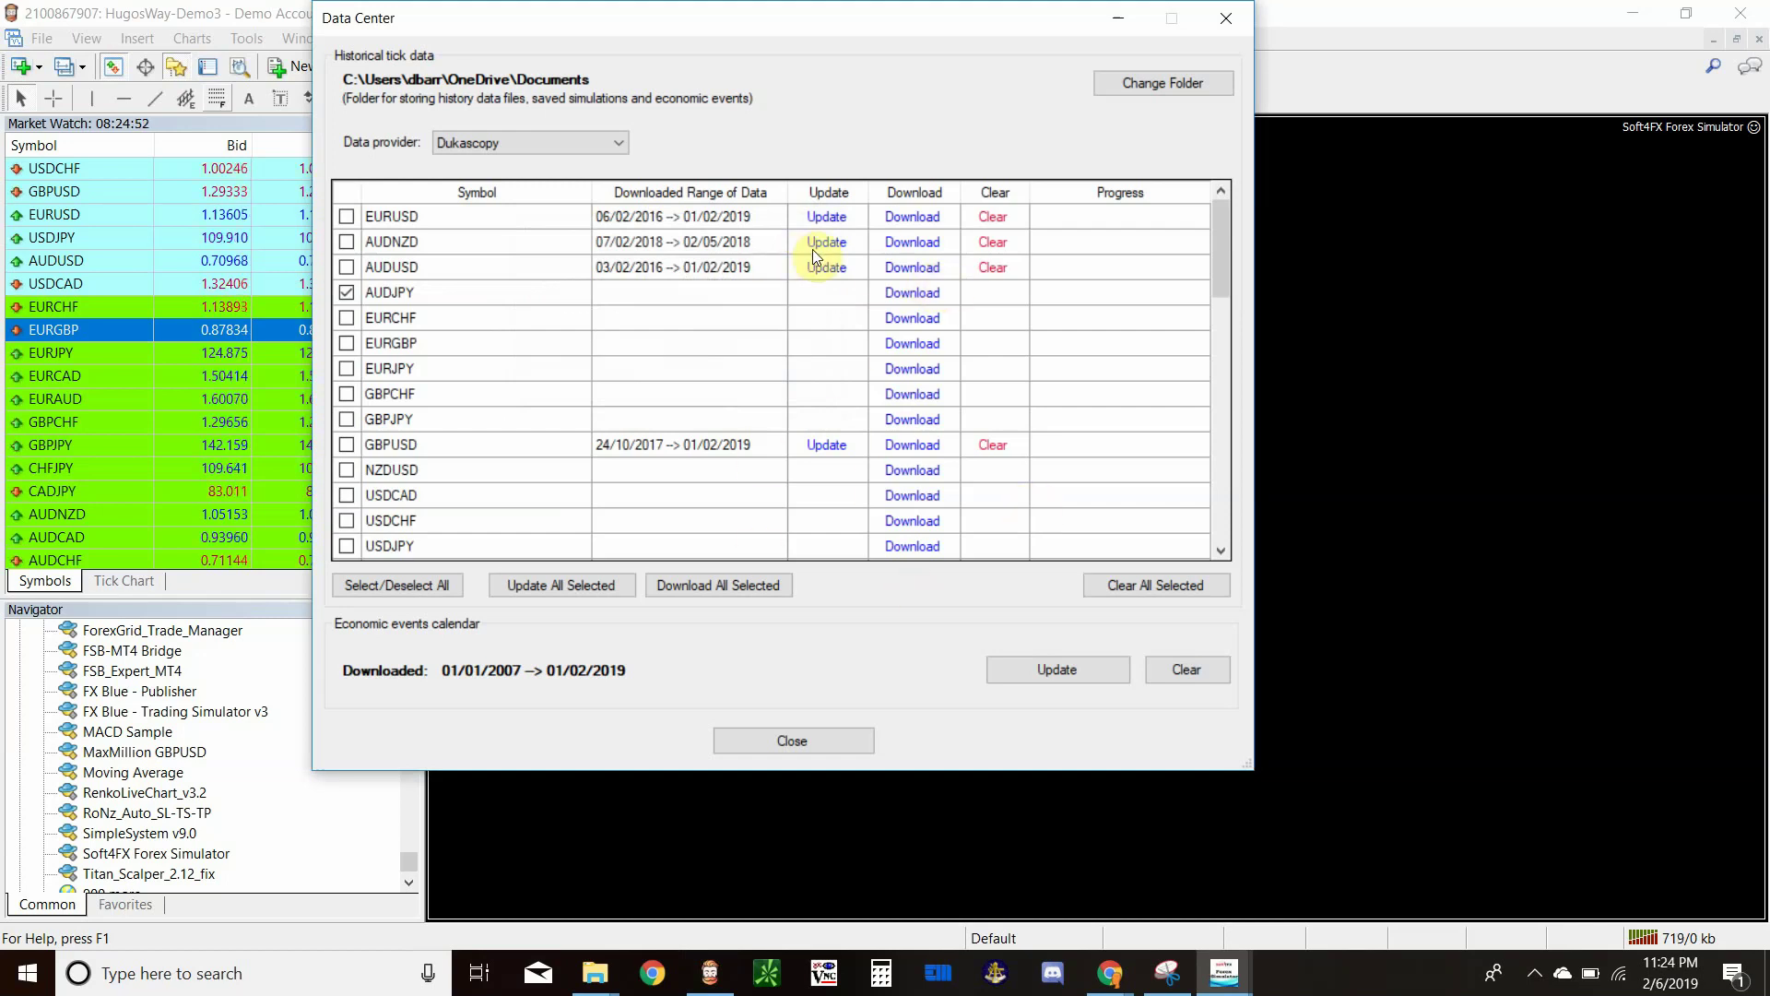
pyautogui.click(746, 741)
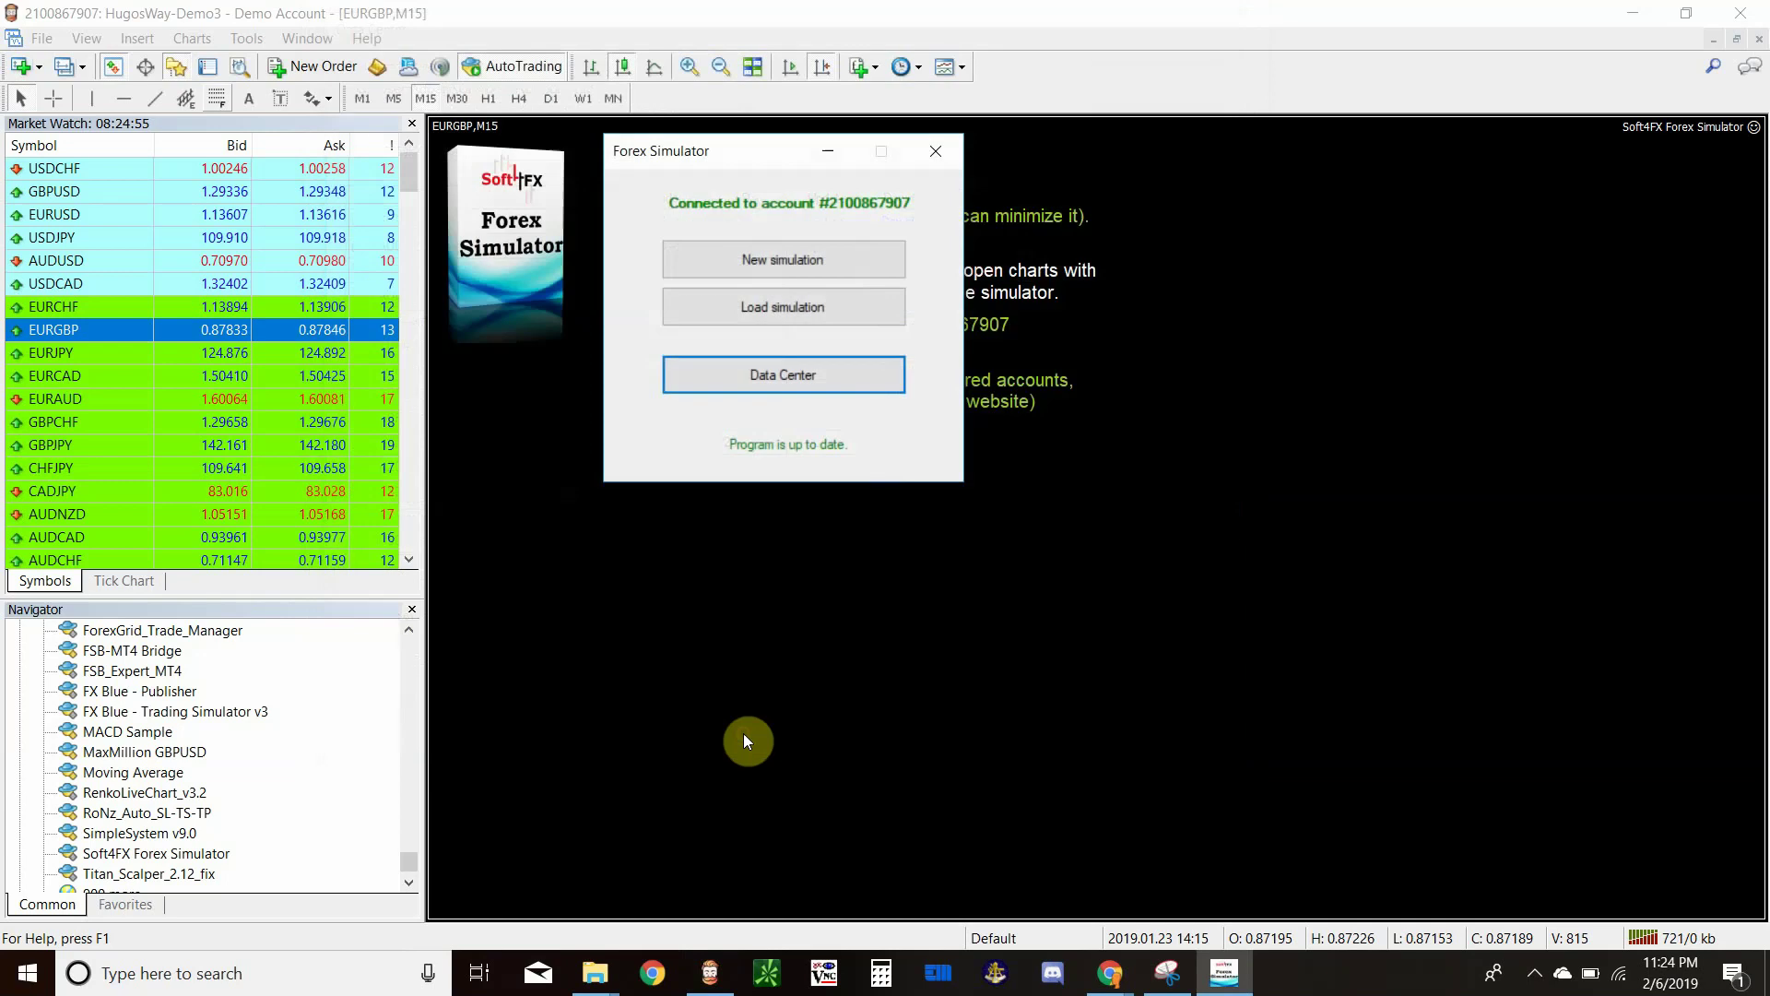
# Step: Set up a new simulation with EURUSD as the instrument
pyautogui.click(767, 261)
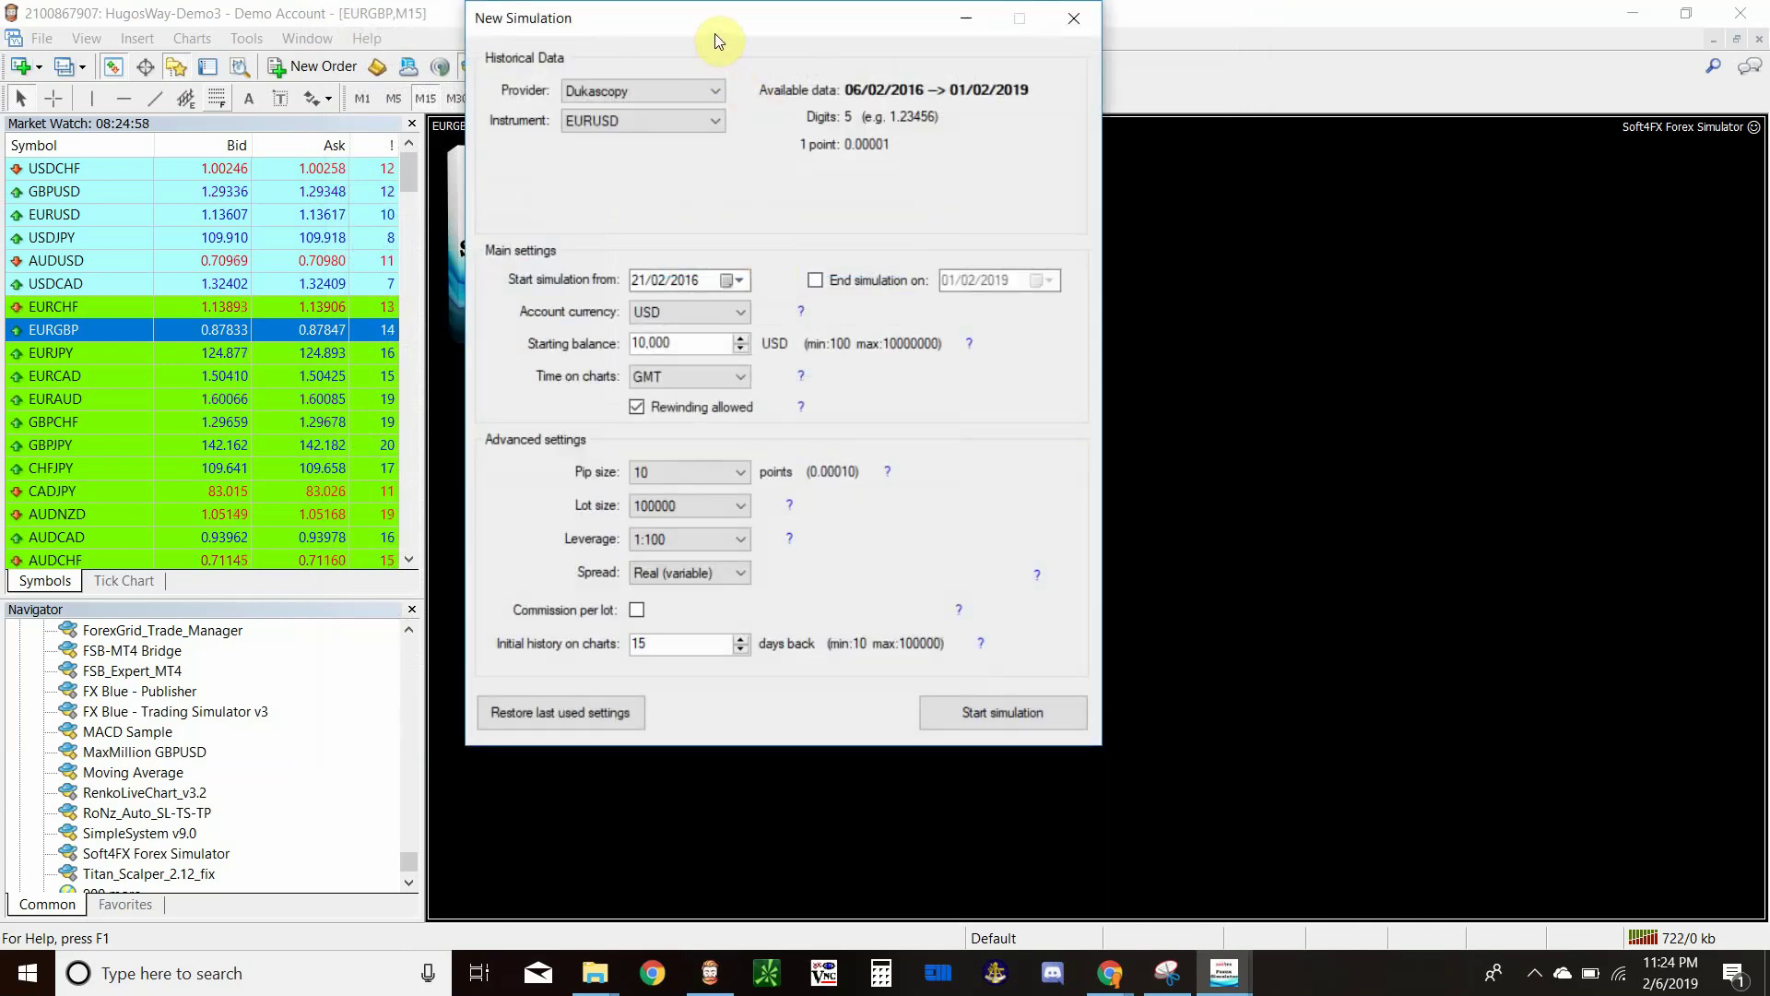
pyautogui.moveTo(716, 37); pyautogui.dragTo(712, 51)
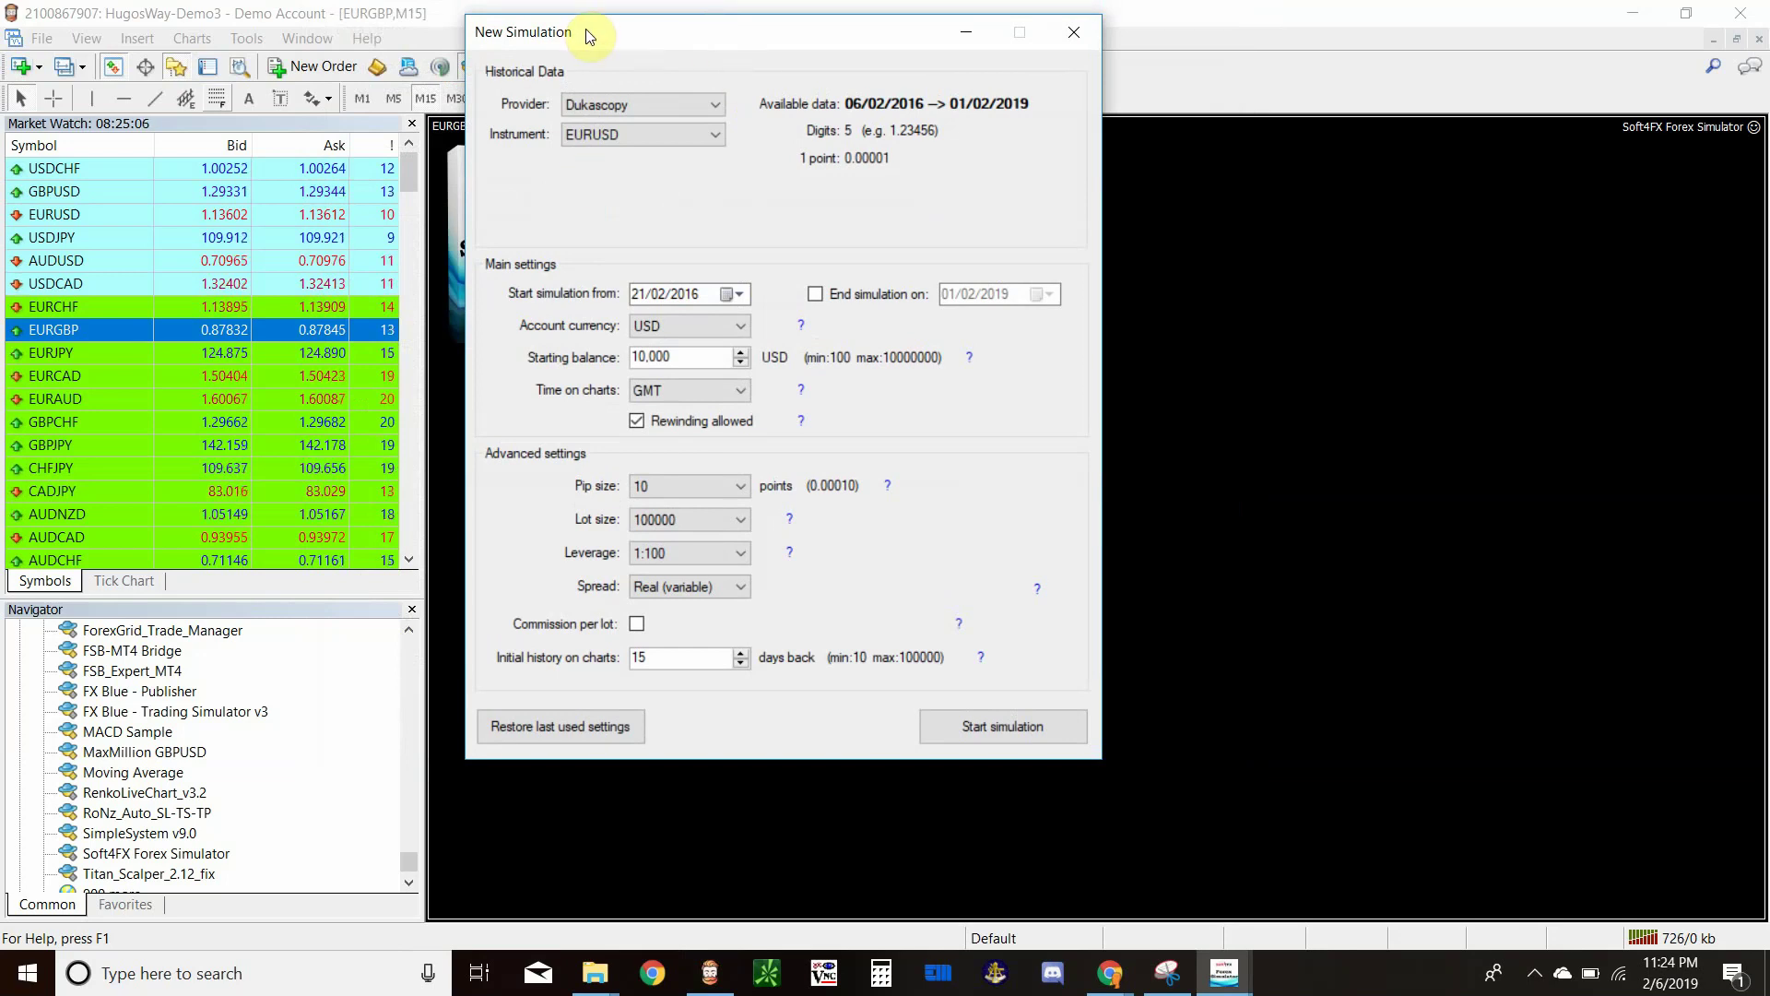
pyautogui.click(717, 136)
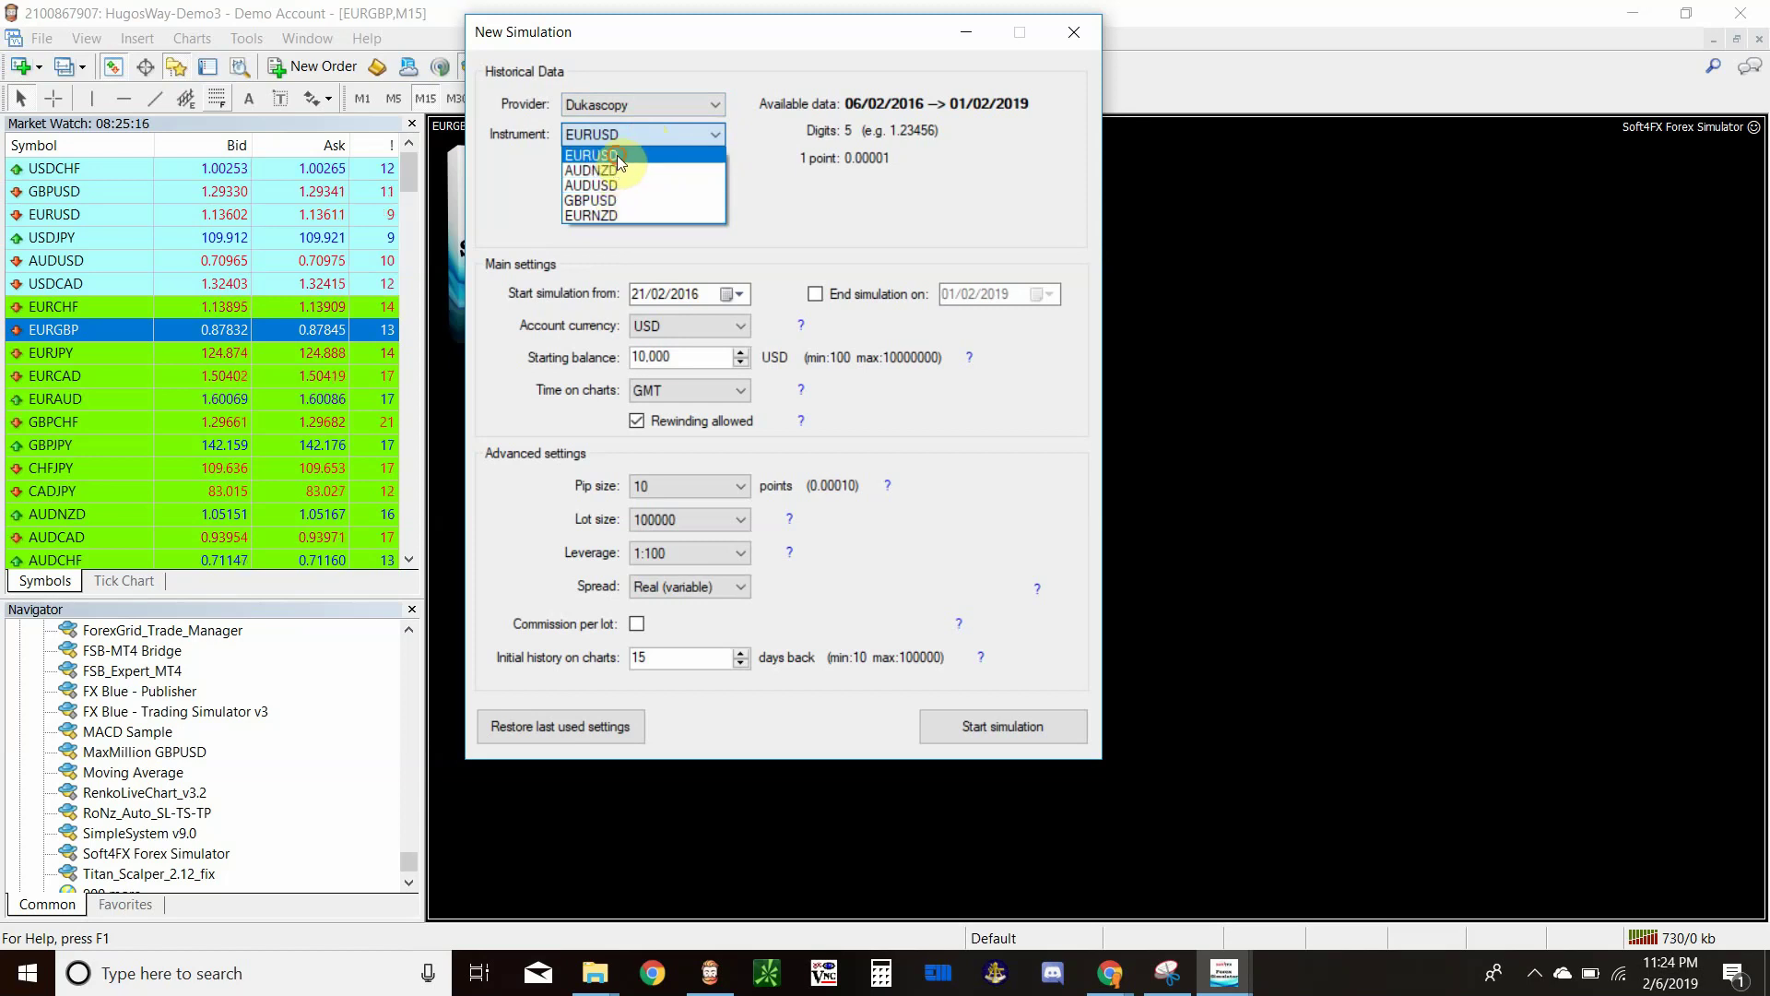
pyautogui.click(617, 155)
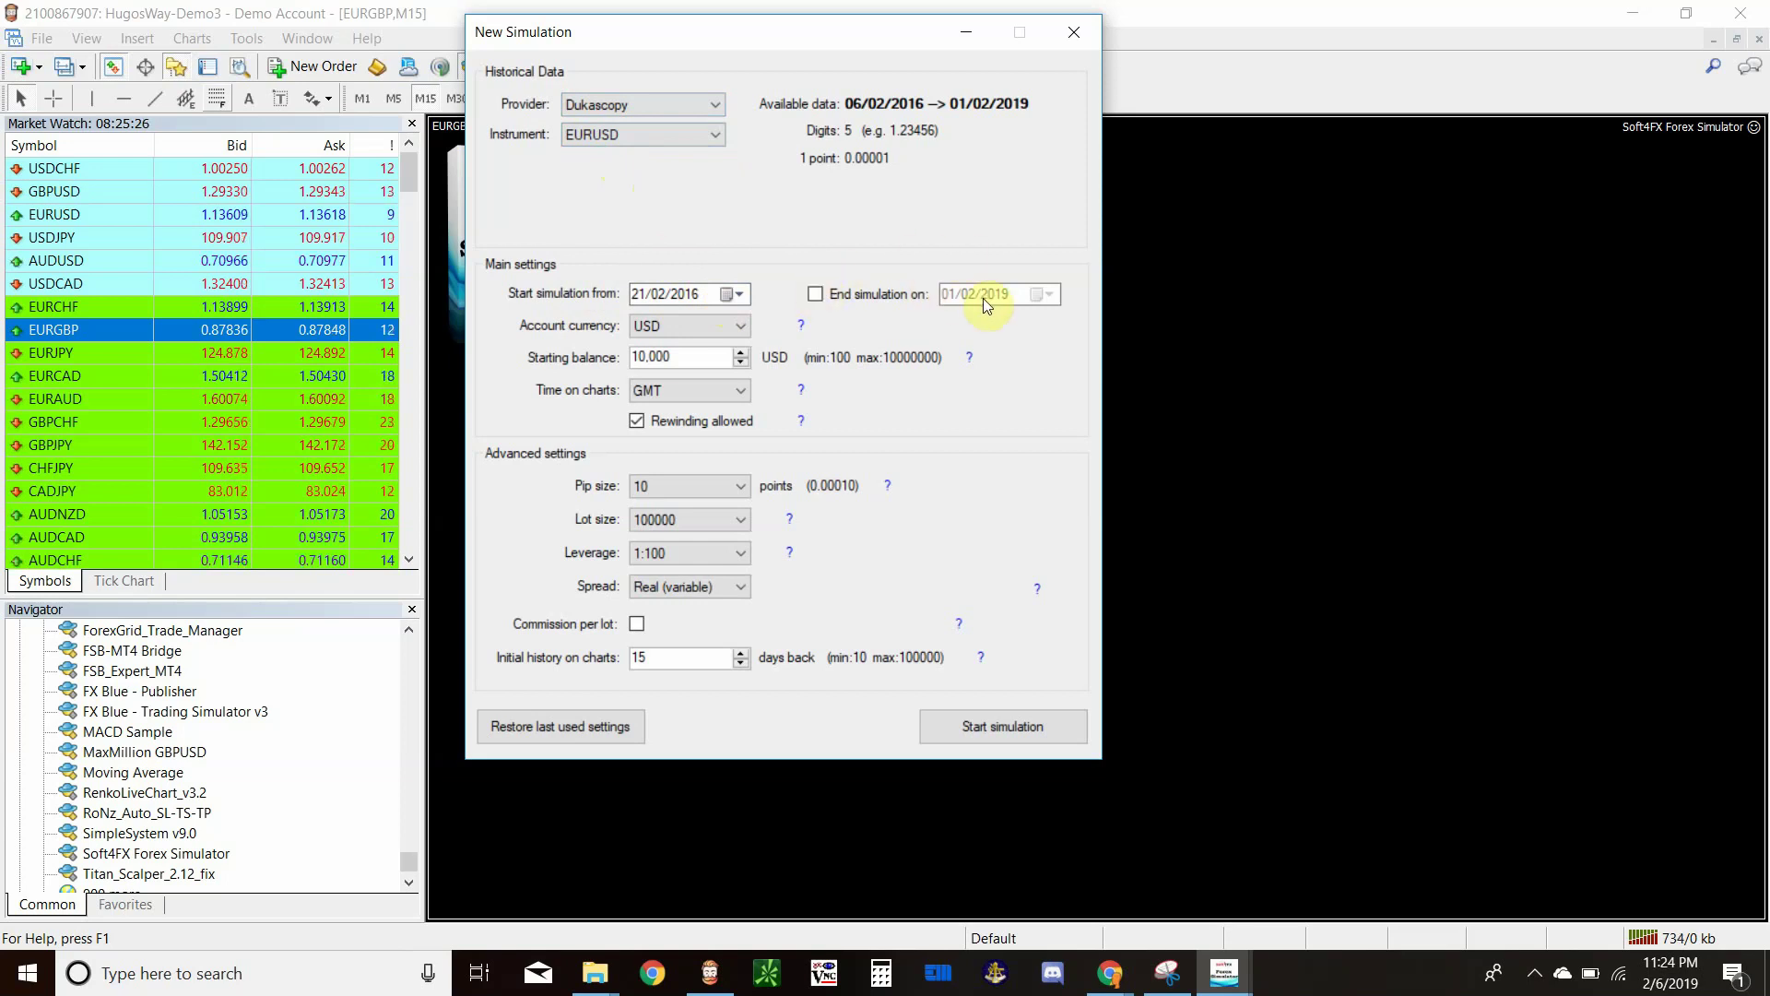
# Step: Examine the new simulation's end date, account currency, starting balance and leverage options
pyautogui.click(817, 294)
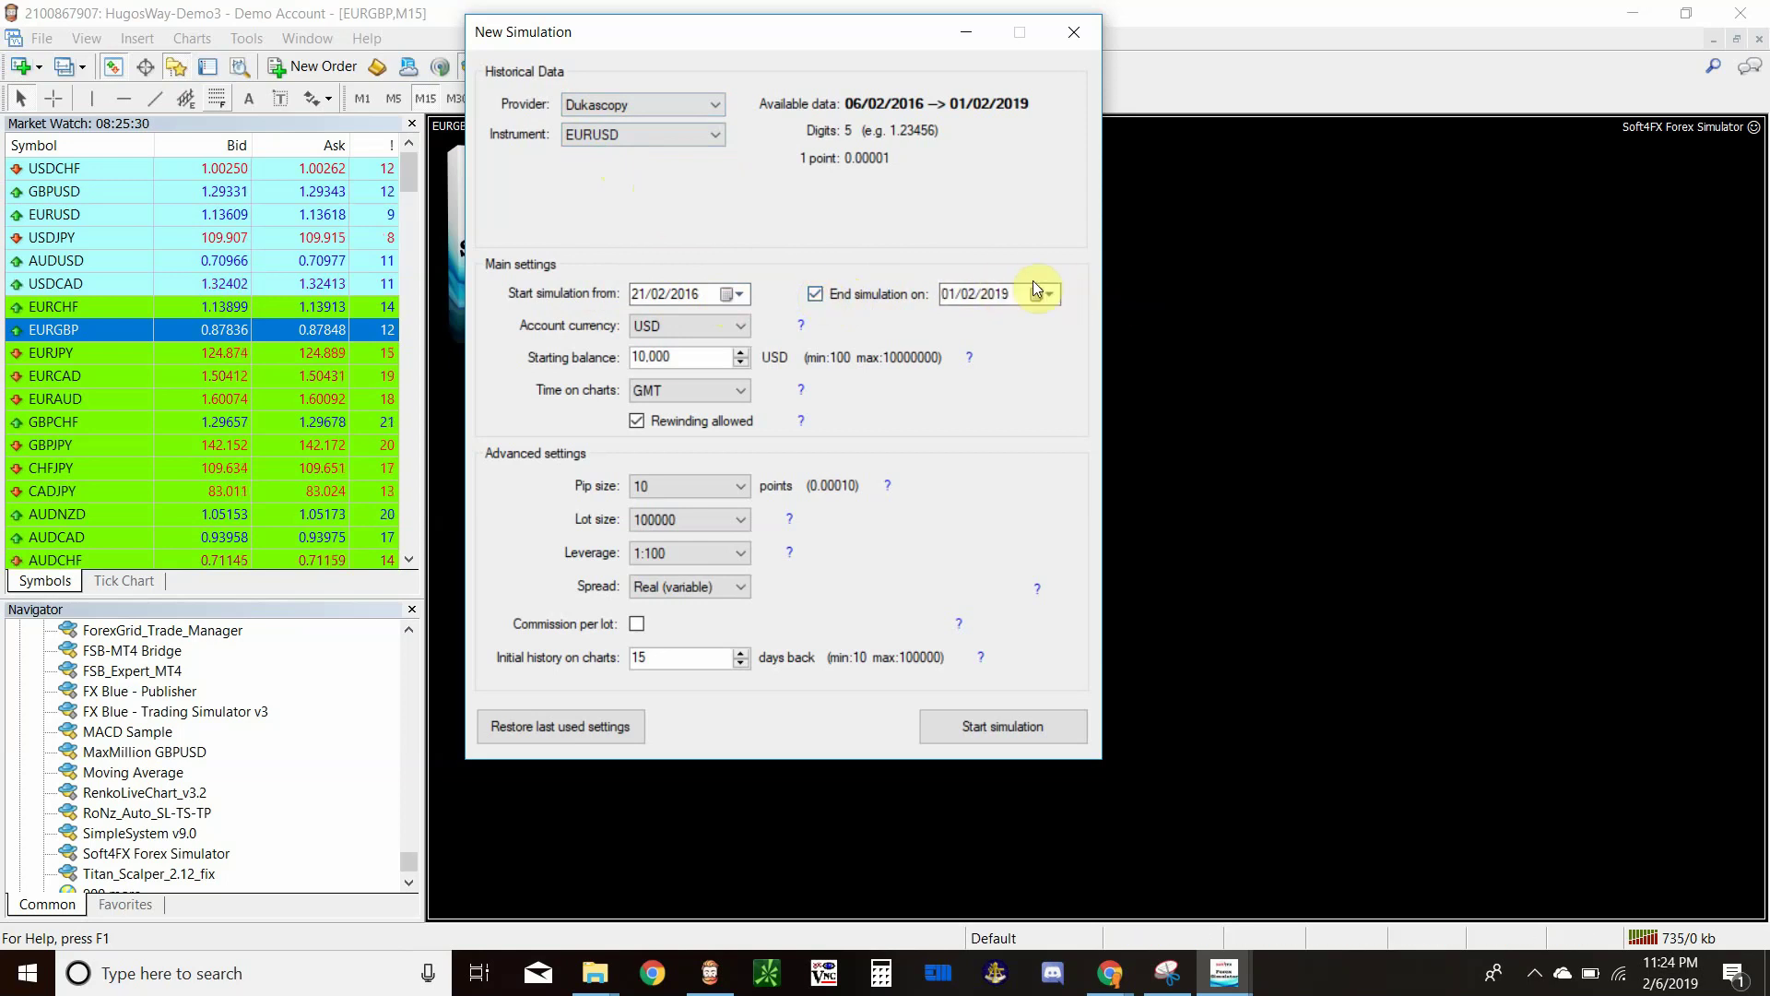
pyautogui.click(815, 293)
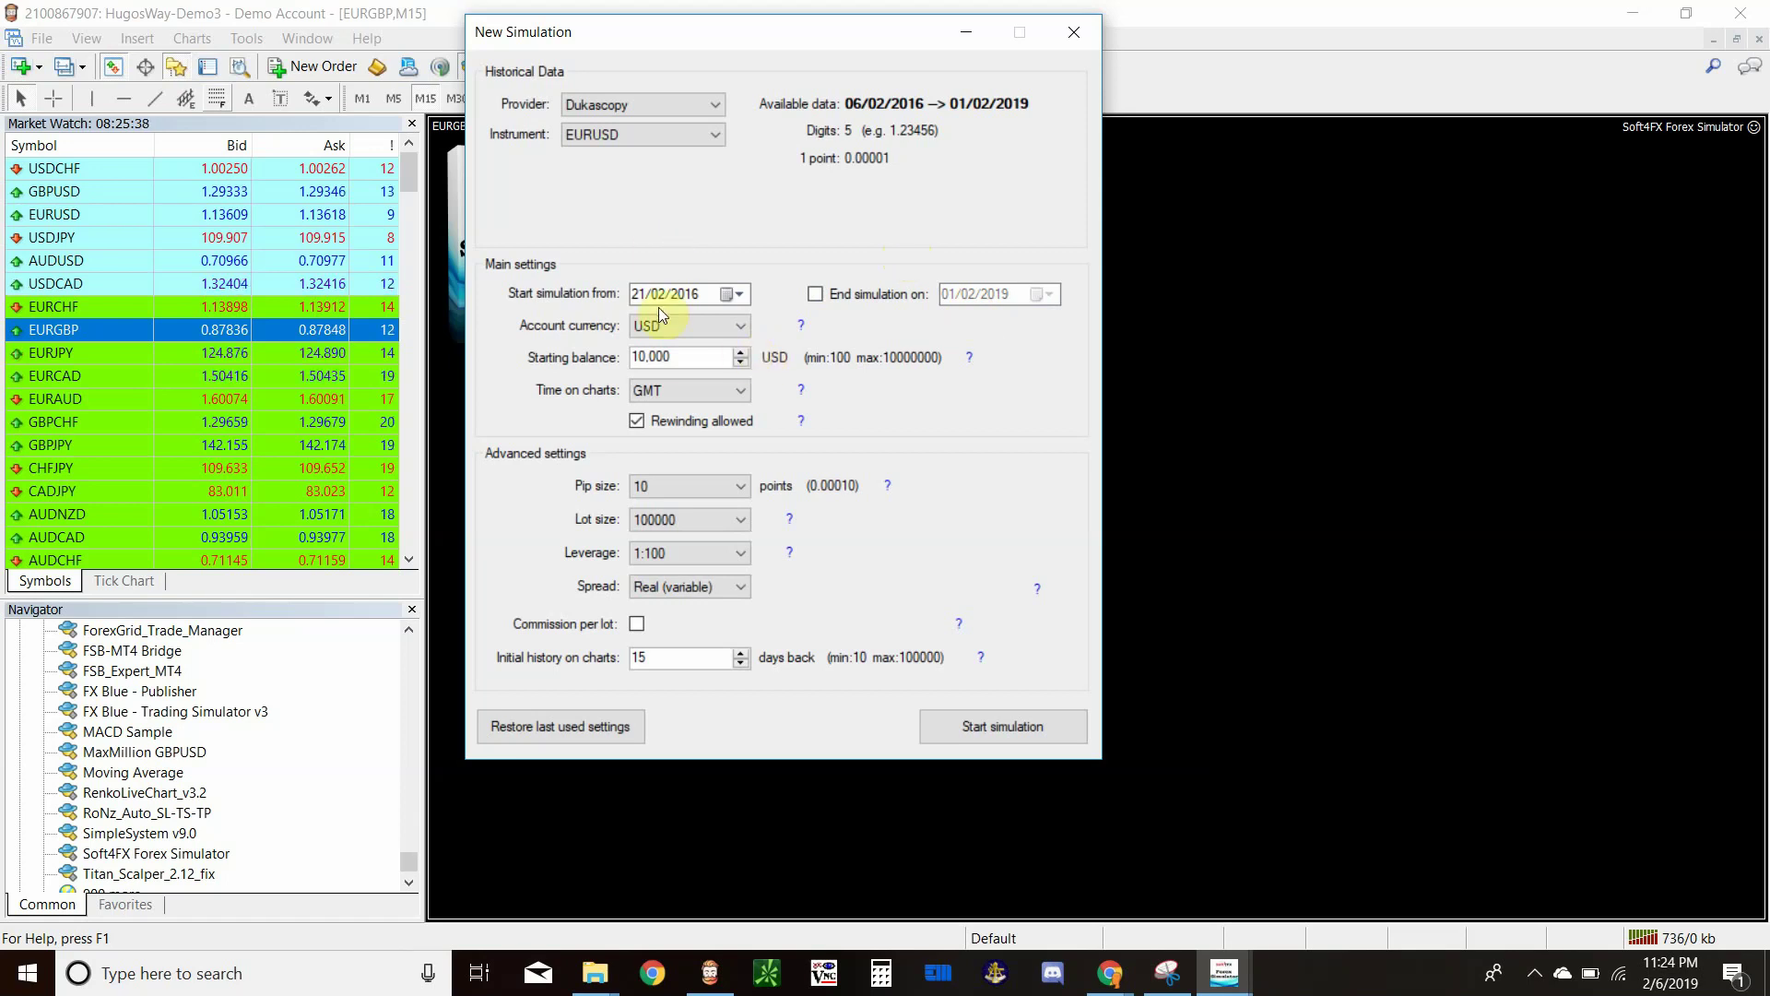
pyautogui.click(688, 326)
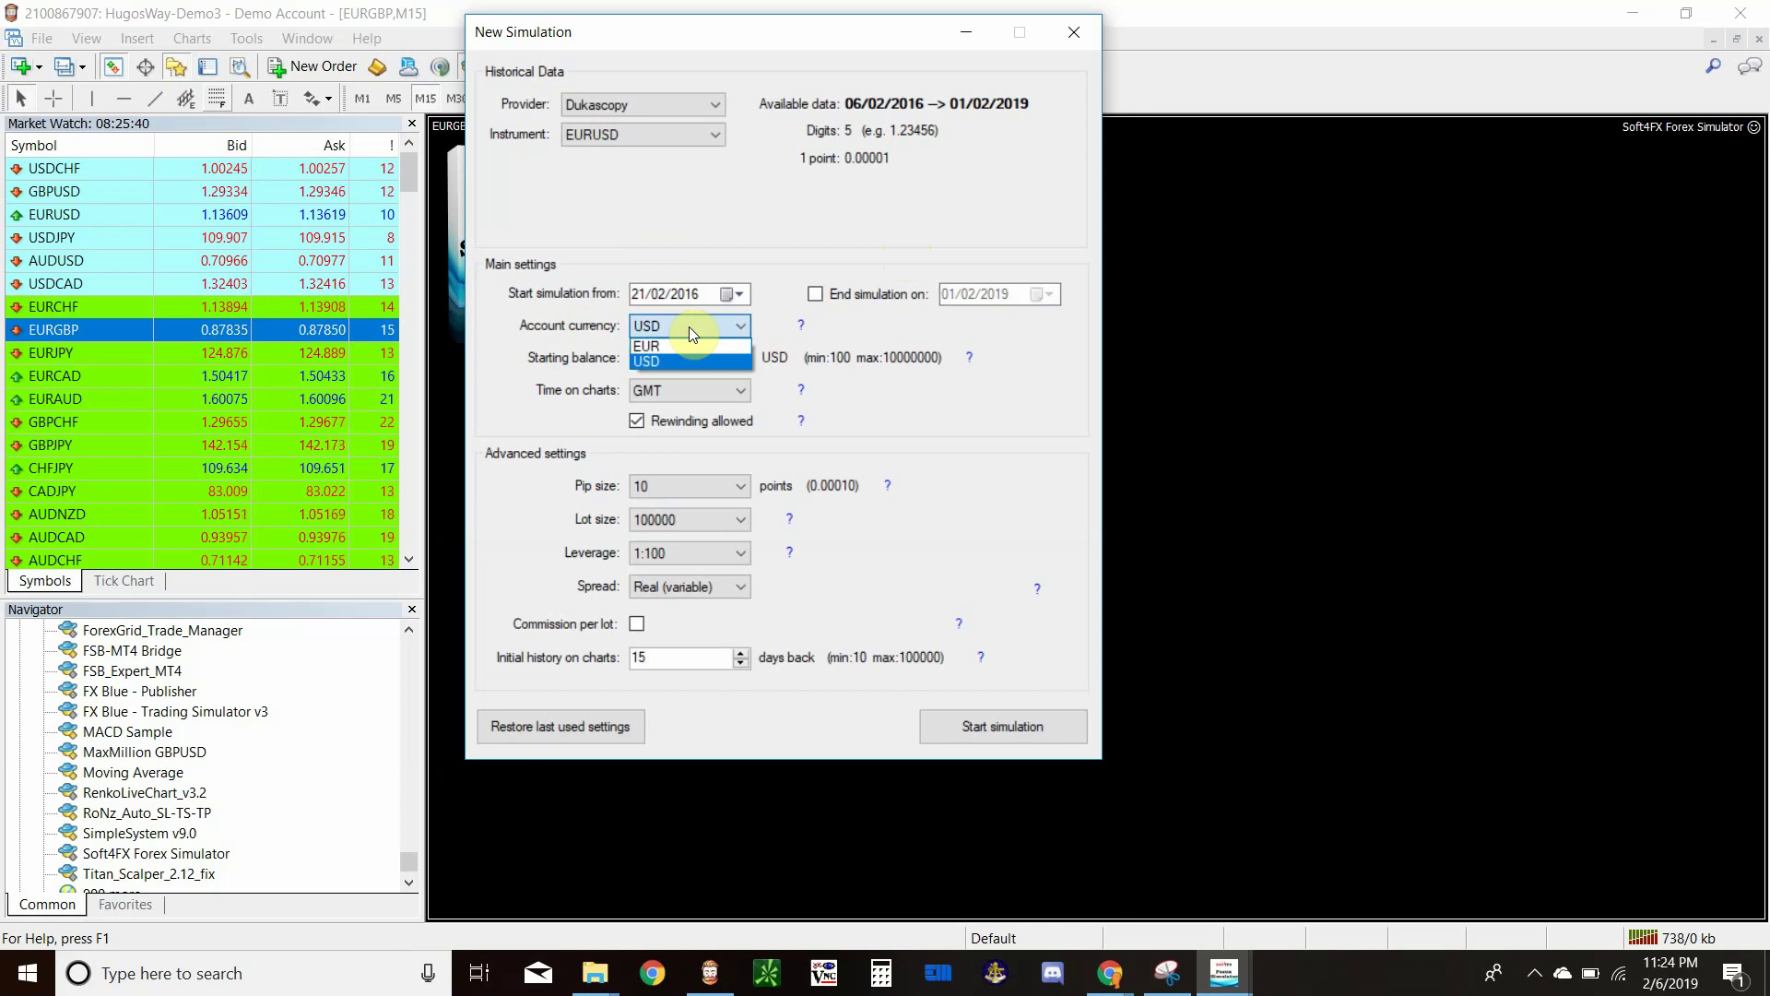
pyautogui.click(689, 327)
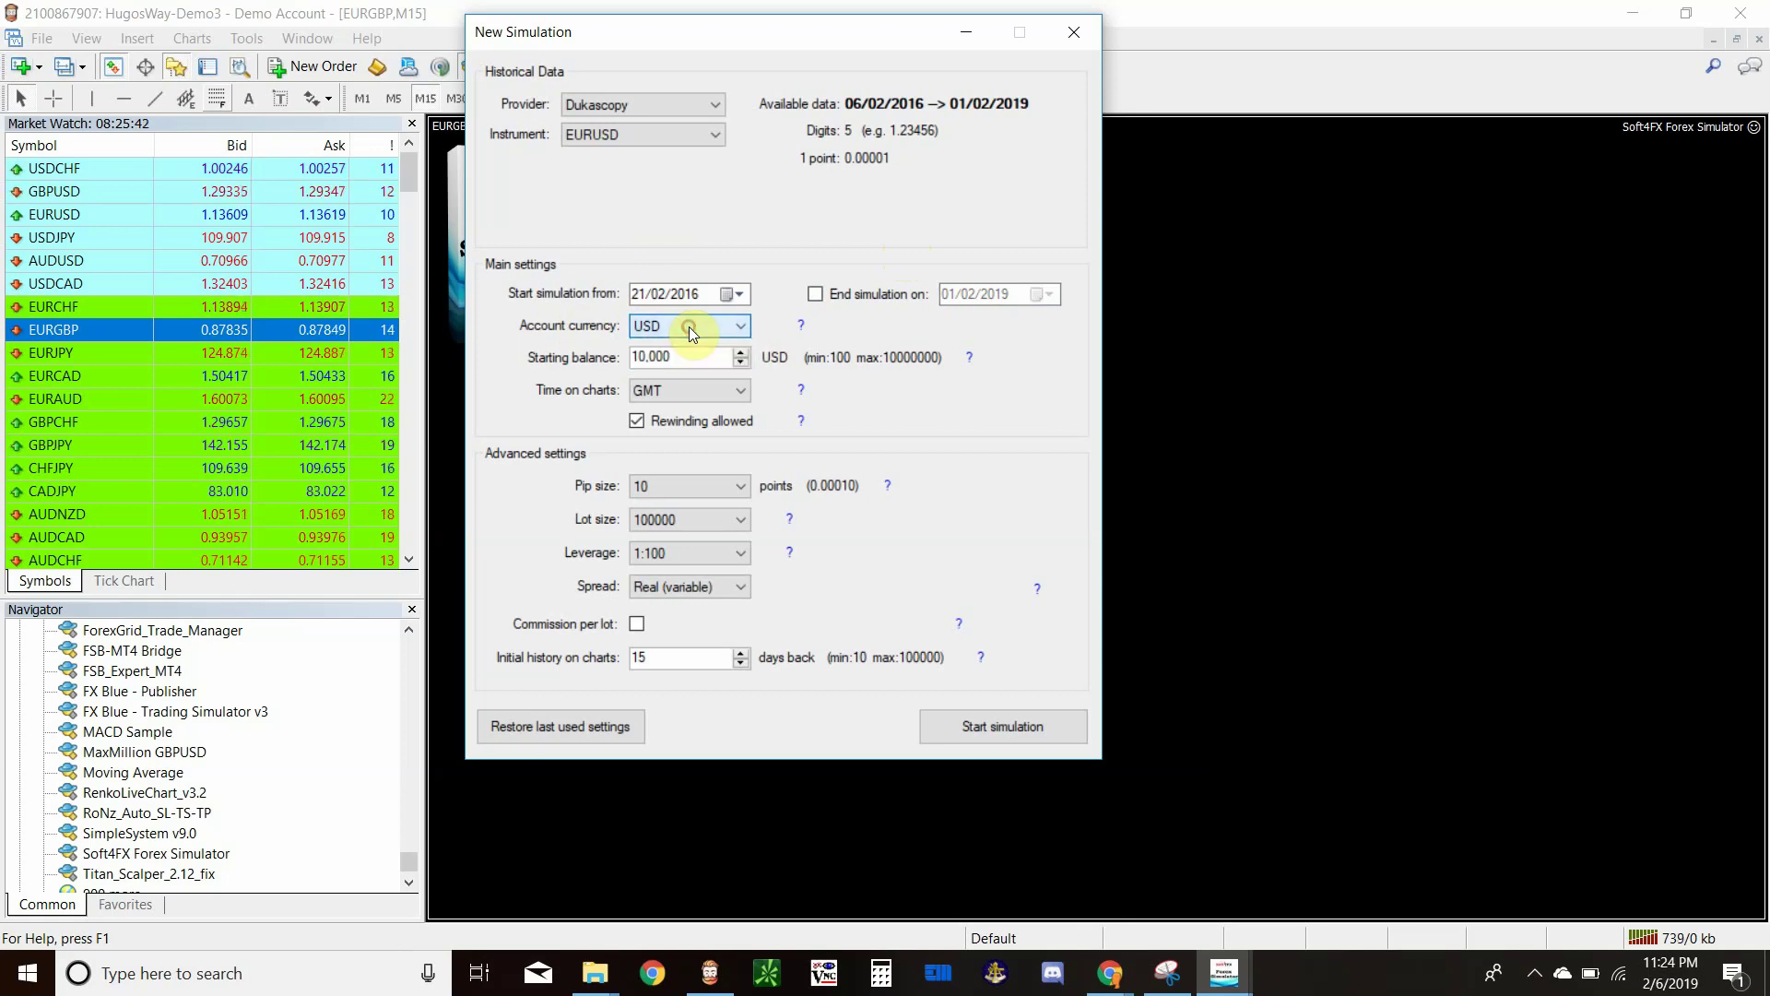
pyautogui.click(727, 357)
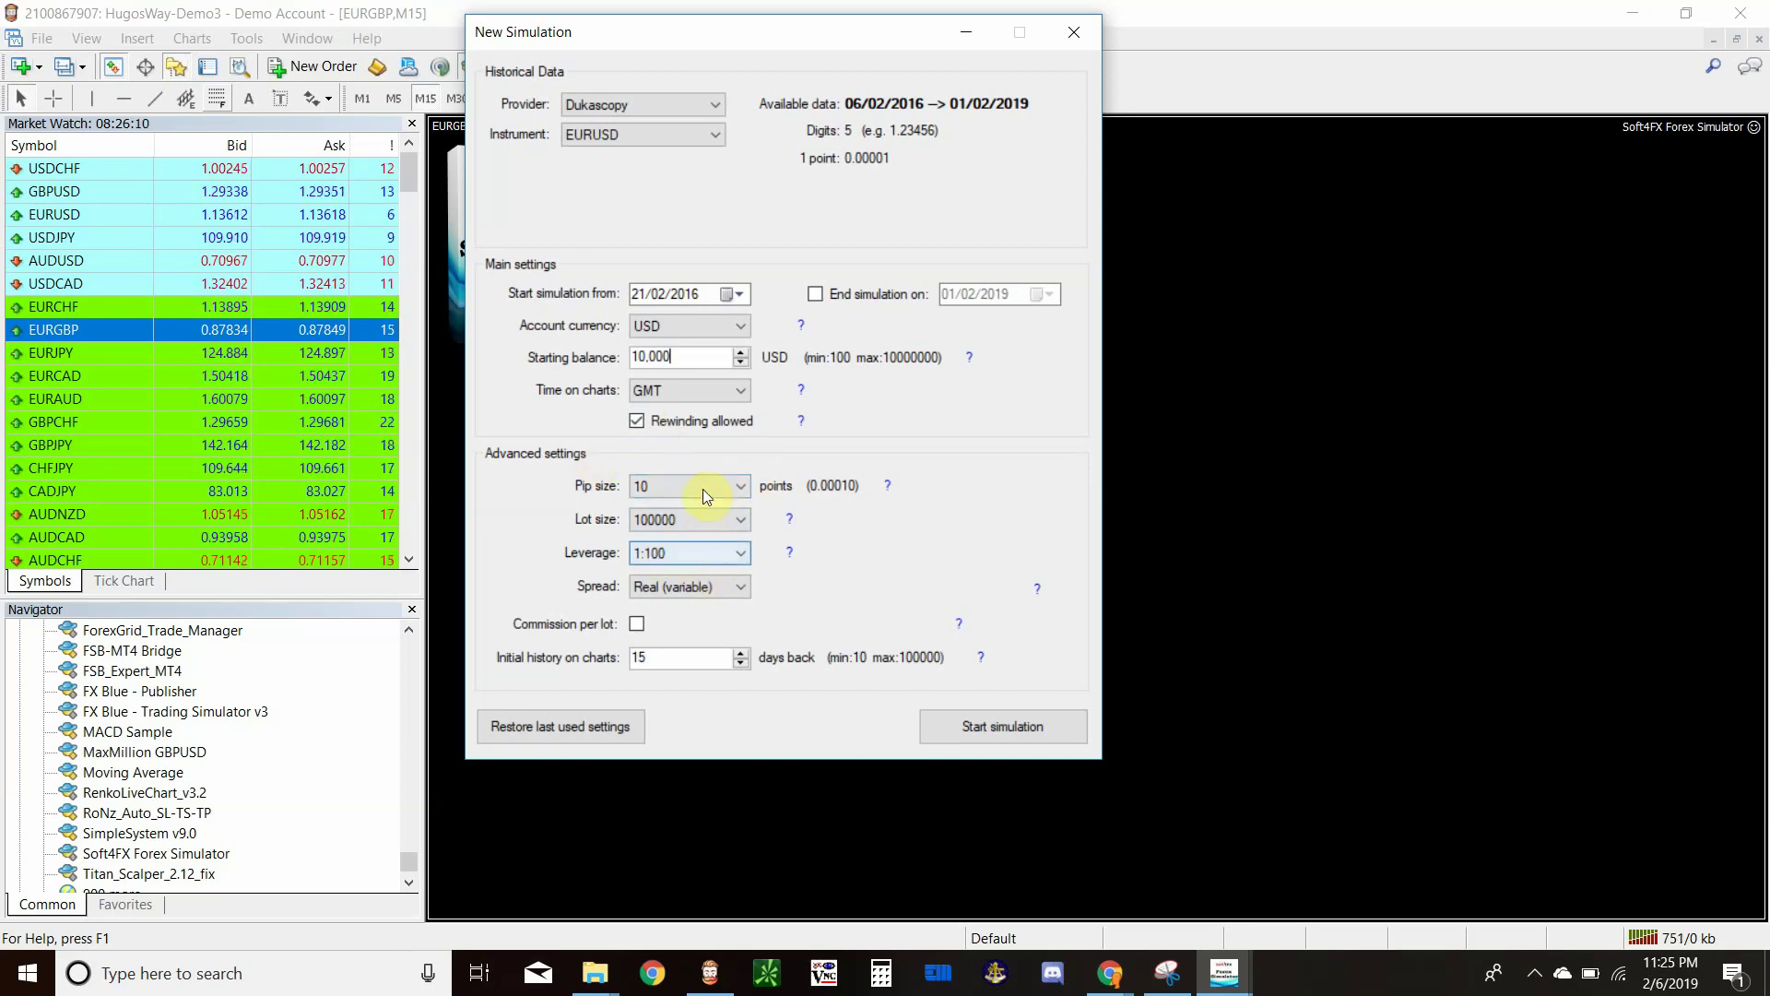
pyautogui.click(741, 554)
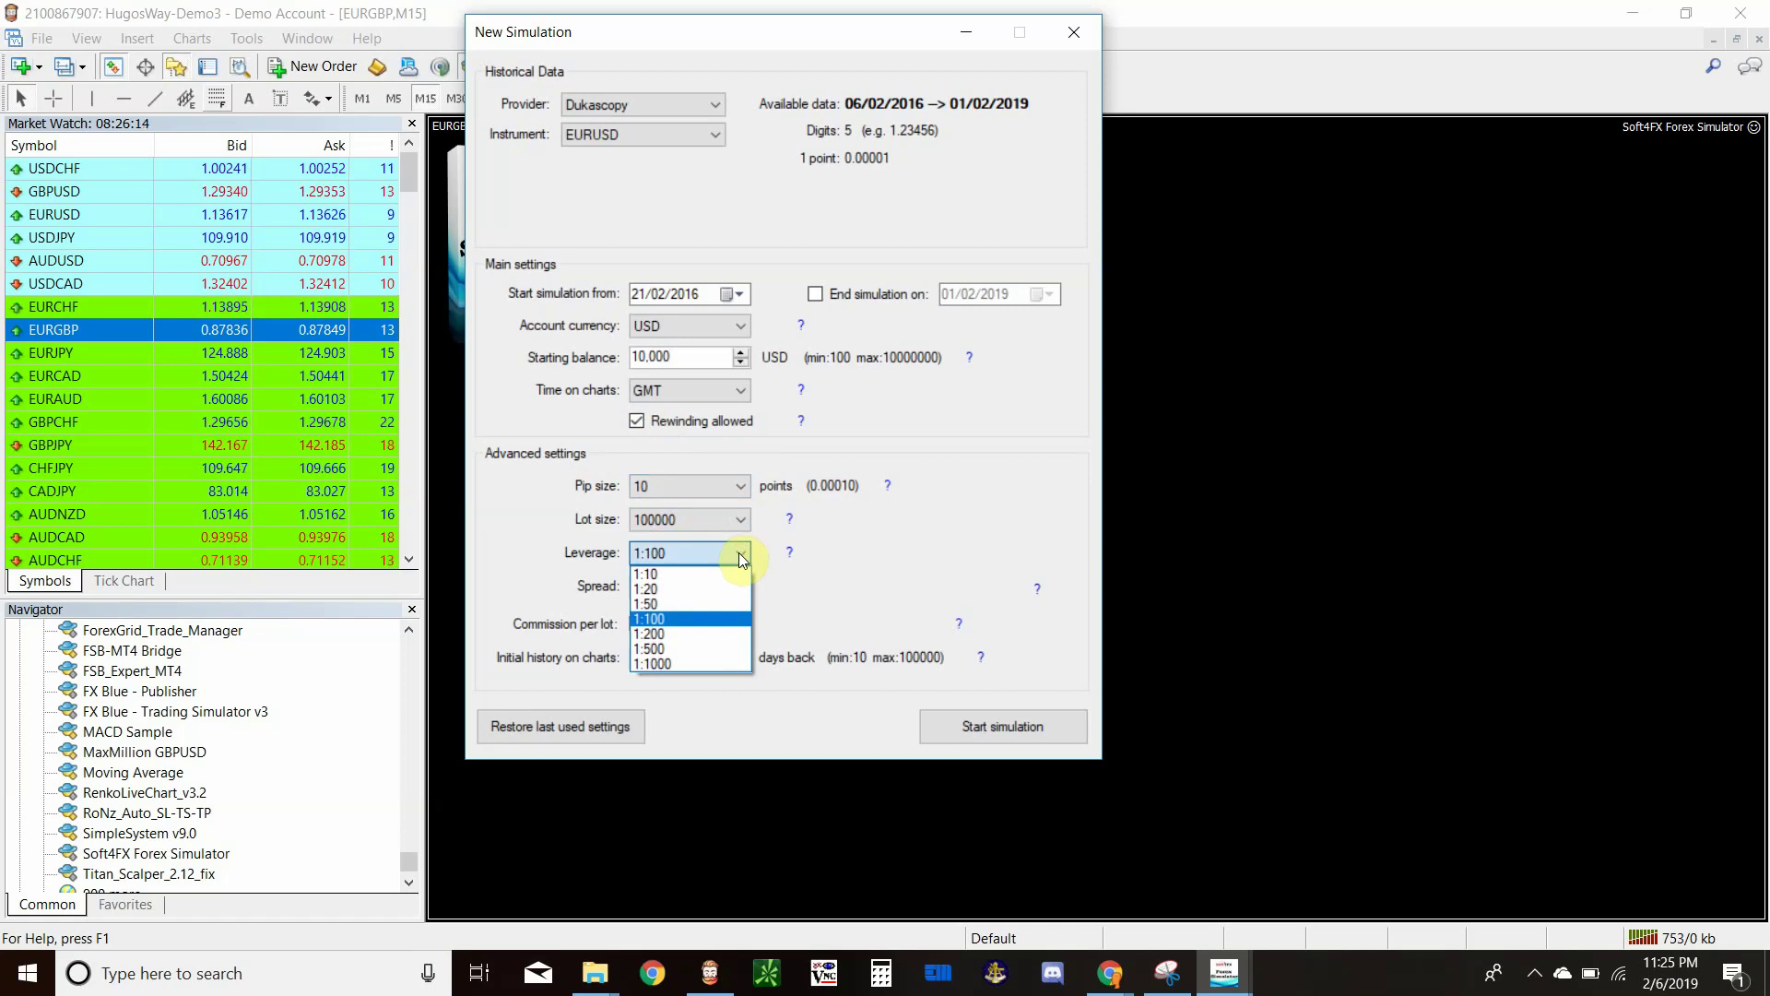
pyautogui.click(739, 551)
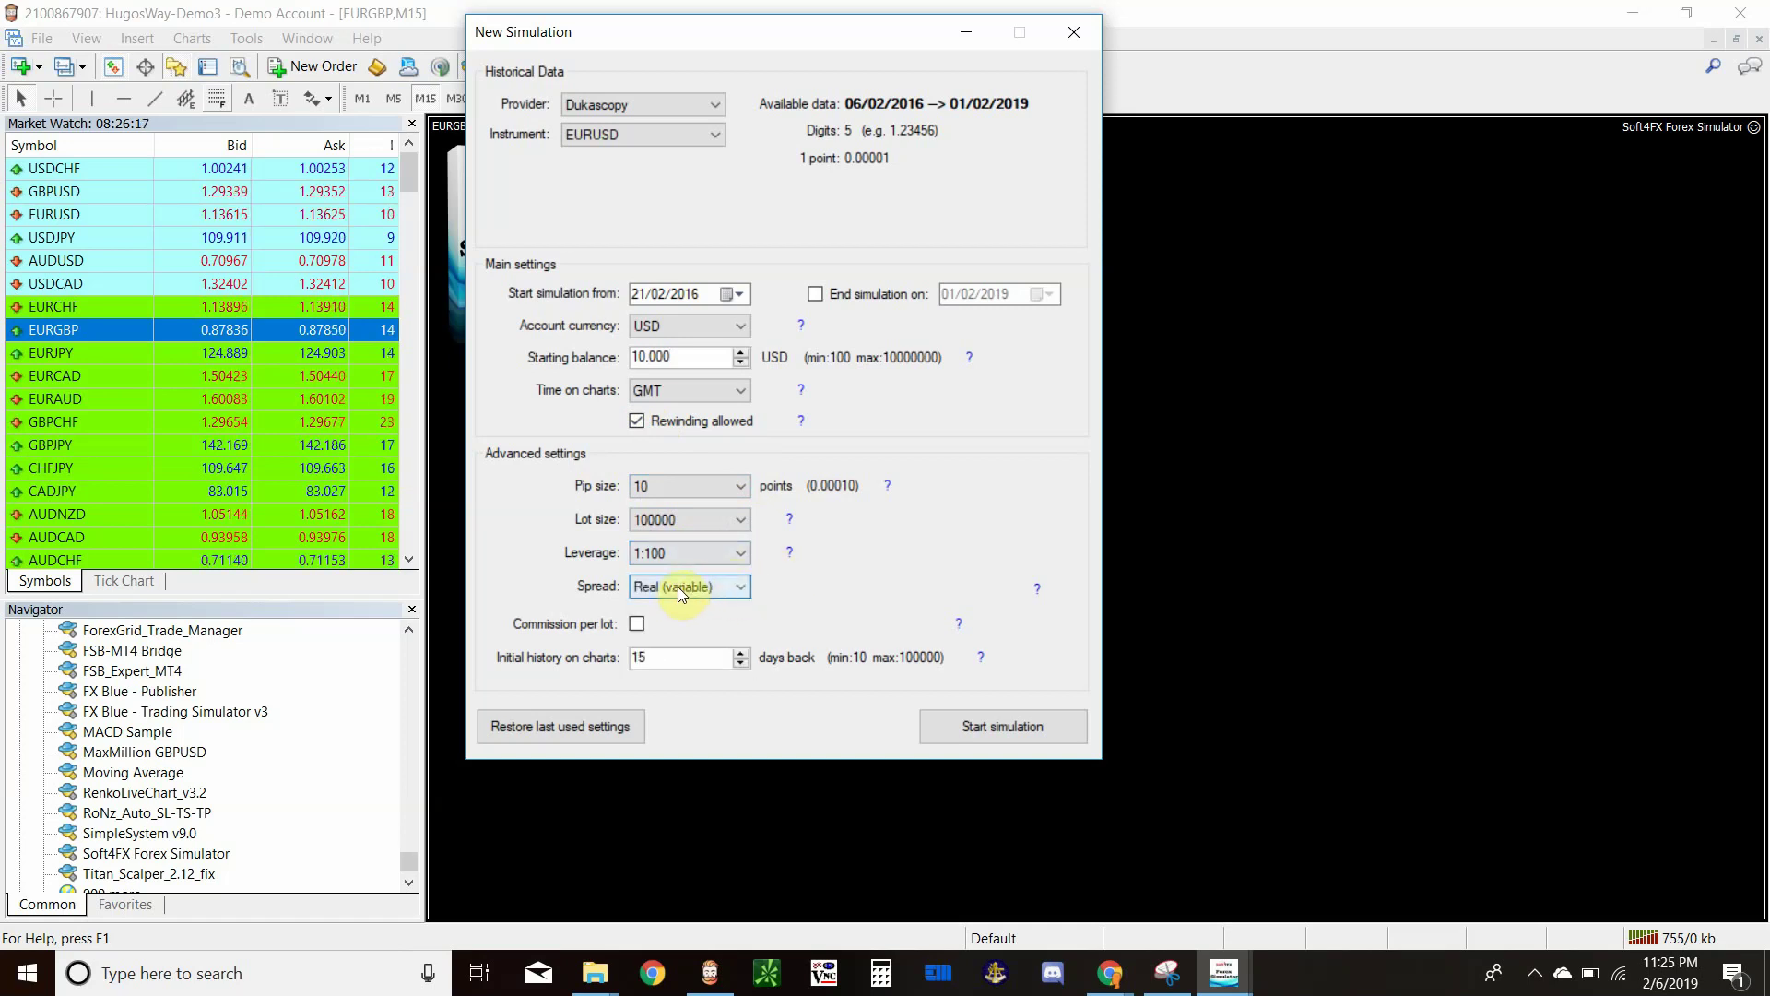
# Step: Try the fixed spread and the commission per lot, restoring the real variable spread and no commission
pyautogui.click(729, 587)
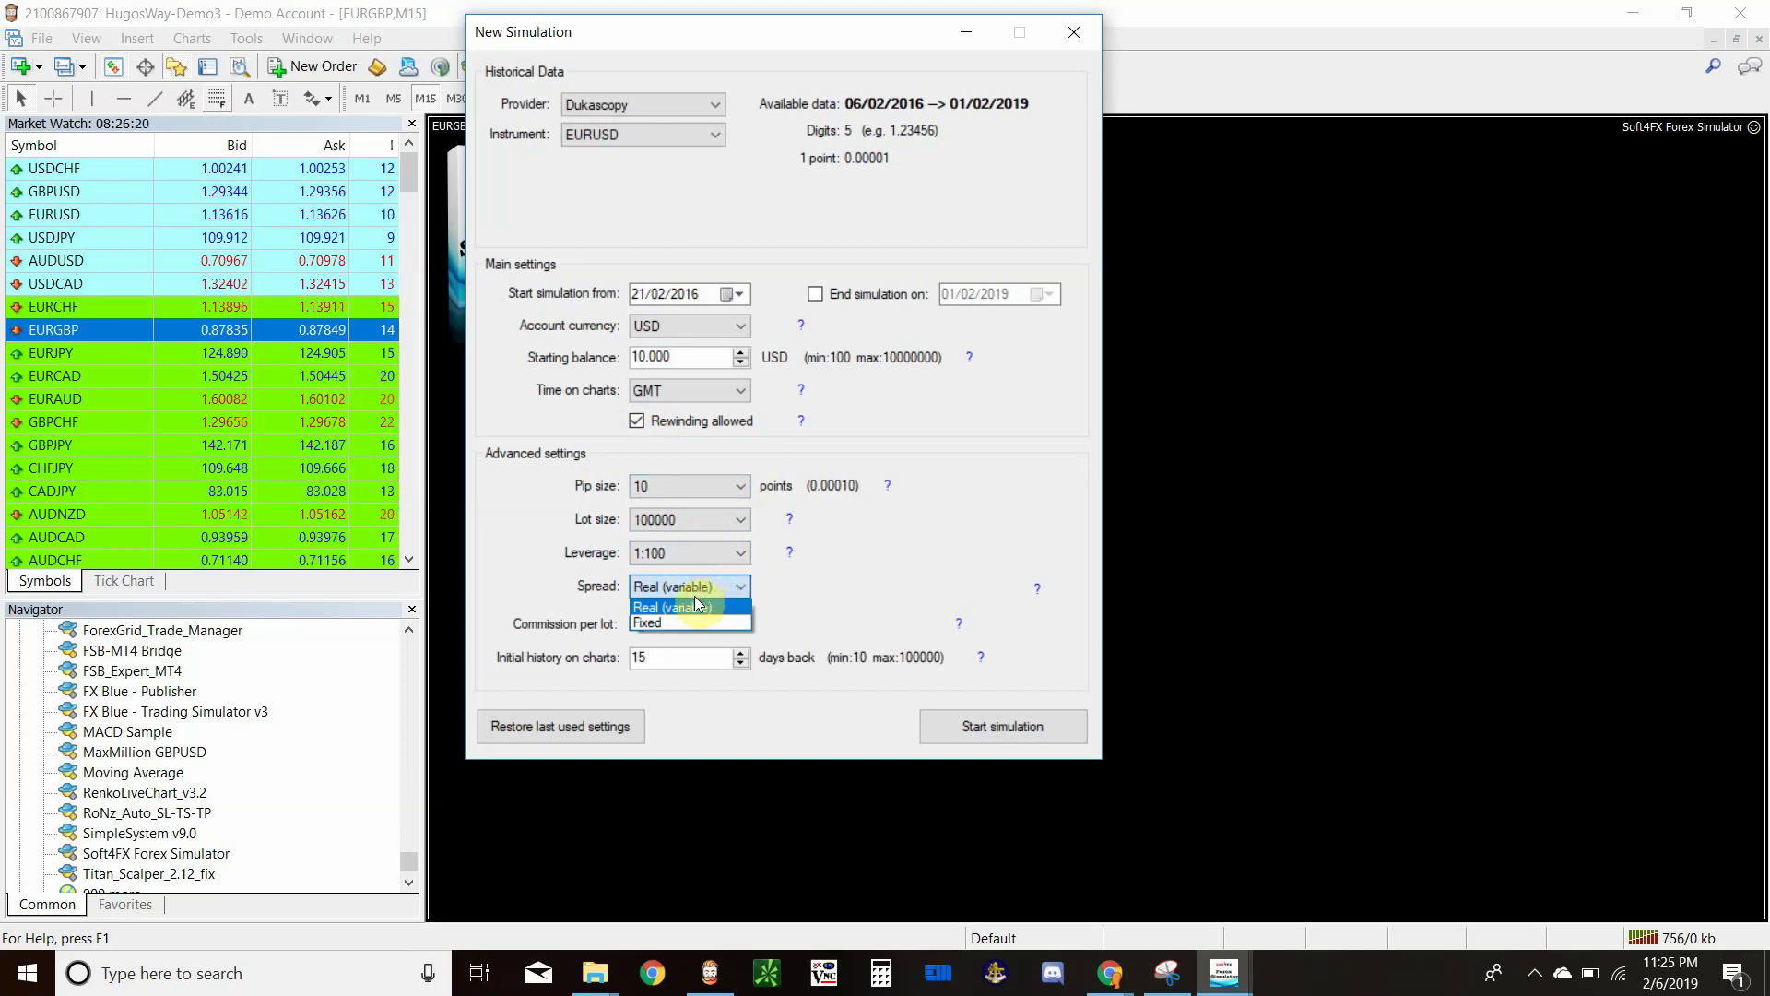
pyautogui.click(647, 622)
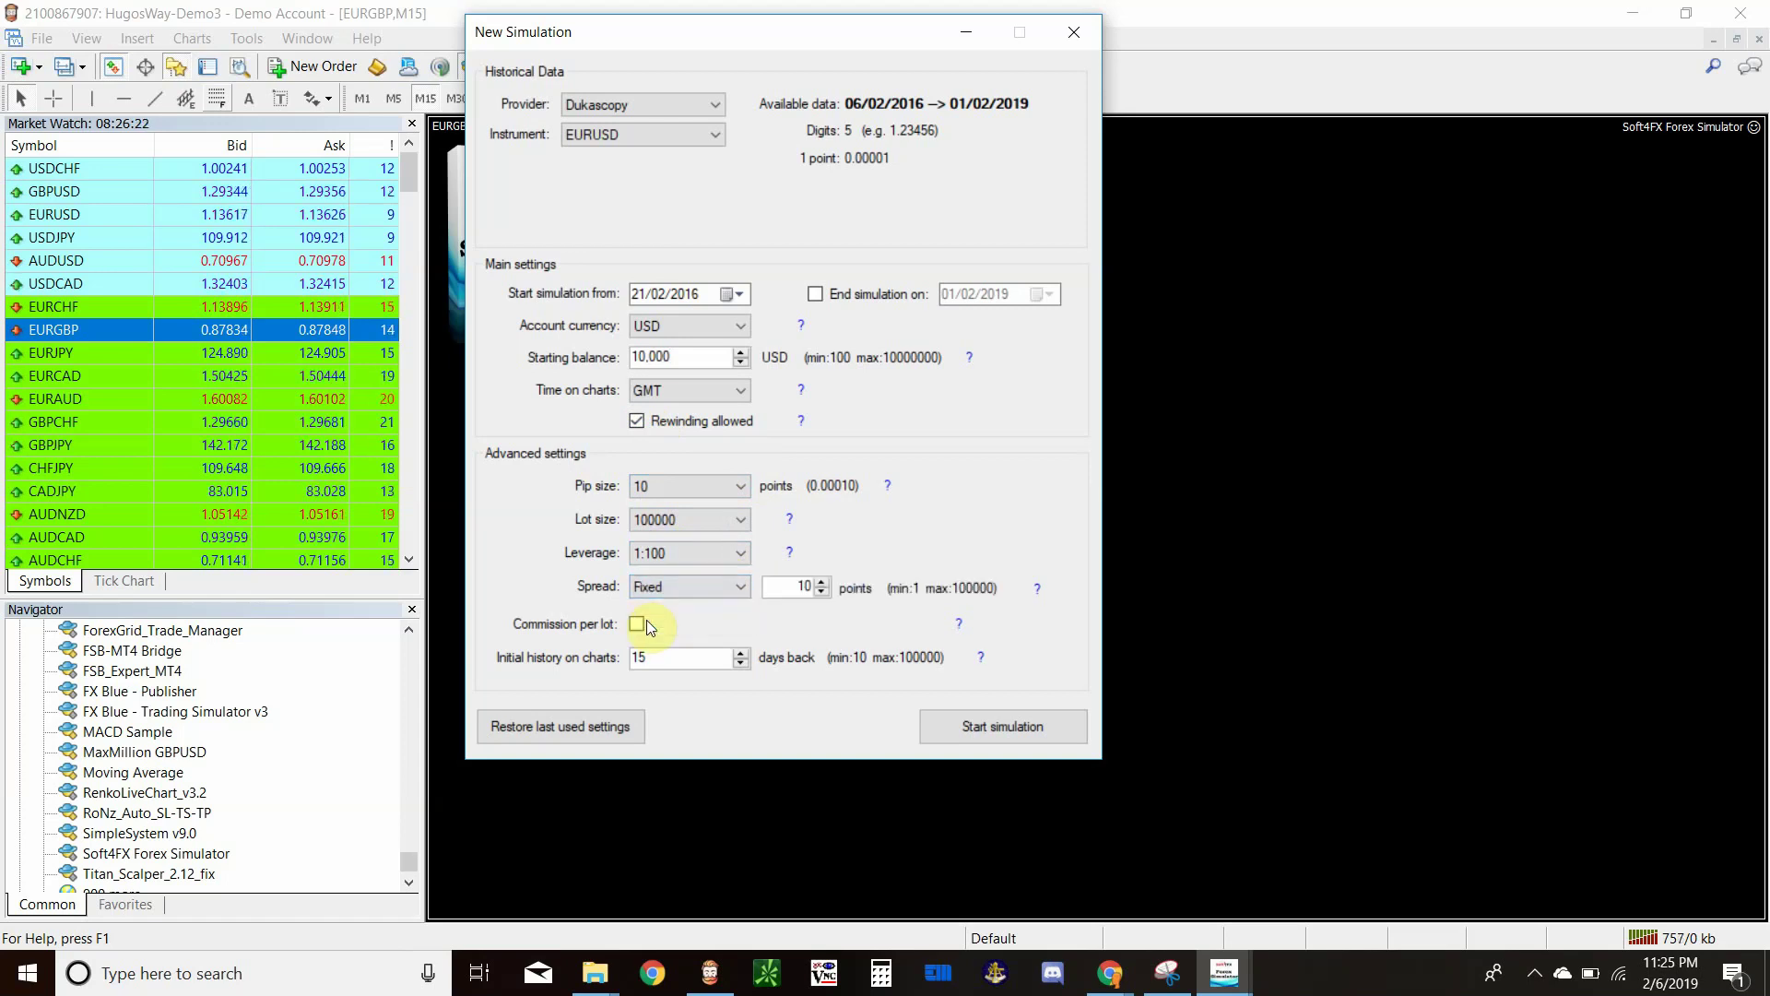
pyautogui.click(744, 583)
pyautogui.click(706, 608)
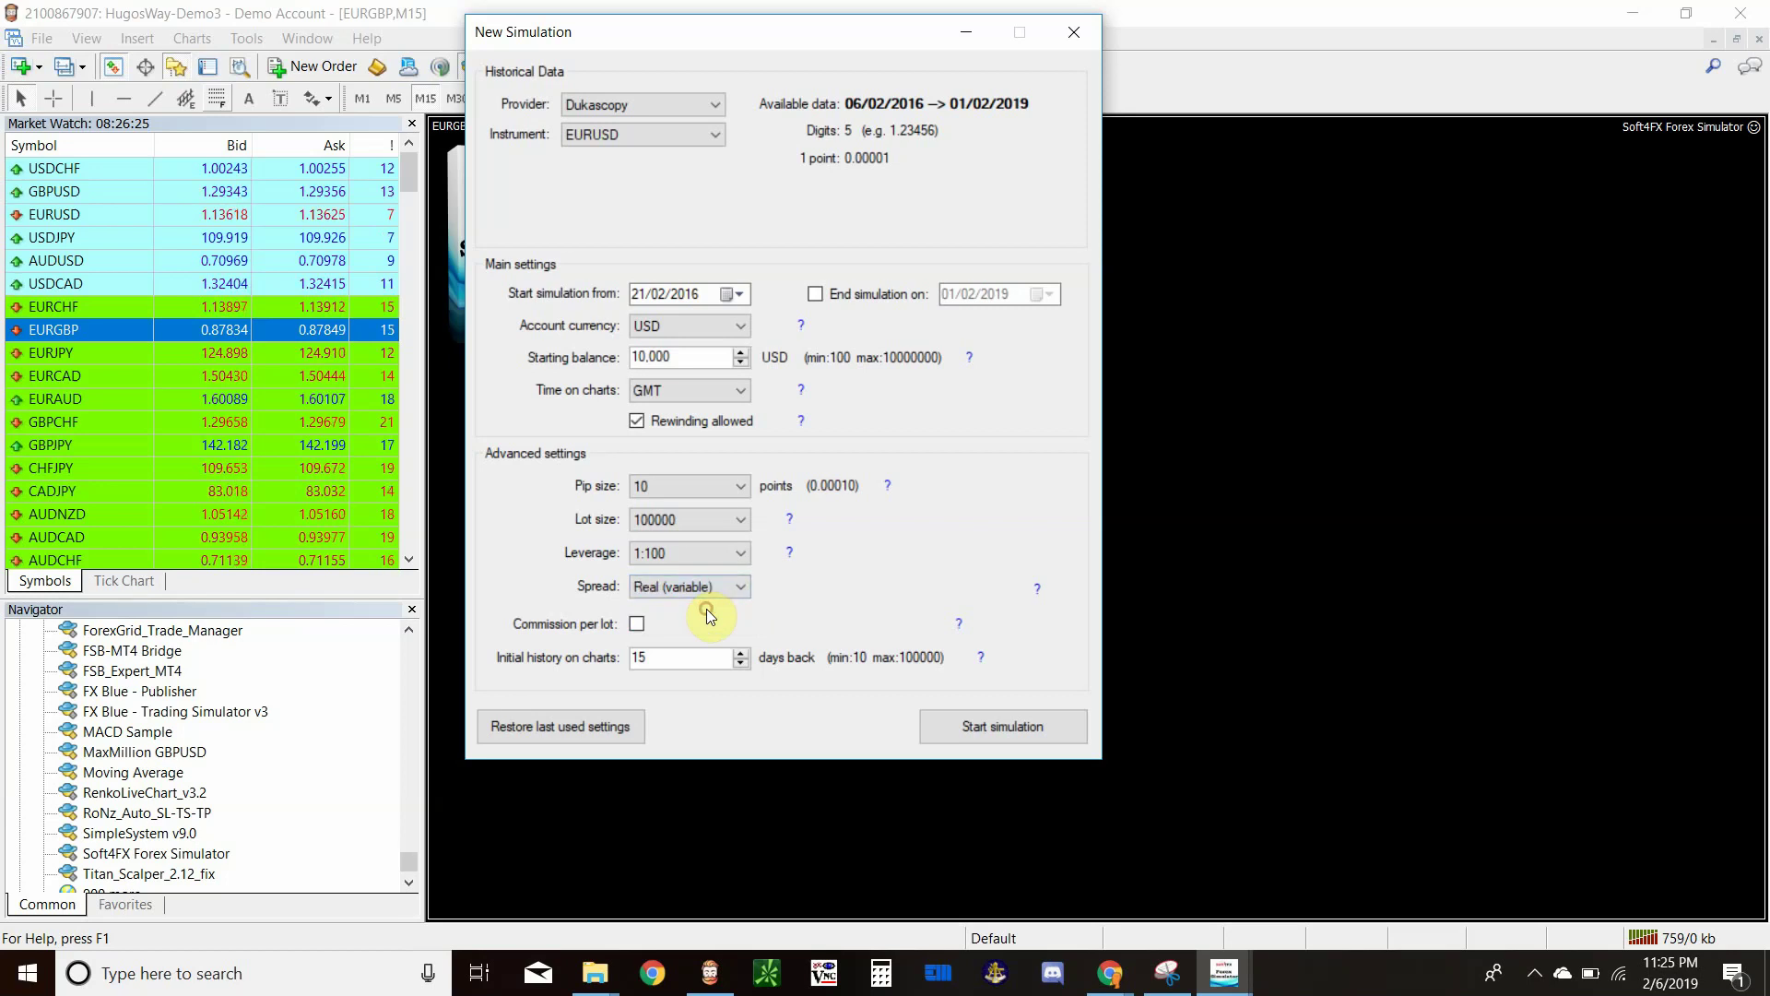
pyautogui.click(638, 625)
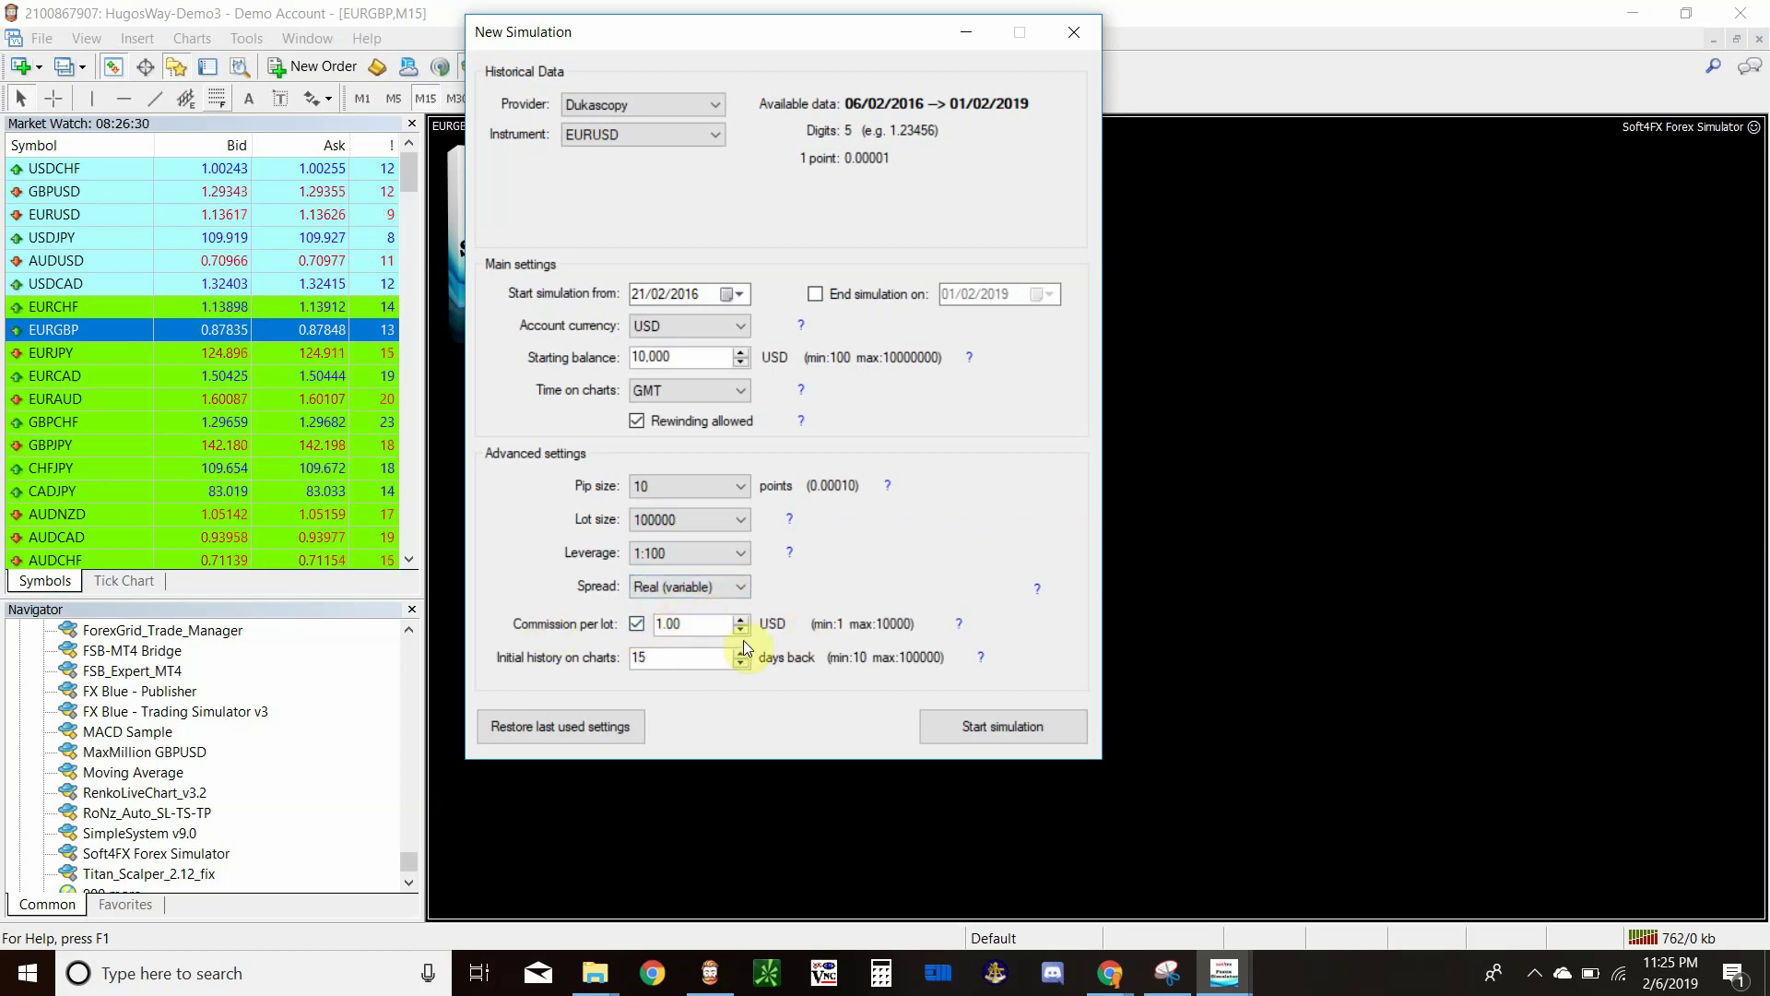
pyautogui.click(638, 624)
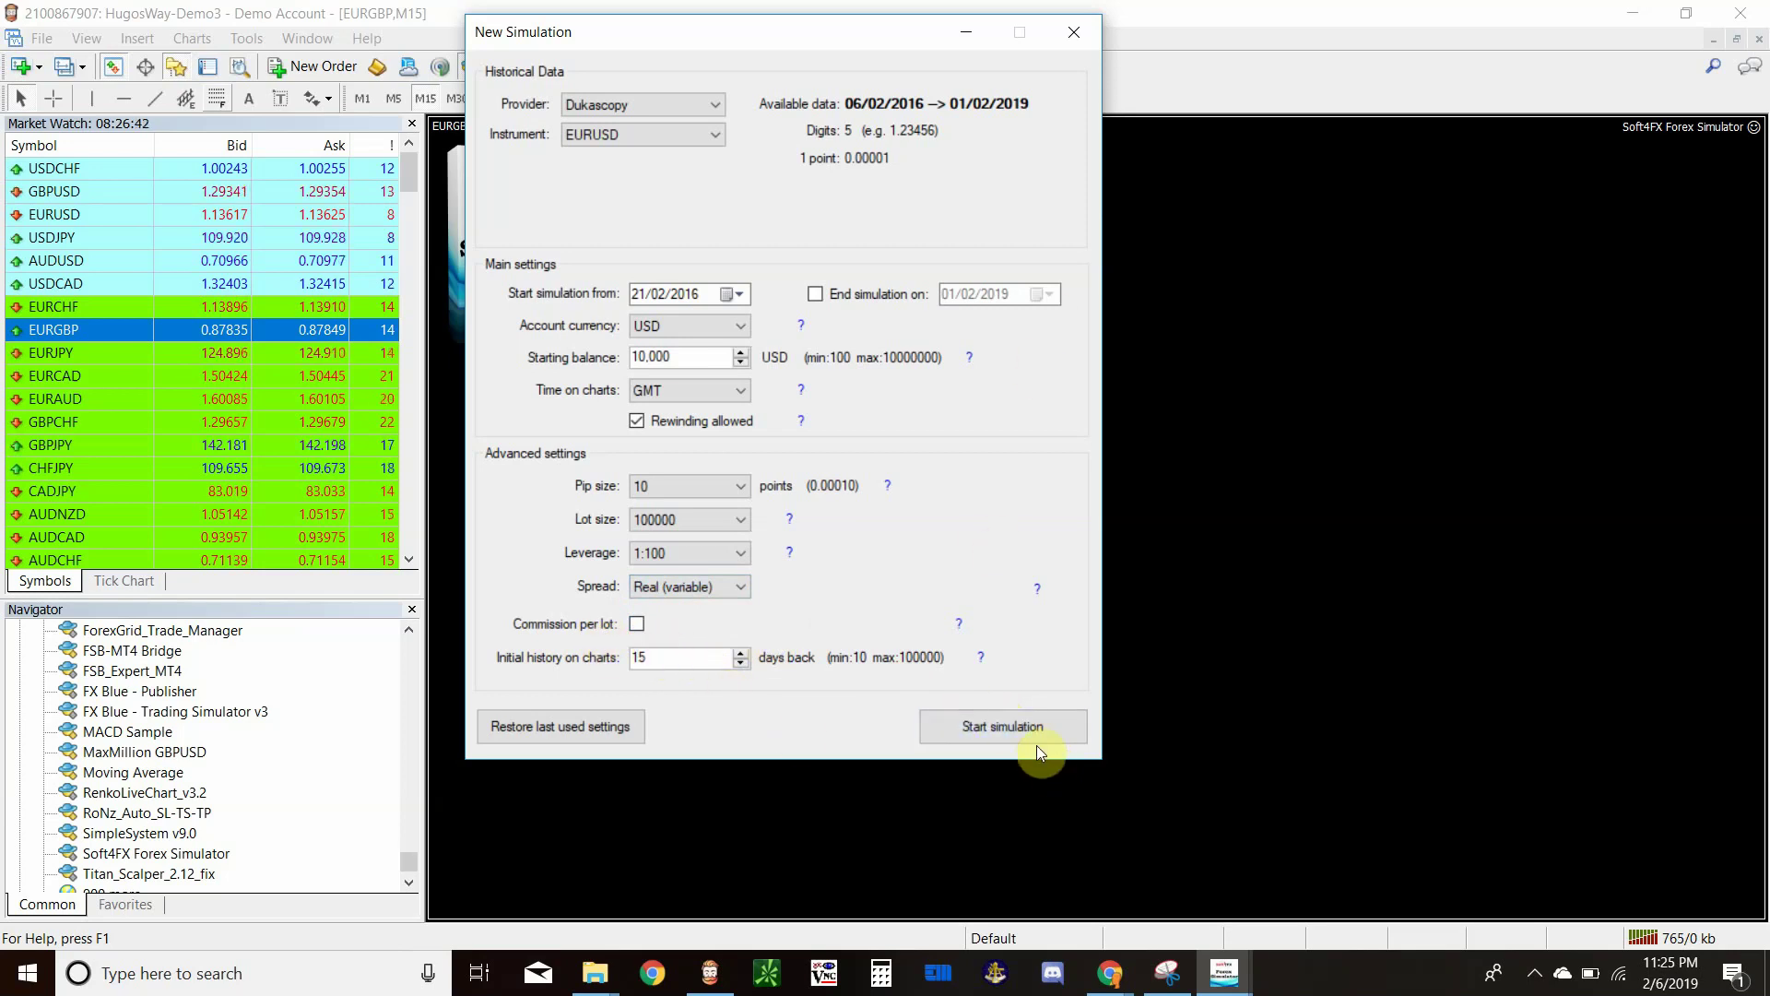
# Step: Start the EURUSD simulation and move its control window higher on the chart
pyautogui.click(1016, 728)
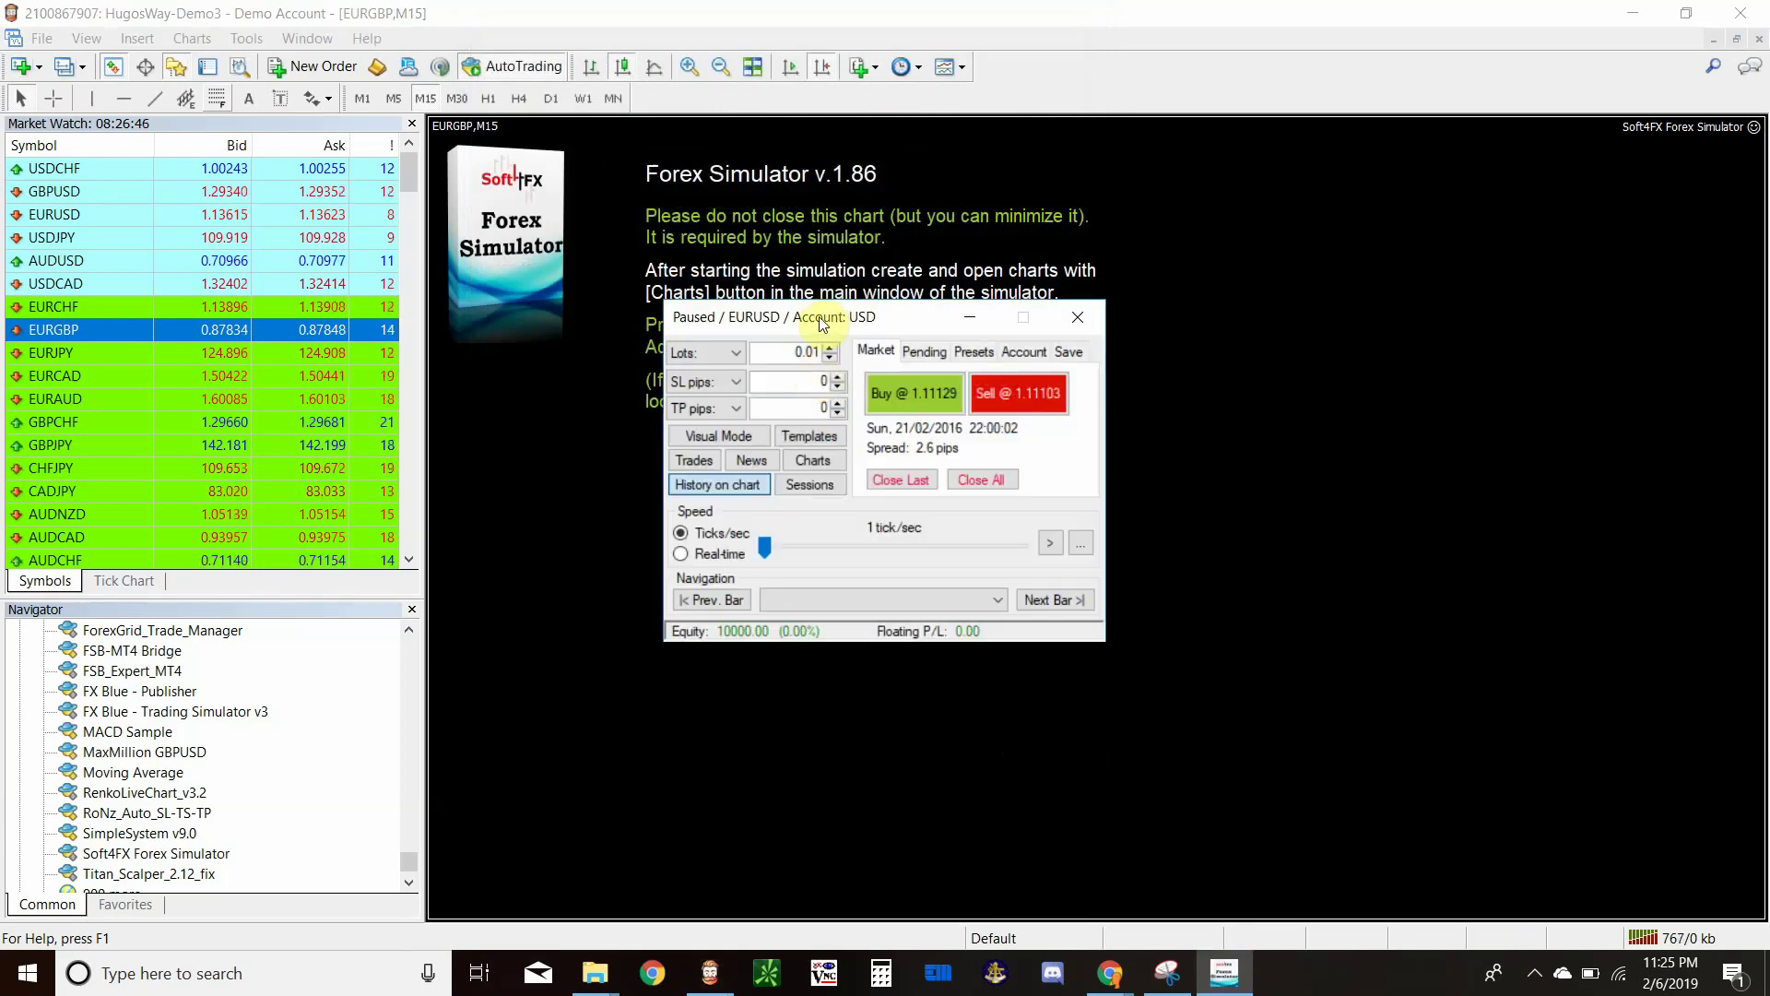
pyautogui.moveTo(821, 313); pyautogui.dragTo(778, 167)
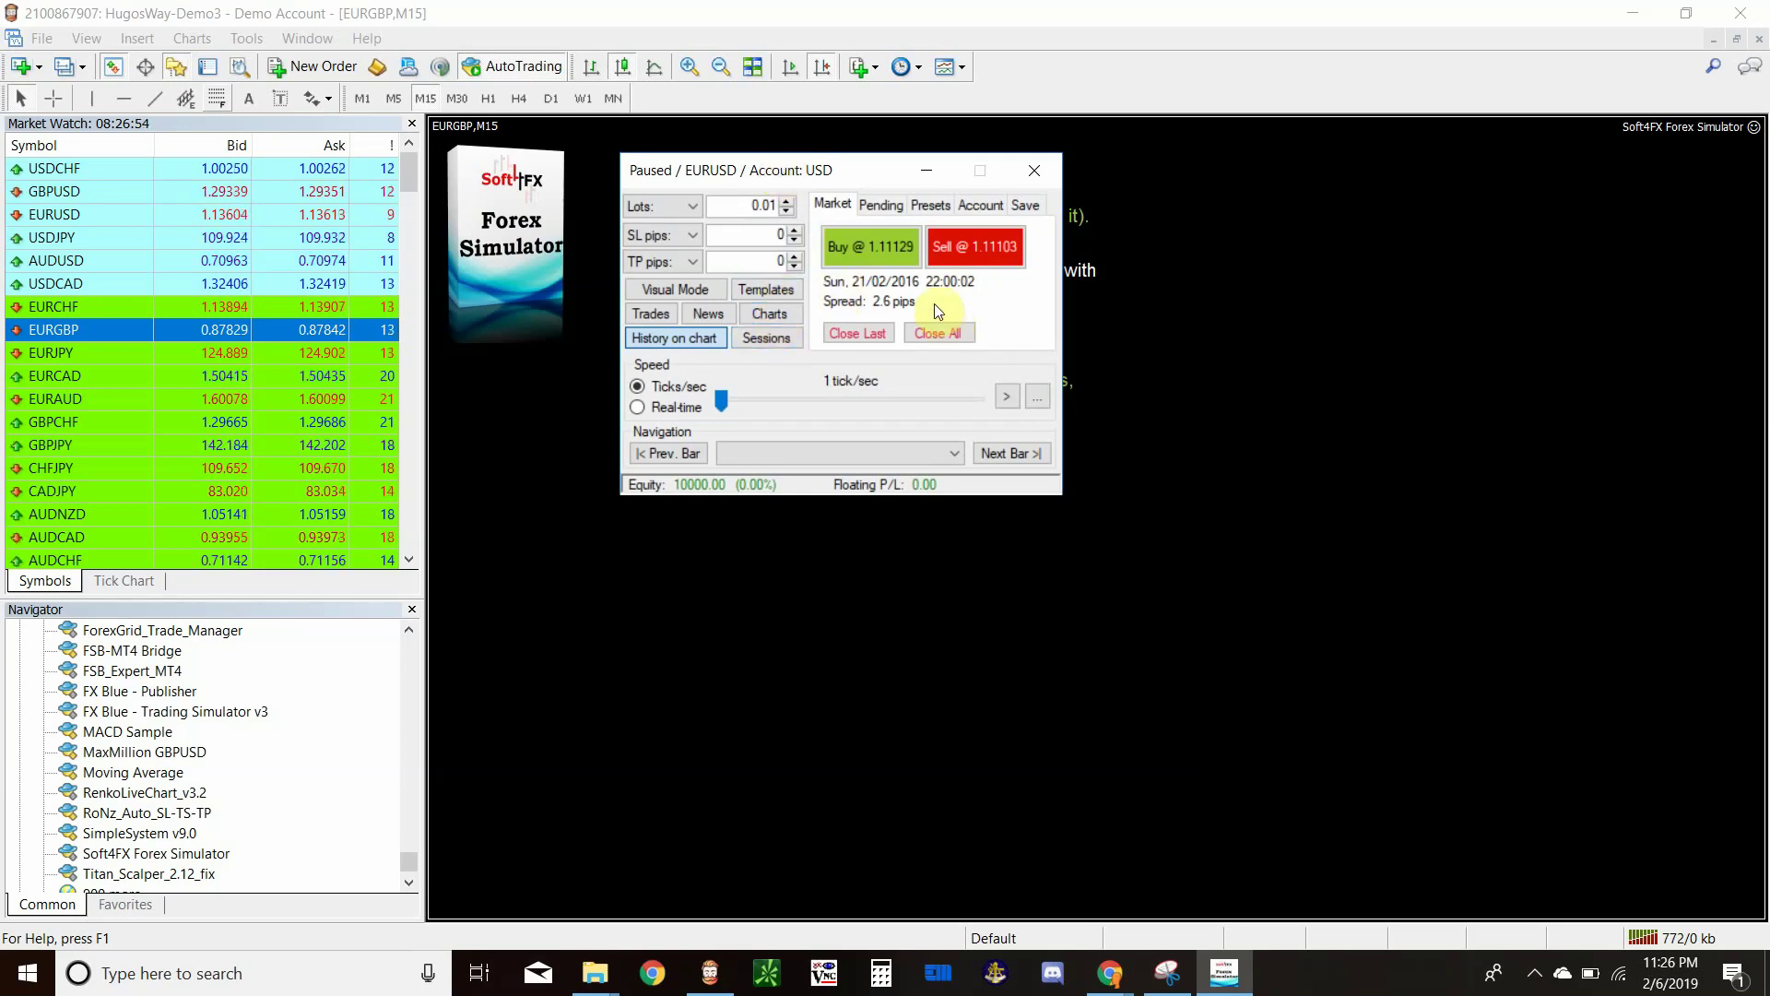
# Step: Add a standard M1 chart with 10000 bars to the simulation
pyautogui.click(784, 313)
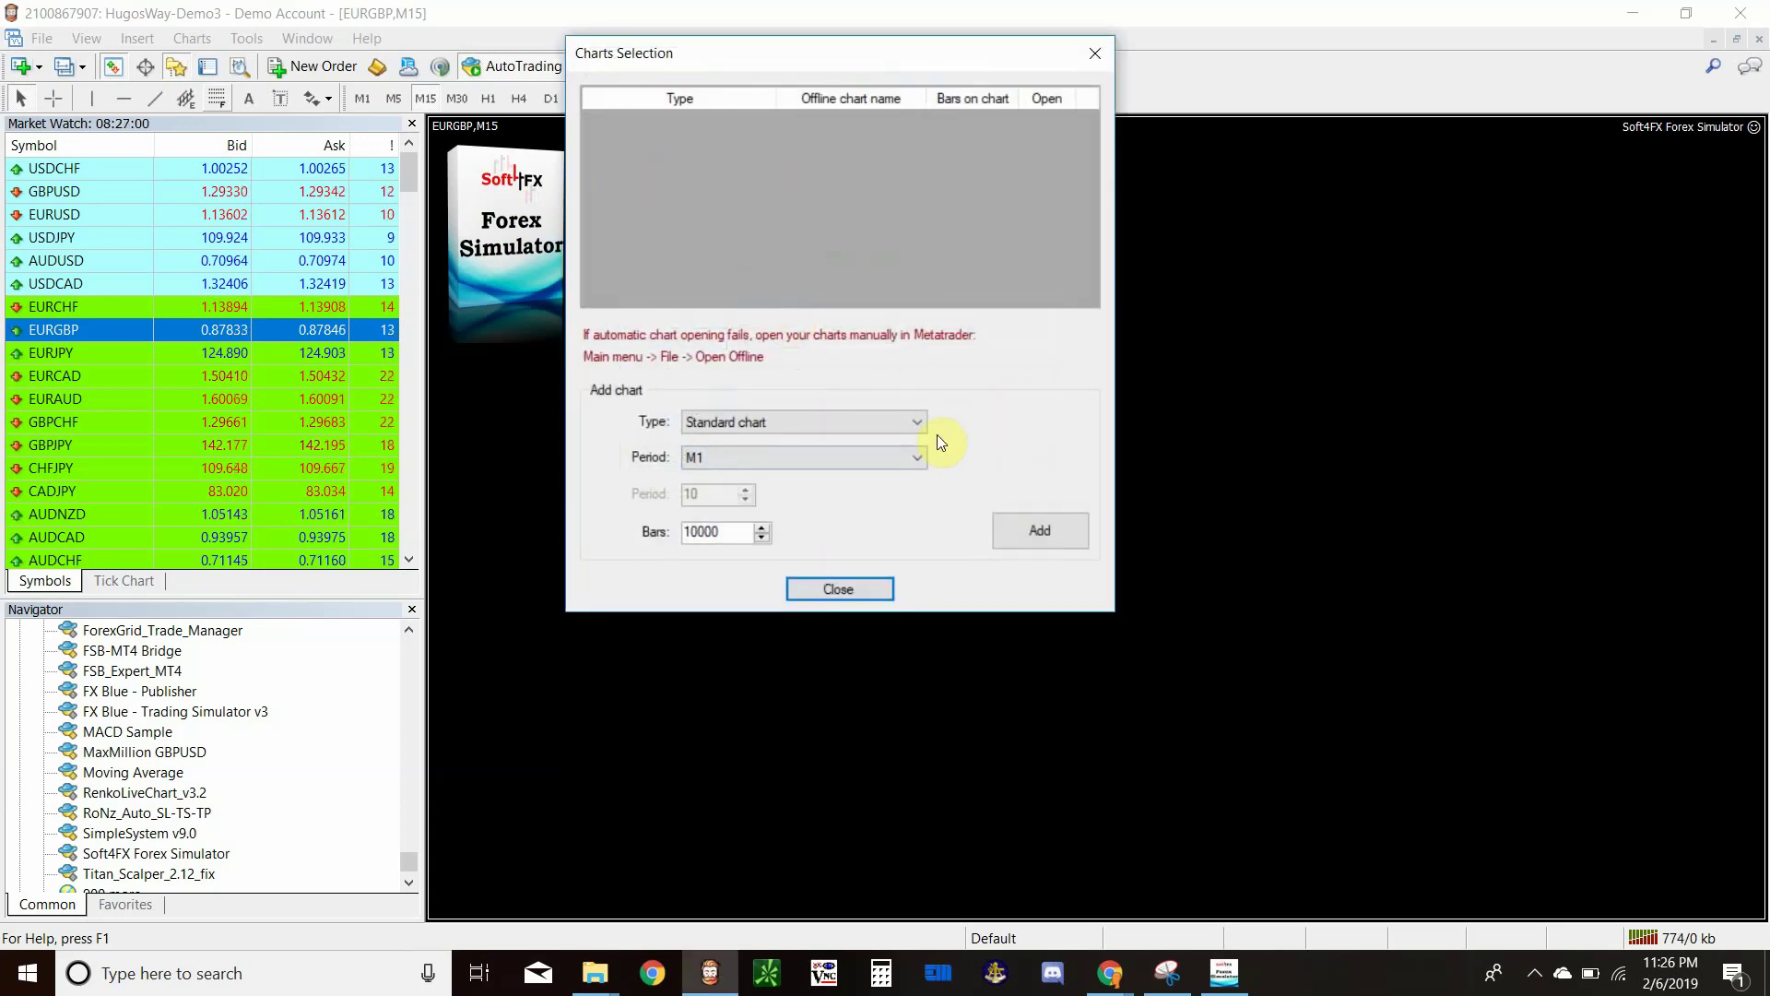
pyautogui.click(916, 450)
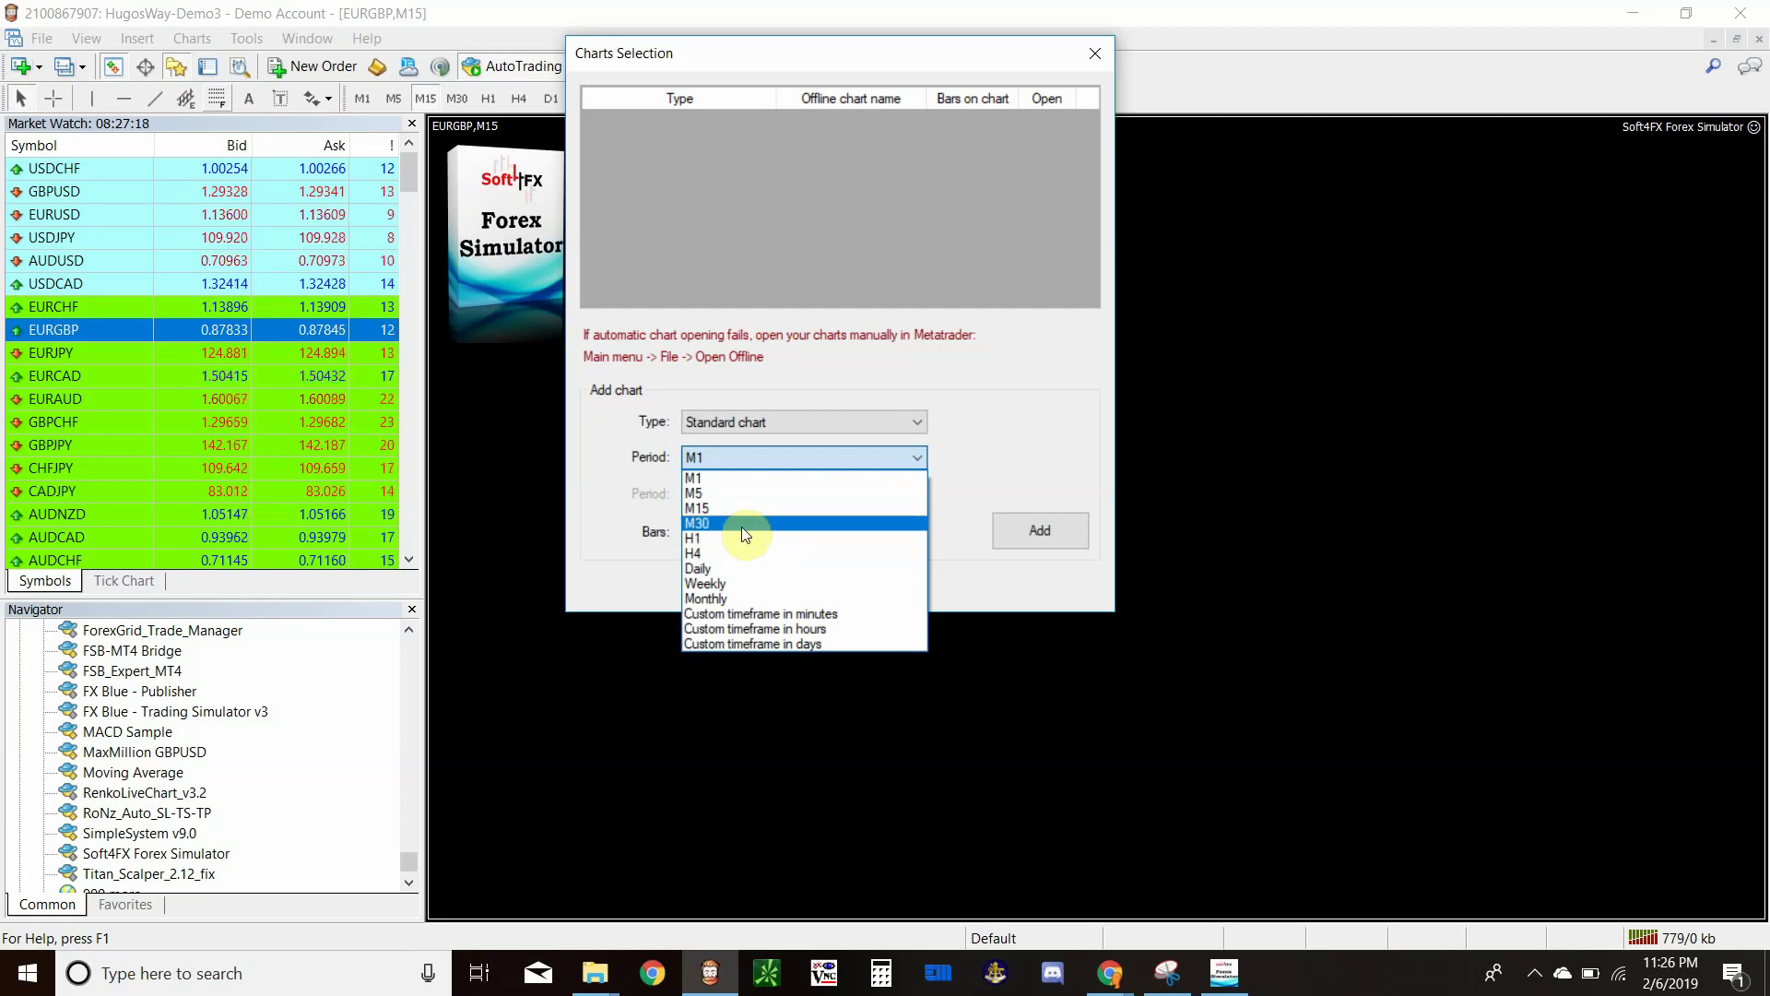
pyautogui.click(695, 538)
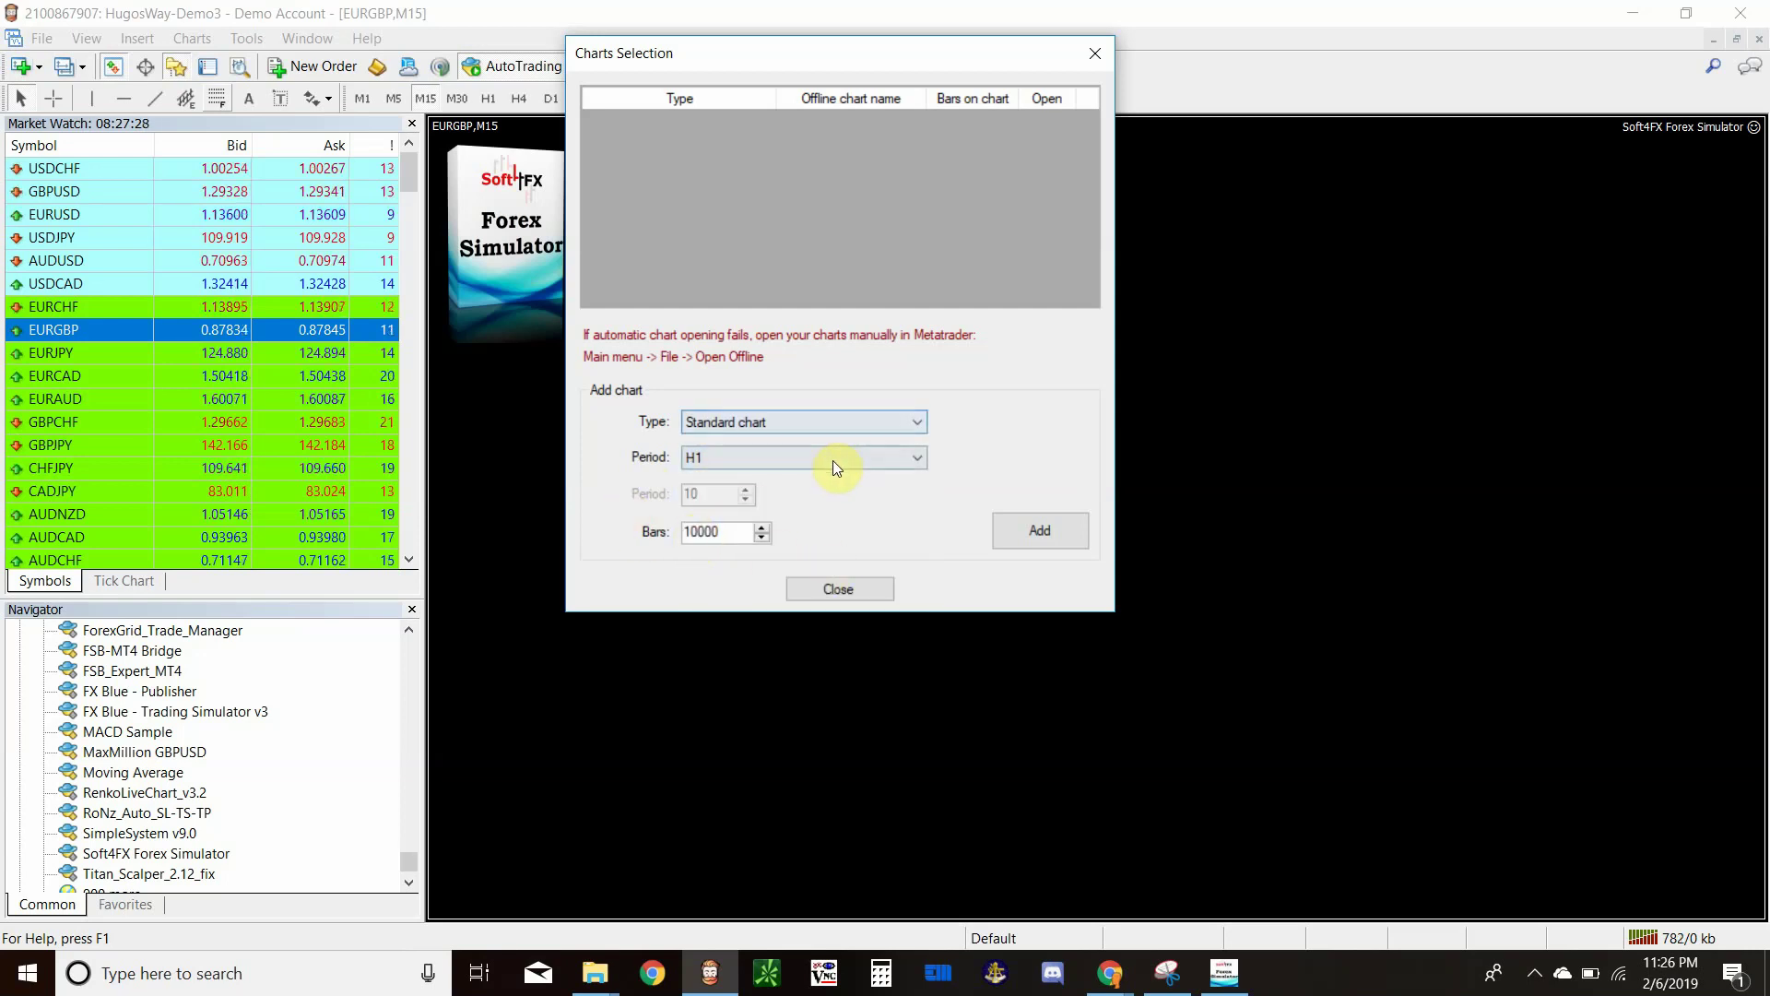
pyautogui.click(844, 424)
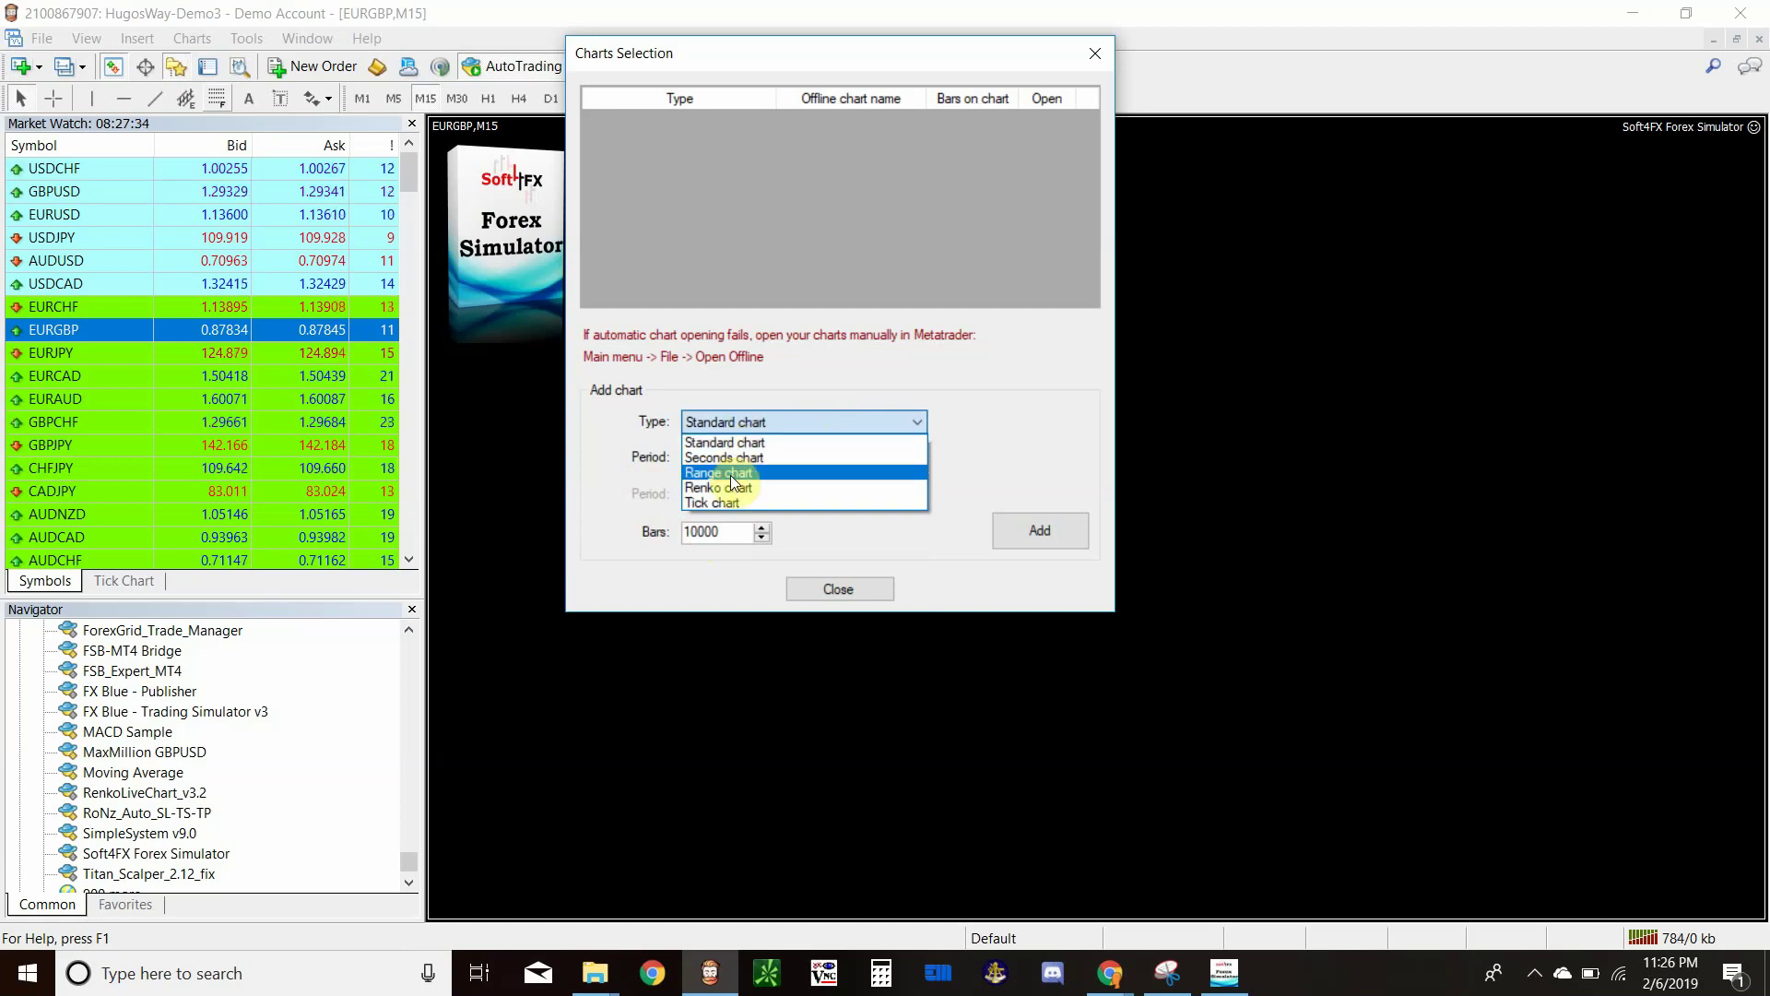
pyautogui.click(727, 442)
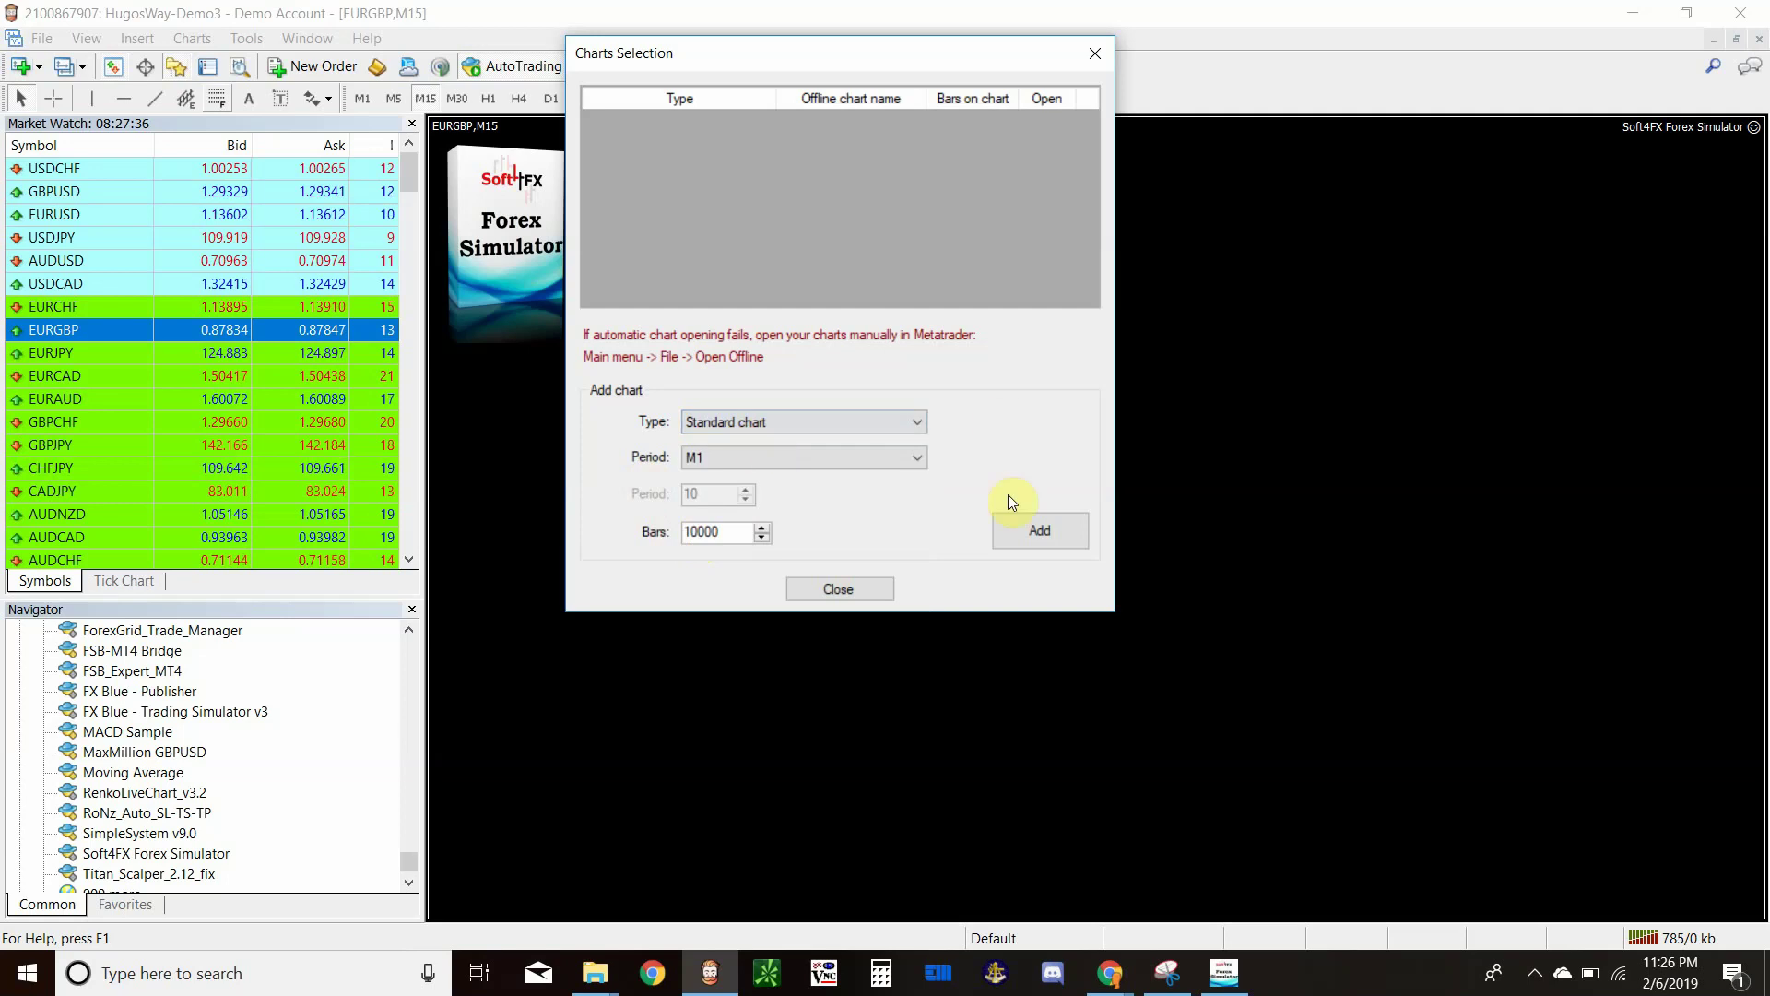
pyautogui.click(1027, 531)
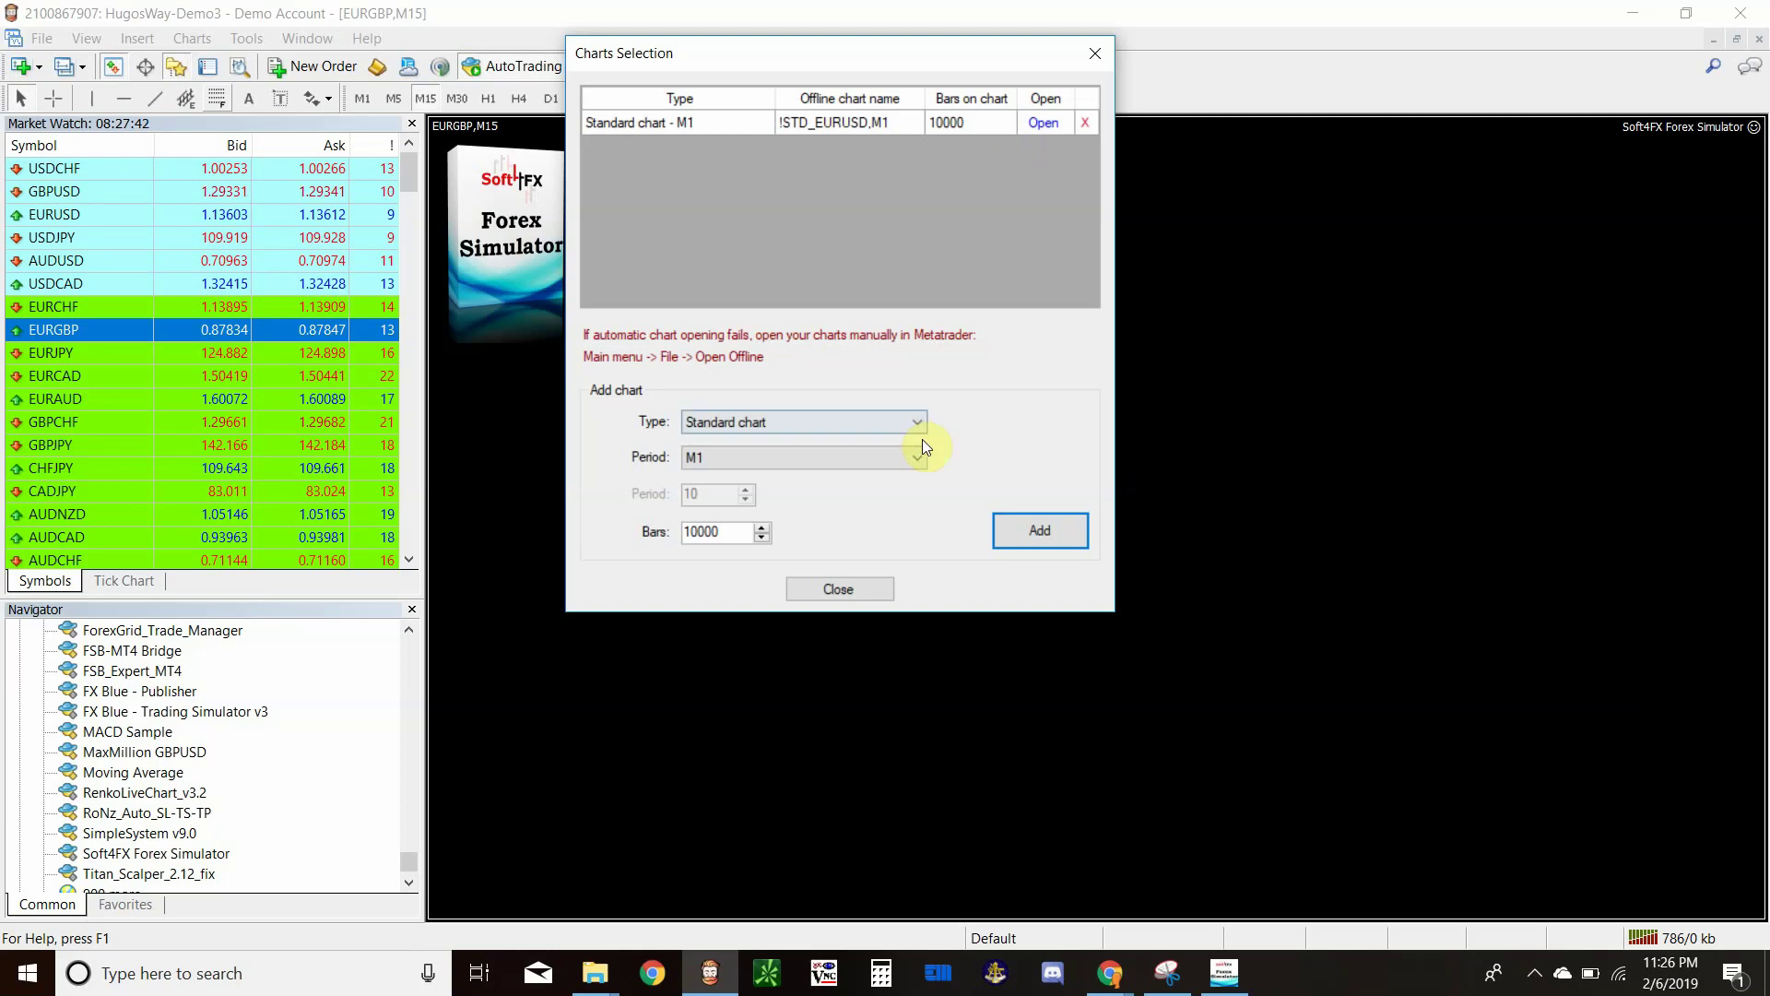
# Step: Open the M1 chart, and add and open a standard H1 chart with 10000 bars
pyautogui.click(1049, 127)
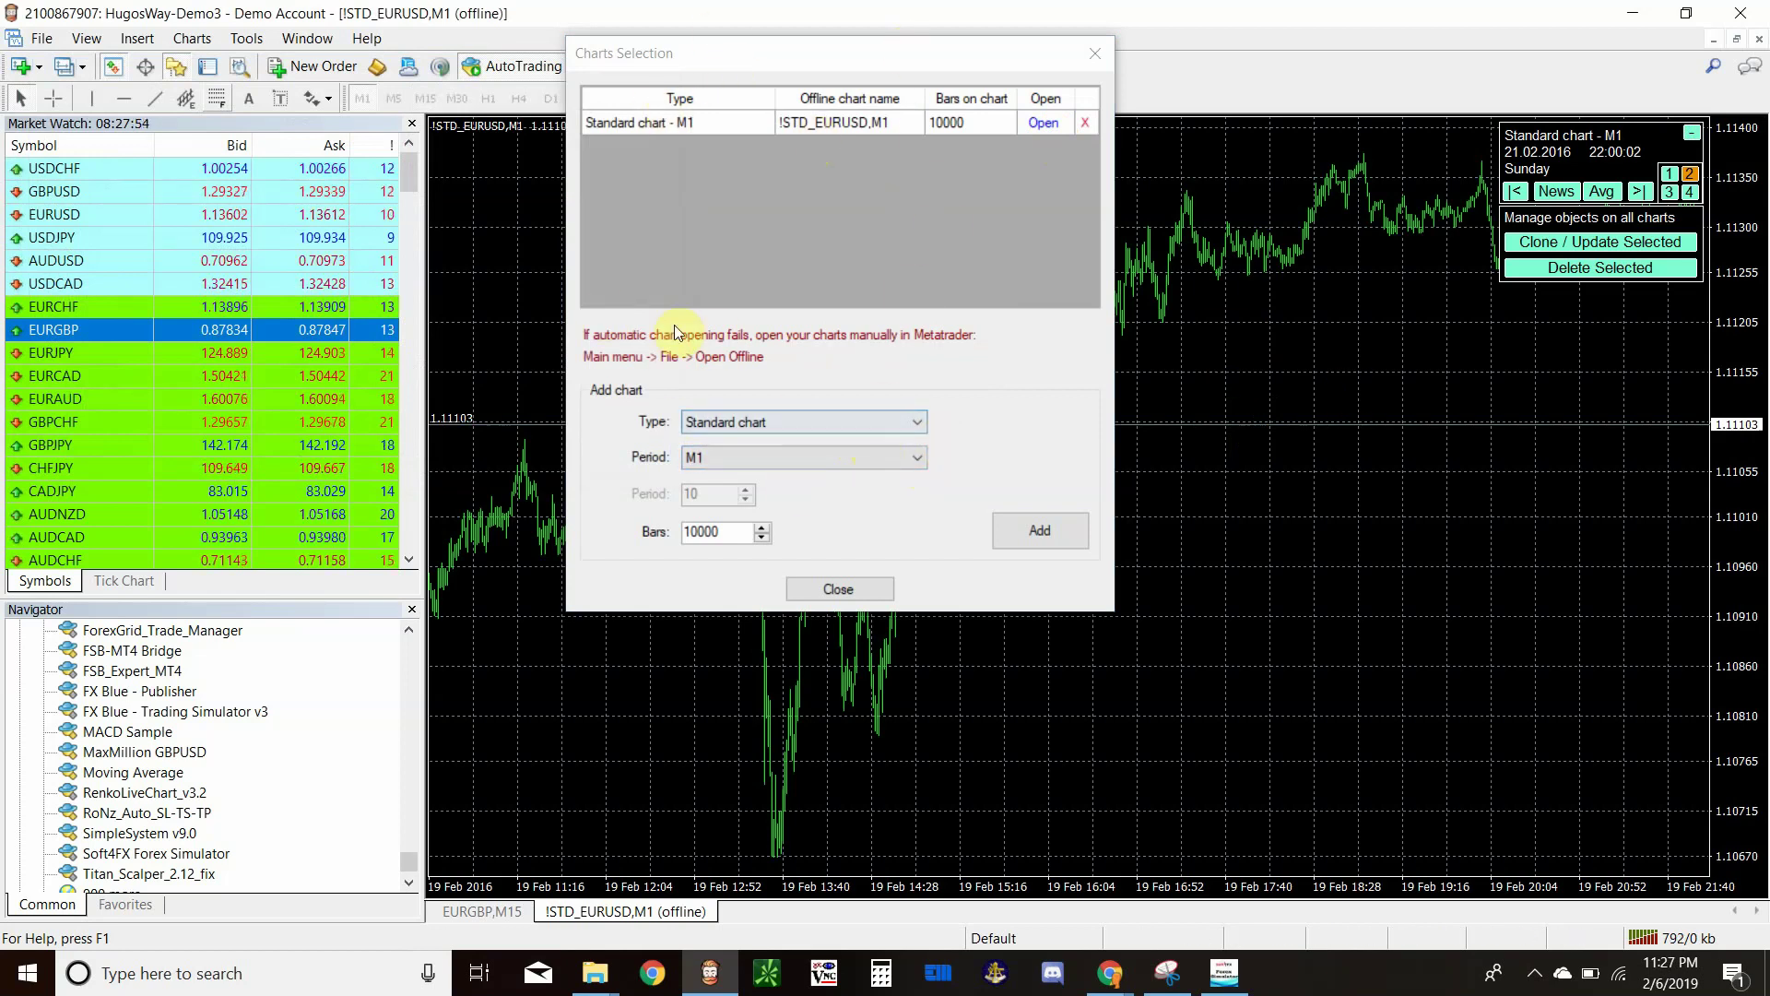
pyautogui.click(900, 458)
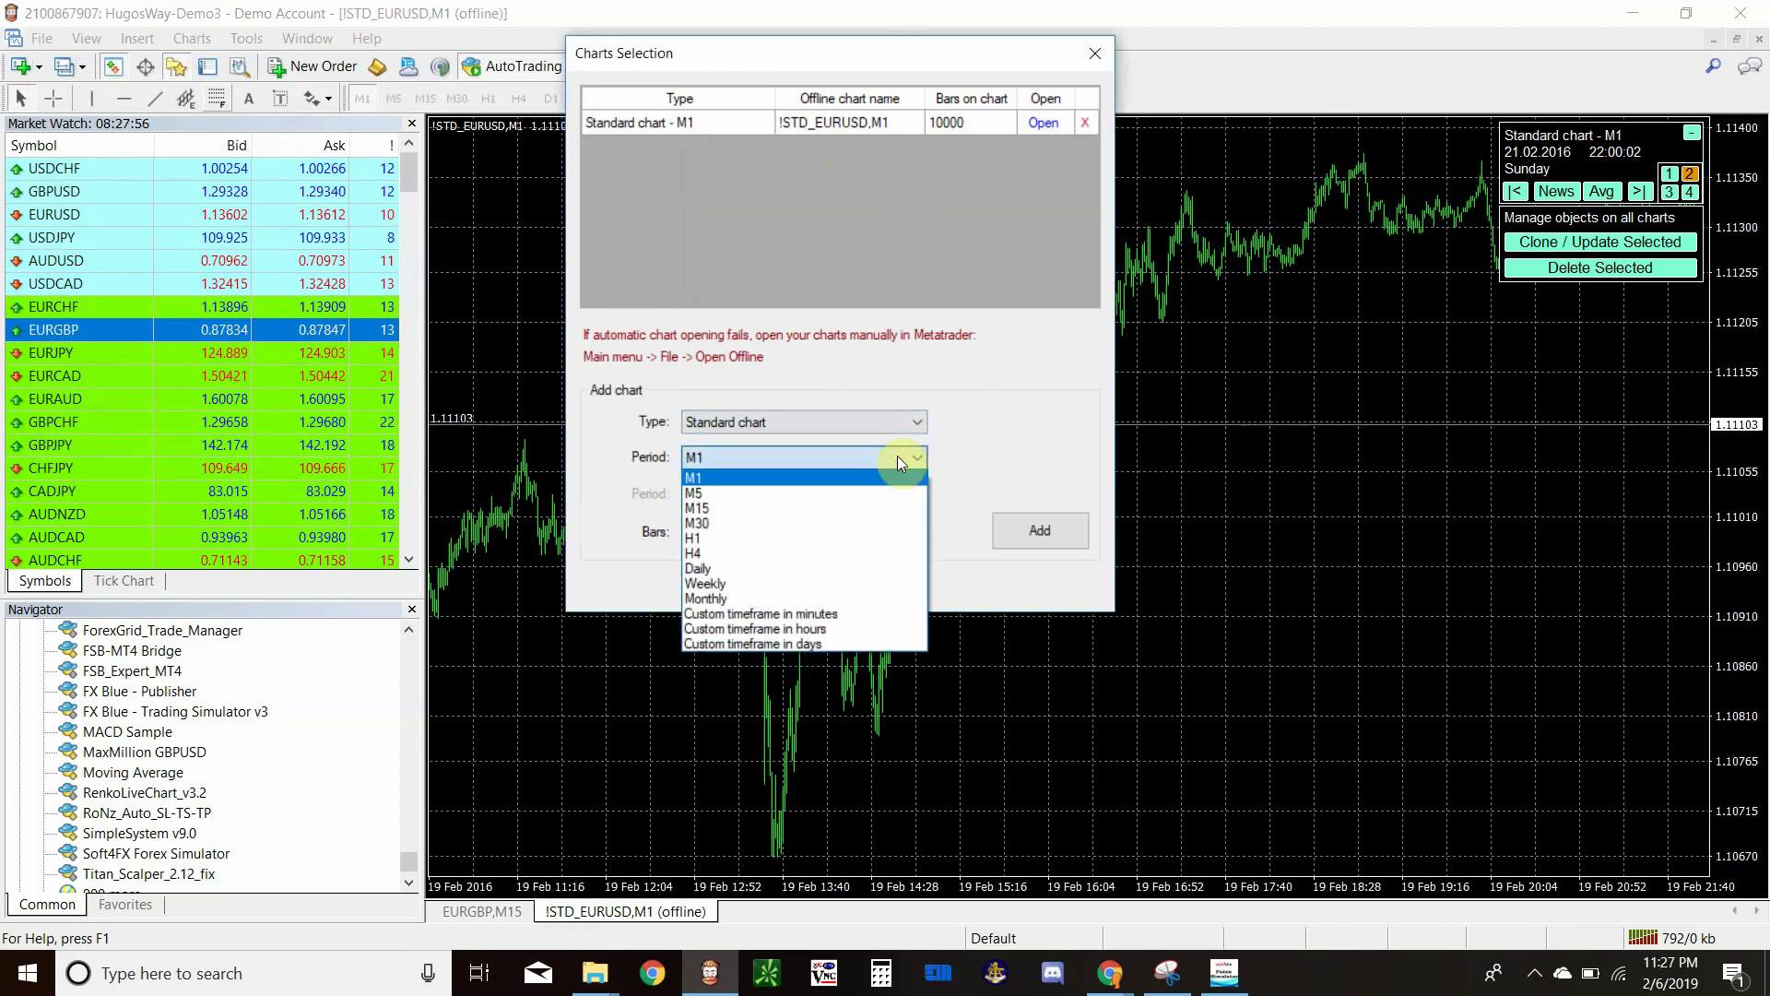
pyautogui.click(734, 538)
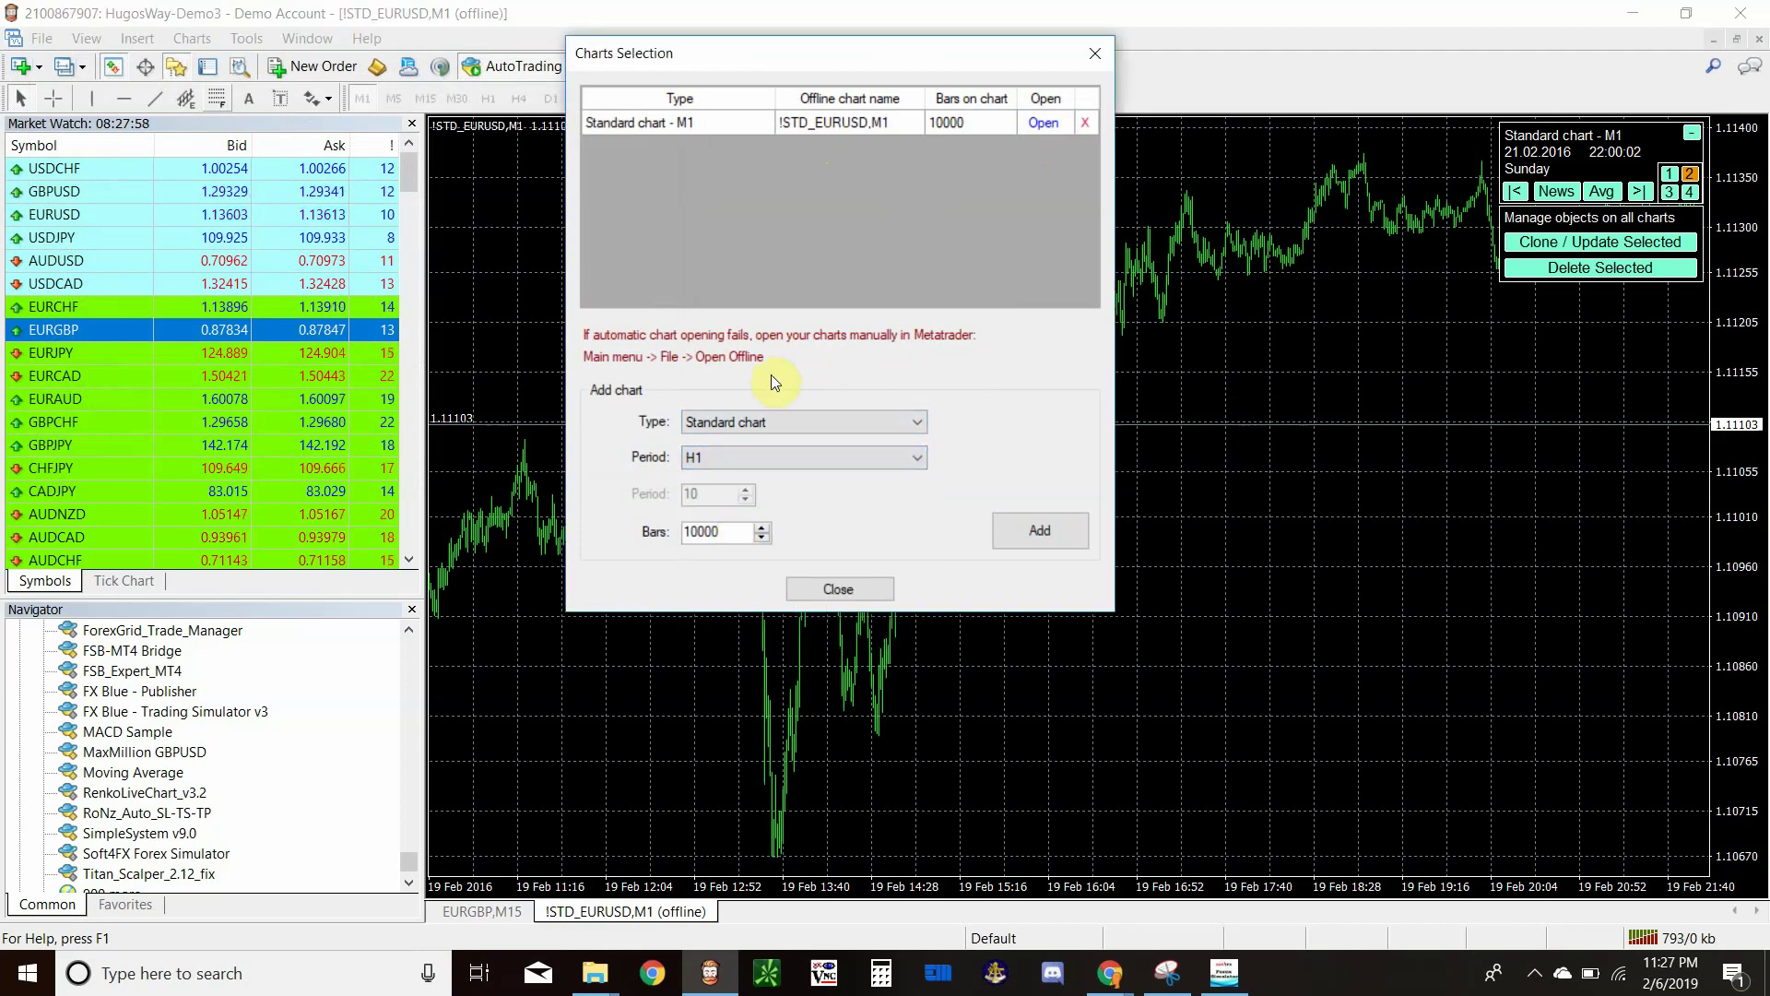
pyautogui.click(1043, 533)
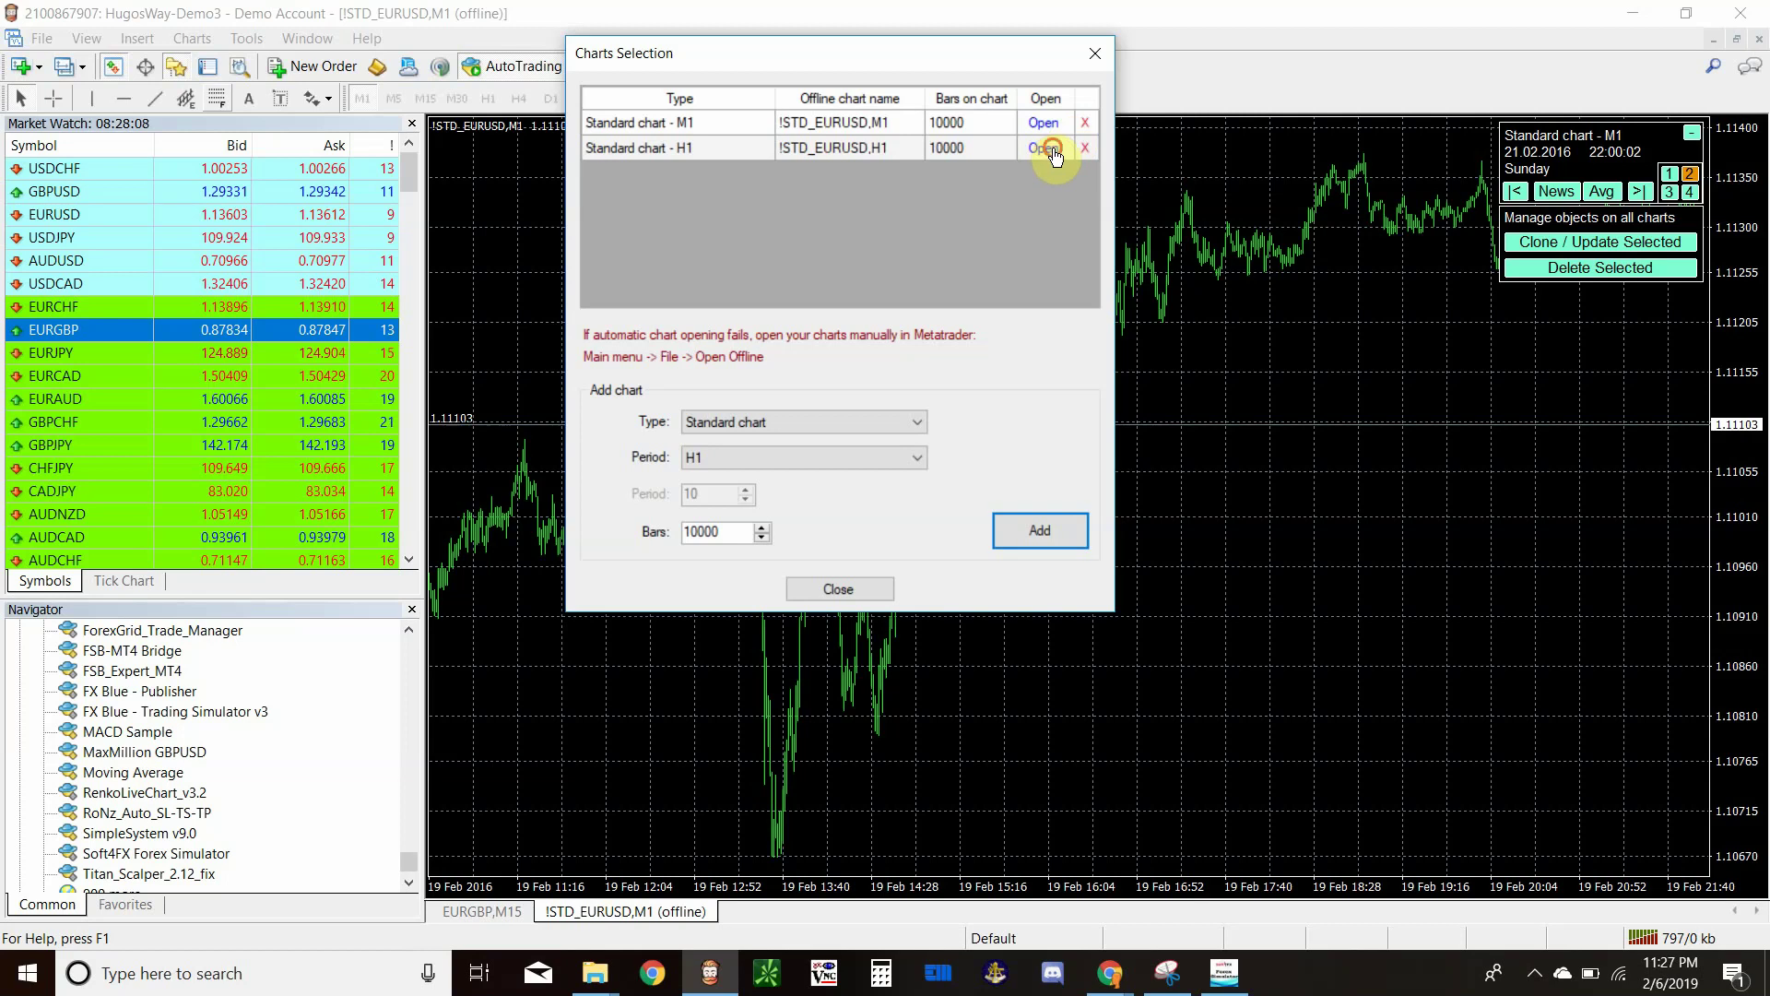
pyautogui.click(1046, 149)
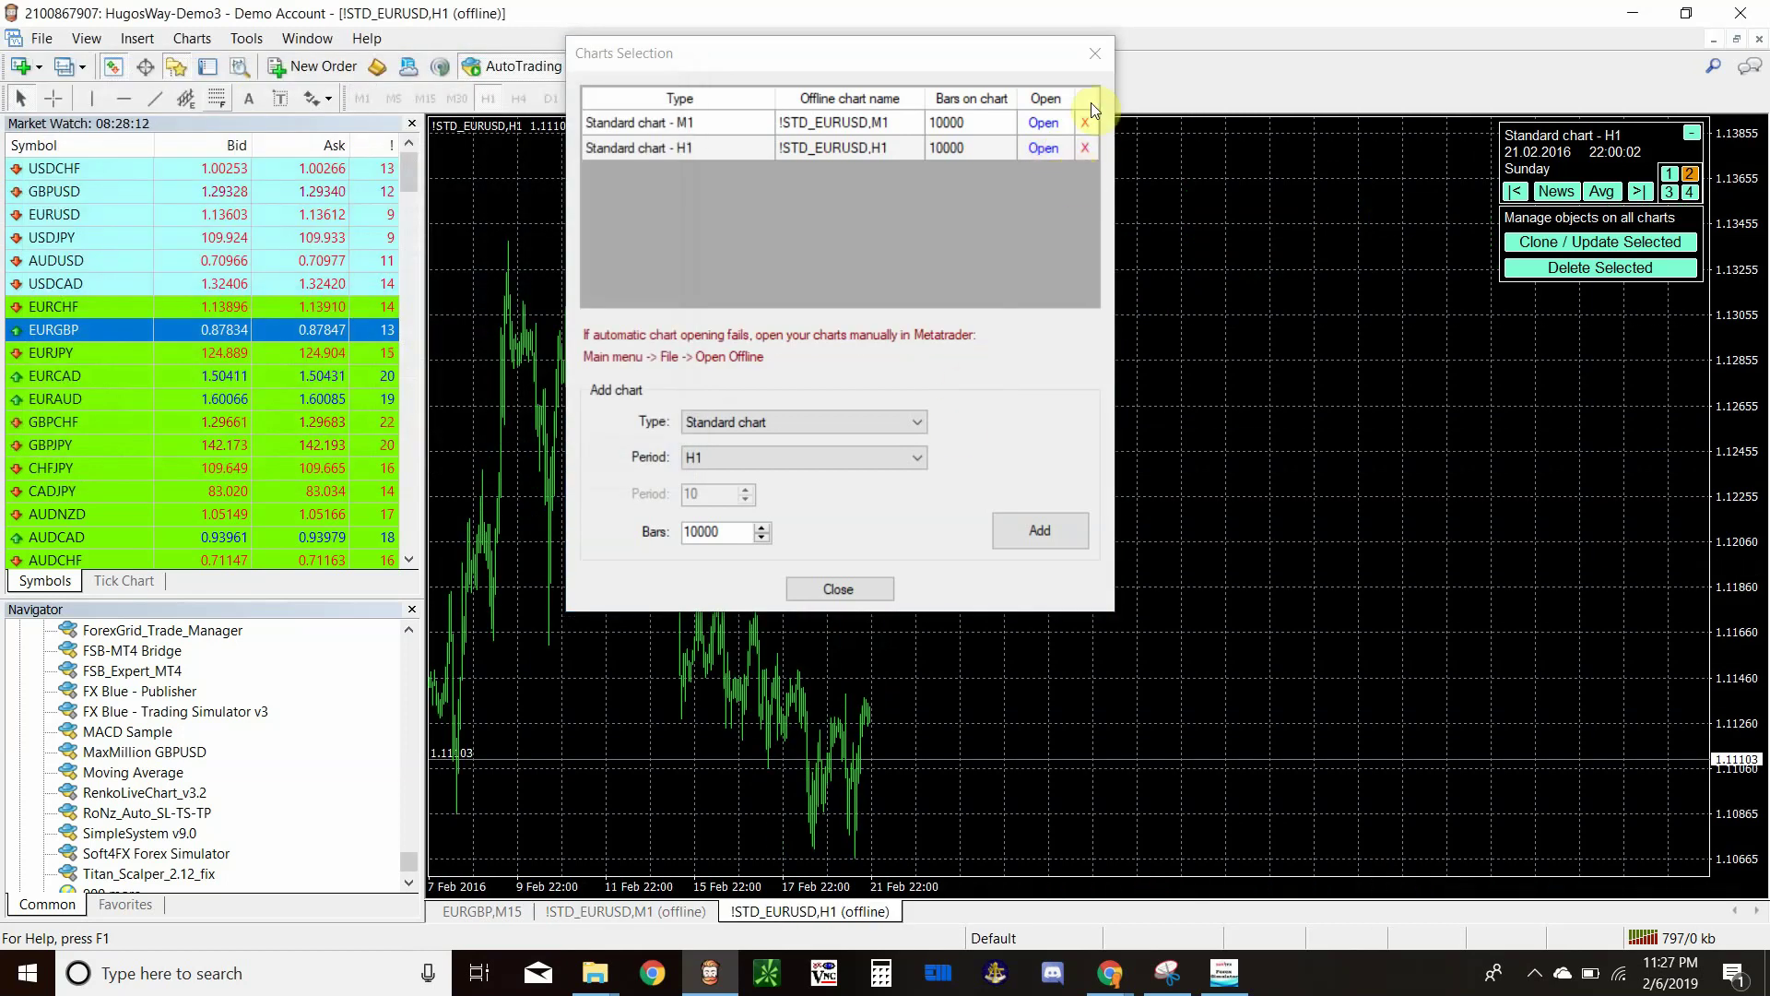
# Step: Remove the M1 chart from the simulation, close the chart selection and move the control window off the H1 chart
pyautogui.click(1085, 126)
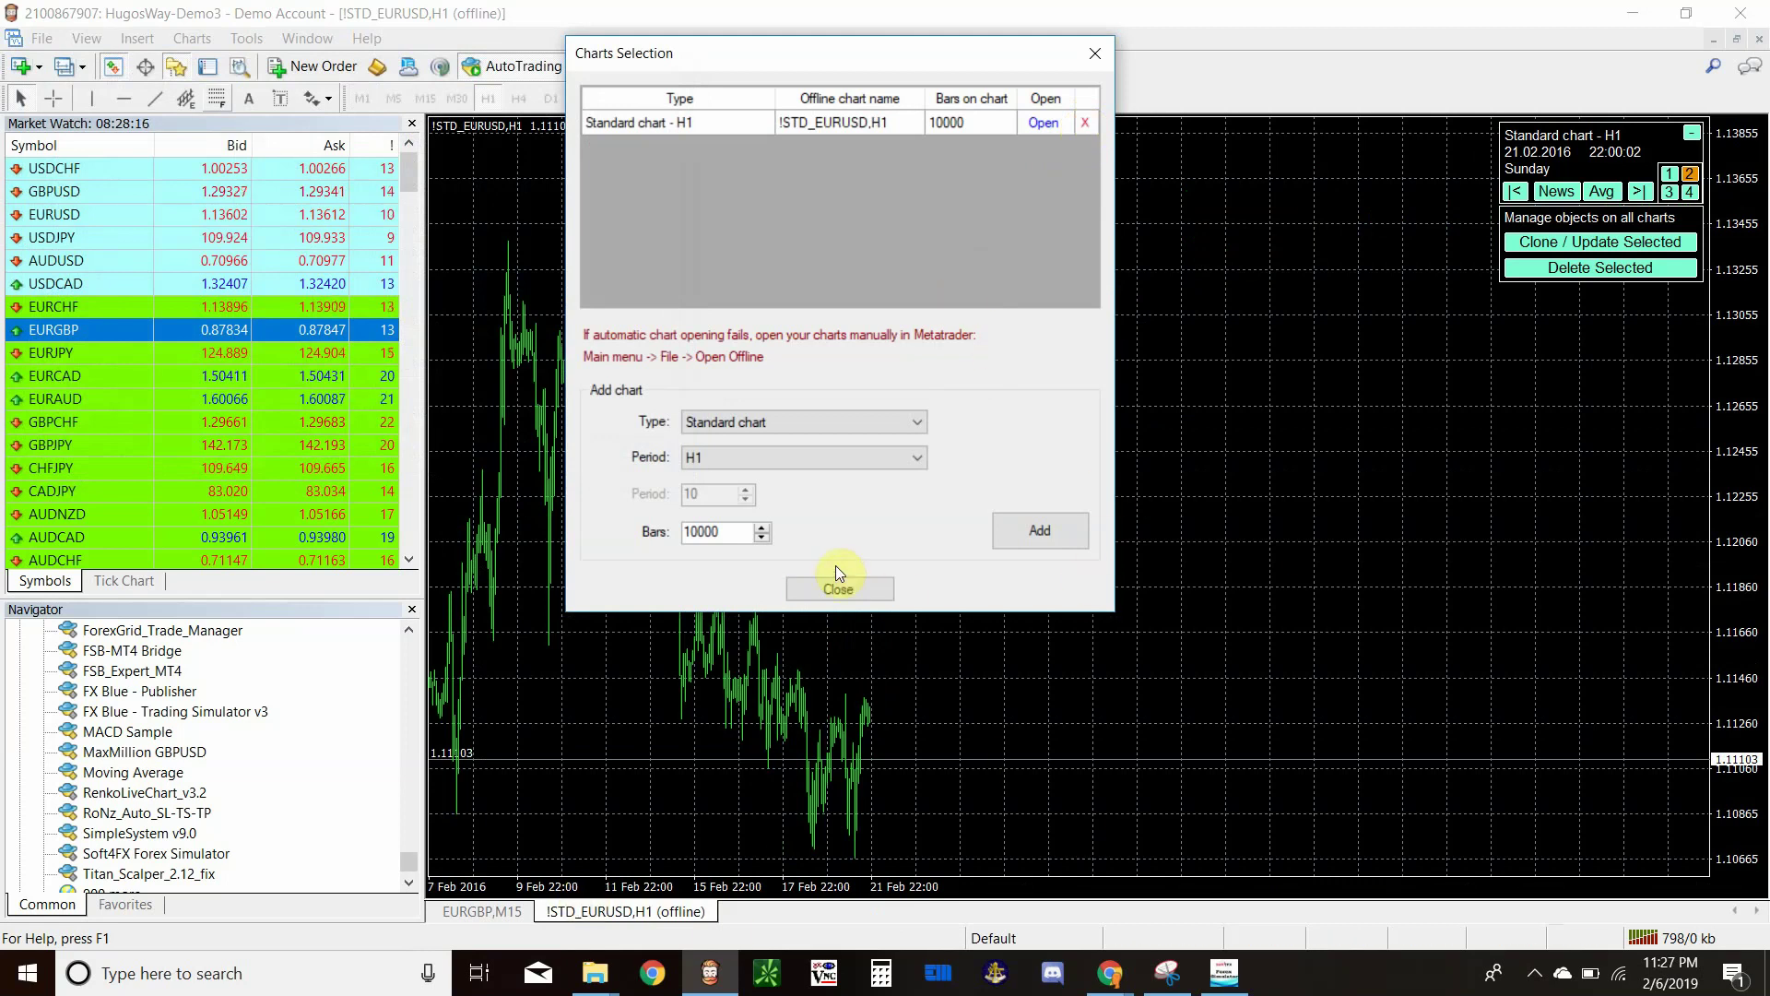
pyautogui.click(835, 594)
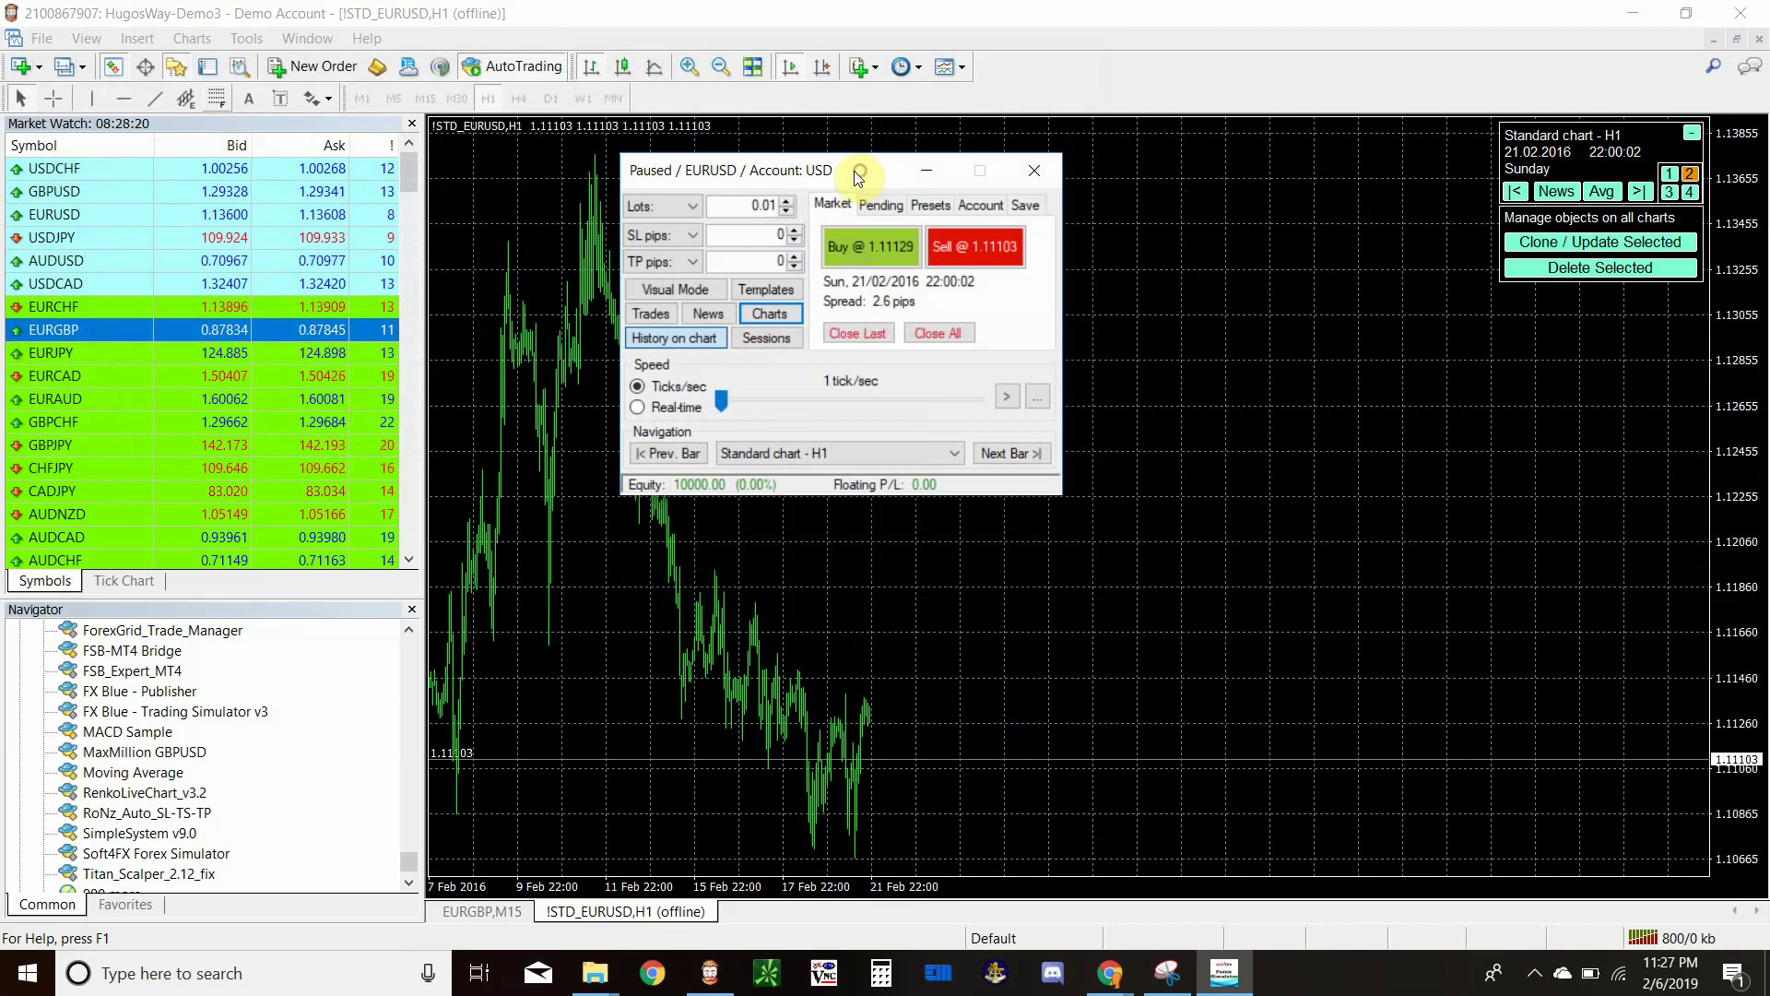
pyautogui.moveTo(838, 178); pyautogui.dragTo(183, 264)
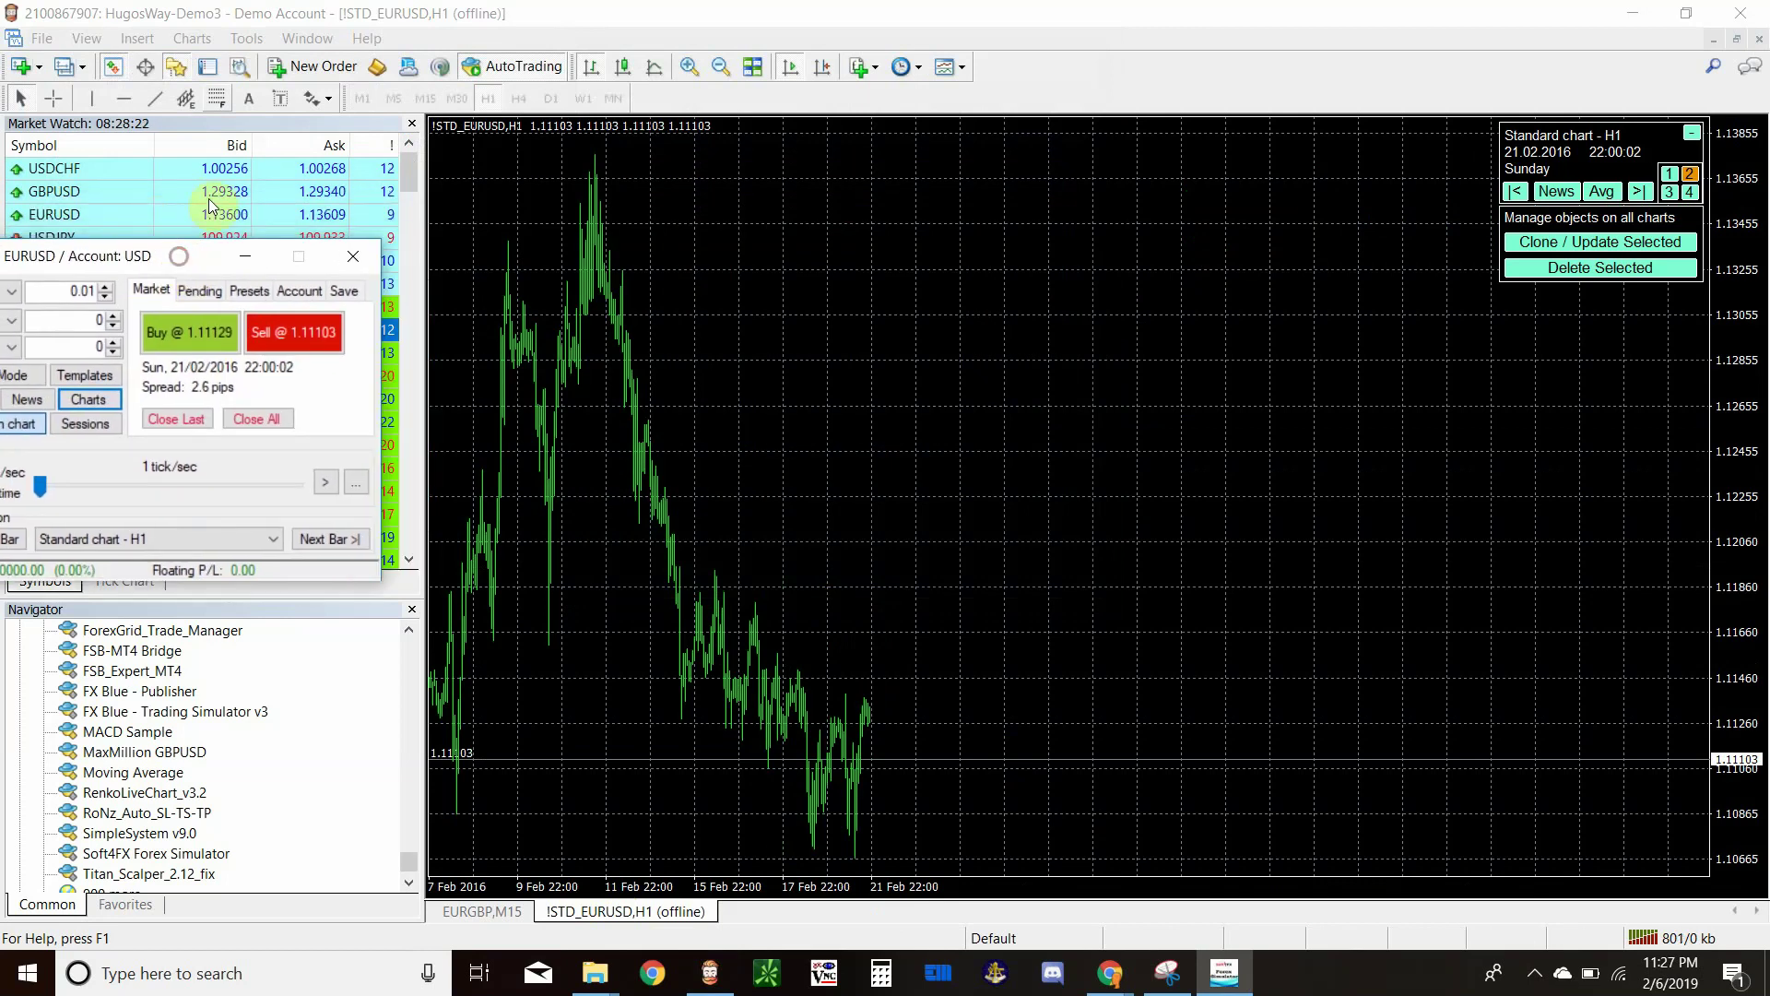
# Step: Apply the Clean Chart template to the H1 chart and turn on auto scroll to bring up its latest bars
pyautogui.rightClick(934, 338)
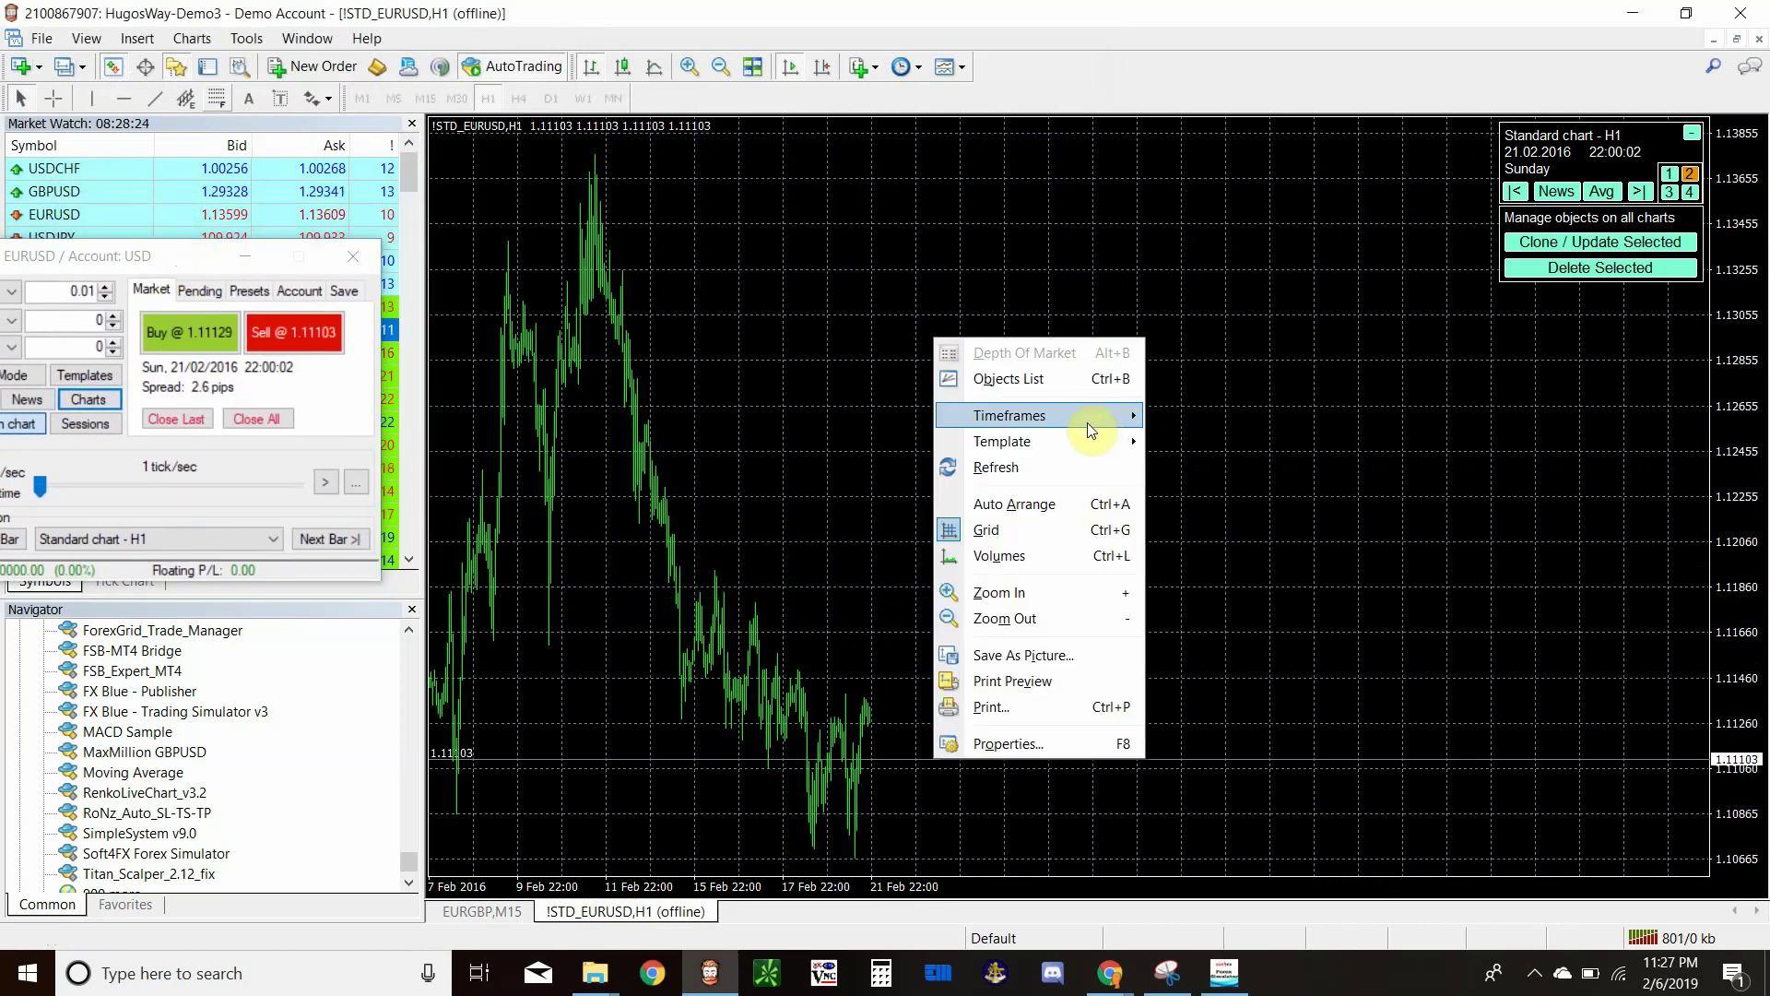
pyautogui.moveTo(1082, 434)
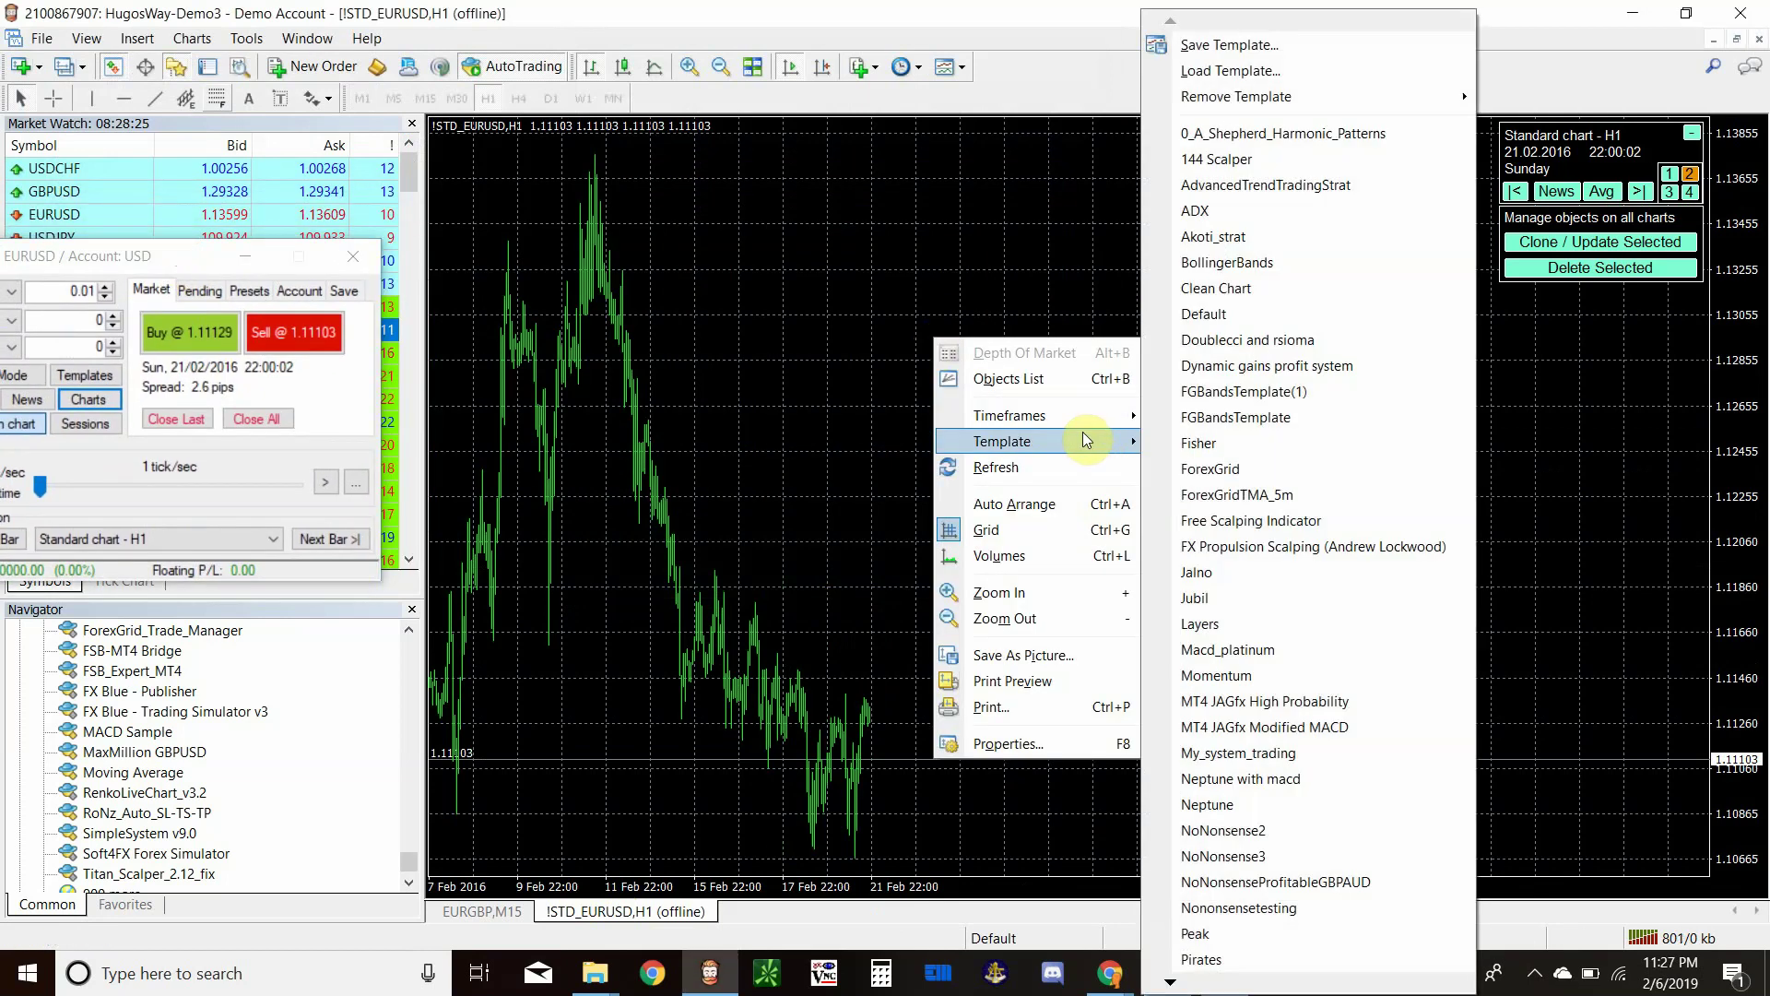
pyautogui.click(1254, 289)
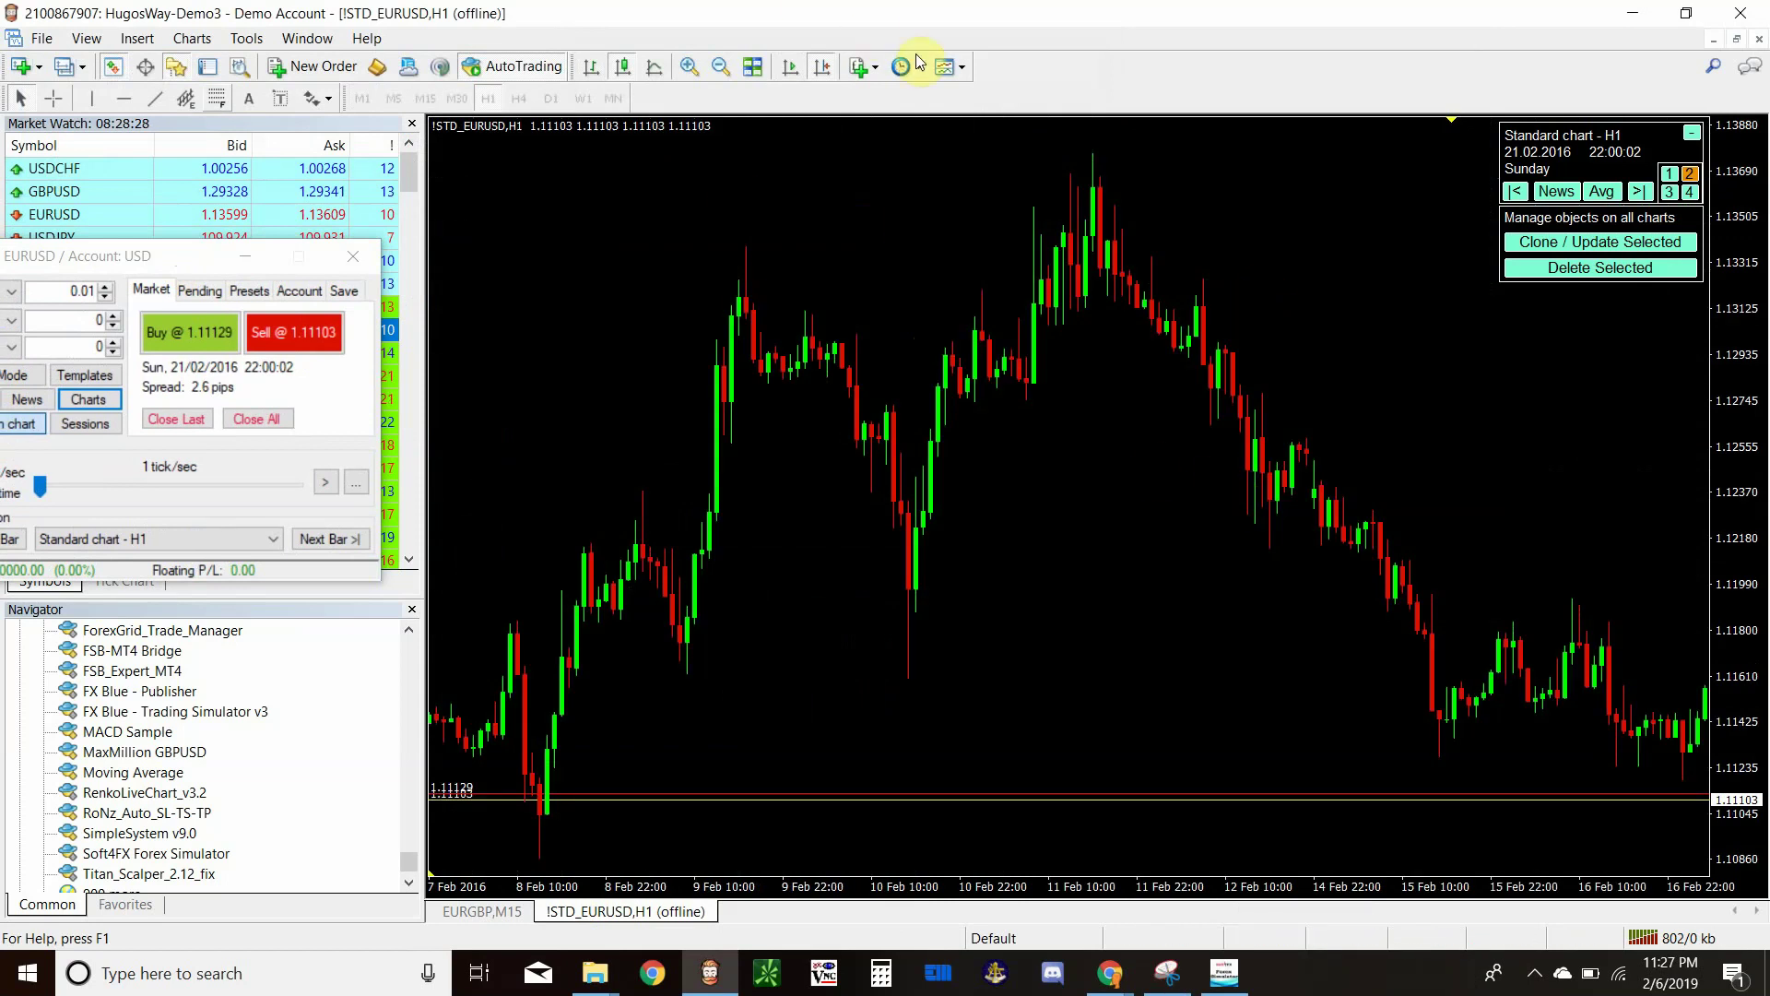
pyautogui.click(790, 69)
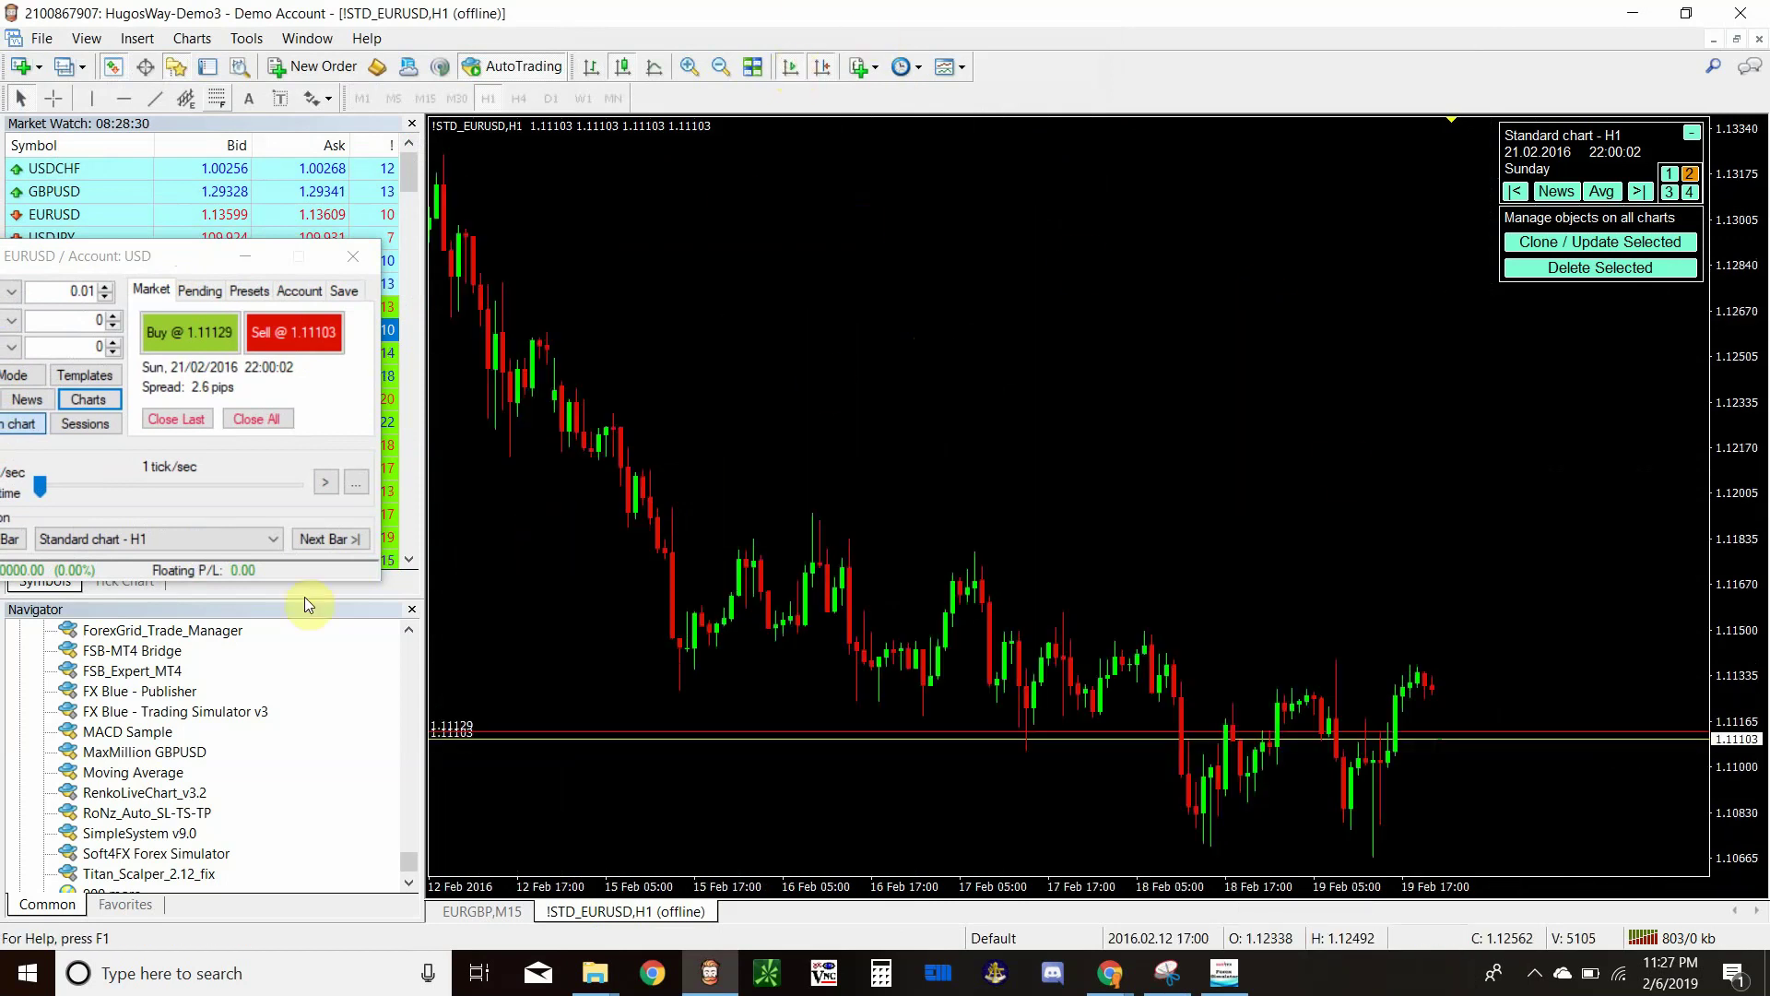
# Step: Add the MACD custom indicator to the H1 chart with fast EMA 12, slow EMA 26 and signal SMA 9
pyautogui.moveTo(405, 860); pyautogui.dragTo(423, 762)
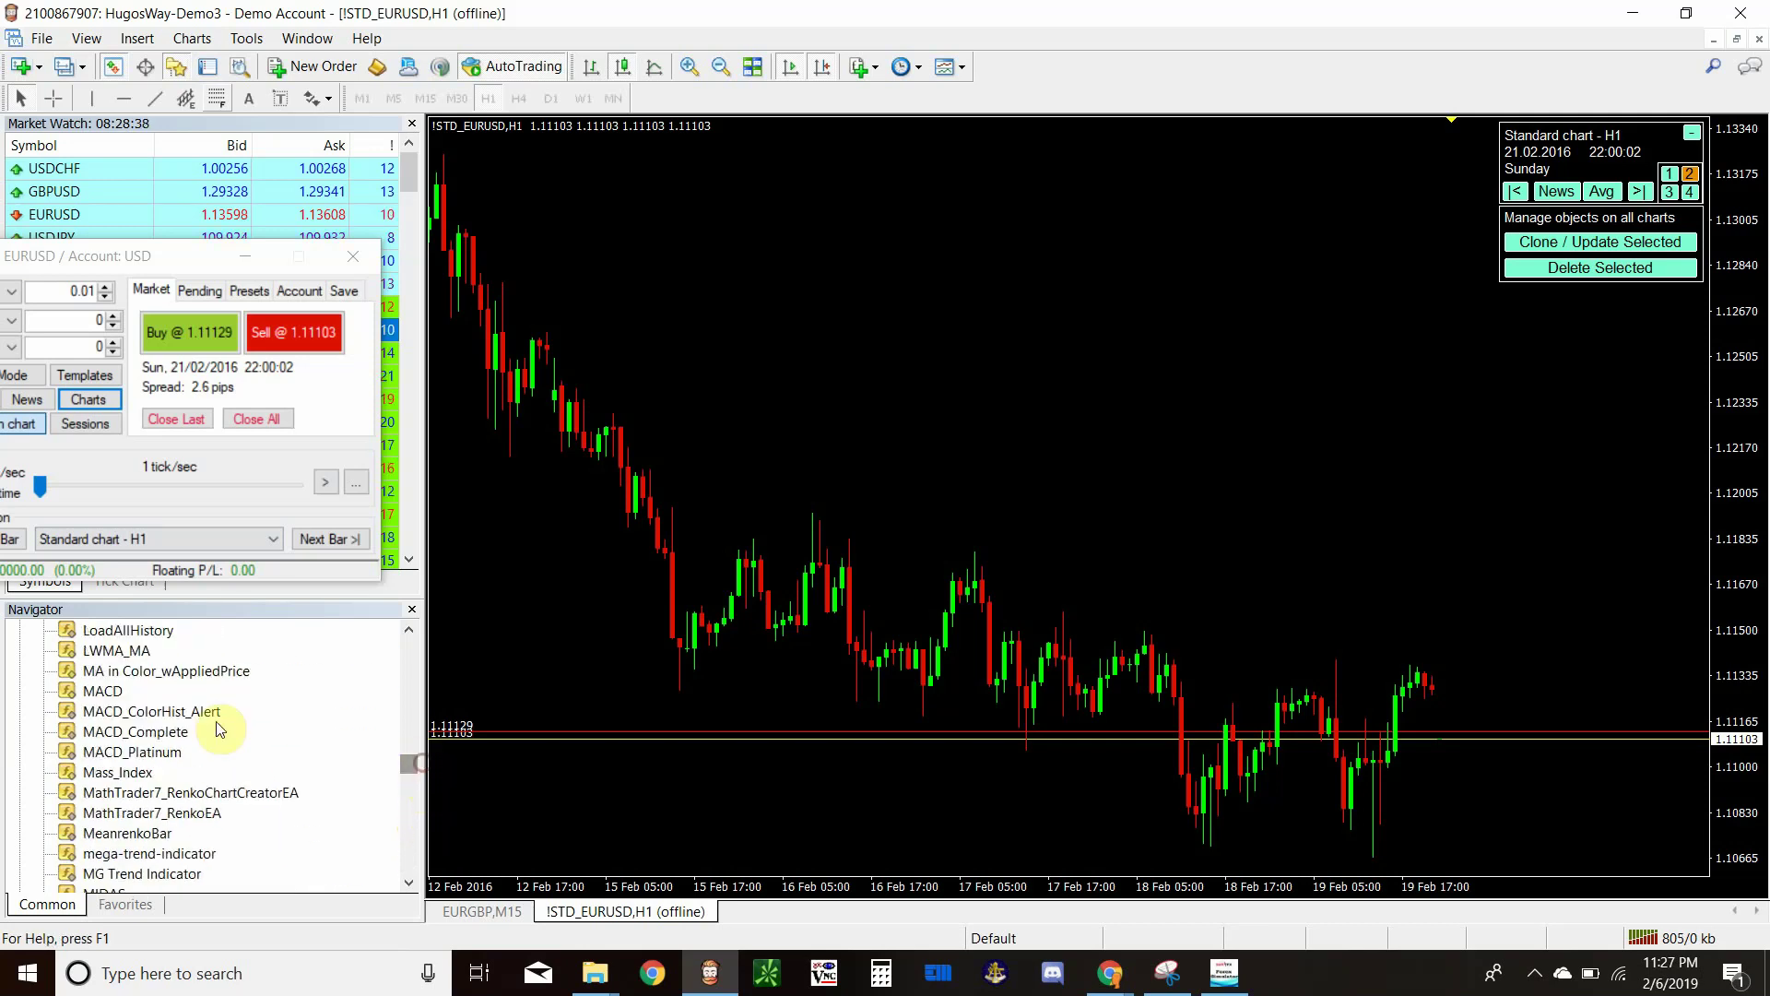
pyautogui.moveTo(92, 701); pyautogui.dragTo(689, 577)
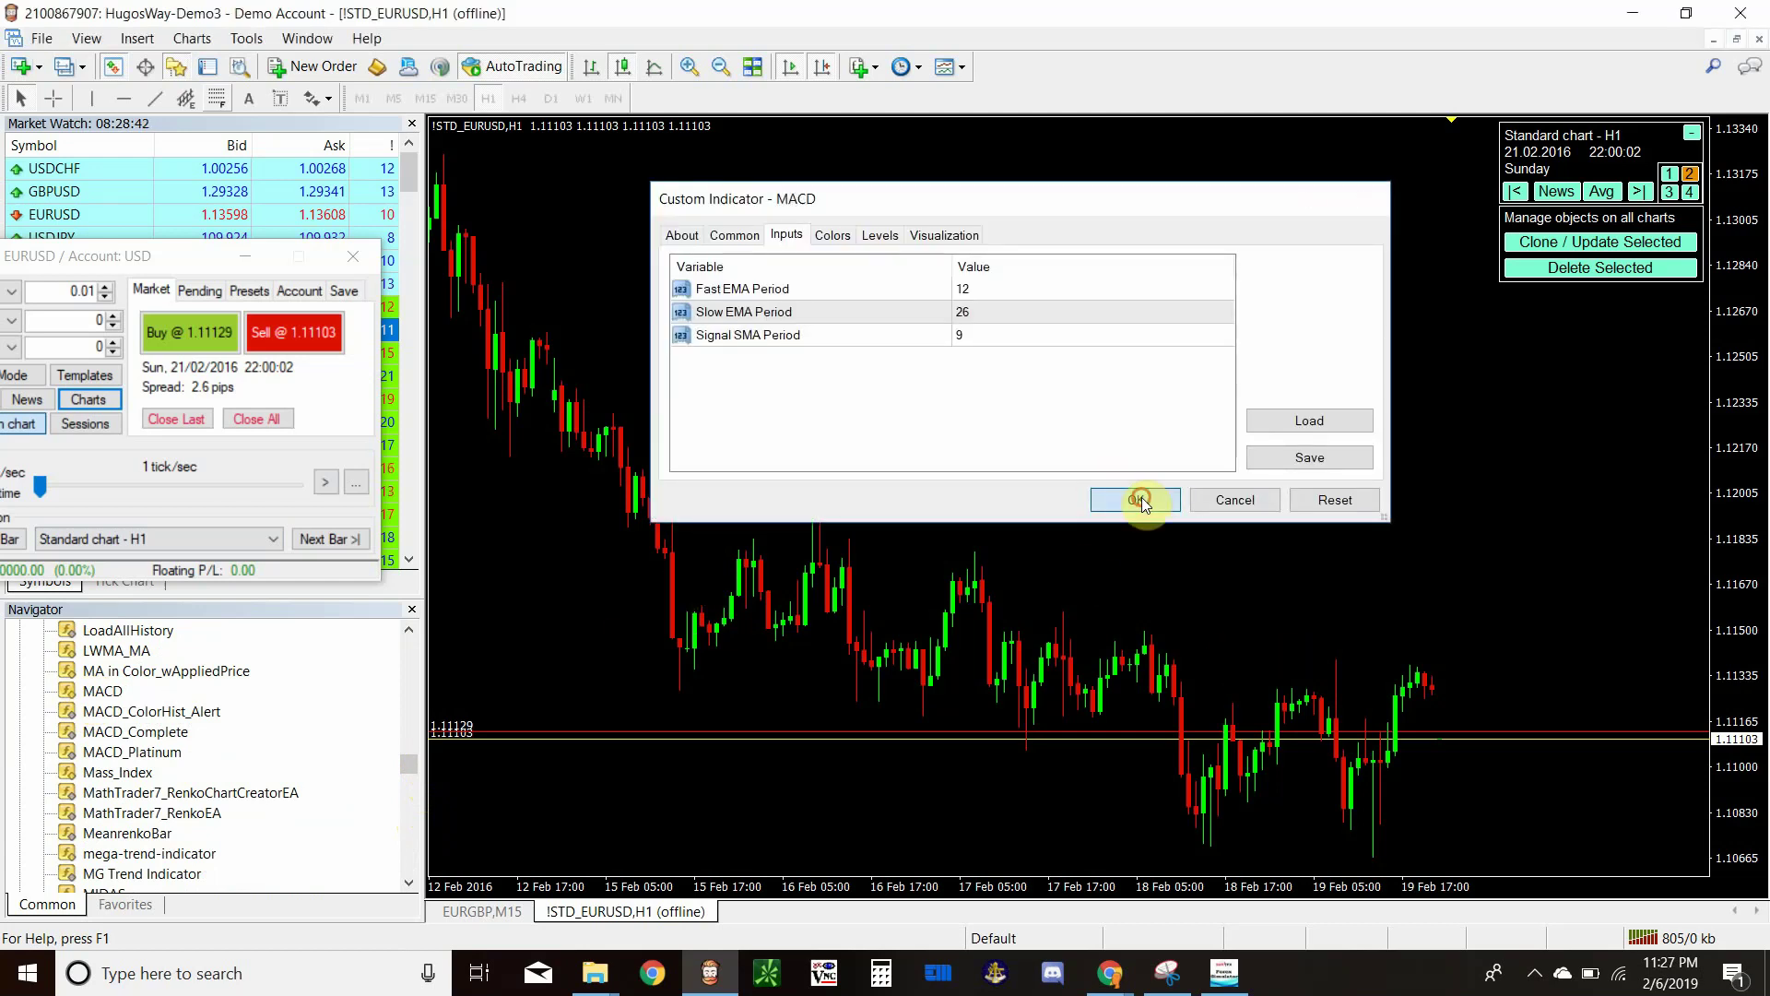
pyautogui.click(1142, 498)
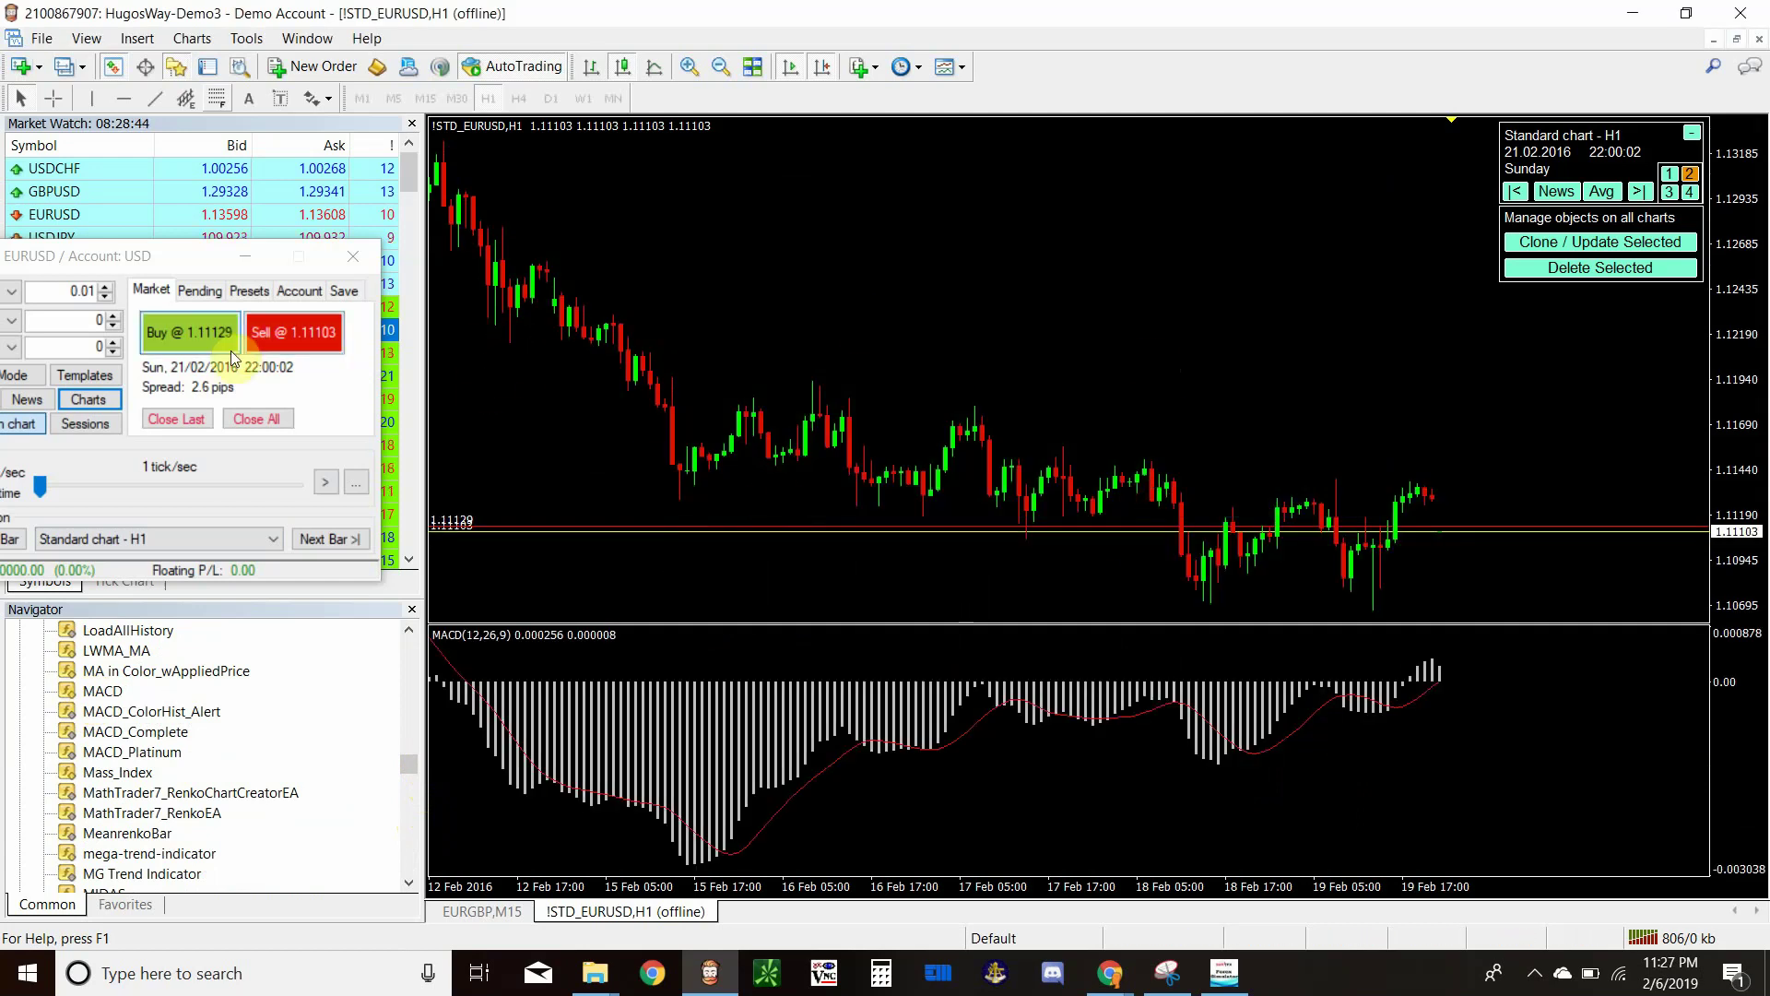
# Step: Move the simulator's control window over the Market Watch list so that all its controls are in view
pyautogui.moveTo(95, 271); pyautogui.dragTo(162, 109)
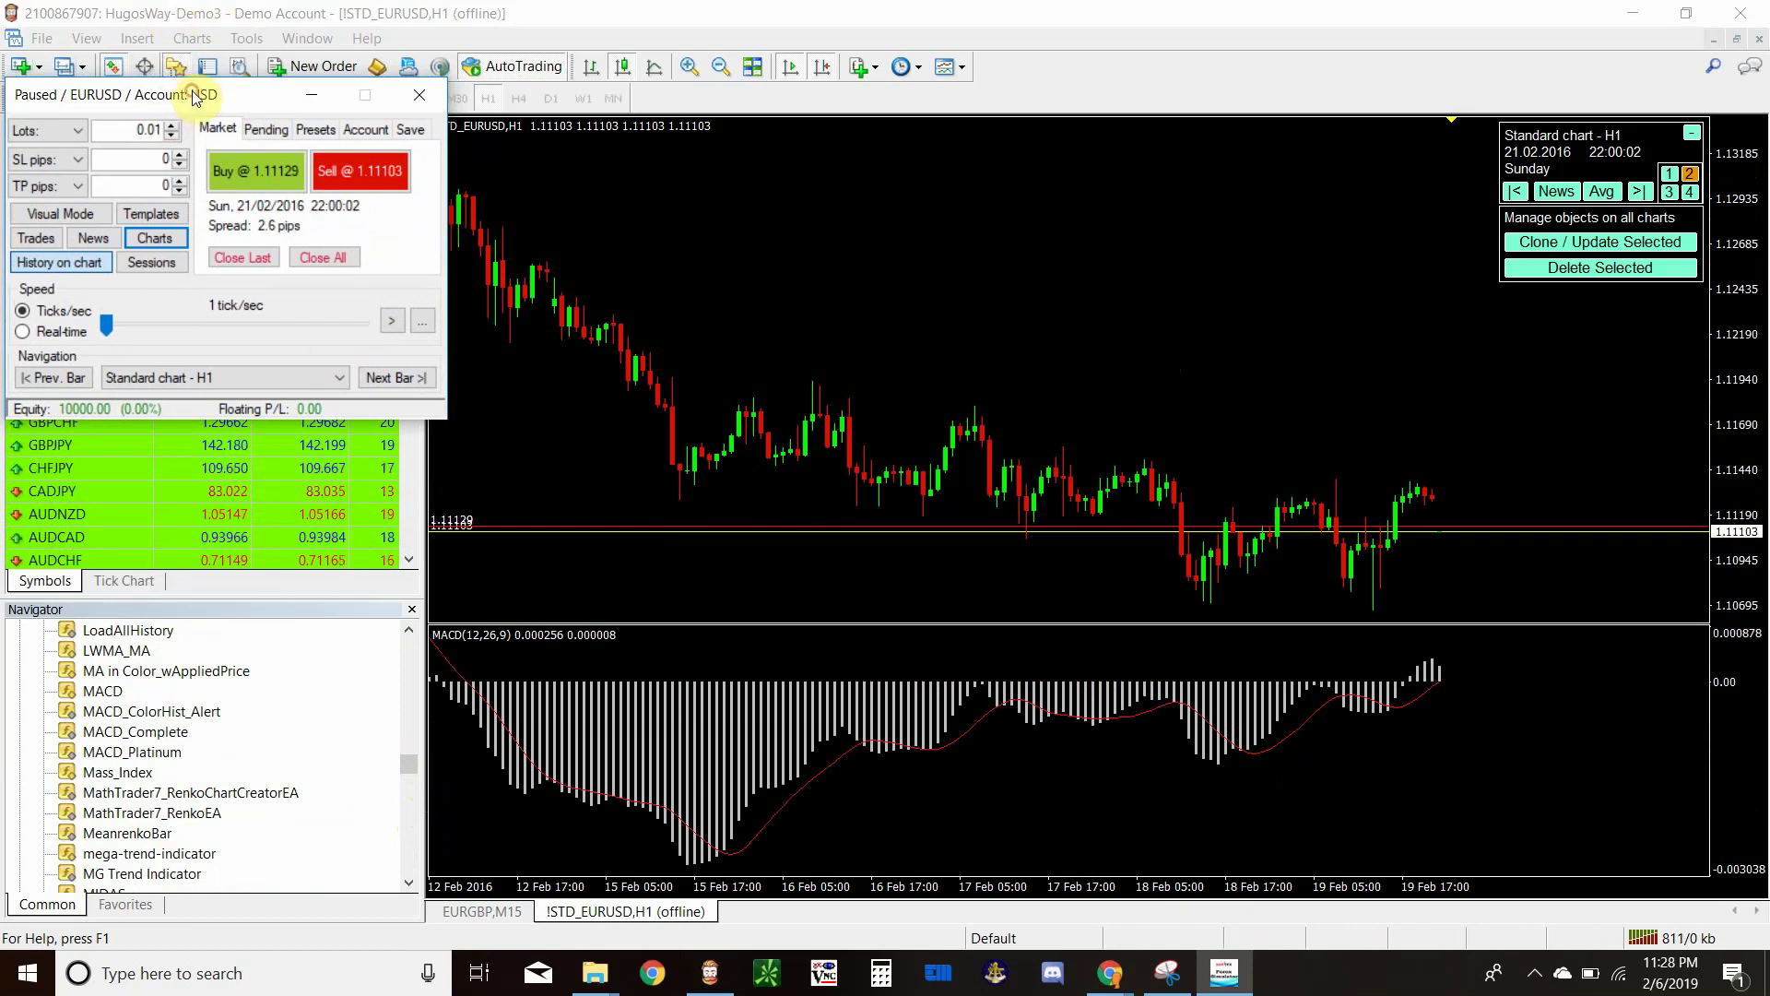
pyautogui.moveTo(194, 95)
pyautogui.mouseDown()
pyautogui.moveTo(405, 107)
pyautogui.moveTo(225, 159)
pyautogui.mouseUp()
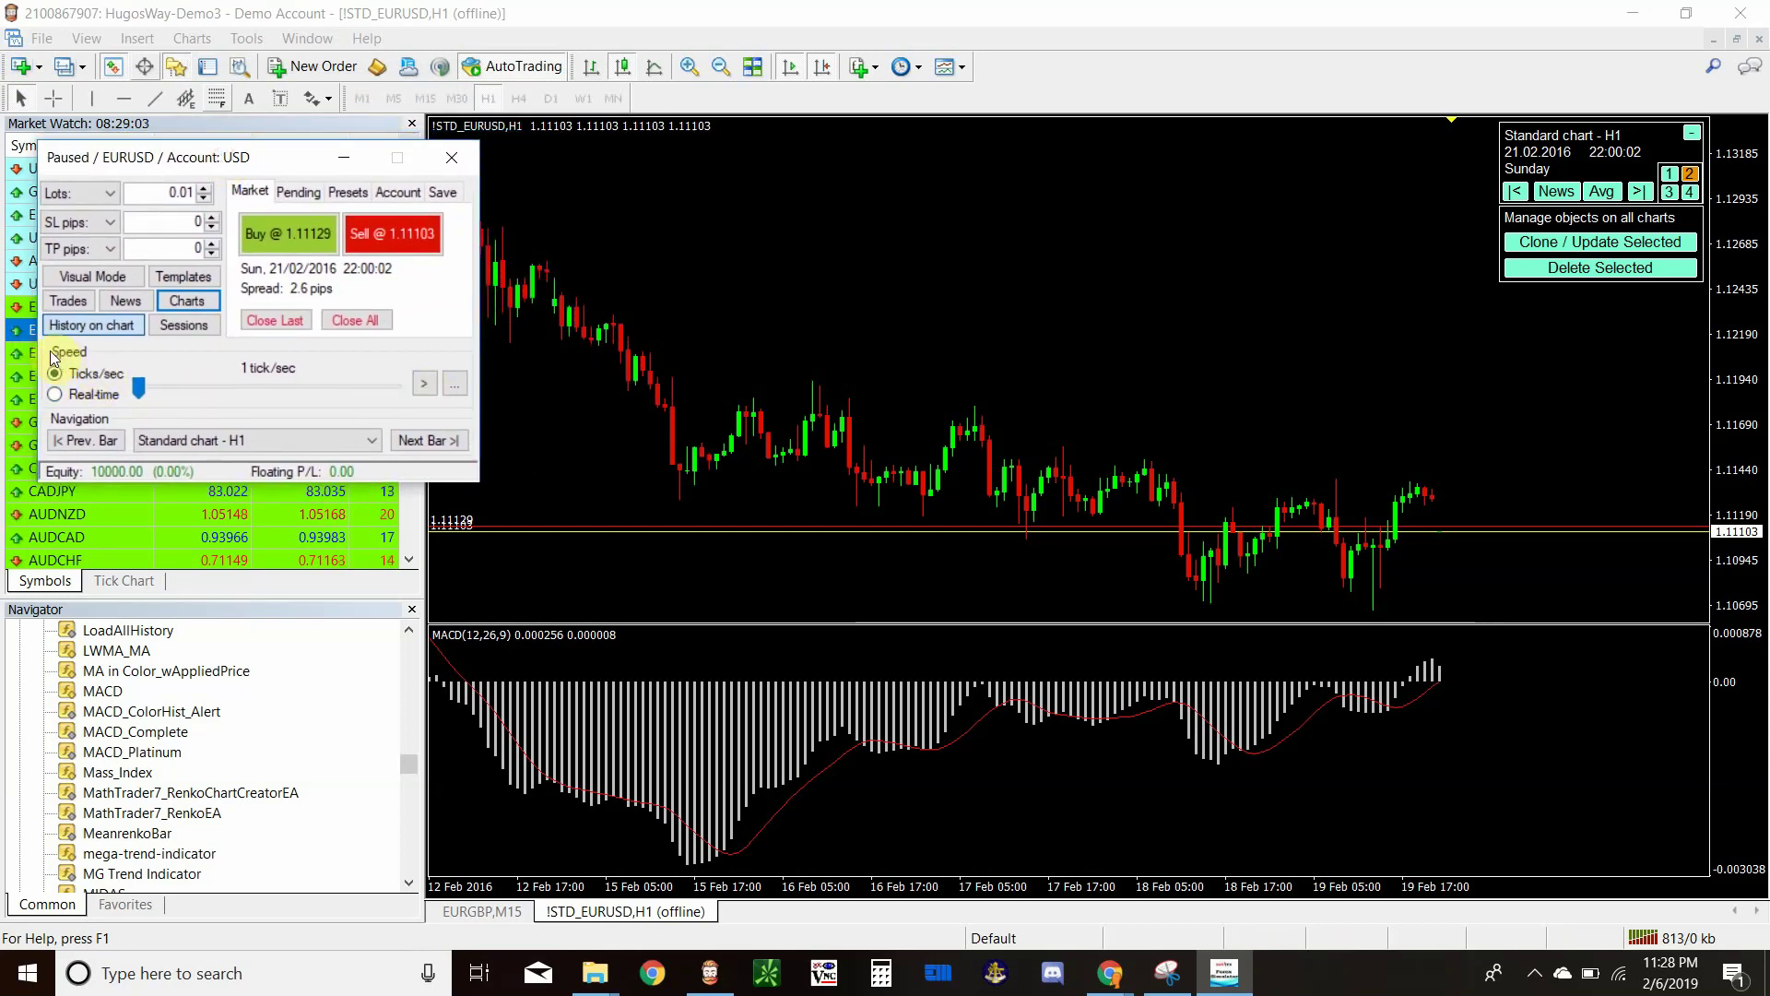
# Step: Try the real-time speed mode at x21, and return to the ticks-per-second mode at 1 tick/sec
pyautogui.moveTo(140, 384)
pyautogui.mouseDown()
pyautogui.moveTo(336, 386)
pyautogui.moveTo(158, 386)
pyautogui.moveTo(455, 474)
pyautogui.moveTo(312, 385)
pyautogui.moveTo(424, 416)
pyautogui.moveTo(137, 382)
pyautogui.mouseUp()
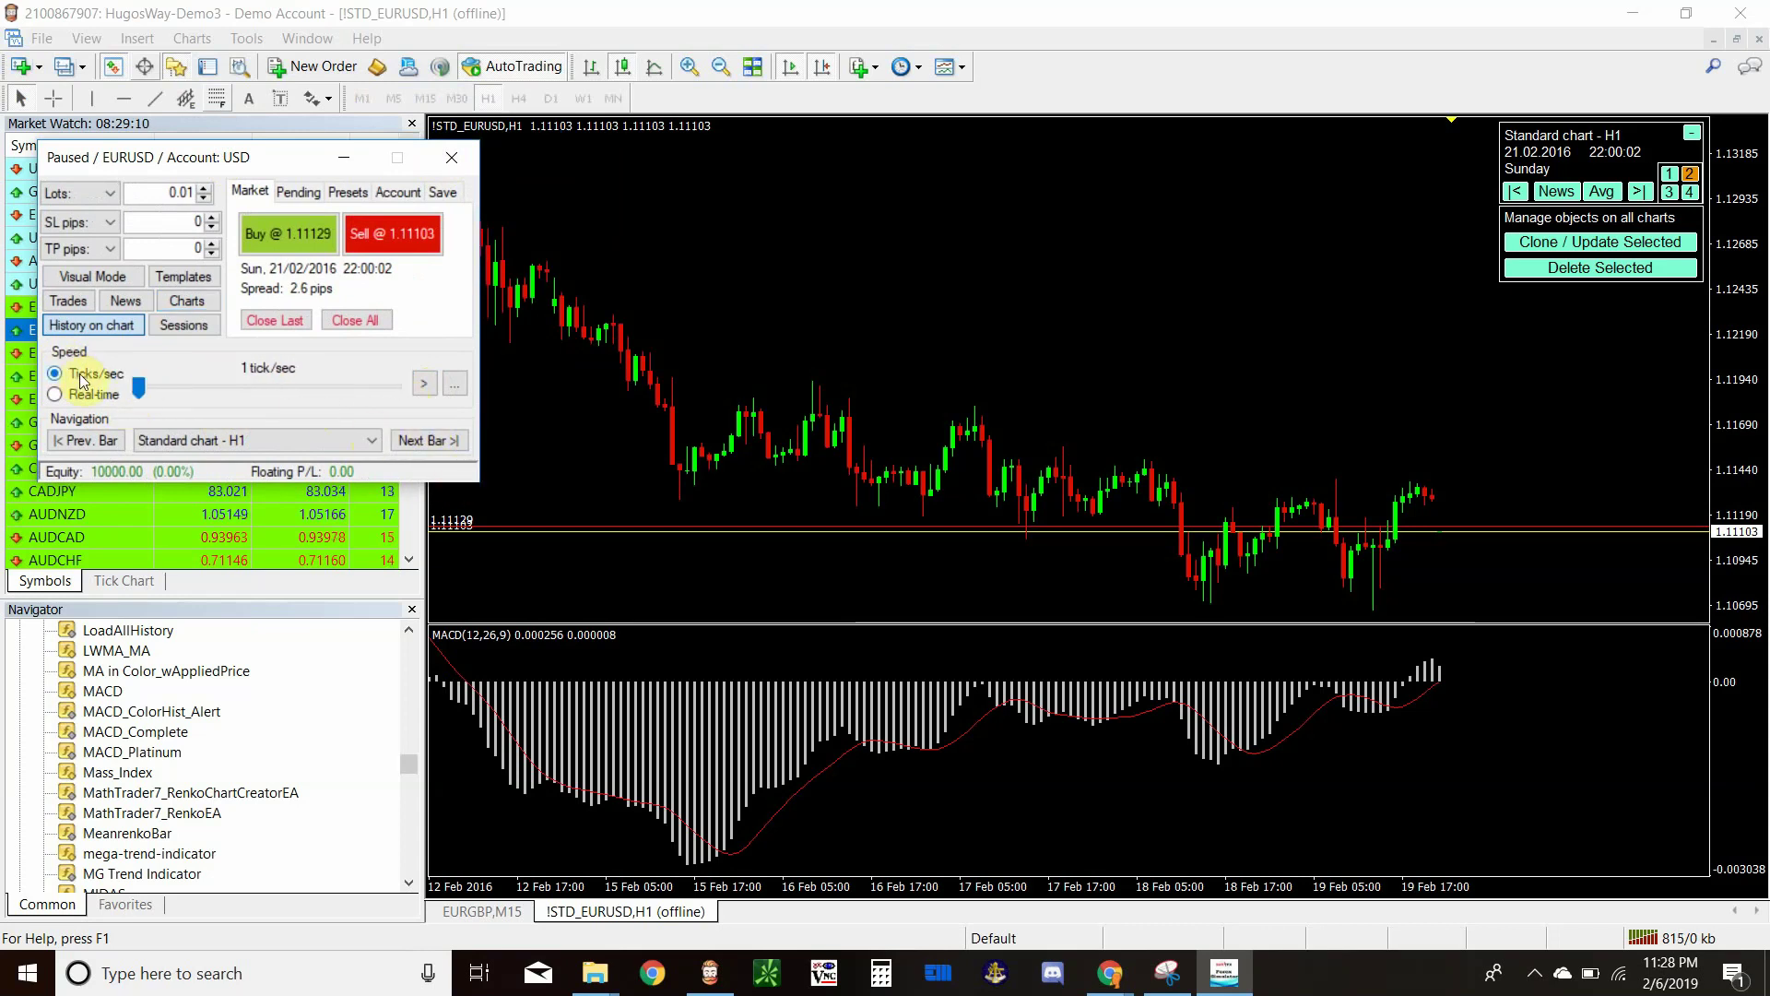
pyautogui.click(57, 394)
pyautogui.moveTo(137, 385); pyautogui.dragTo(181, 401)
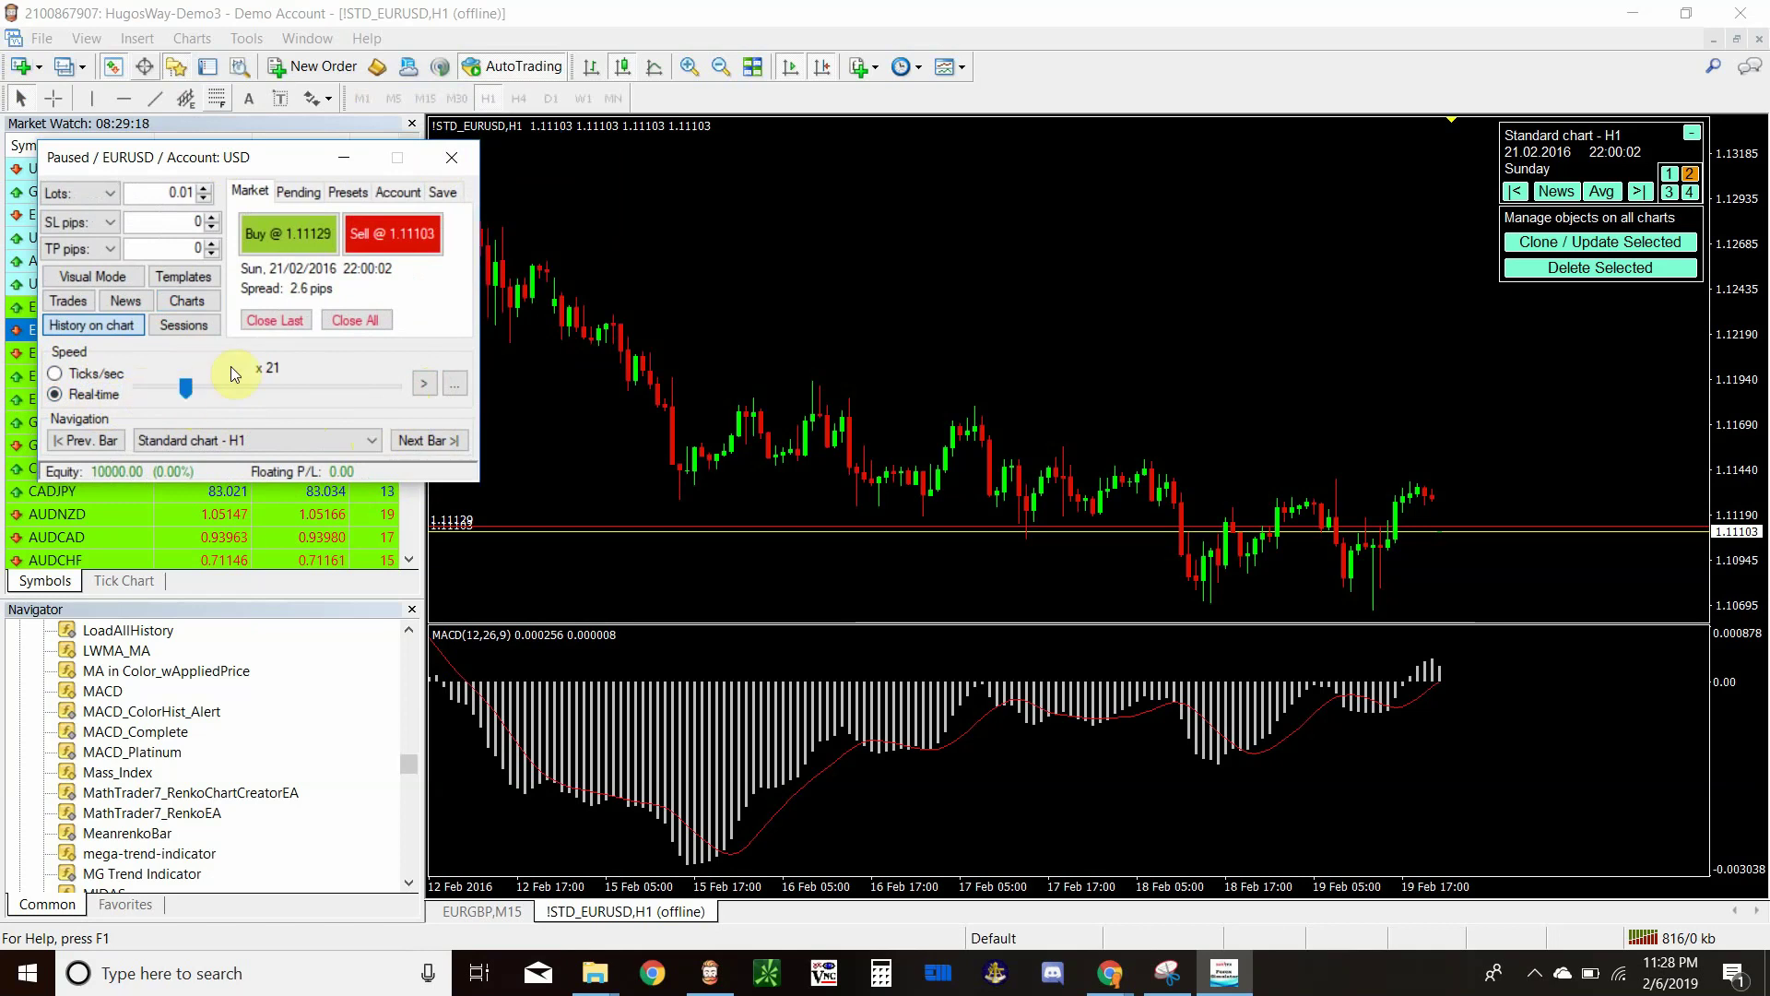
pyautogui.moveTo(190, 389); pyautogui.dragTo(107, 361)
pyautogui.click(73, 373)
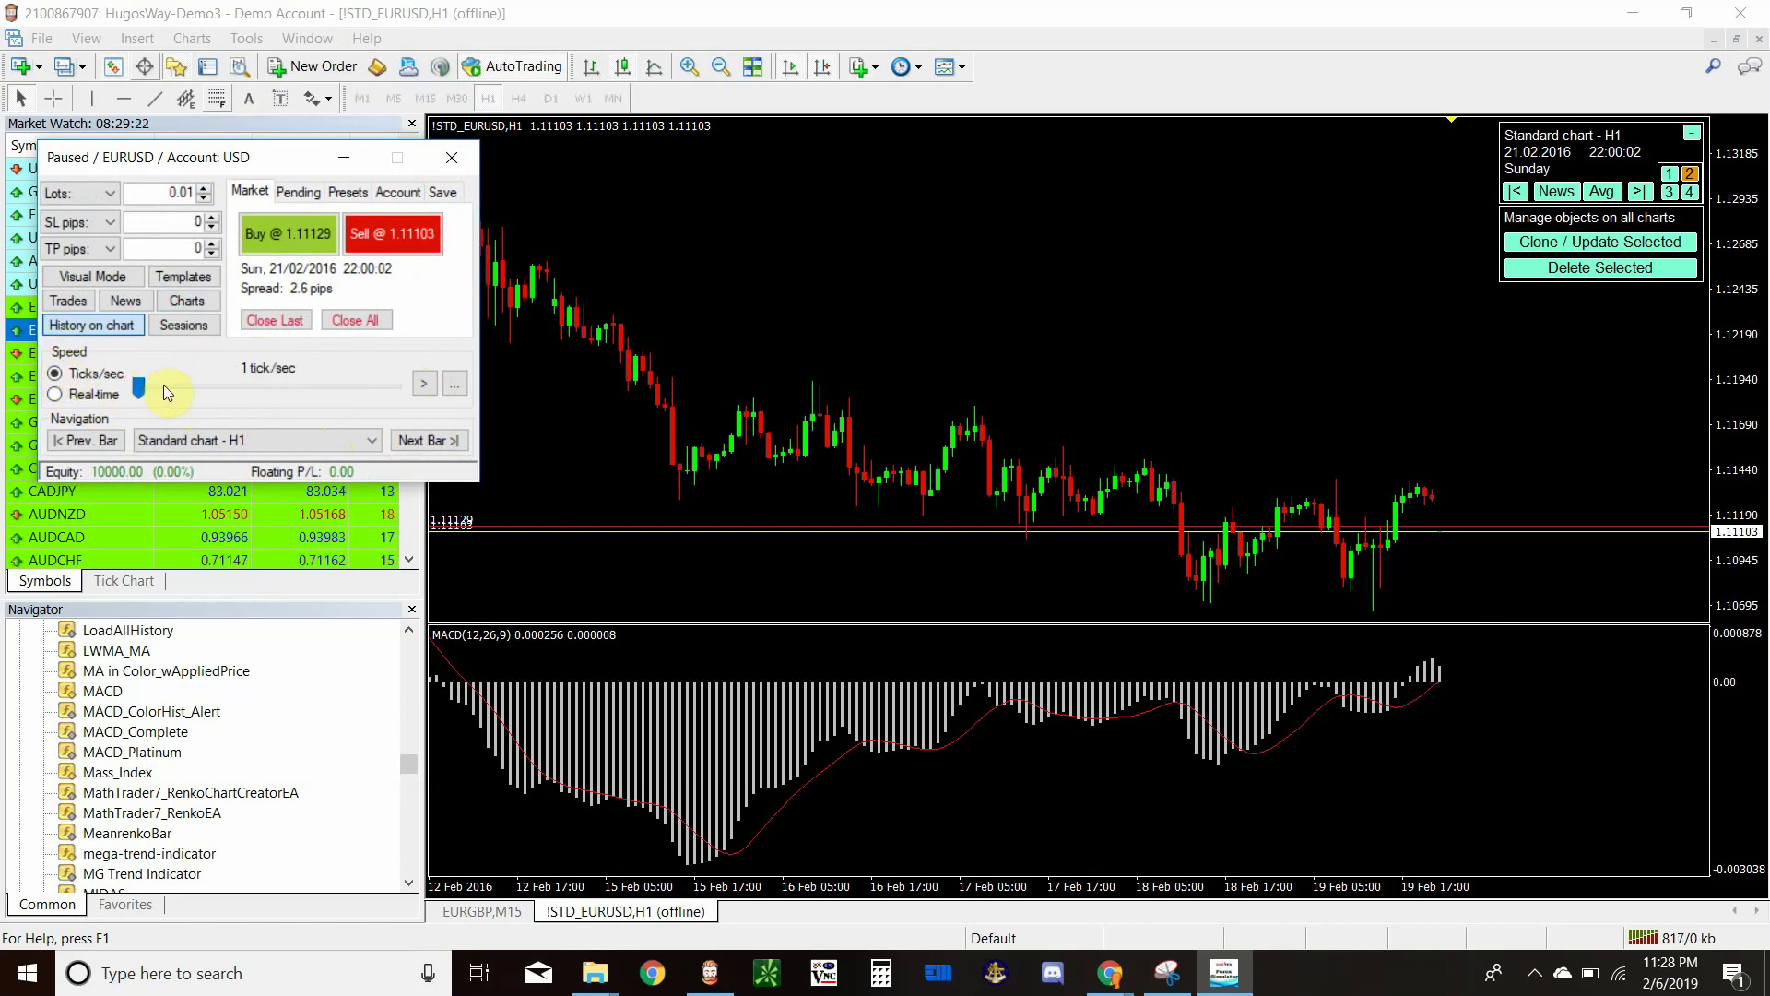
# Step: Start the simulation at 837 ticks/sec and speed it up to 4,500 ticks/sec
pyautogui.moveTo(140, 387); pyautogui.dragTo(252, 402)
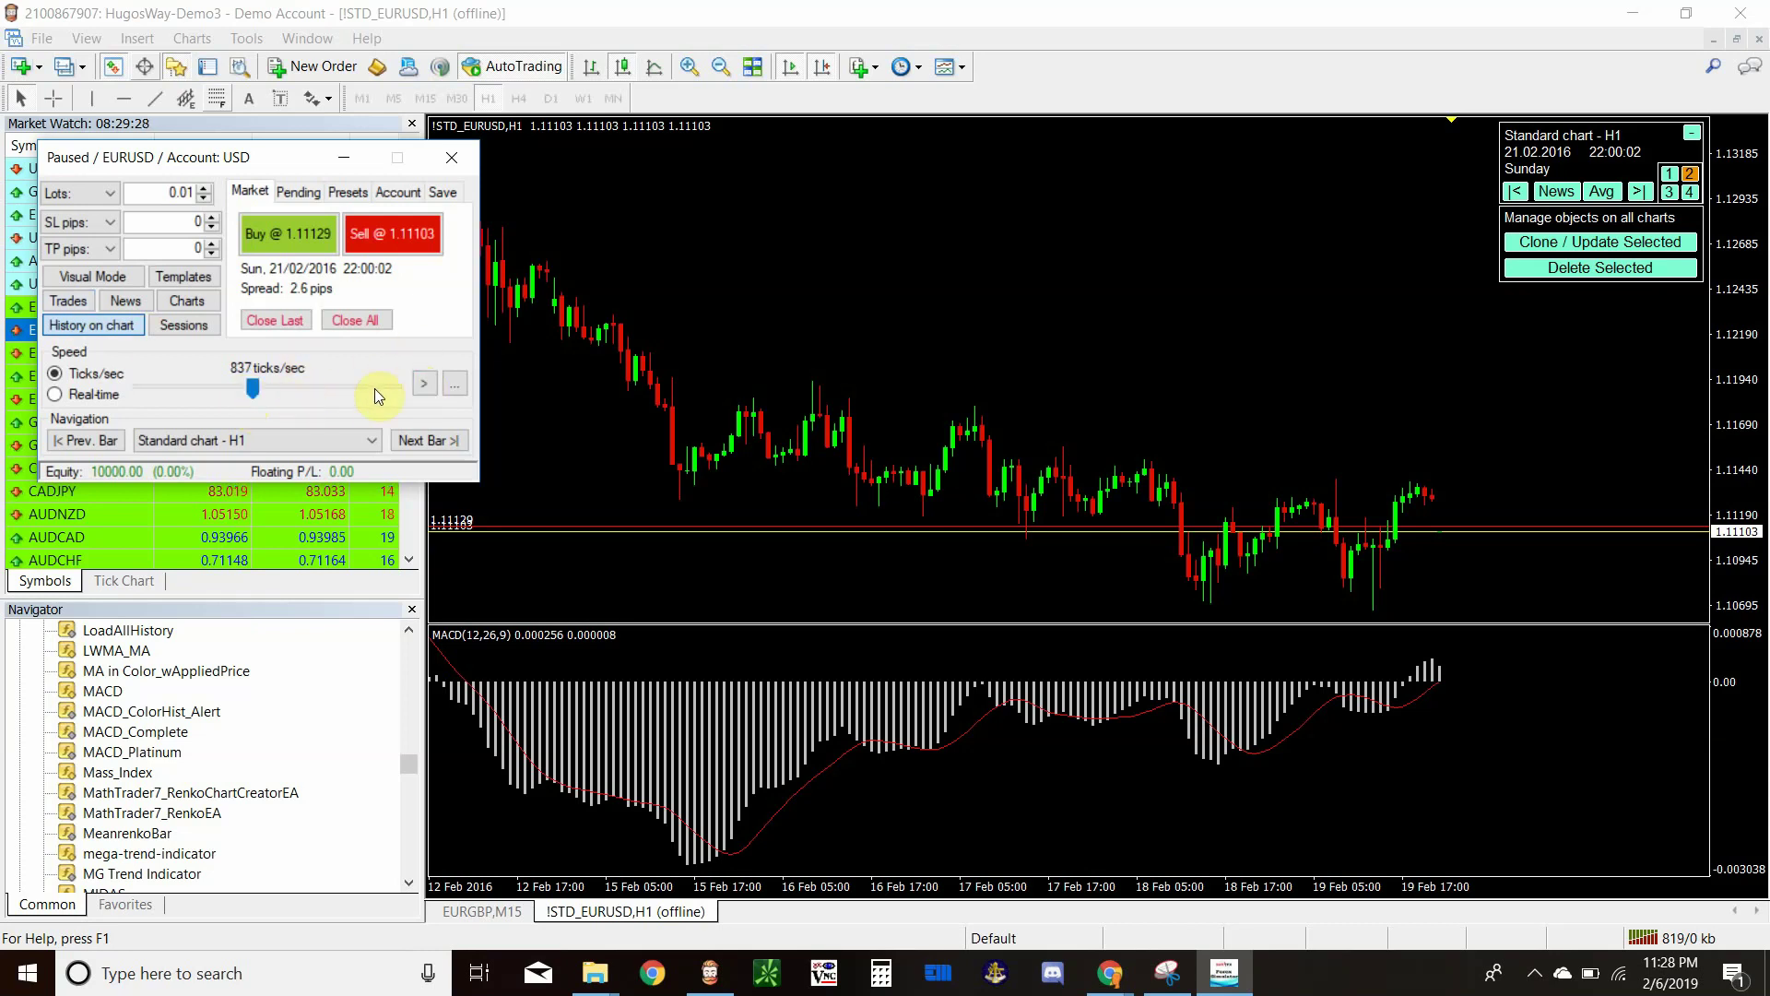
pyautogui.click(426, 383)
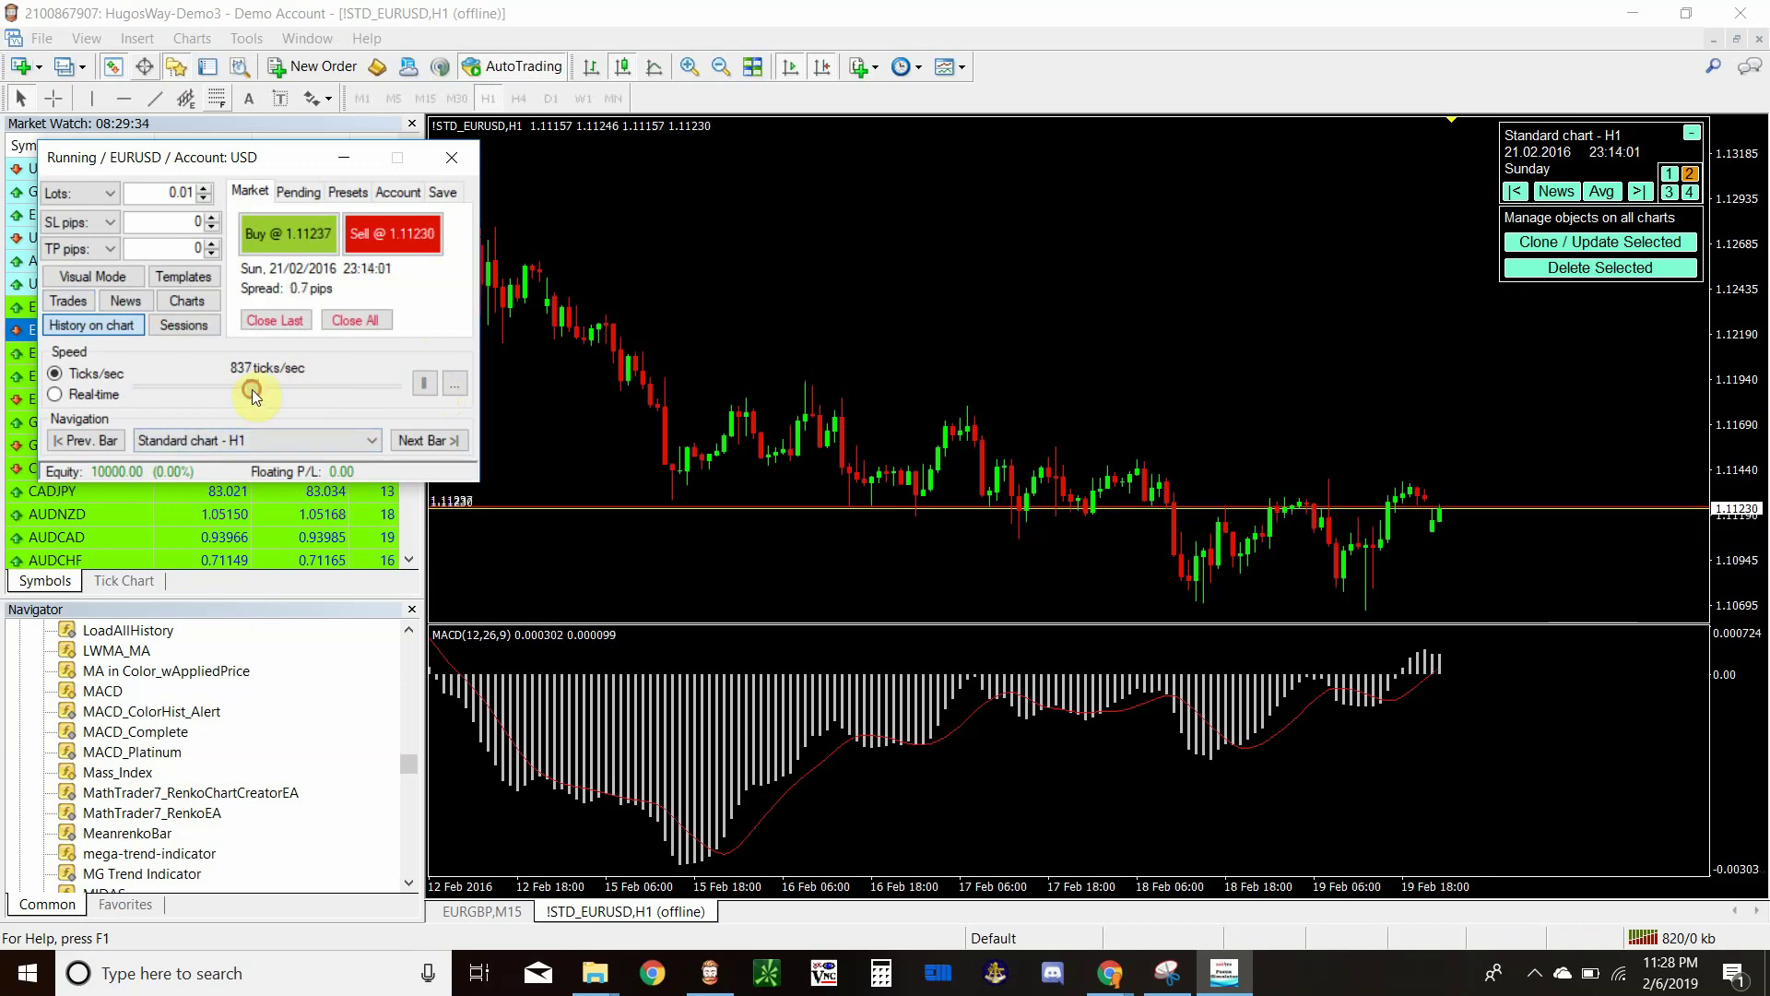
pyautogui.moveTo(252, 389); pyautogui.dragTo(284, 394)
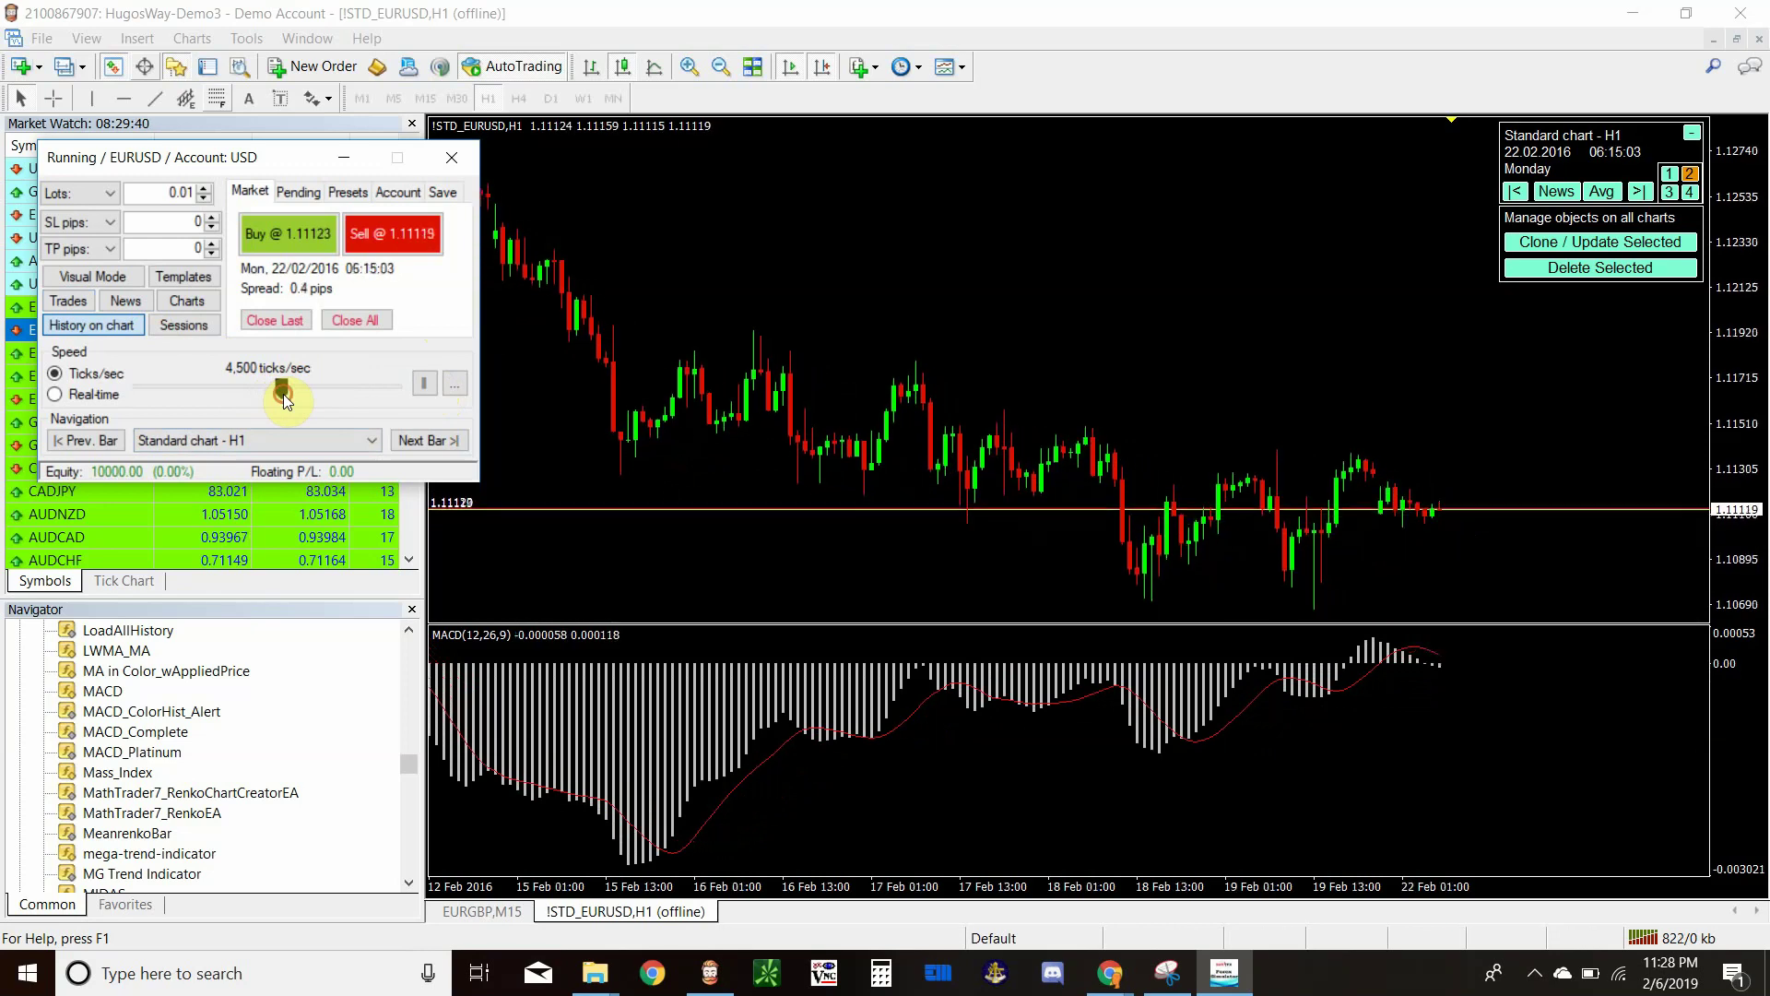
# Step: Slow the running simulation down to 79 ticks/sec and pause it
pyautogui.moveTo(284, 394); pyautogui.dragTo(241, 393)
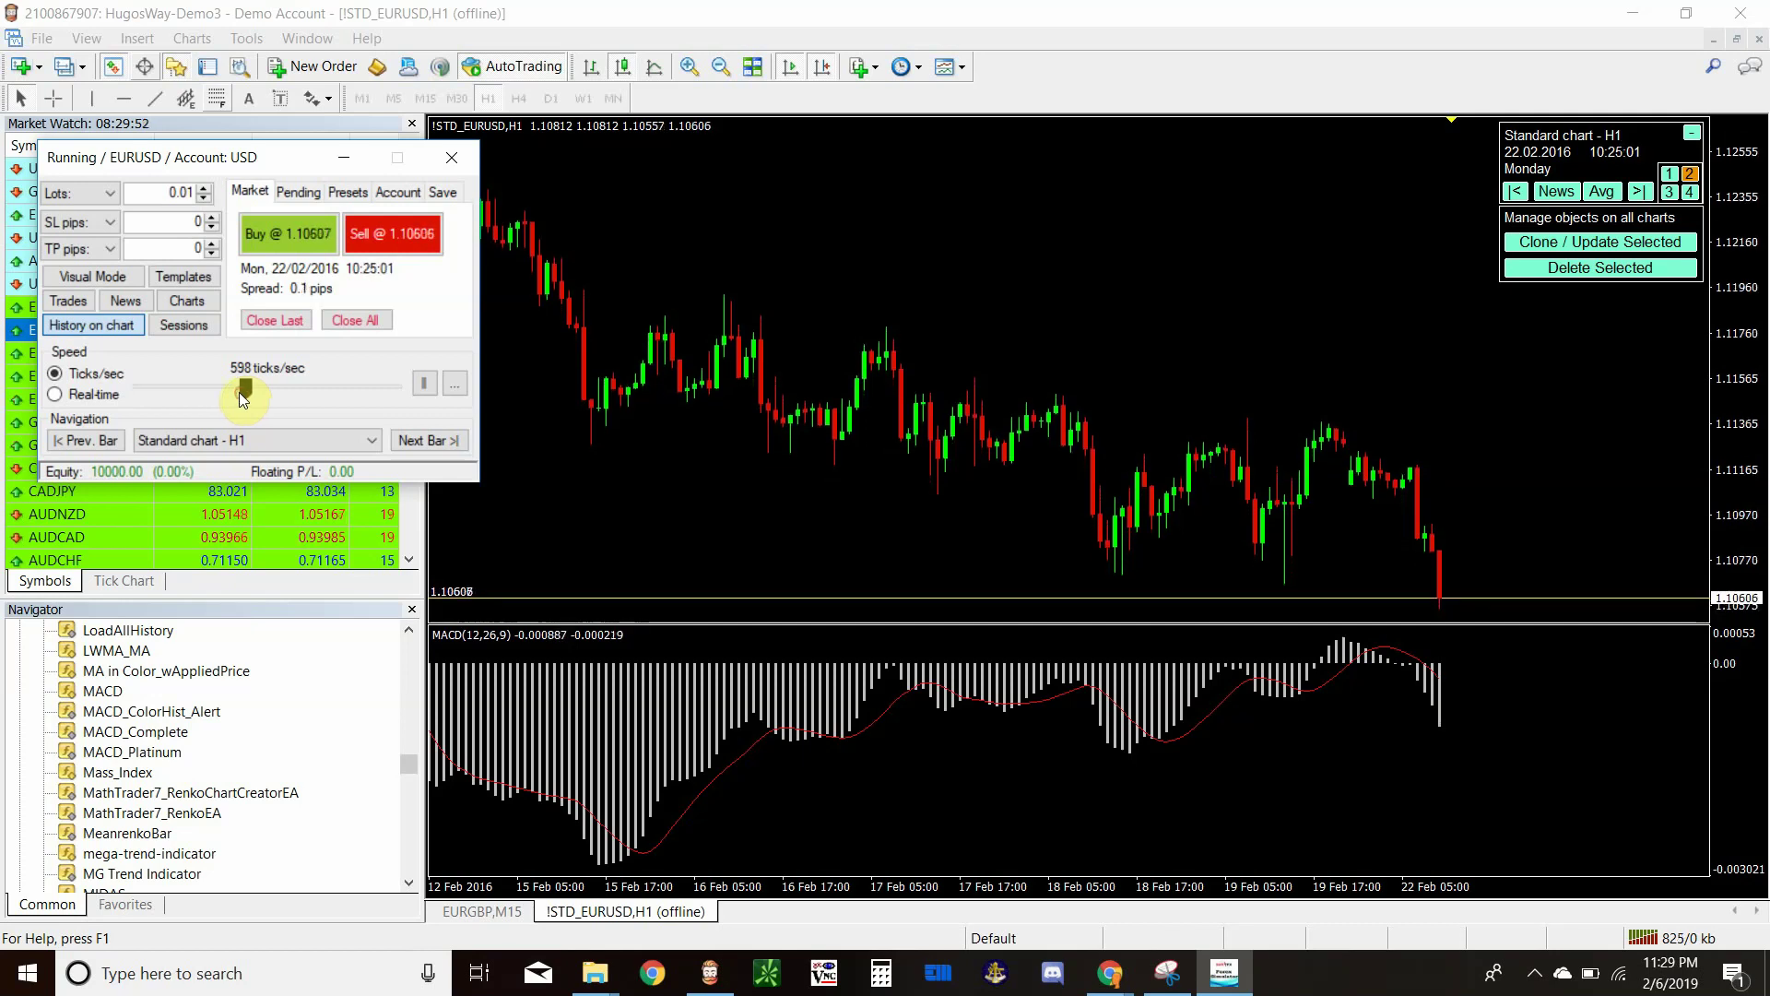
pyautogui.moveTo(241, 392); pyautogui.dragTo(211, 391)
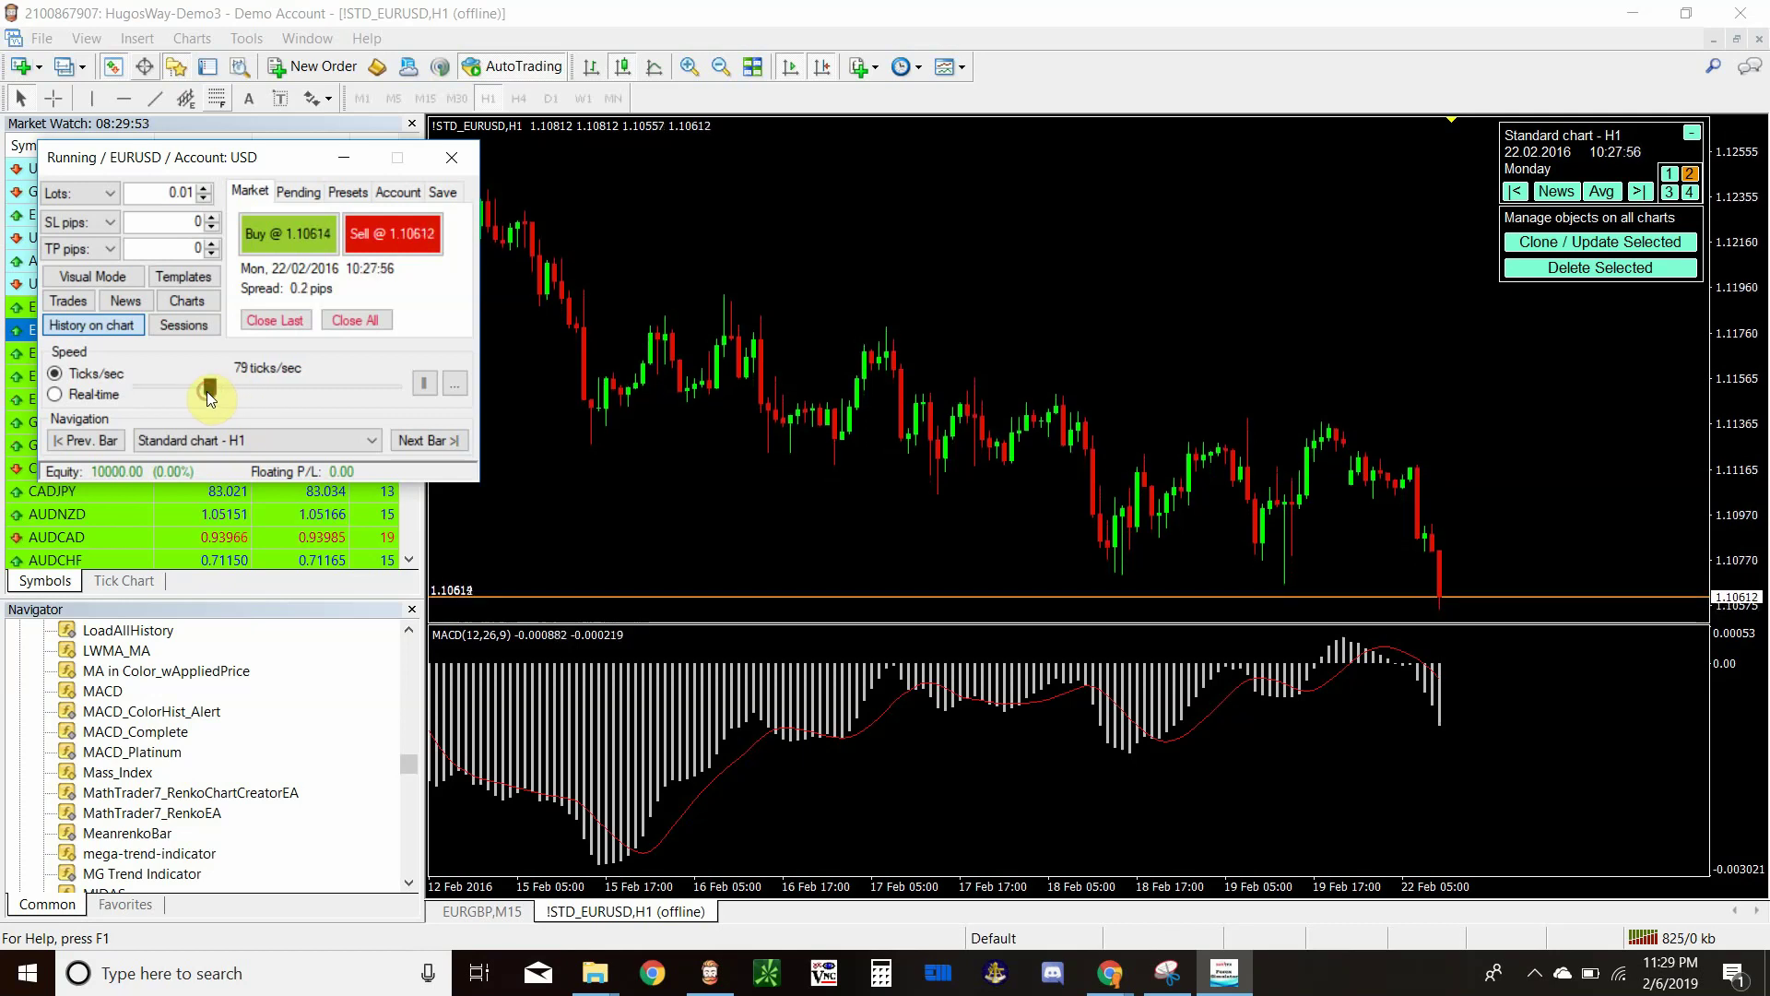
pyautogui.click(430, 384)
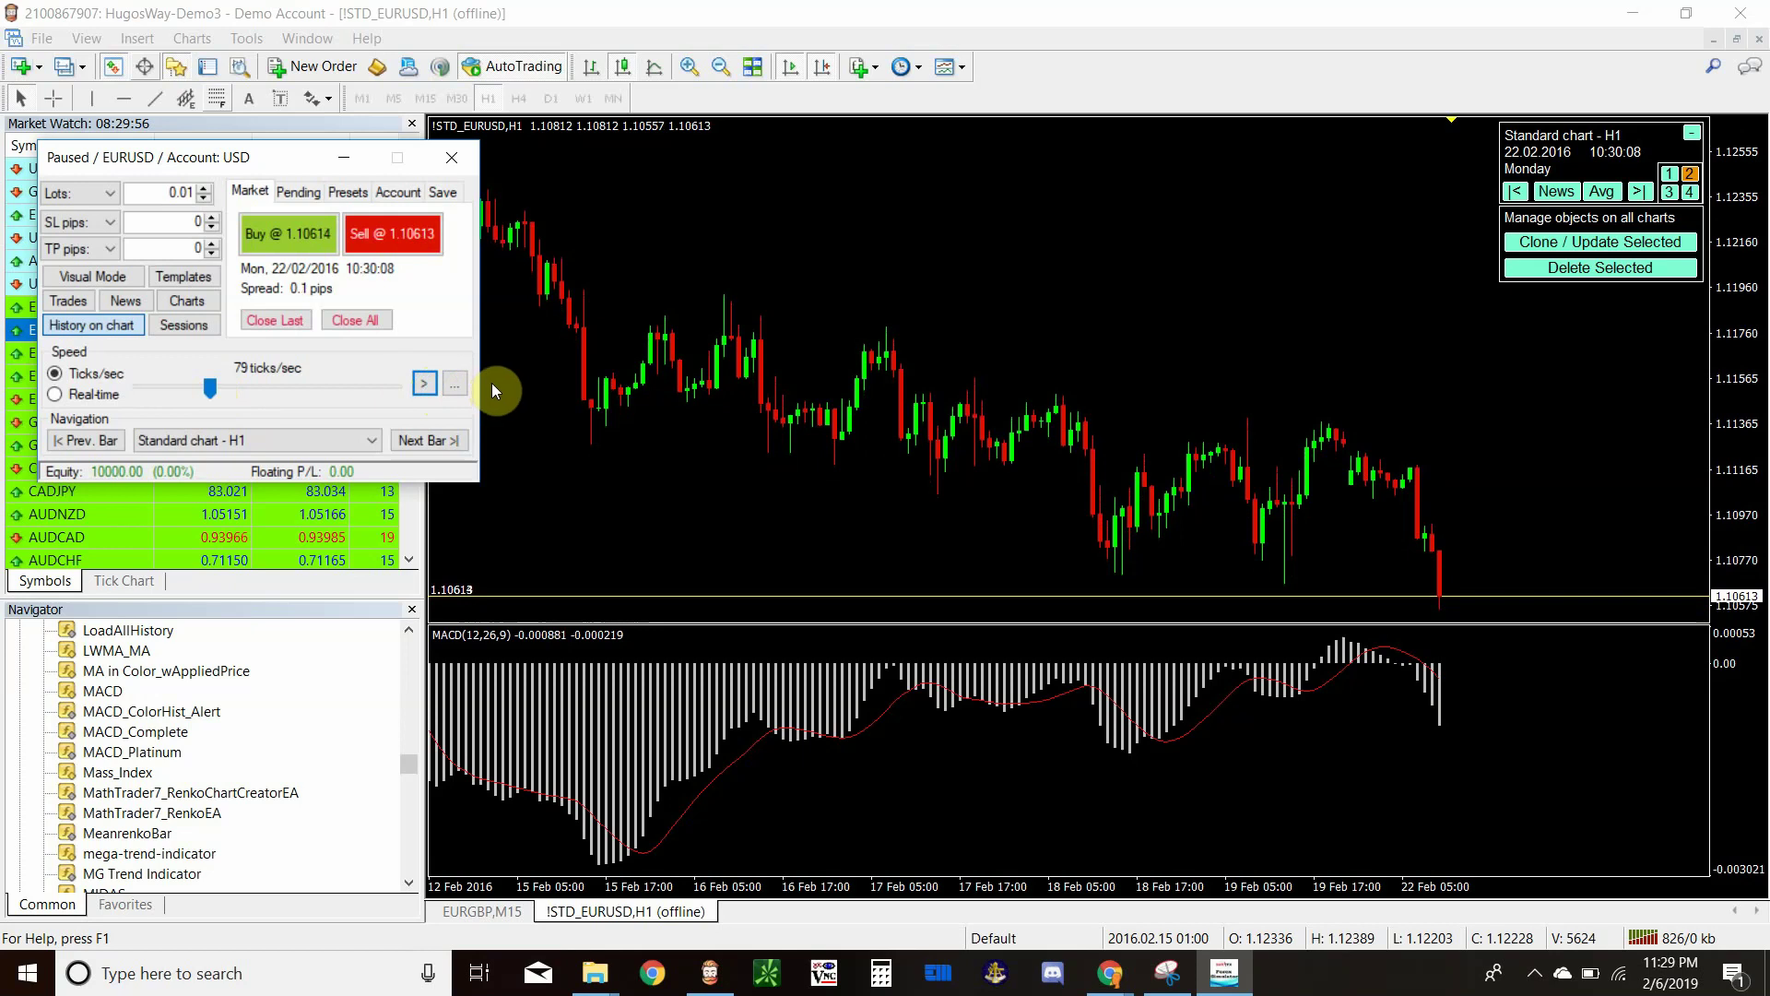
# Step: Examine the automatic pause options for SL / TP, pending order execution and reaching a price, leaving them off
pyautogui.click(454, 383)
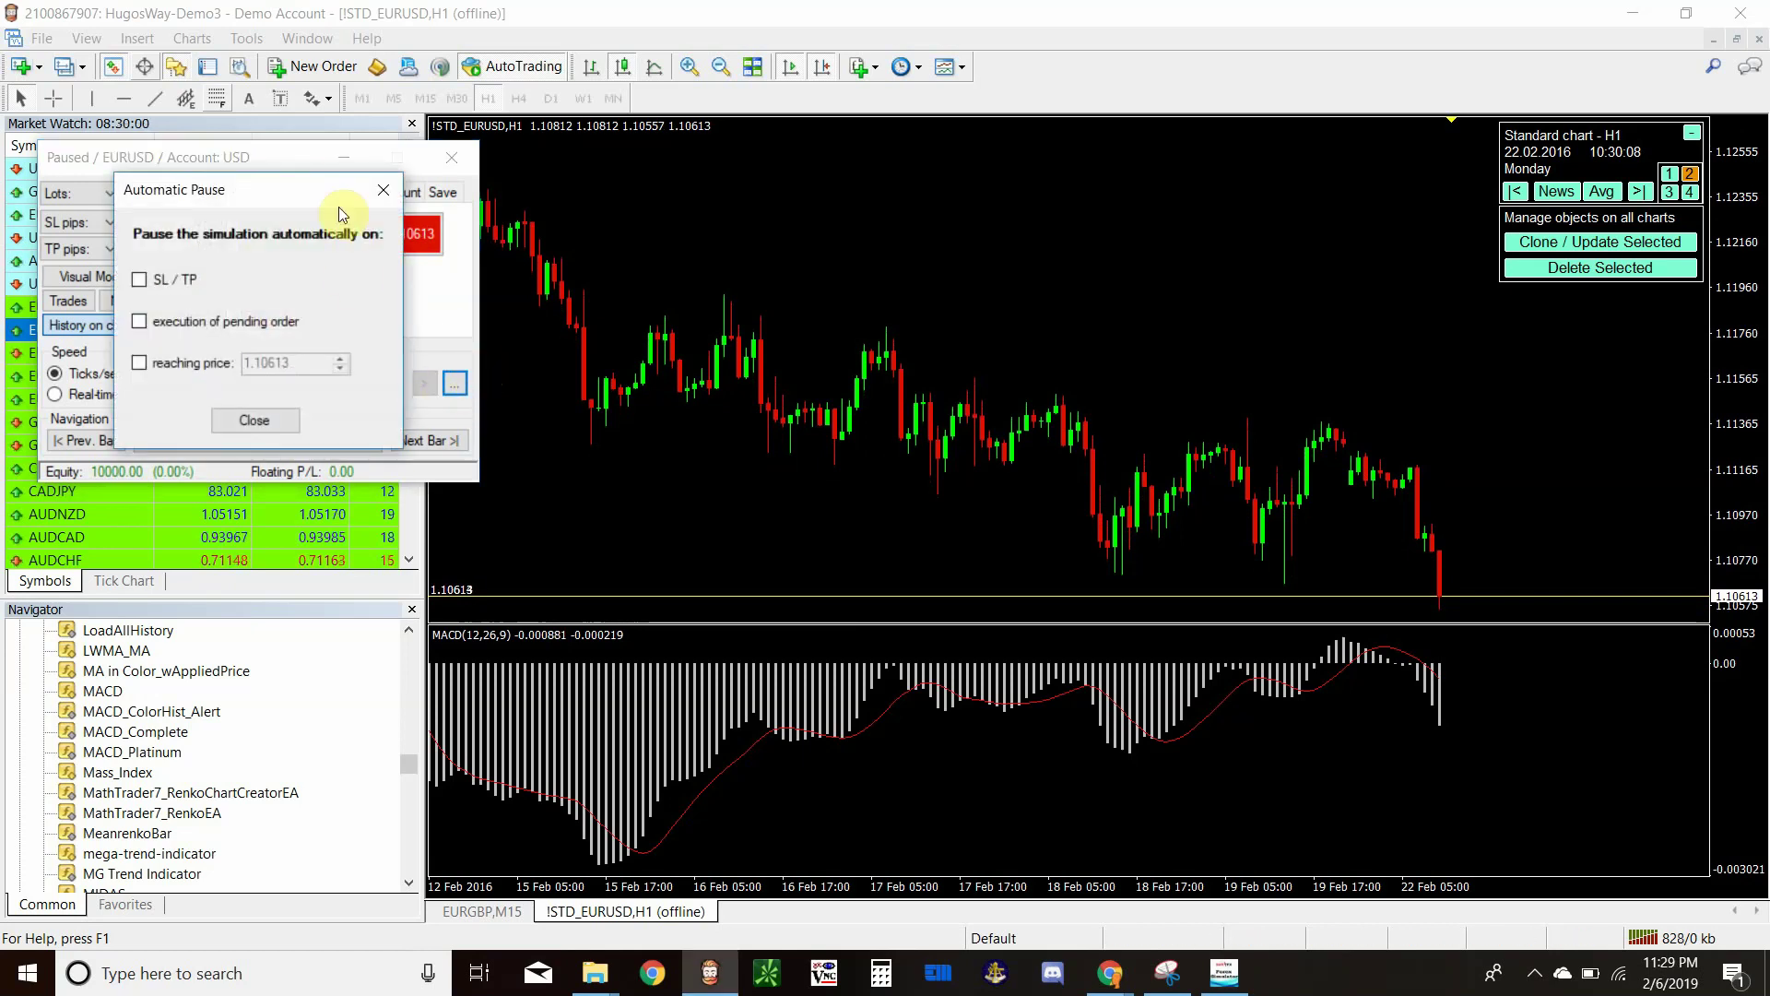
pyautogui.moveTo(265, 189); pyautogui.dragTo(648, 167)
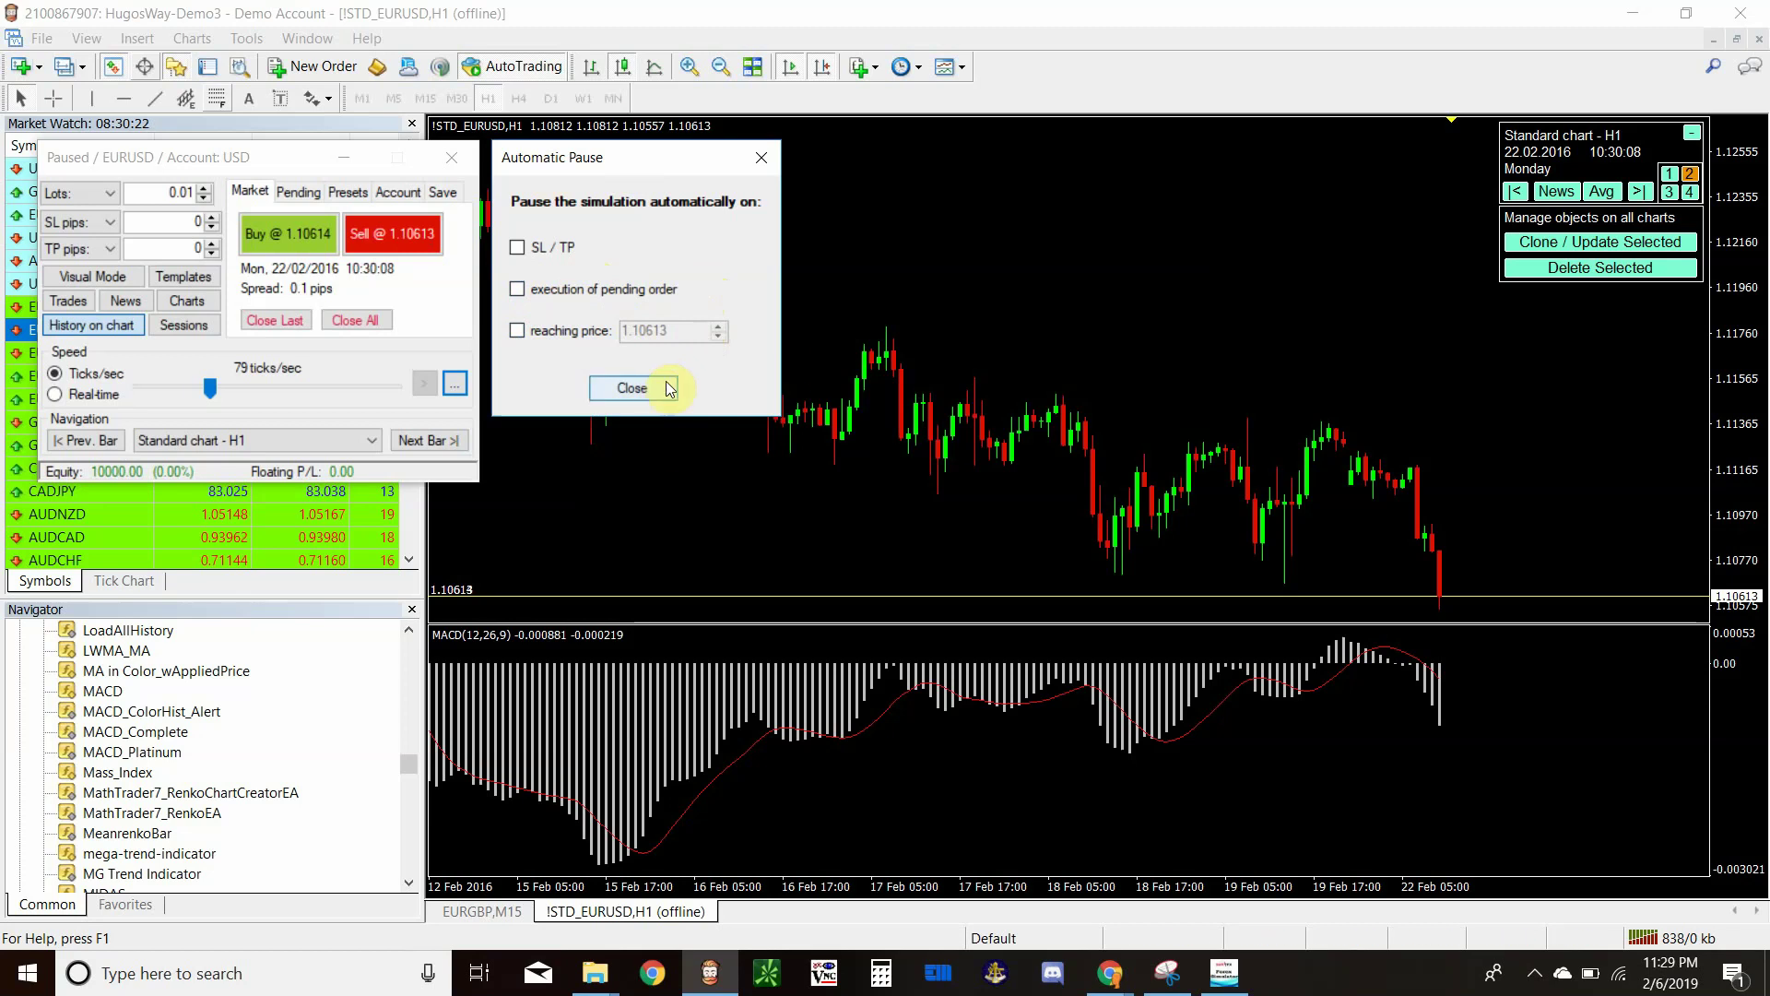
pyautogui.click(632, 388)
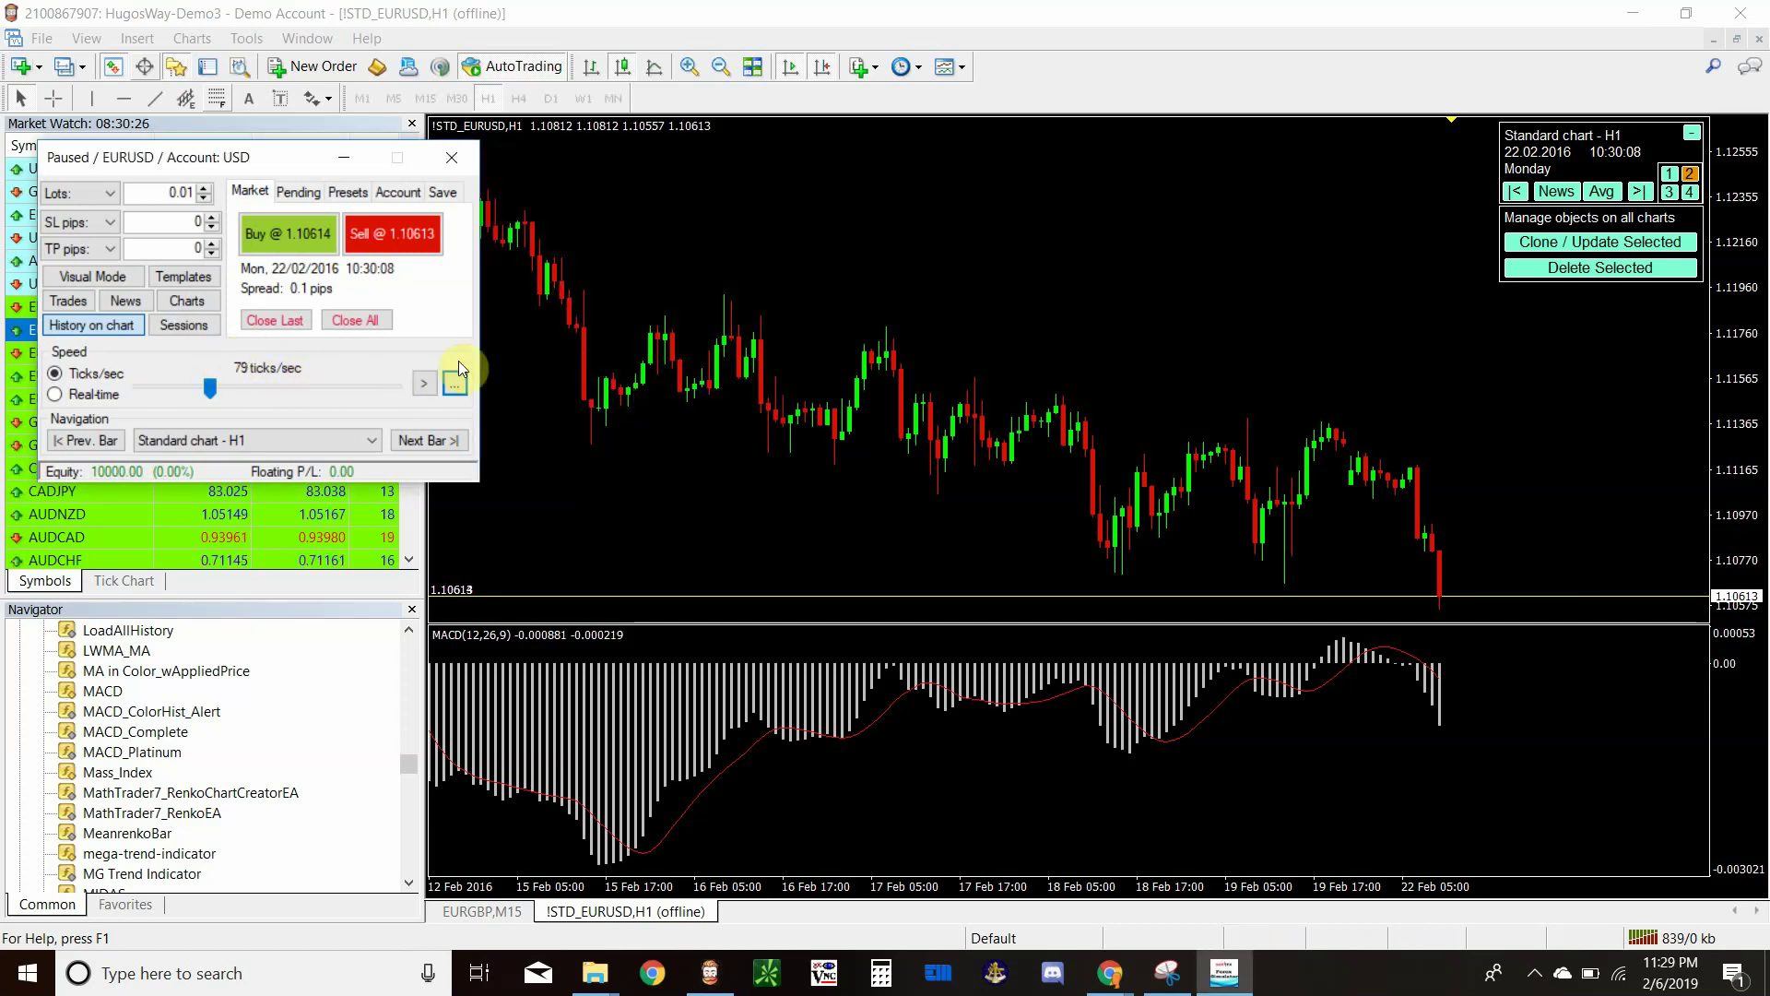
# Step: Resume the simulation briefly and pause it again
pyautogui.click(426, 381)
pyautogui.click(426, 382)
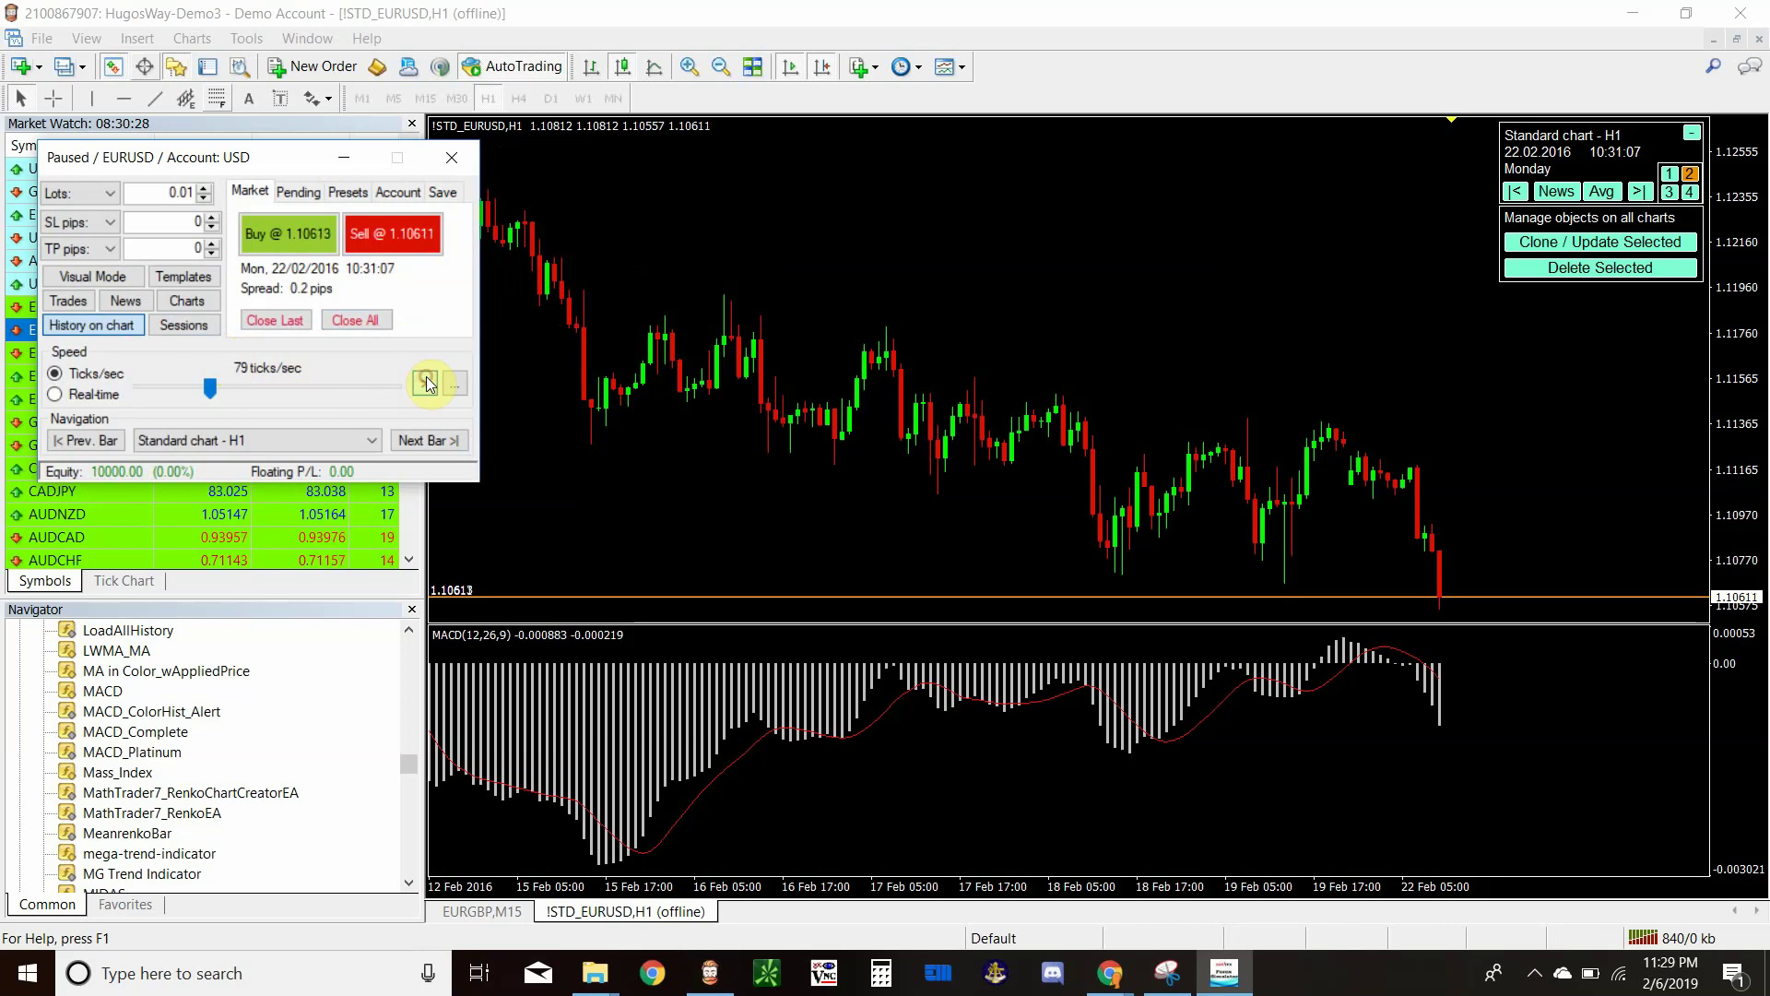
# Step: Advance the paused simulation bar by bar on the standard H1 chart to 23/02/2016 00:00
pyautogui.click(429, 439)
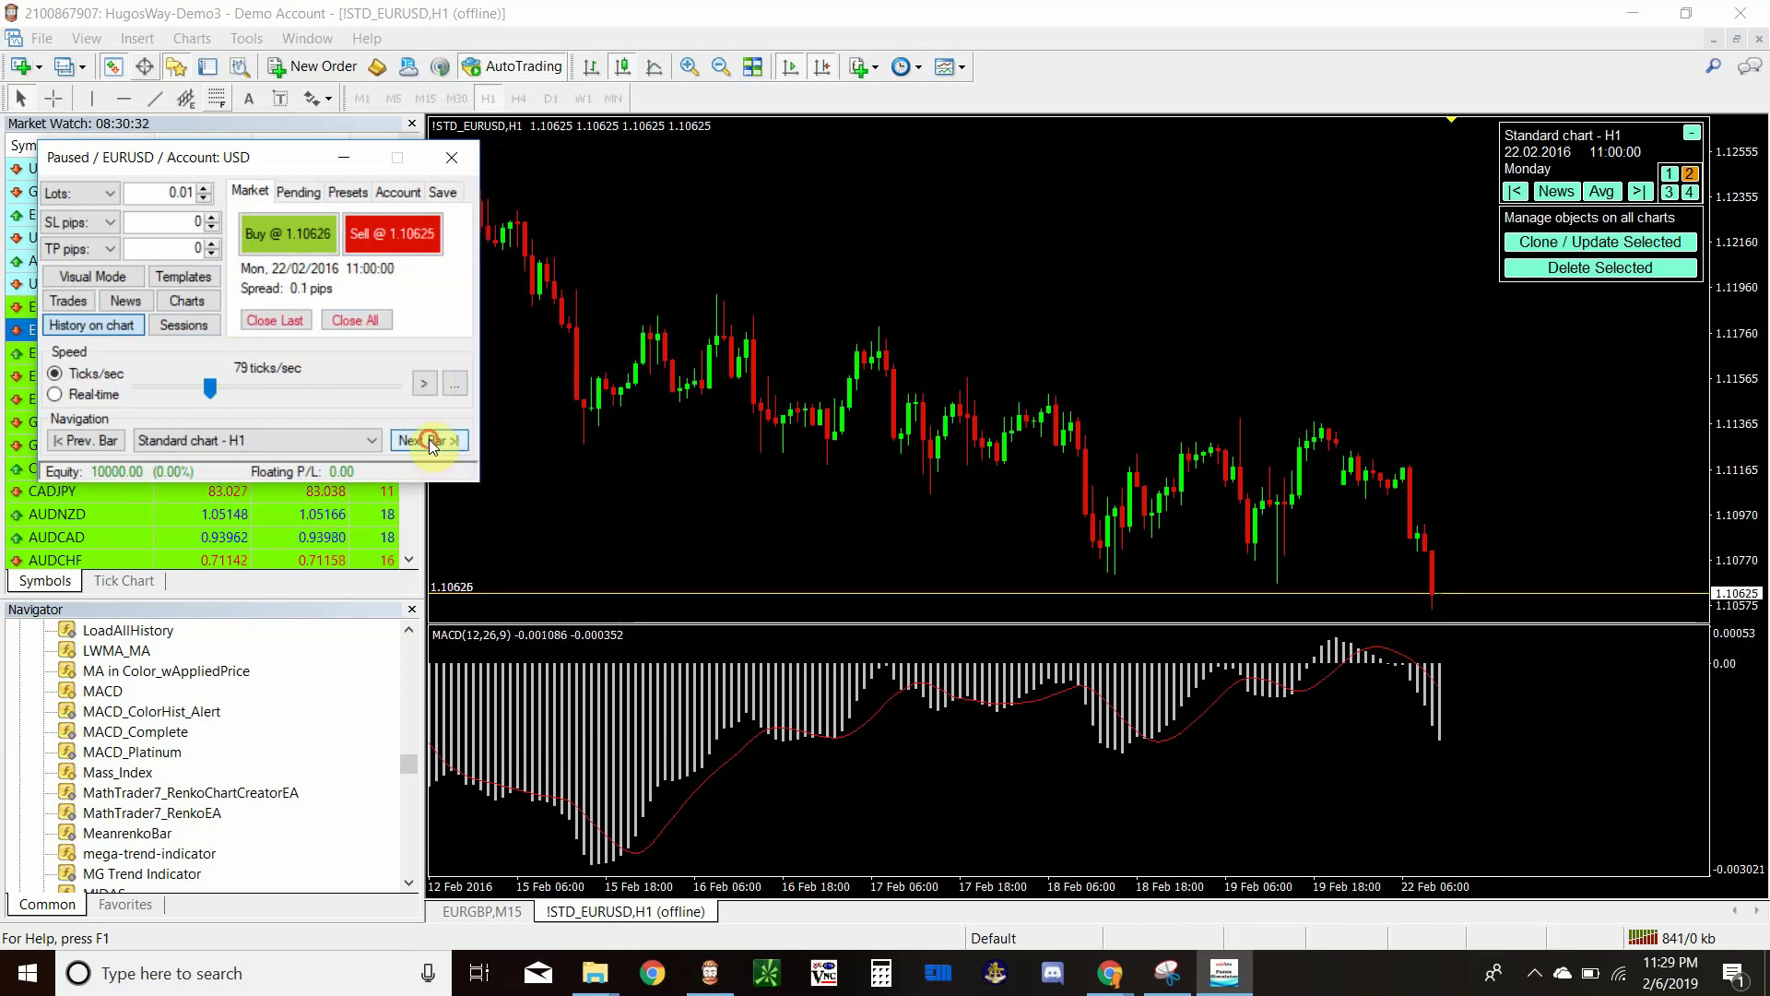
pyautogui.click(429, 439)
pyautogui.click(429, 439)
pyautogui.click(429, 439)
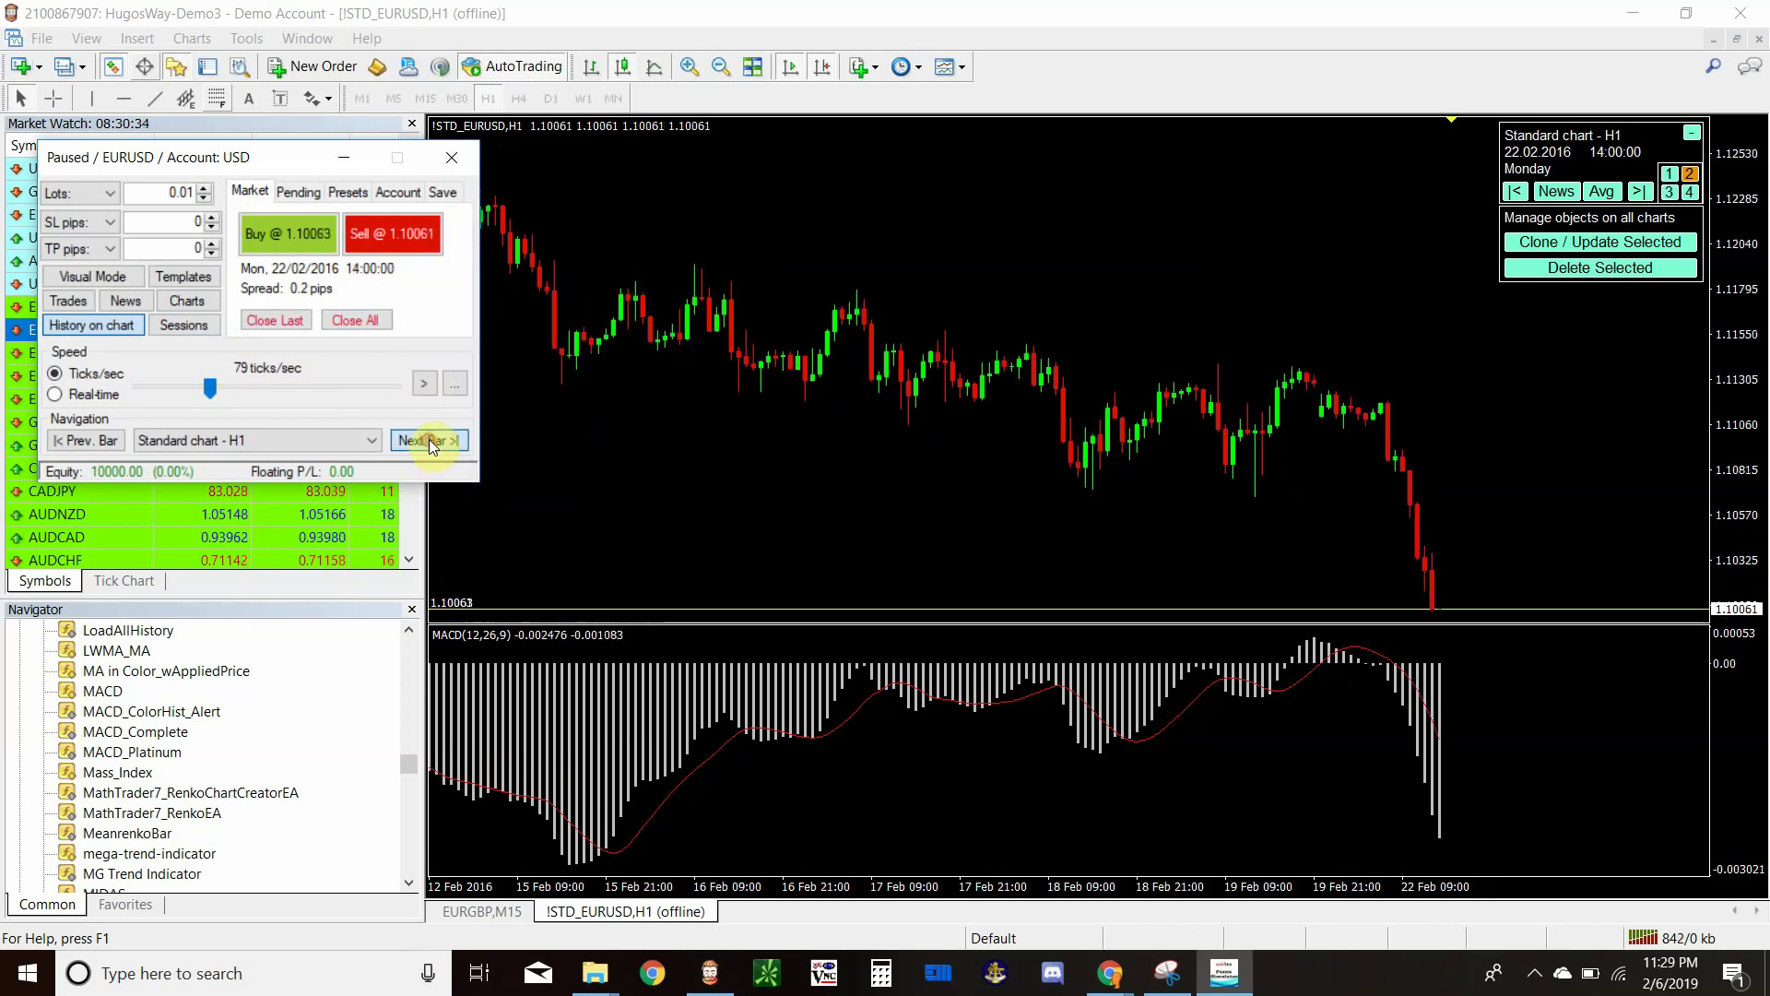
pyautogui.click(429, 439)
pyautogui.click(429, 439)
pyautogui.click(429, 438)
pyautogui.click(429, 439)
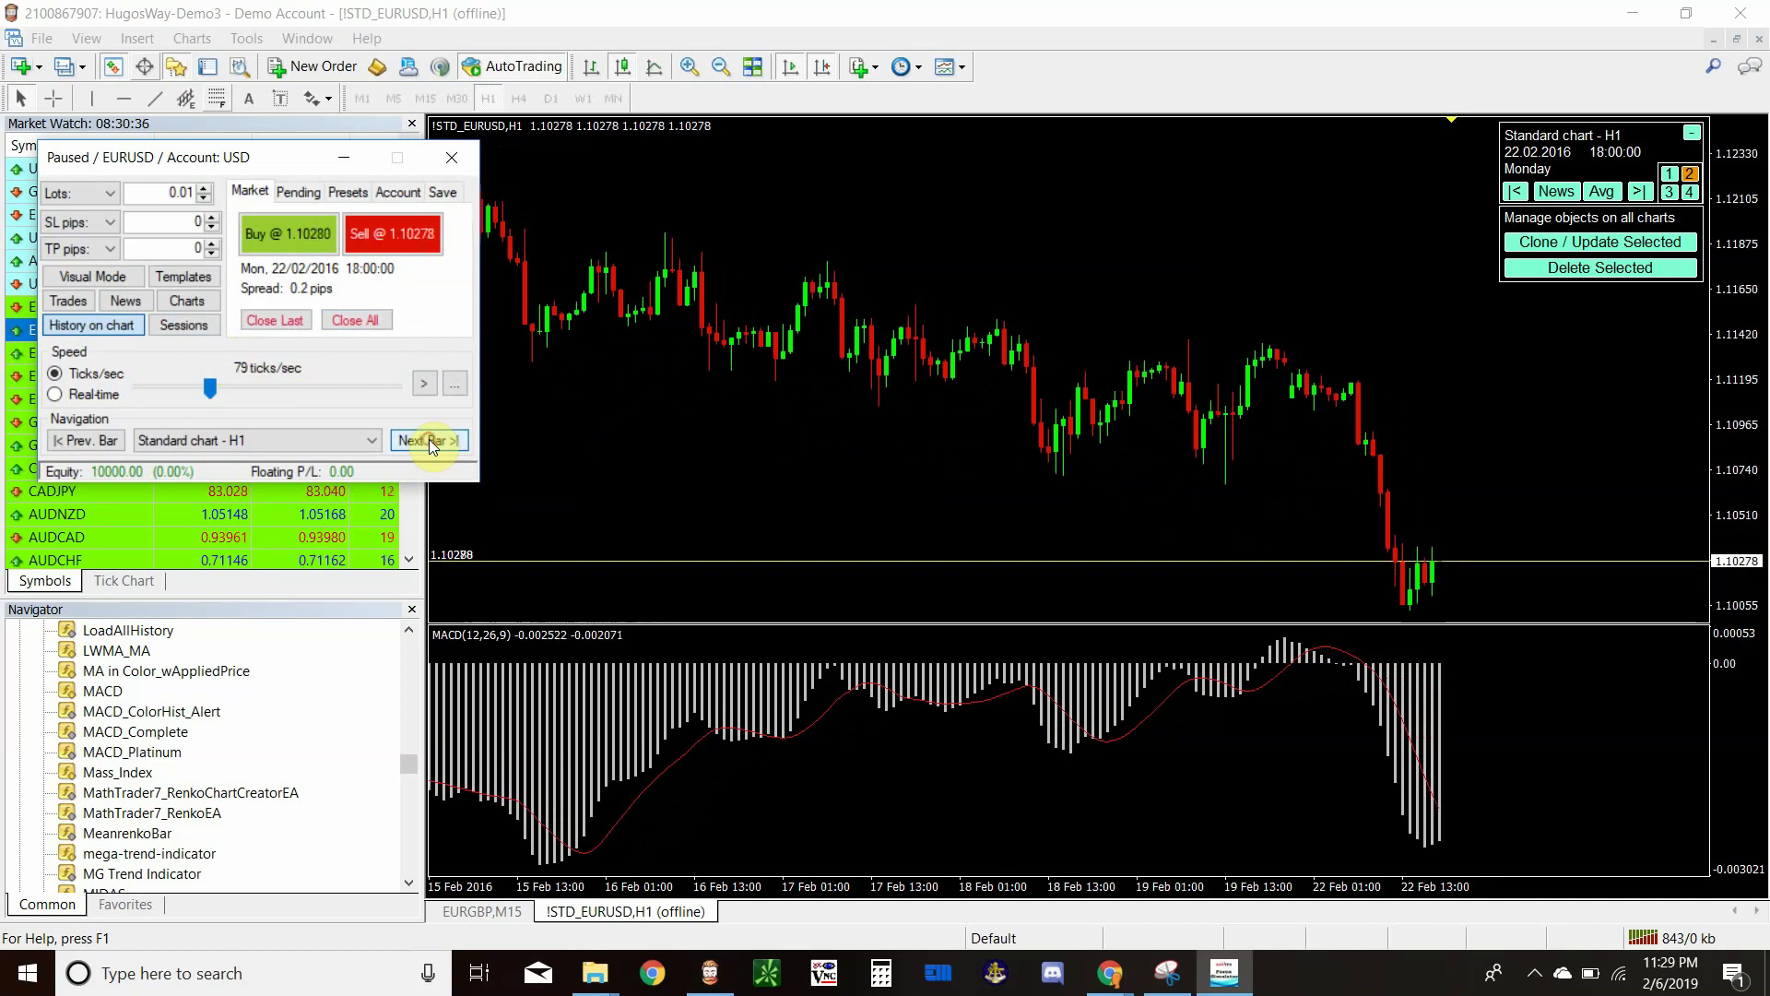
pyautogui.click(428, 439)
pyautogui.click(429, 439)
pyautogui.click(429, 439)
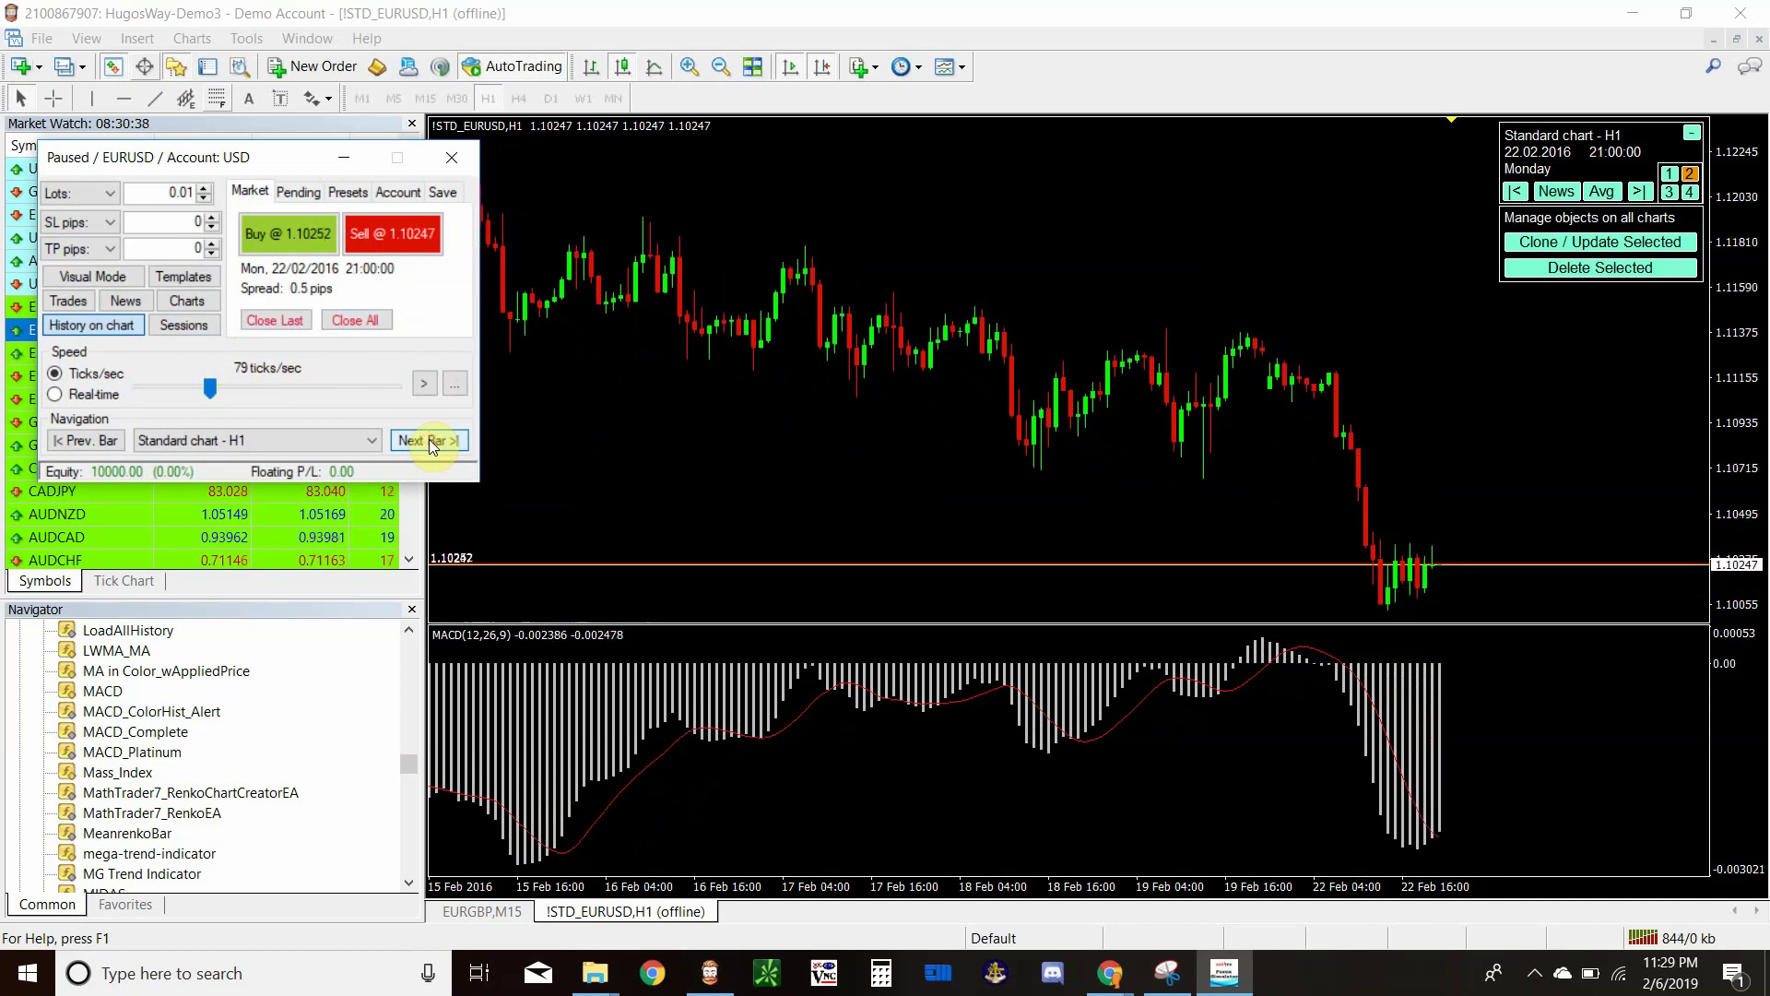
pyautogui.click(429, 439)
pyautogui.click(429, 439)
pyautogui.click(429, 439)
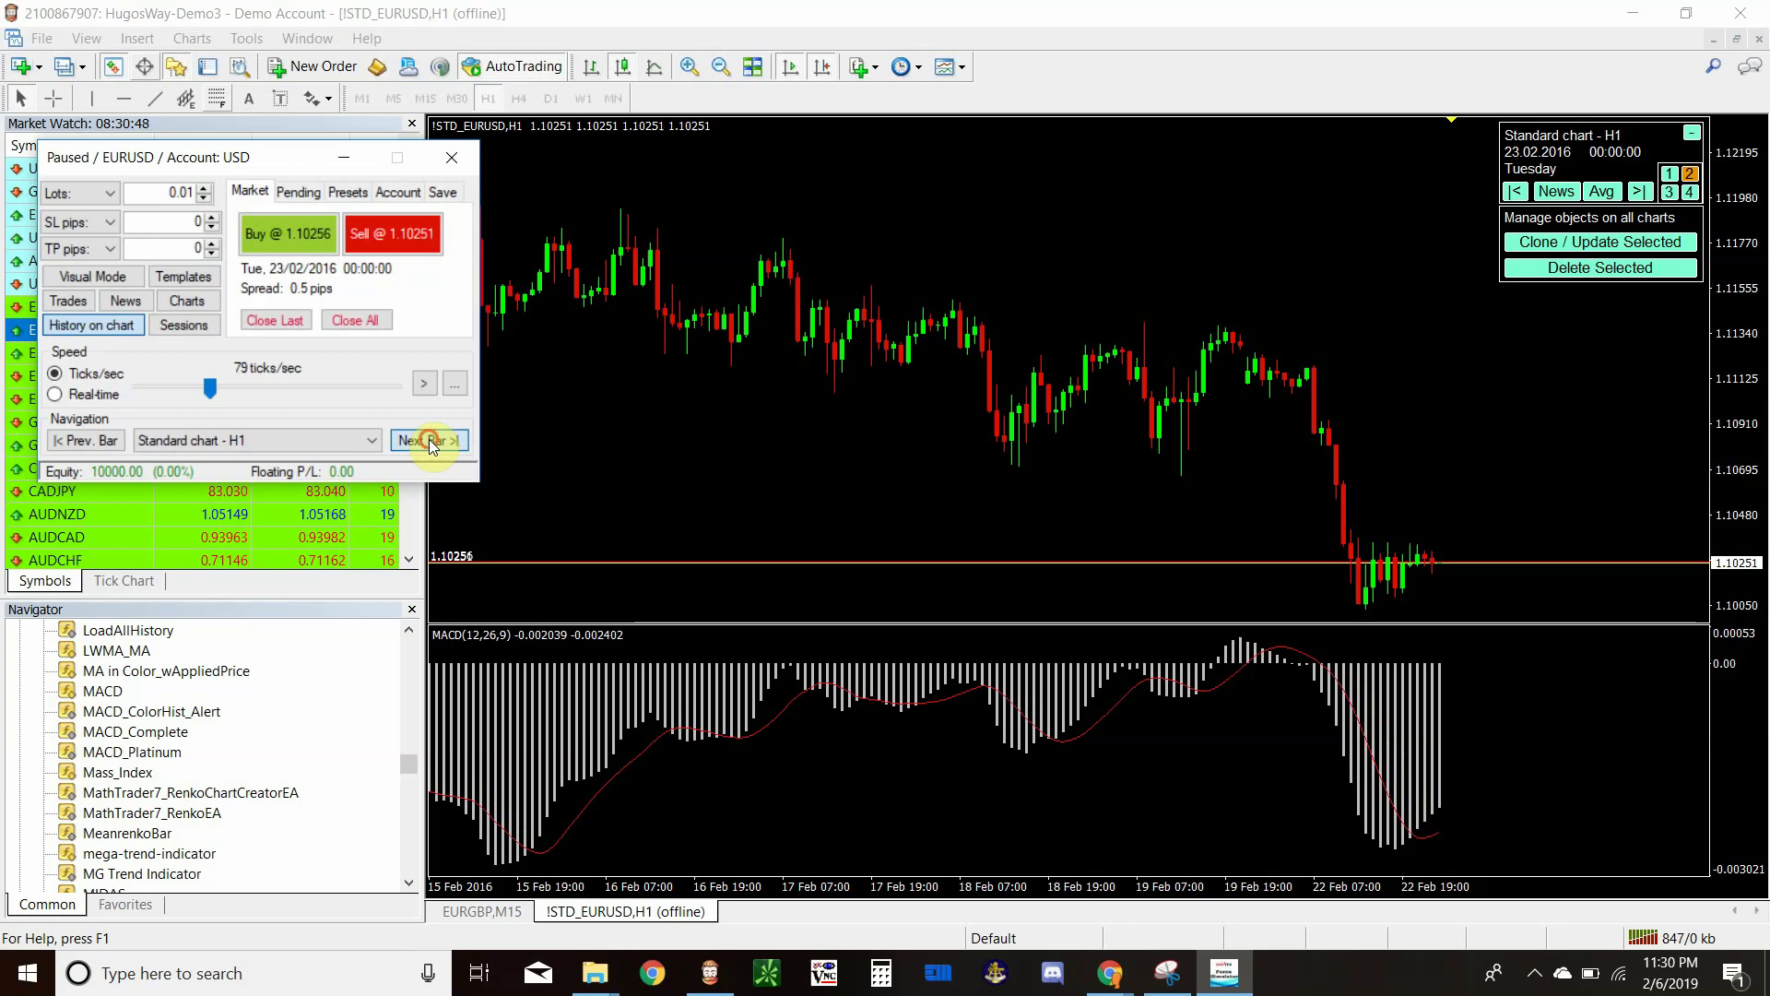
# Step: Advance the paused simulation bar by bar on the H1 chart to 23/02/2016 03:00
pyautogui.click(429, 439)
pyautogui.click(429, 438)
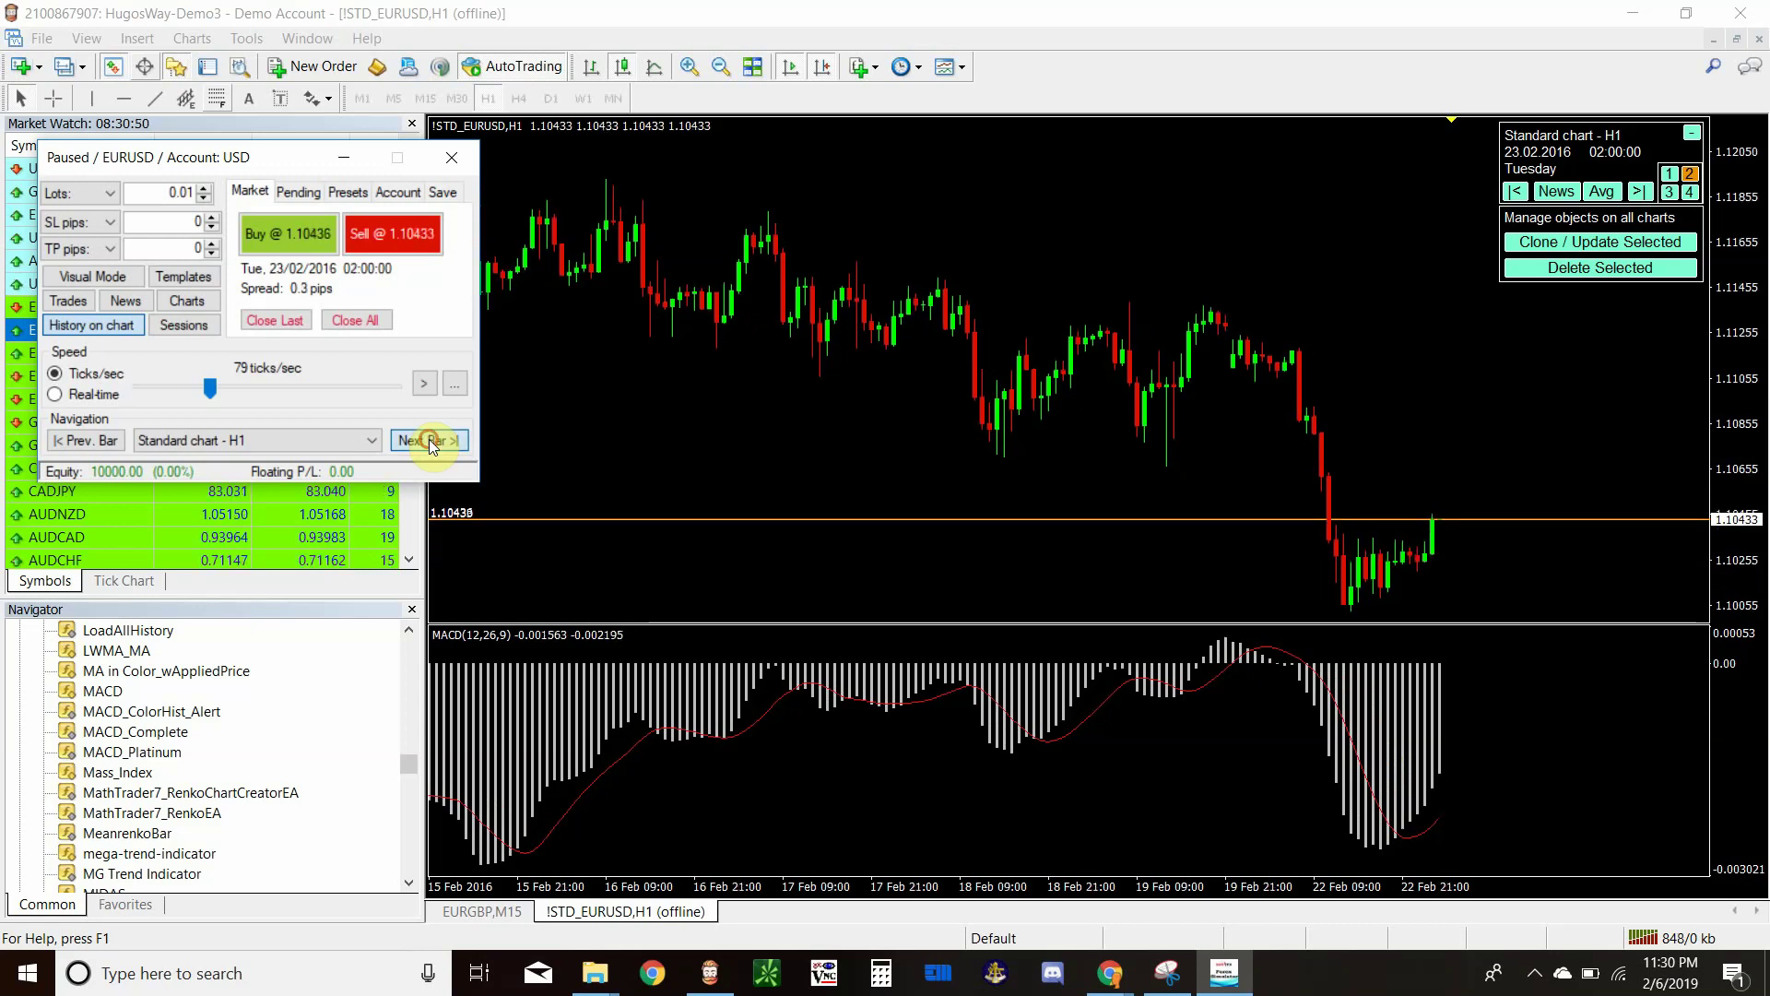
pyautogui.click(429, 438)
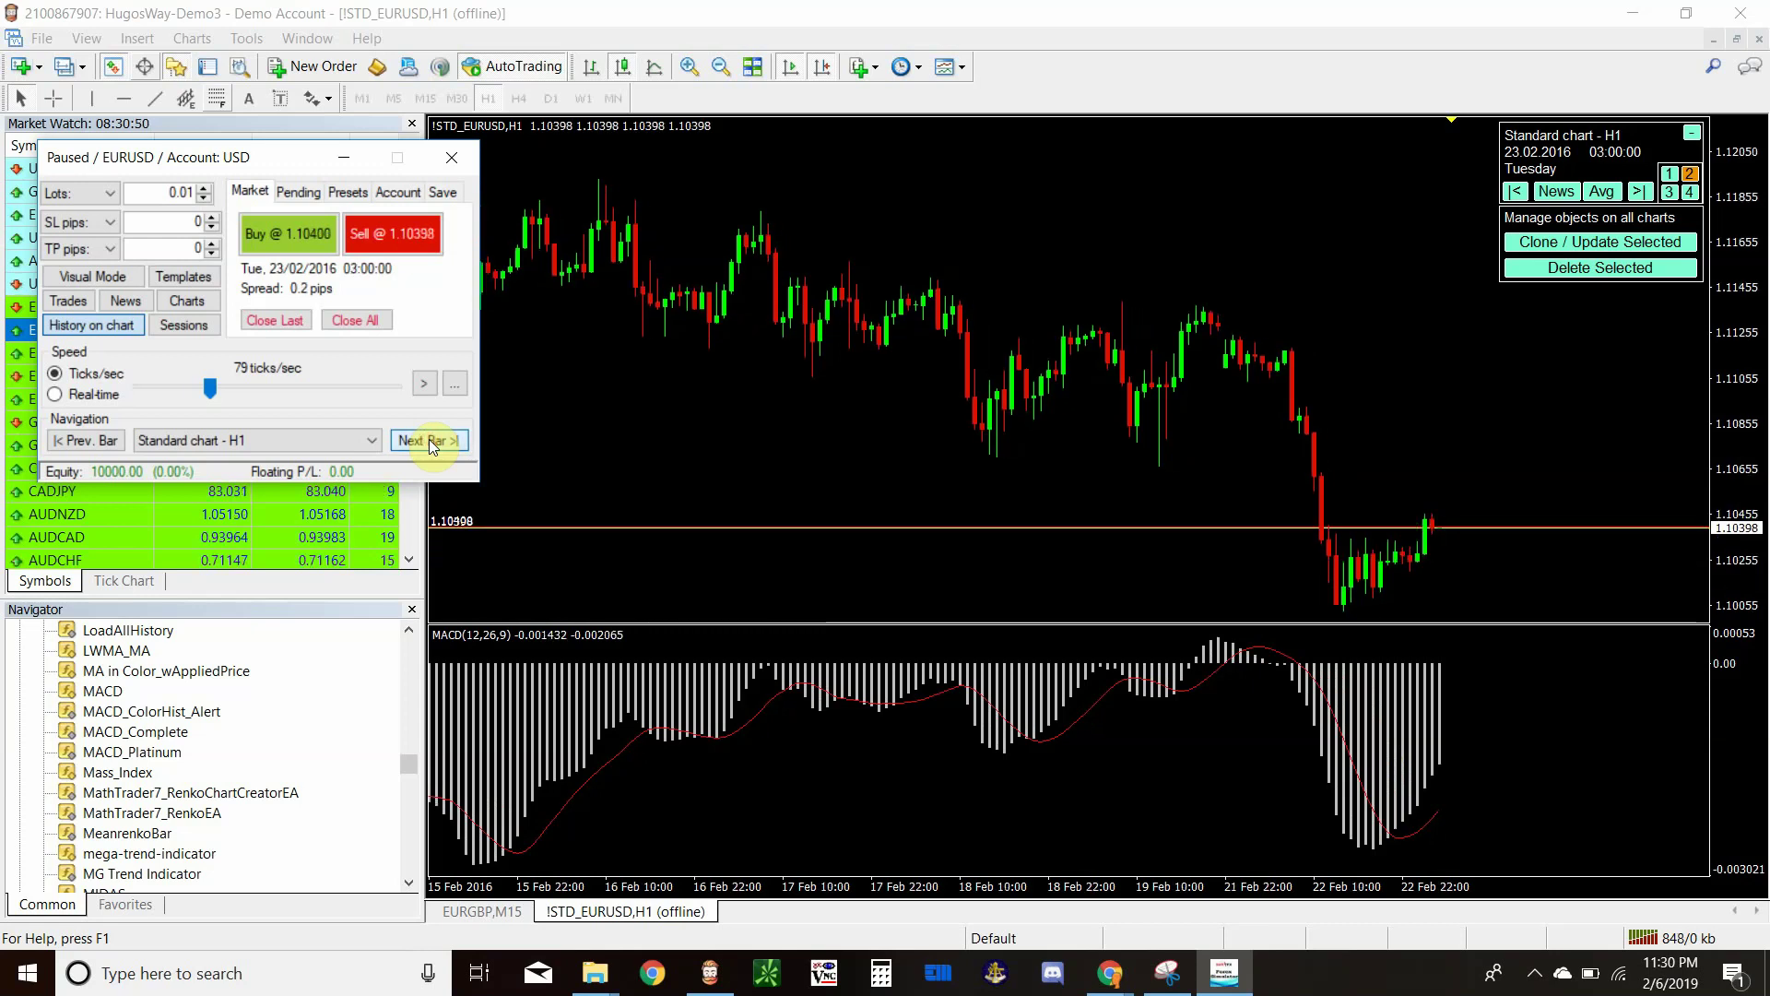
# Step: Step the simulation back five H1 bars and forward again to 23/02/2016 03:00
pyautogui.click(74, 440)
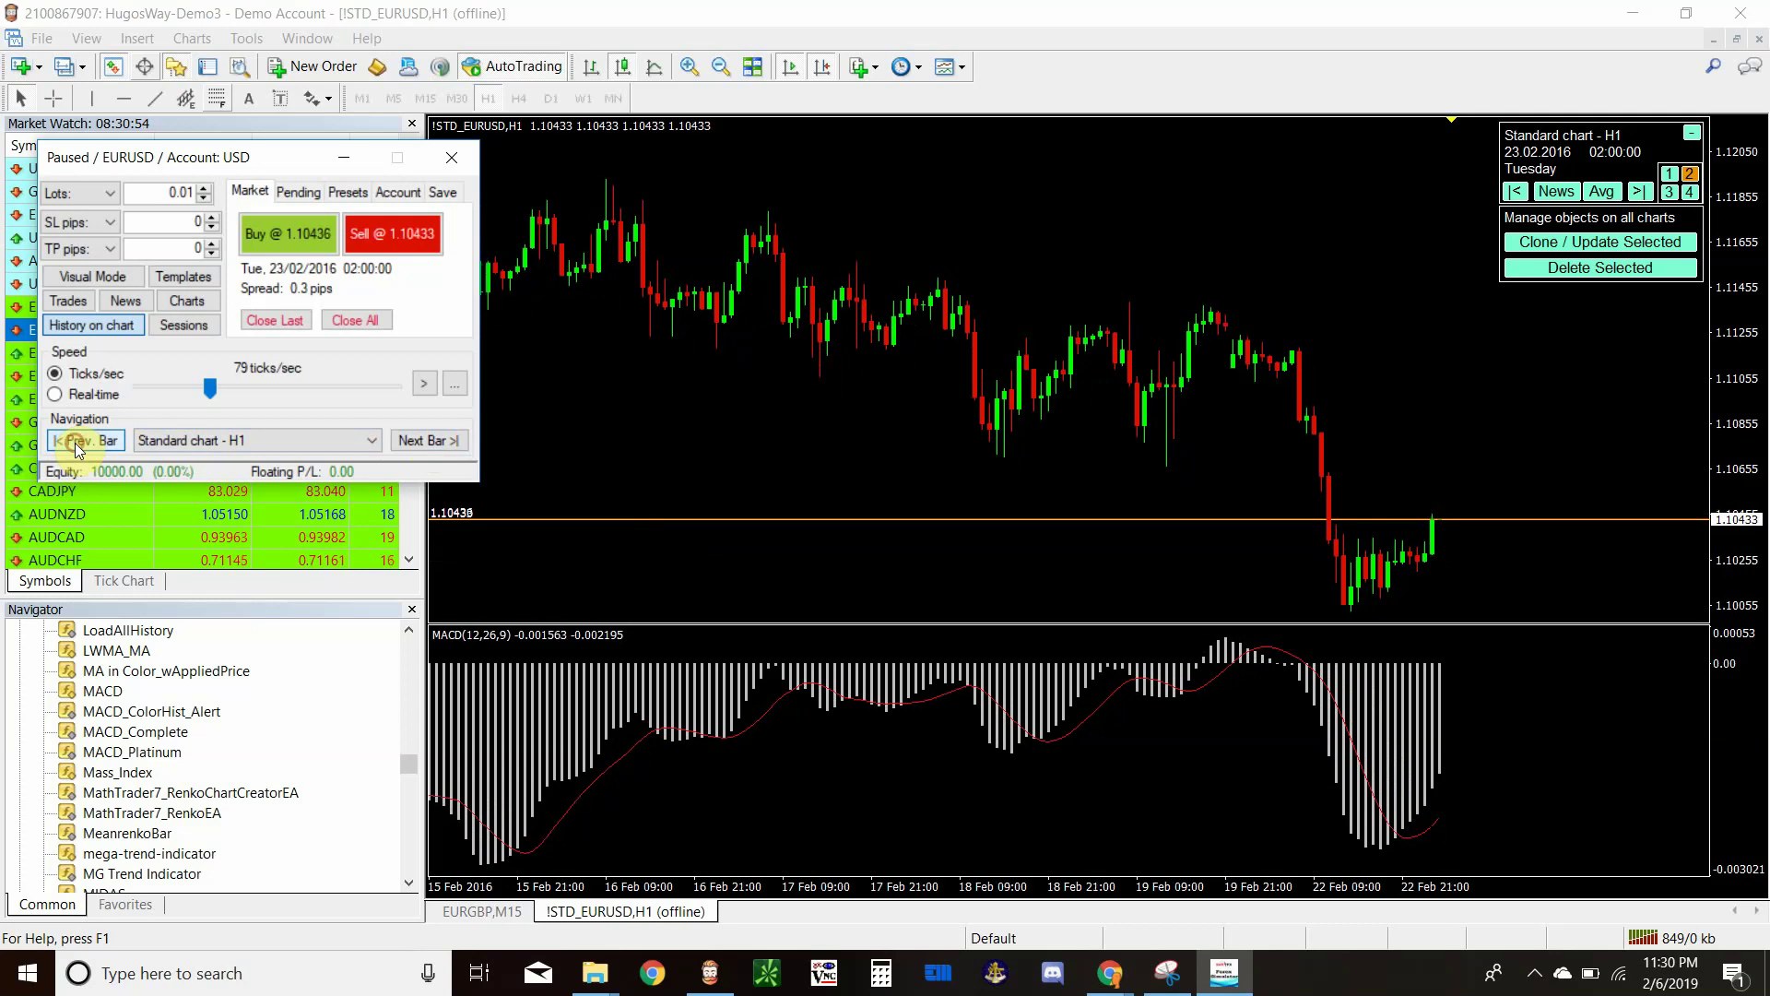
pyautogui.click(75, 441)
pyautogui.click(75, 440)
pyautogui.click(74, 441)
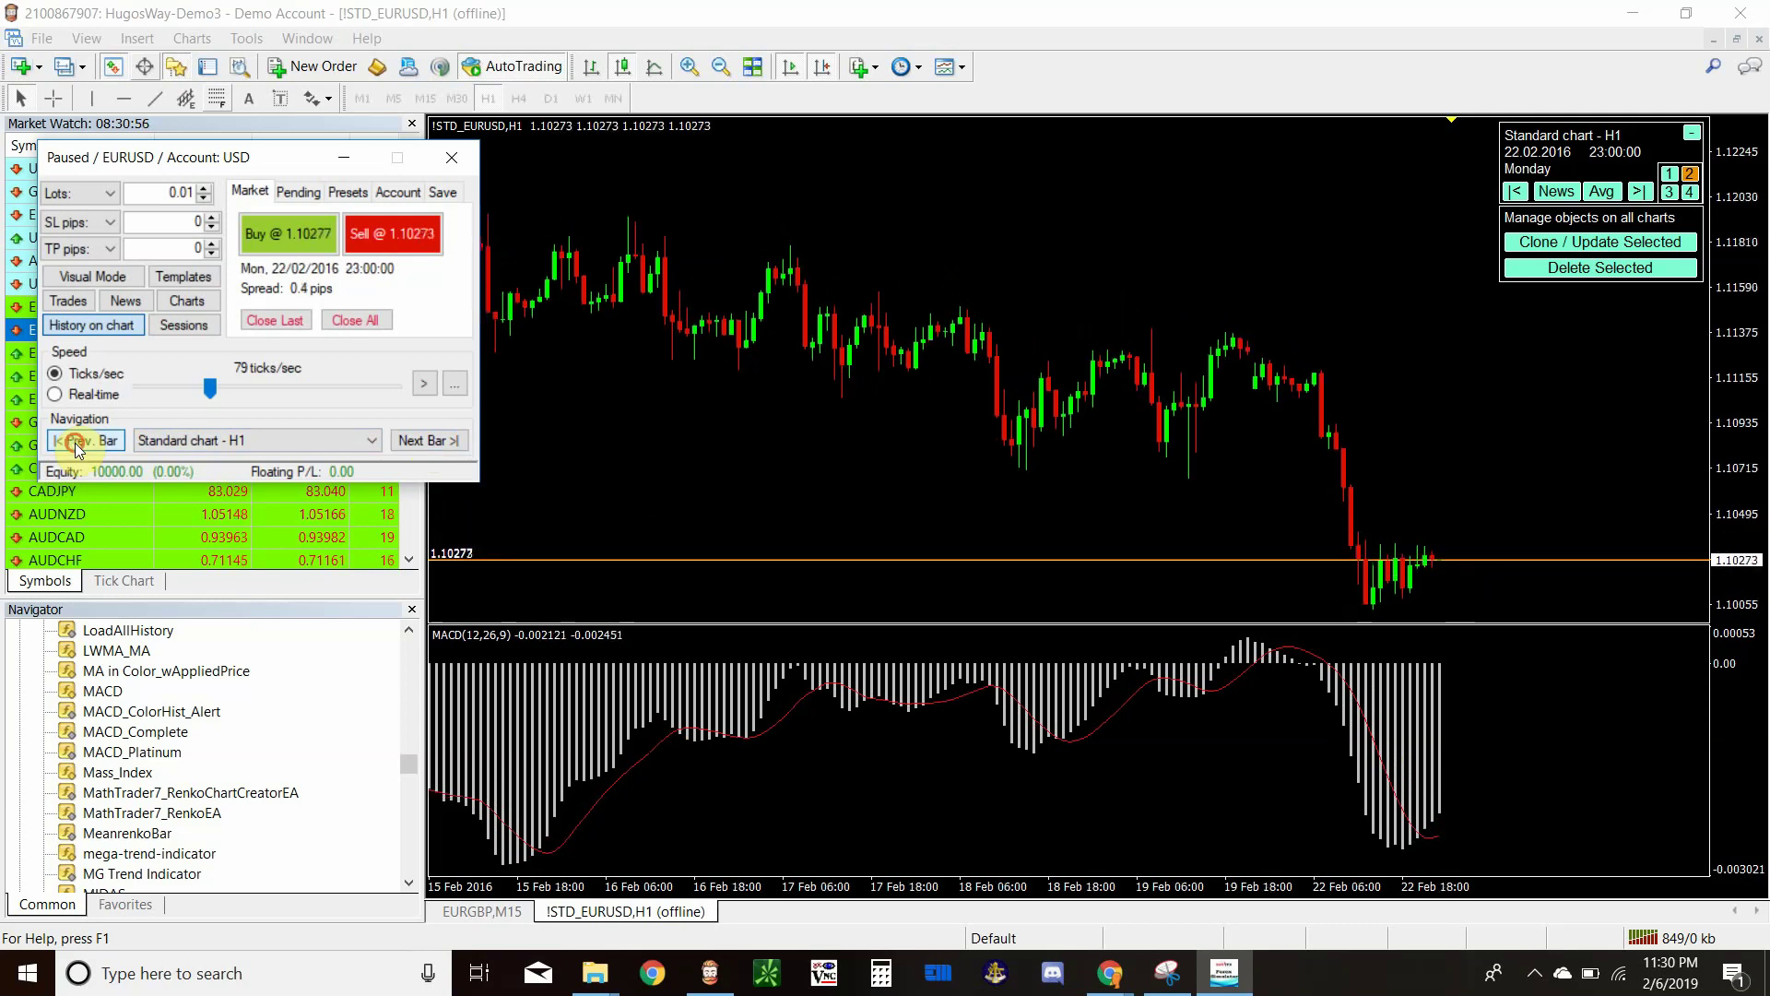
pyautogui.click(74, 440)
pyautogui.click(445, 440)
pyautogui.click(445, 441)
pyautogui.click(444, 440)
pyautogui.click(445, 441)
pyautogui.click(445, 440)
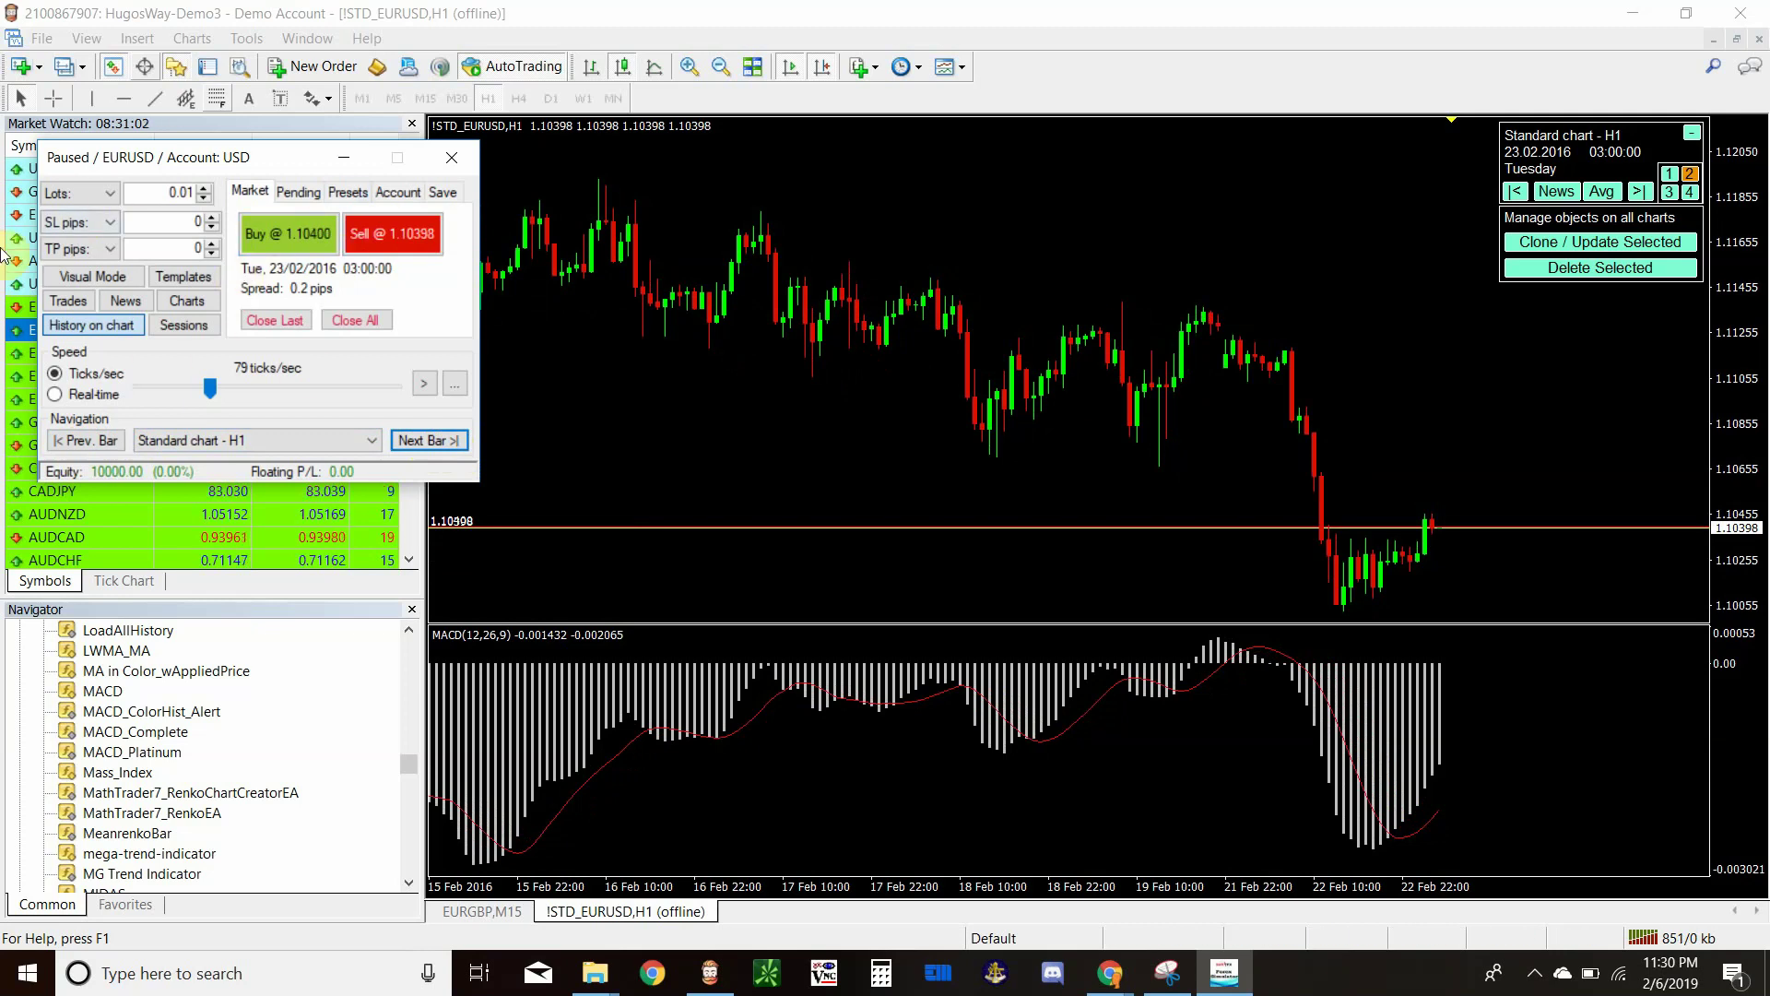
# Step: Open the economic news list, show the news events on the H1 chart and filter them to EUR and USD
pyautogui.click(129, 302)
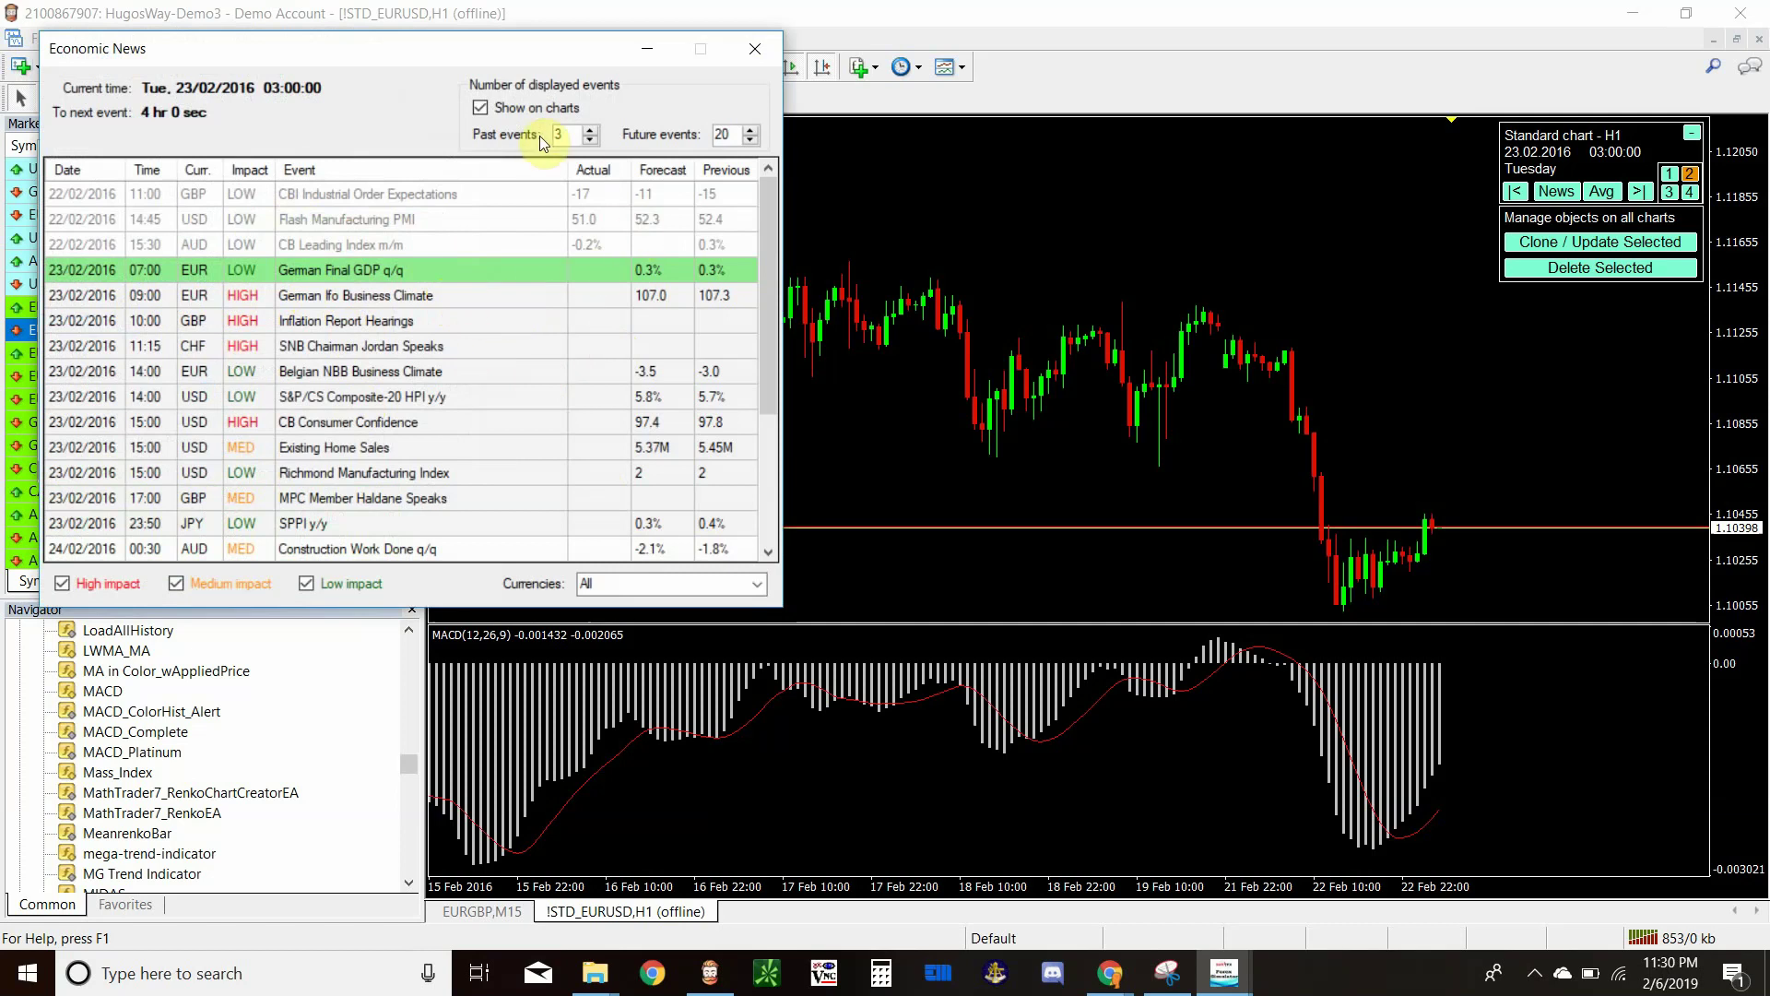
pyautogui.click(1558, 192)
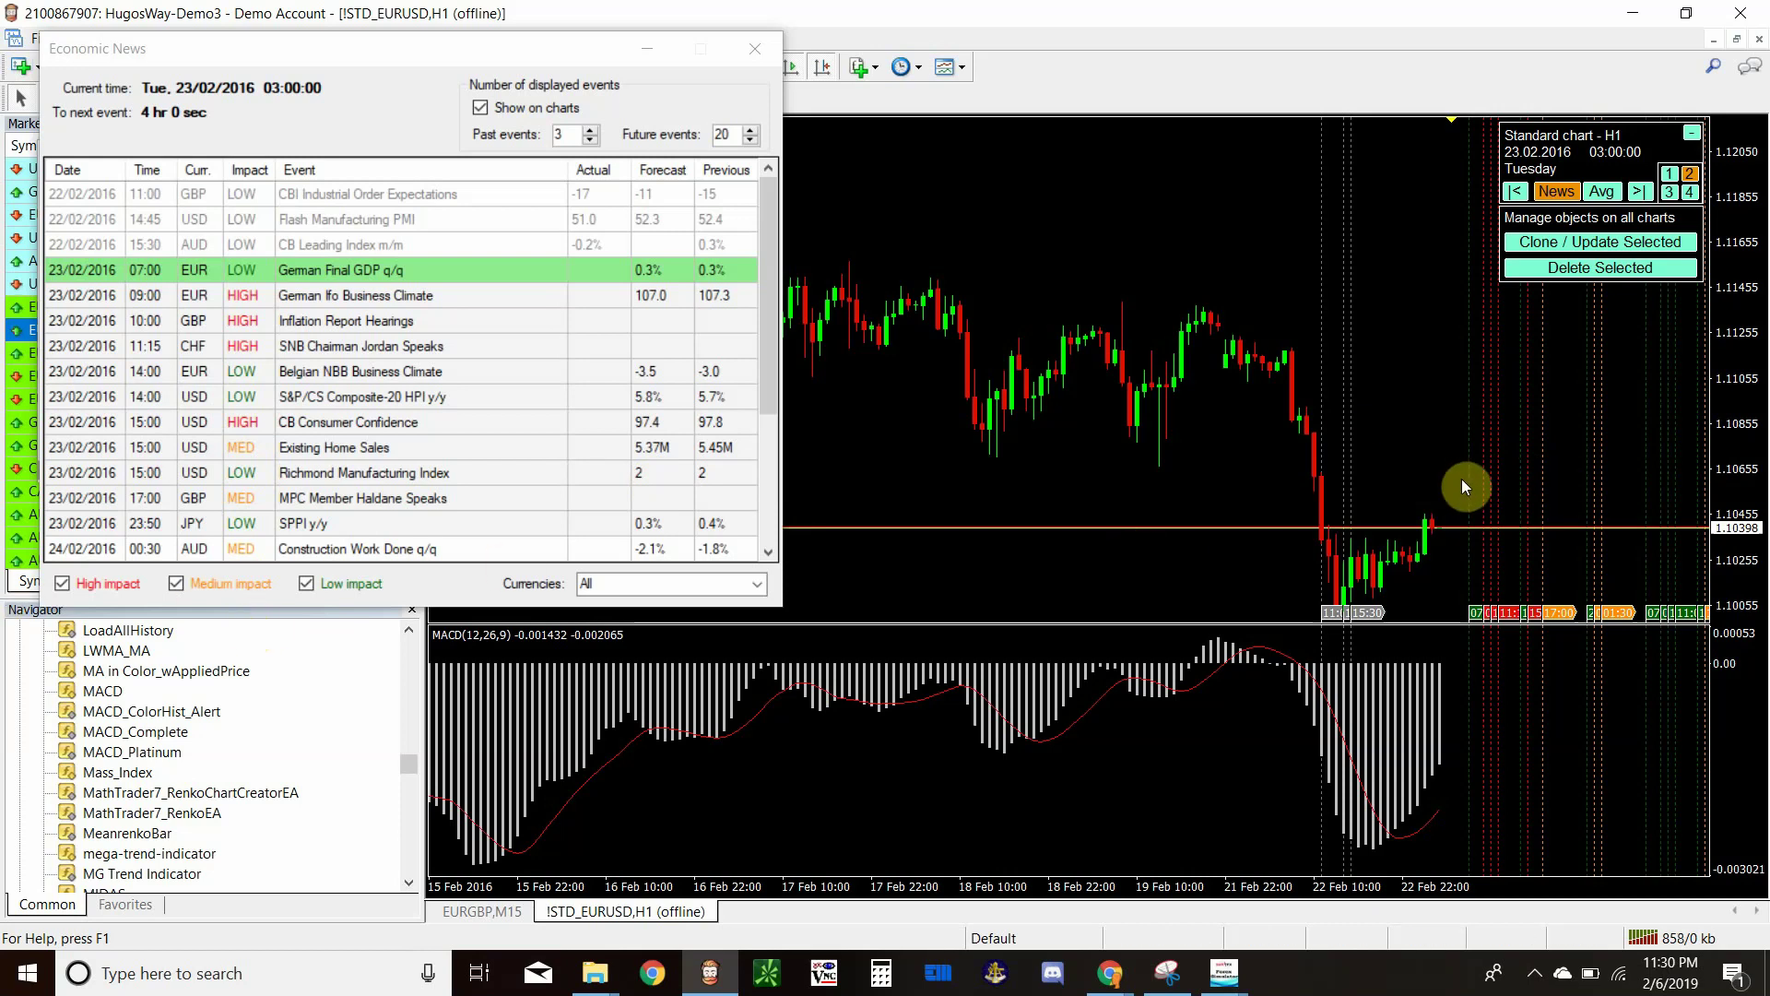
pyautogui.click(755, 584)
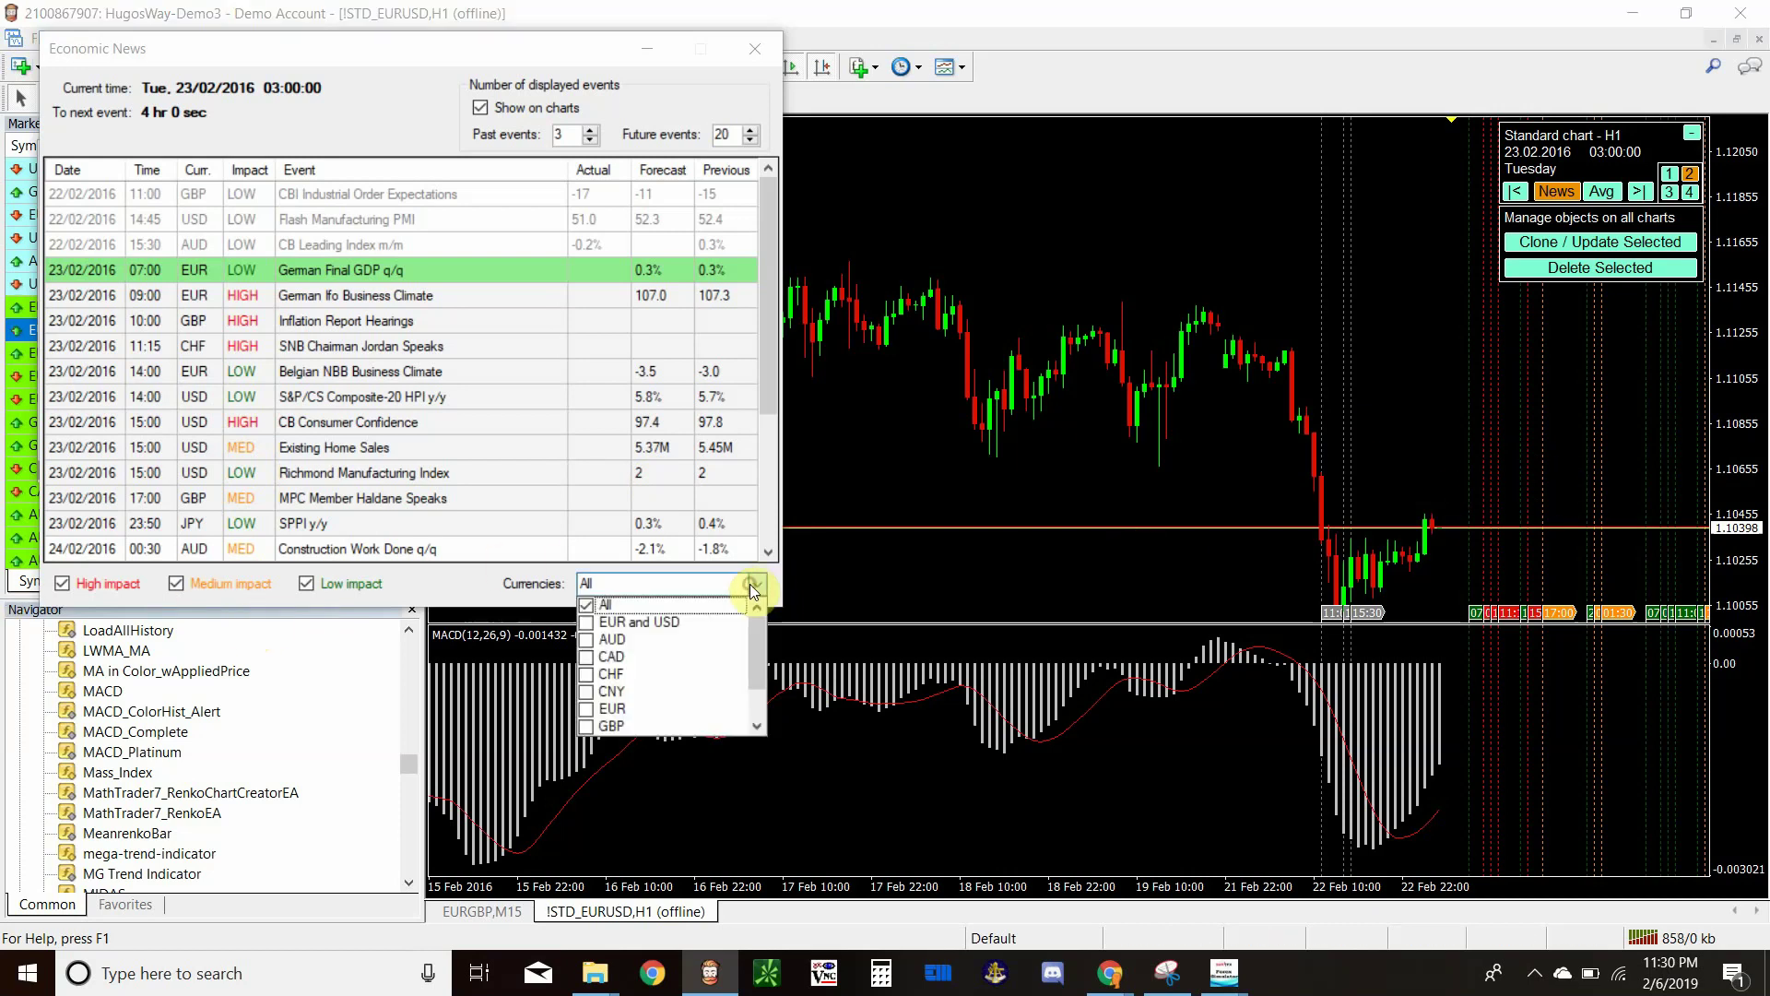
pyautogui.click(584, 622)
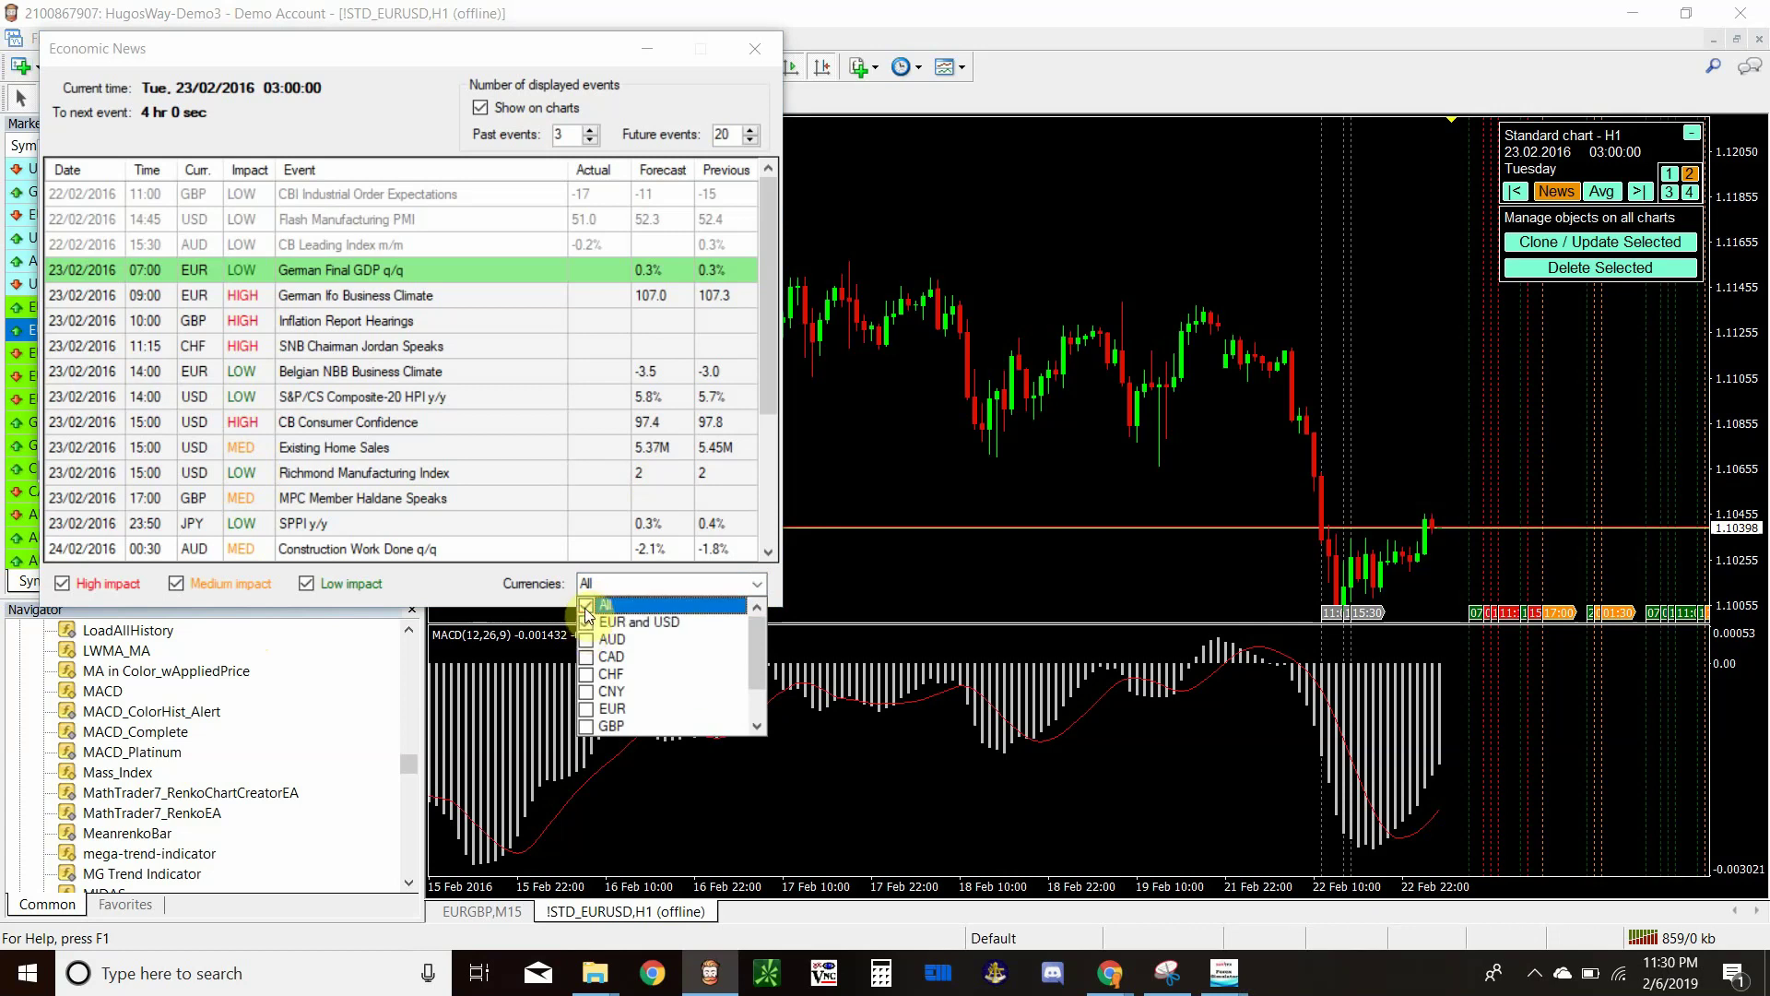
pyautogui.click(417, 578)
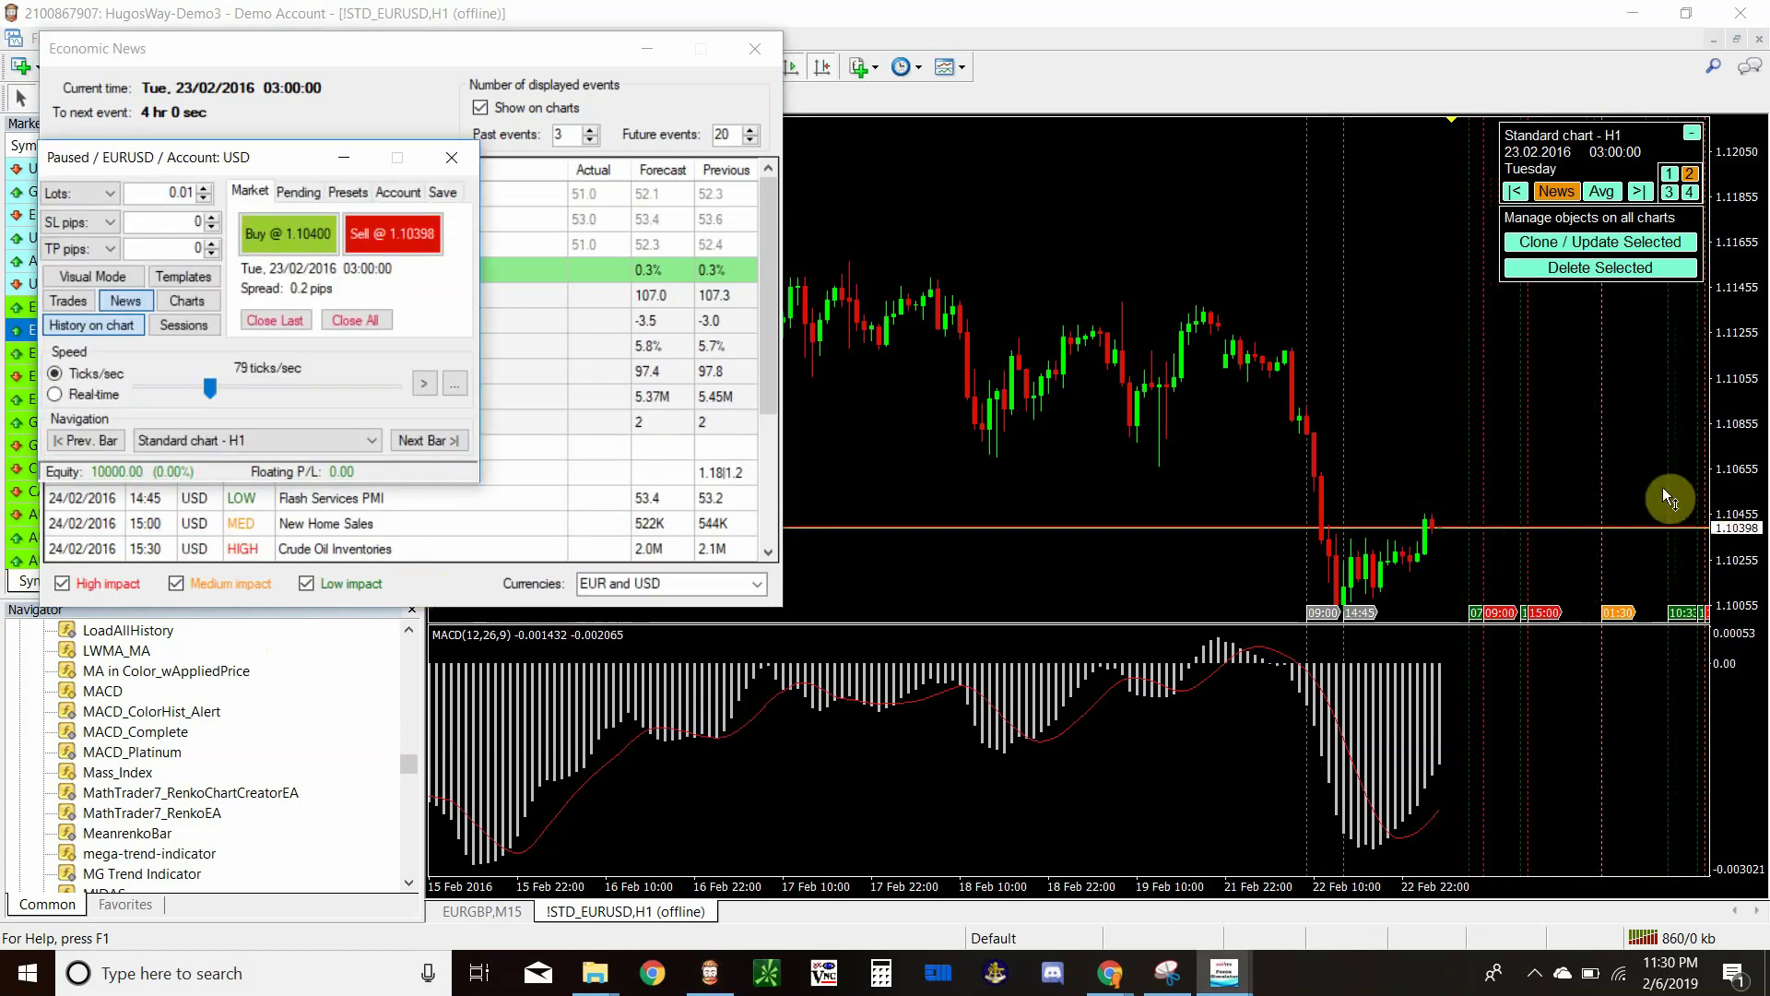
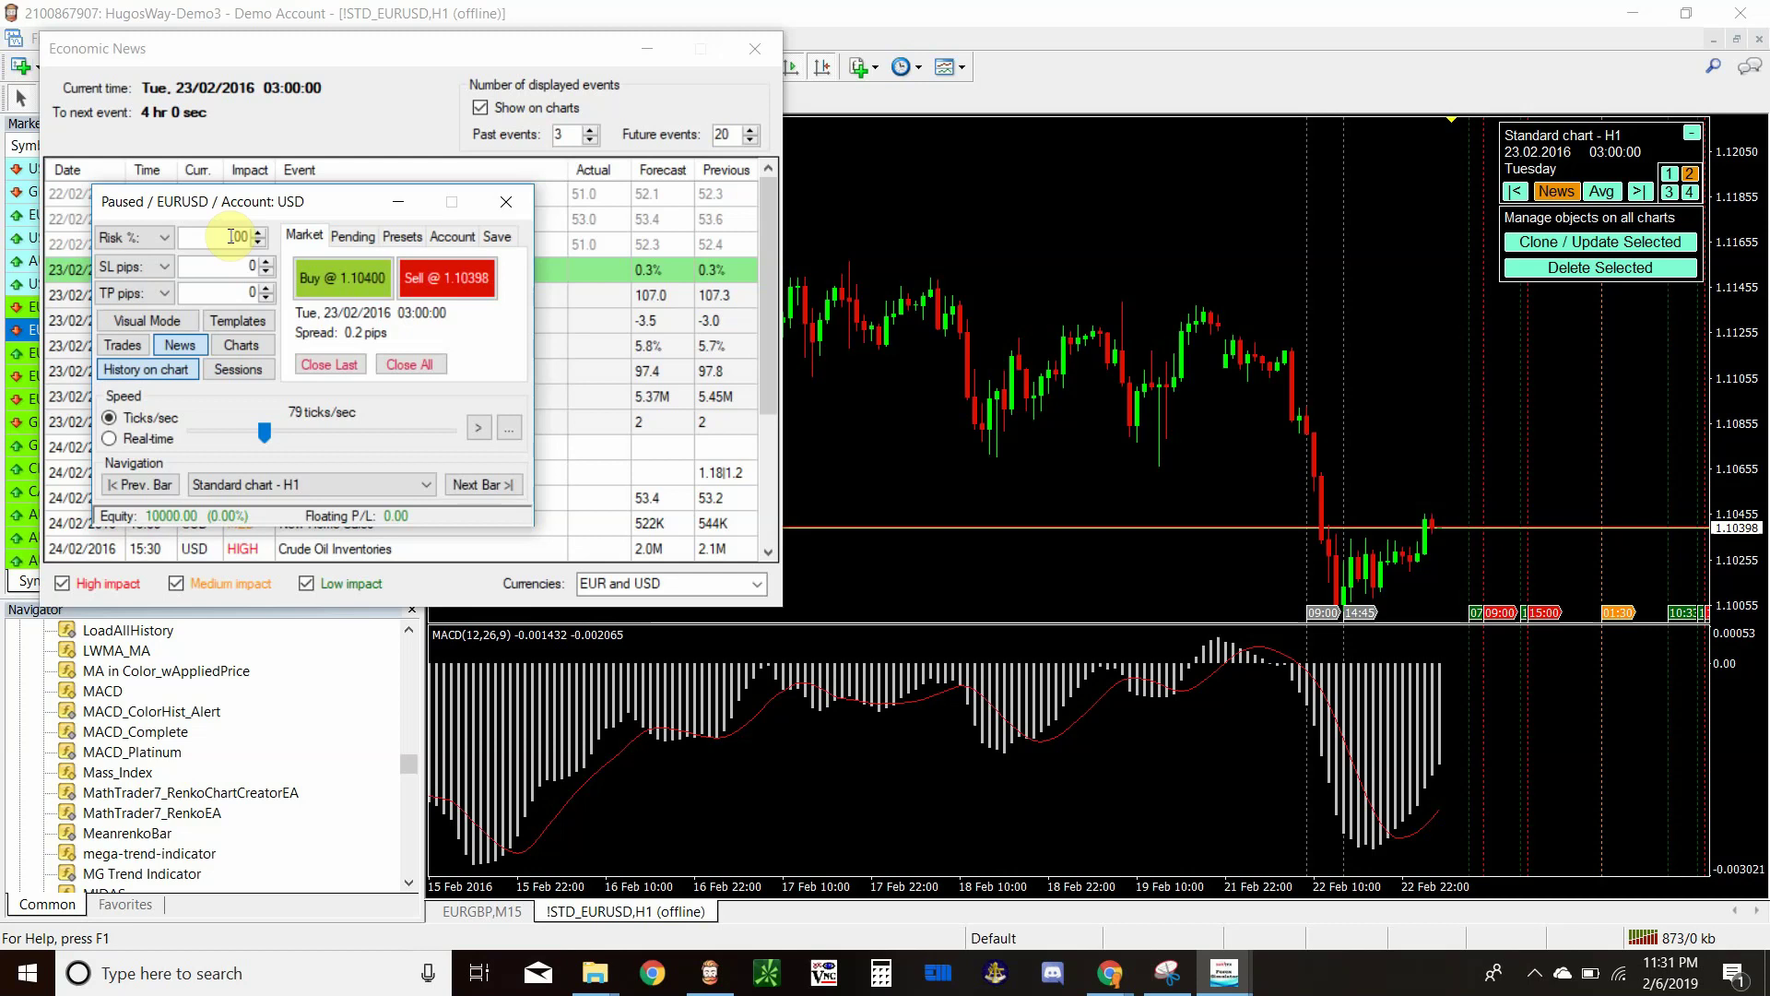
# Step: Buy EURUSD at market with 2.00% risk, a 20-pip stop loss and a 20-pip take profit
pyautogui.write('2')
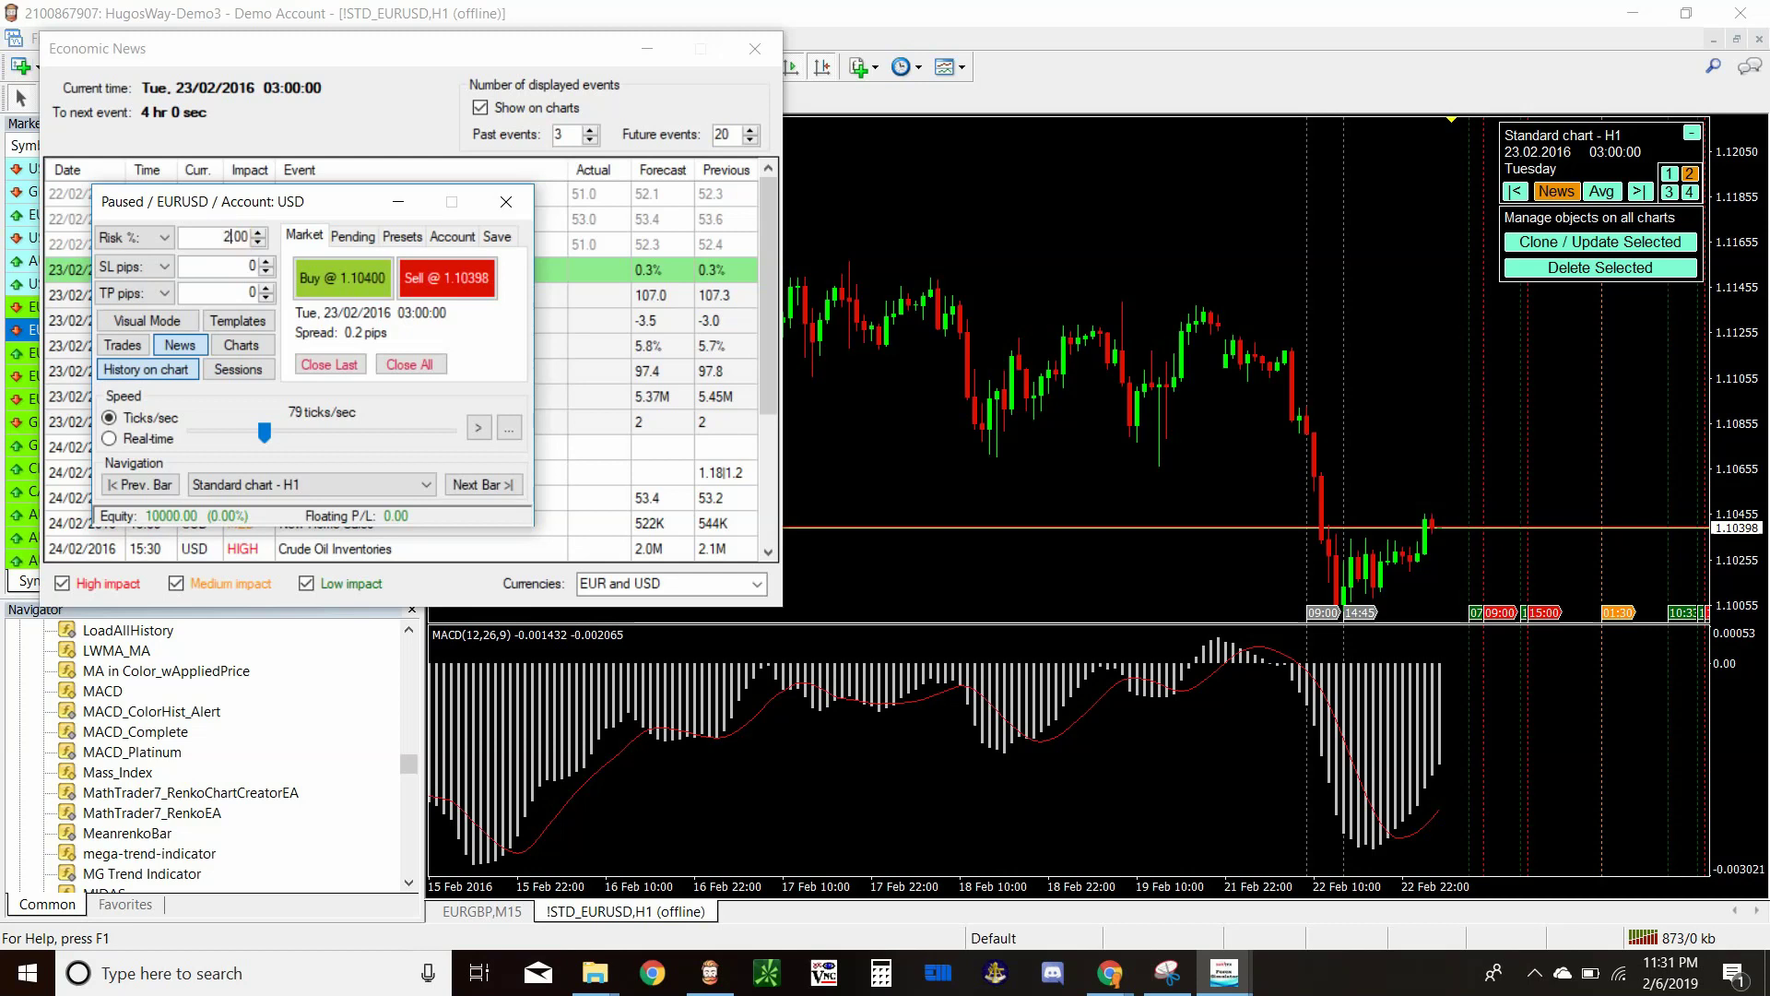
pyautogui.doubleClick(234, 271)
pyautogui.click(323, 266)
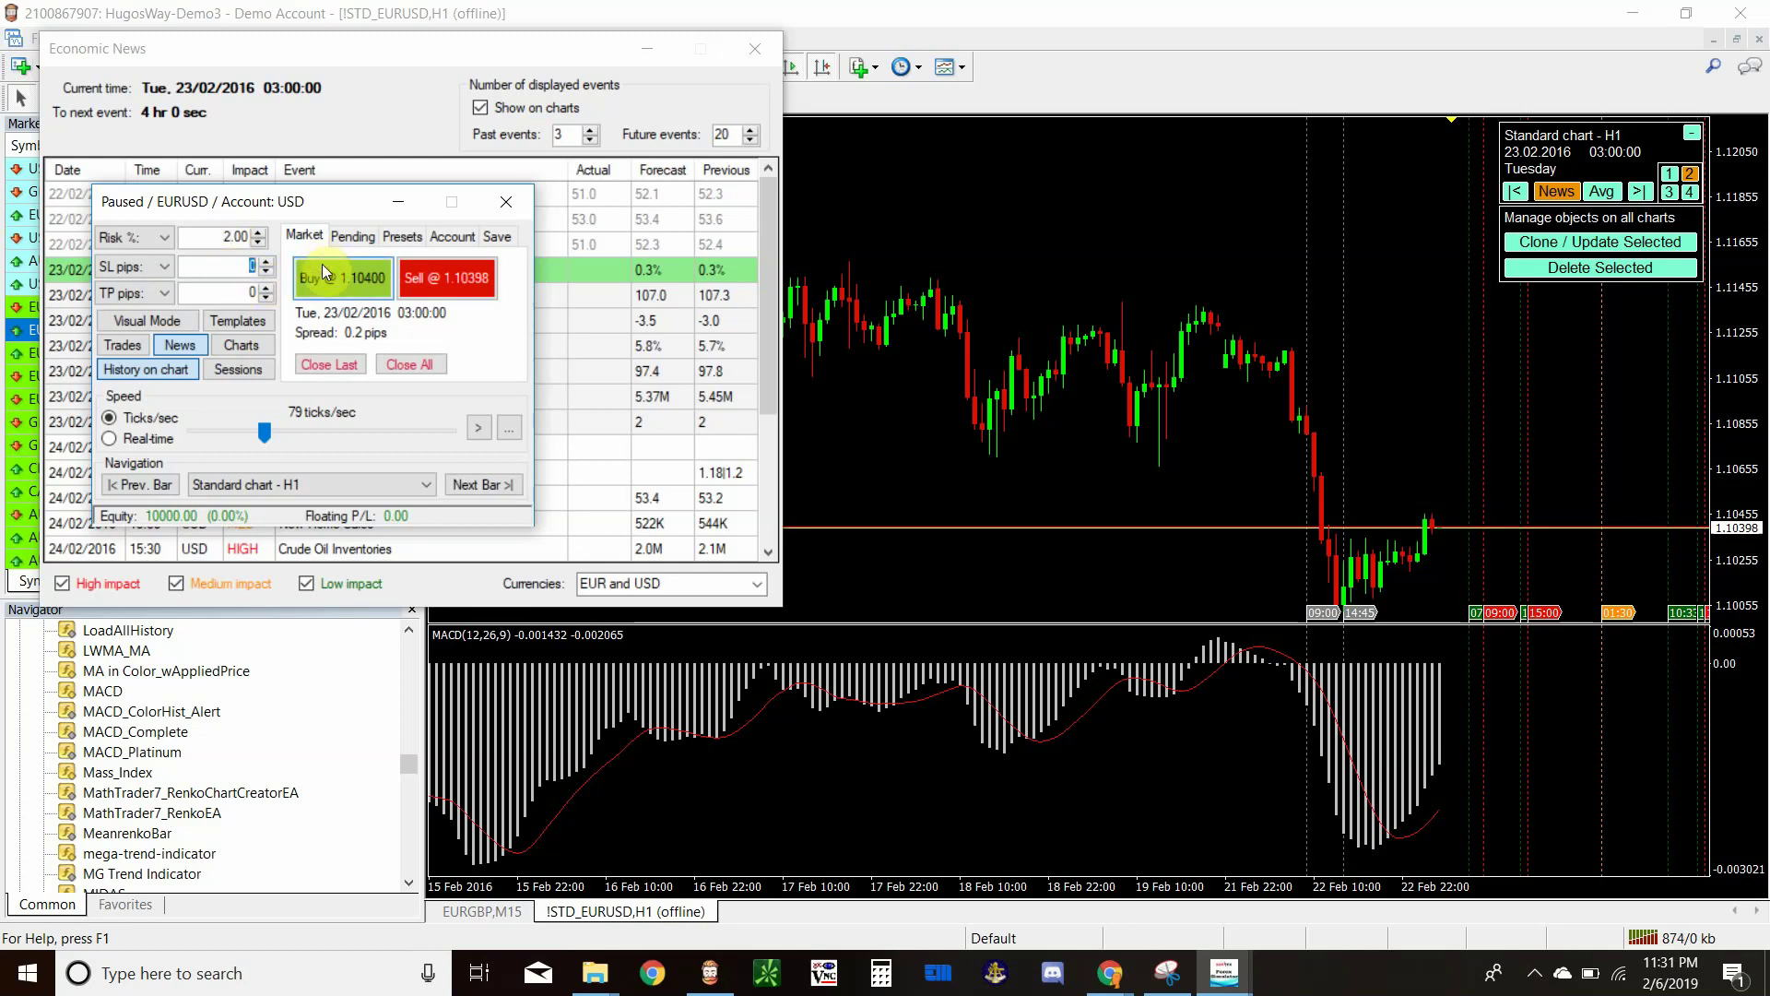
pyautogui.write('20')
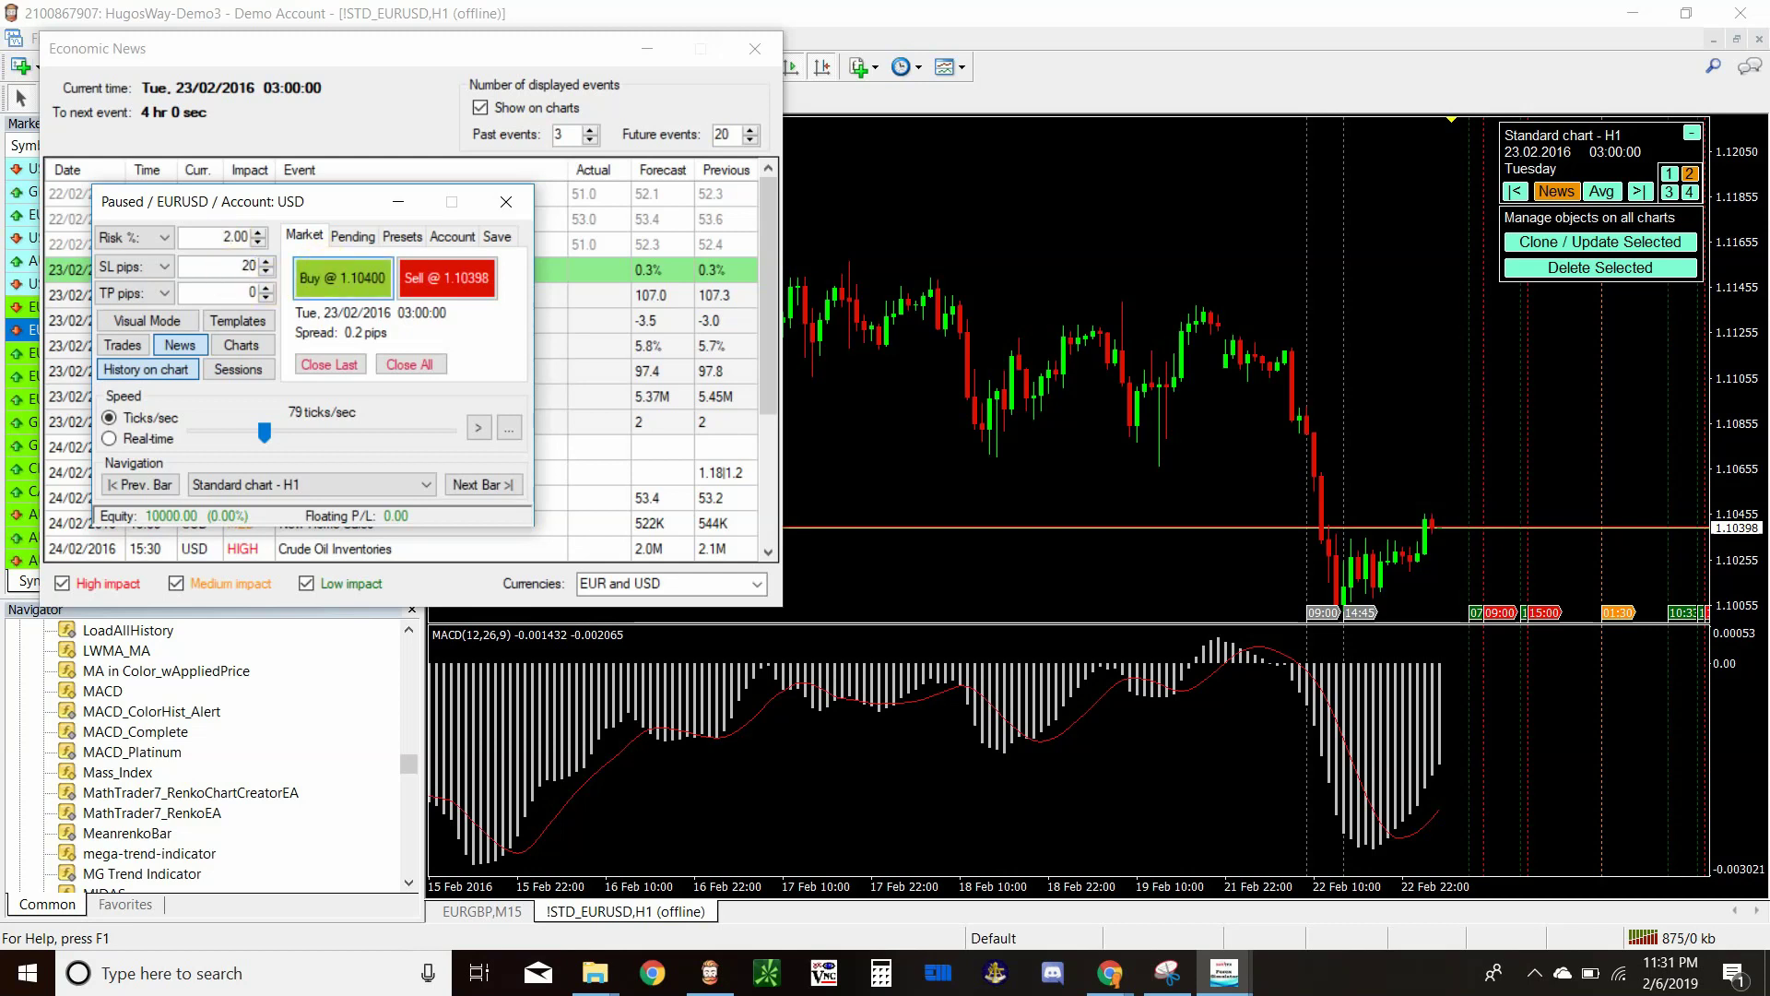
pyautogui.doubleClick(219, 294)
pyautogui.write('2')
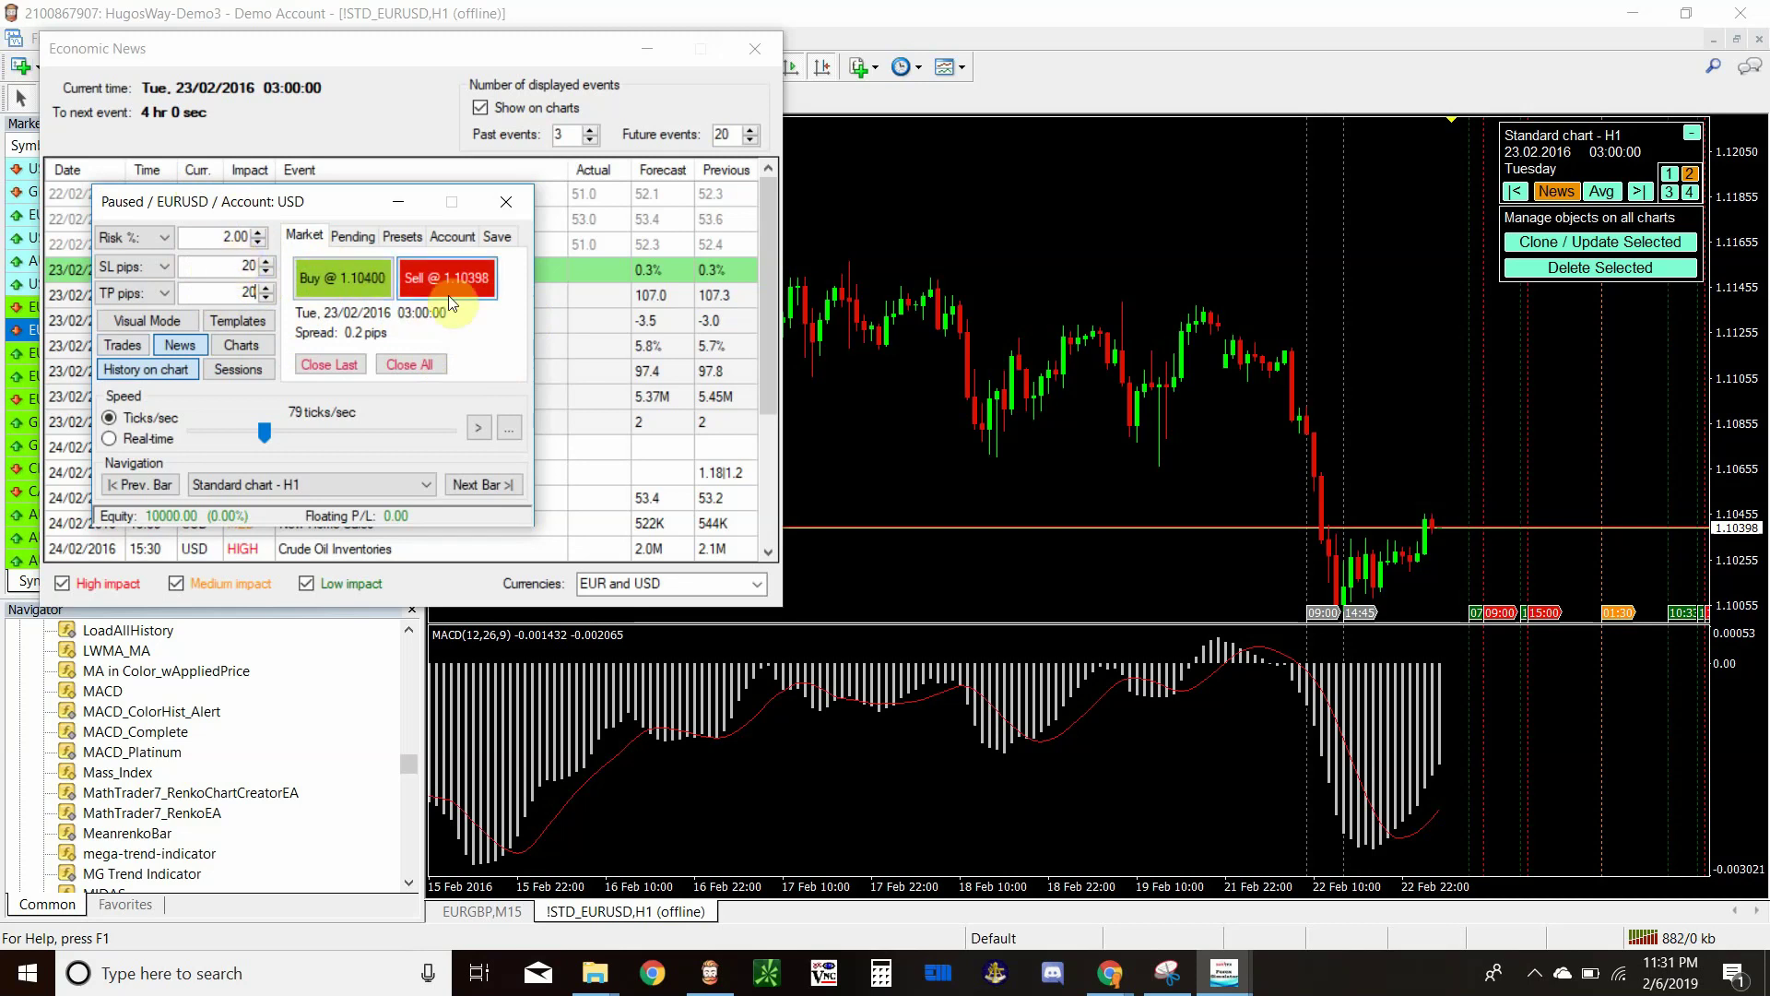
pyautogui.click(332, 280)
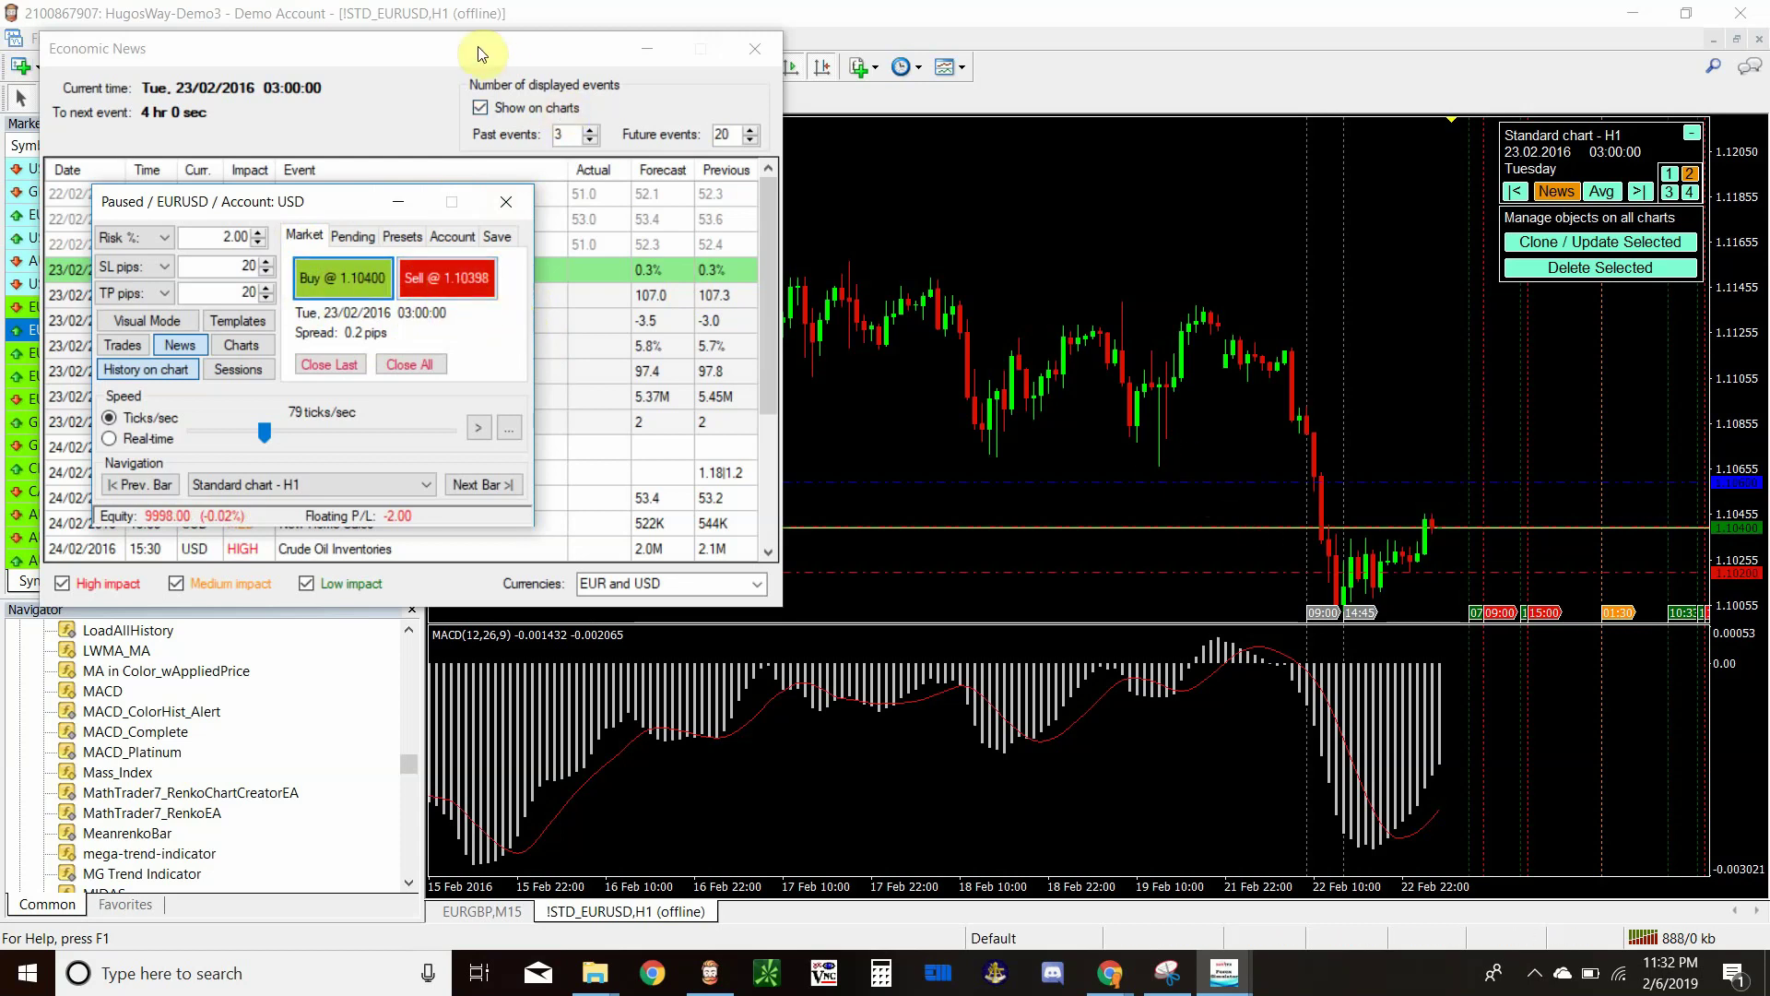
# Step: Close the economic news window and move the simulator panel clear of the order labels on the chart
pyautogui.moveTo(483, 48); pyautogui.dragTo(1032, 655)
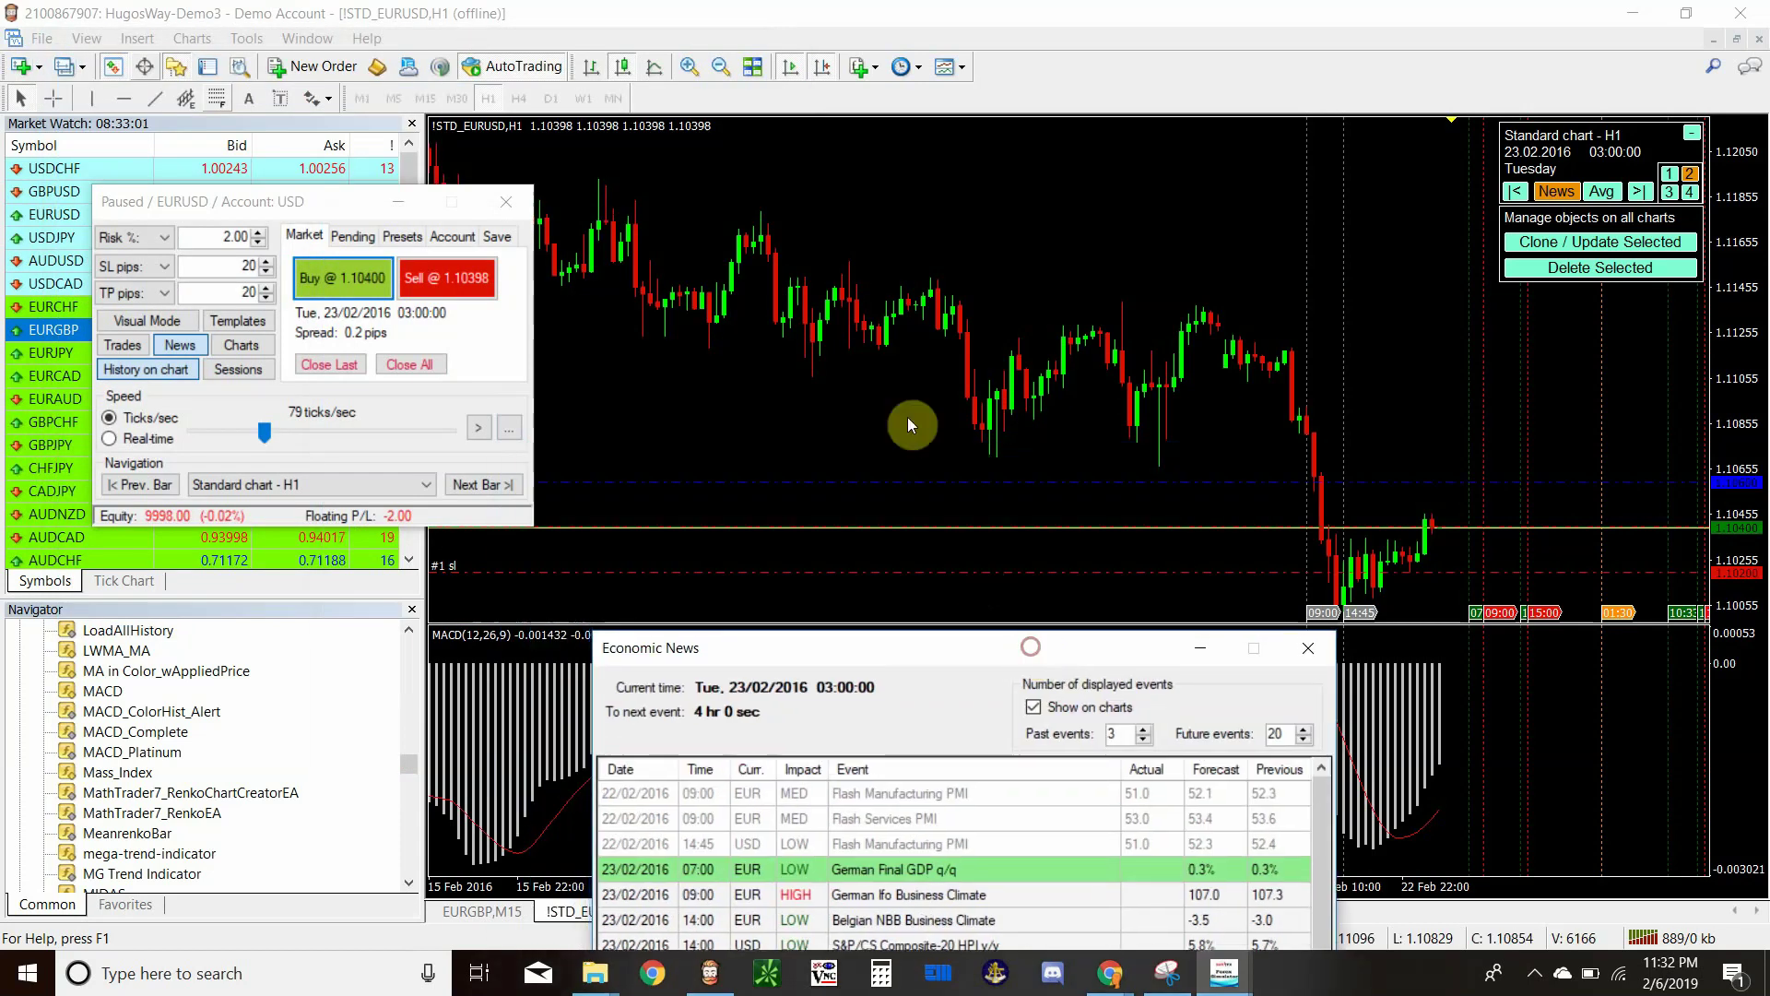
pyautogui.click(1307, 648)
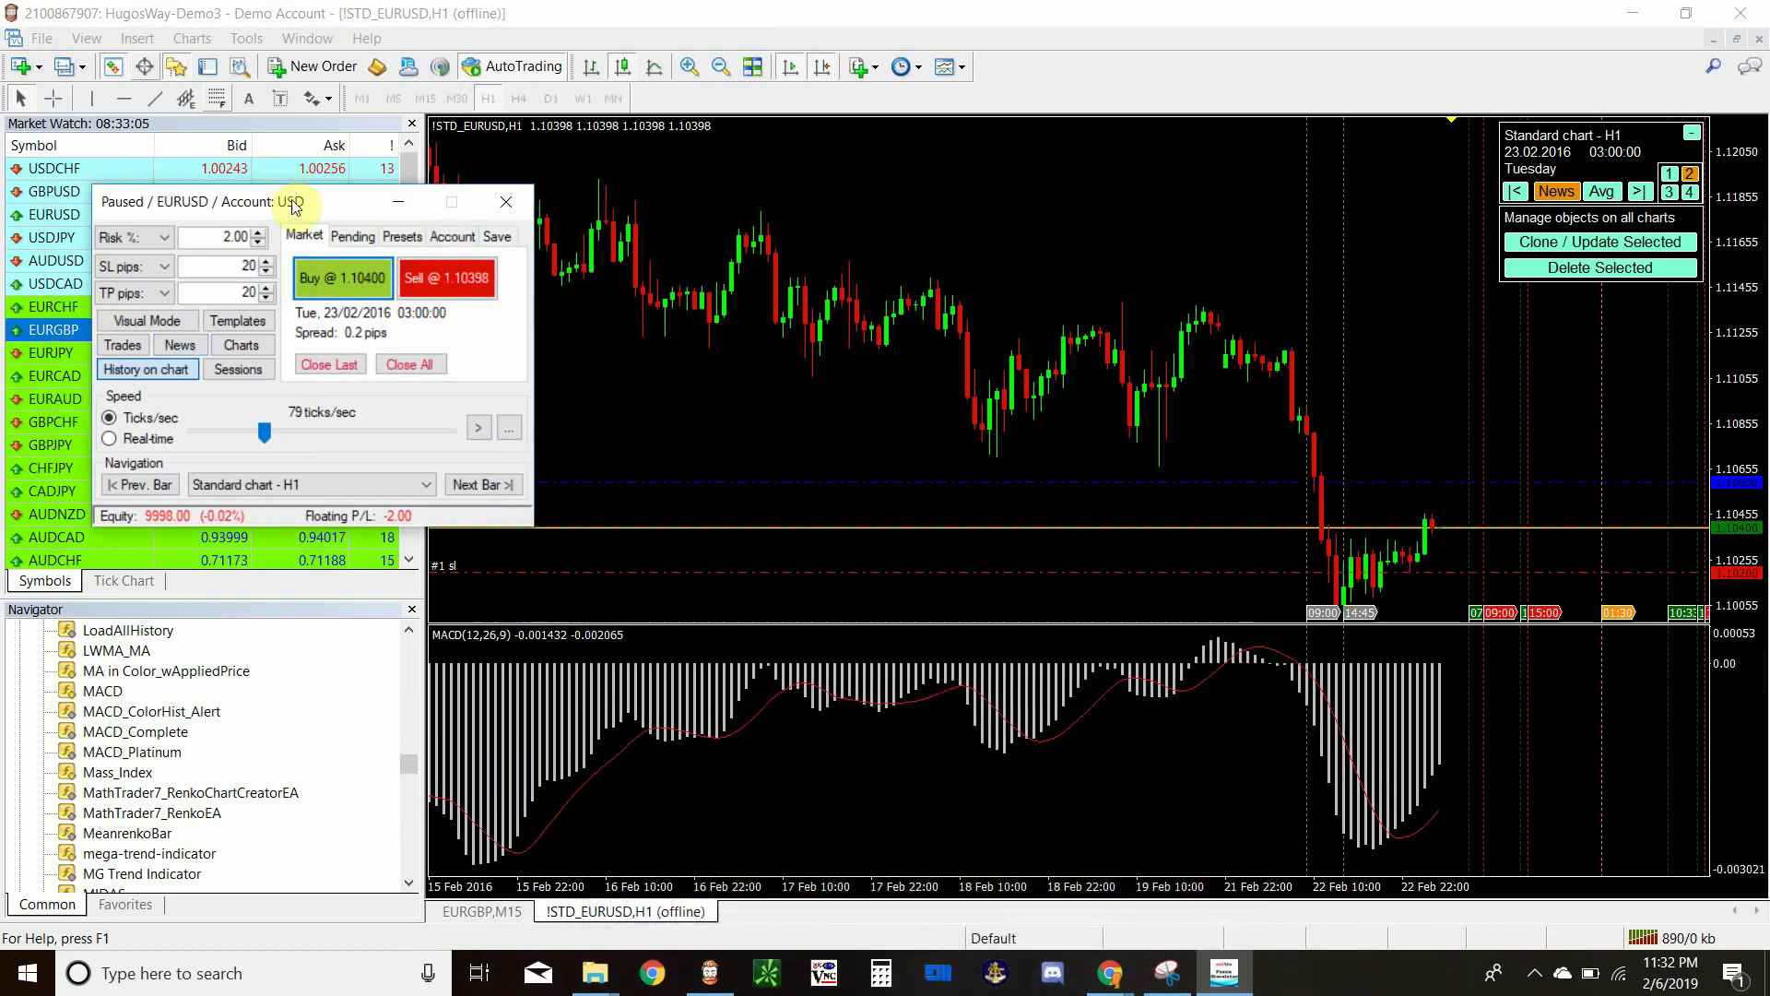
pyautogui.moveTo(292, 203); pyautogui.dragTo(159, 157)
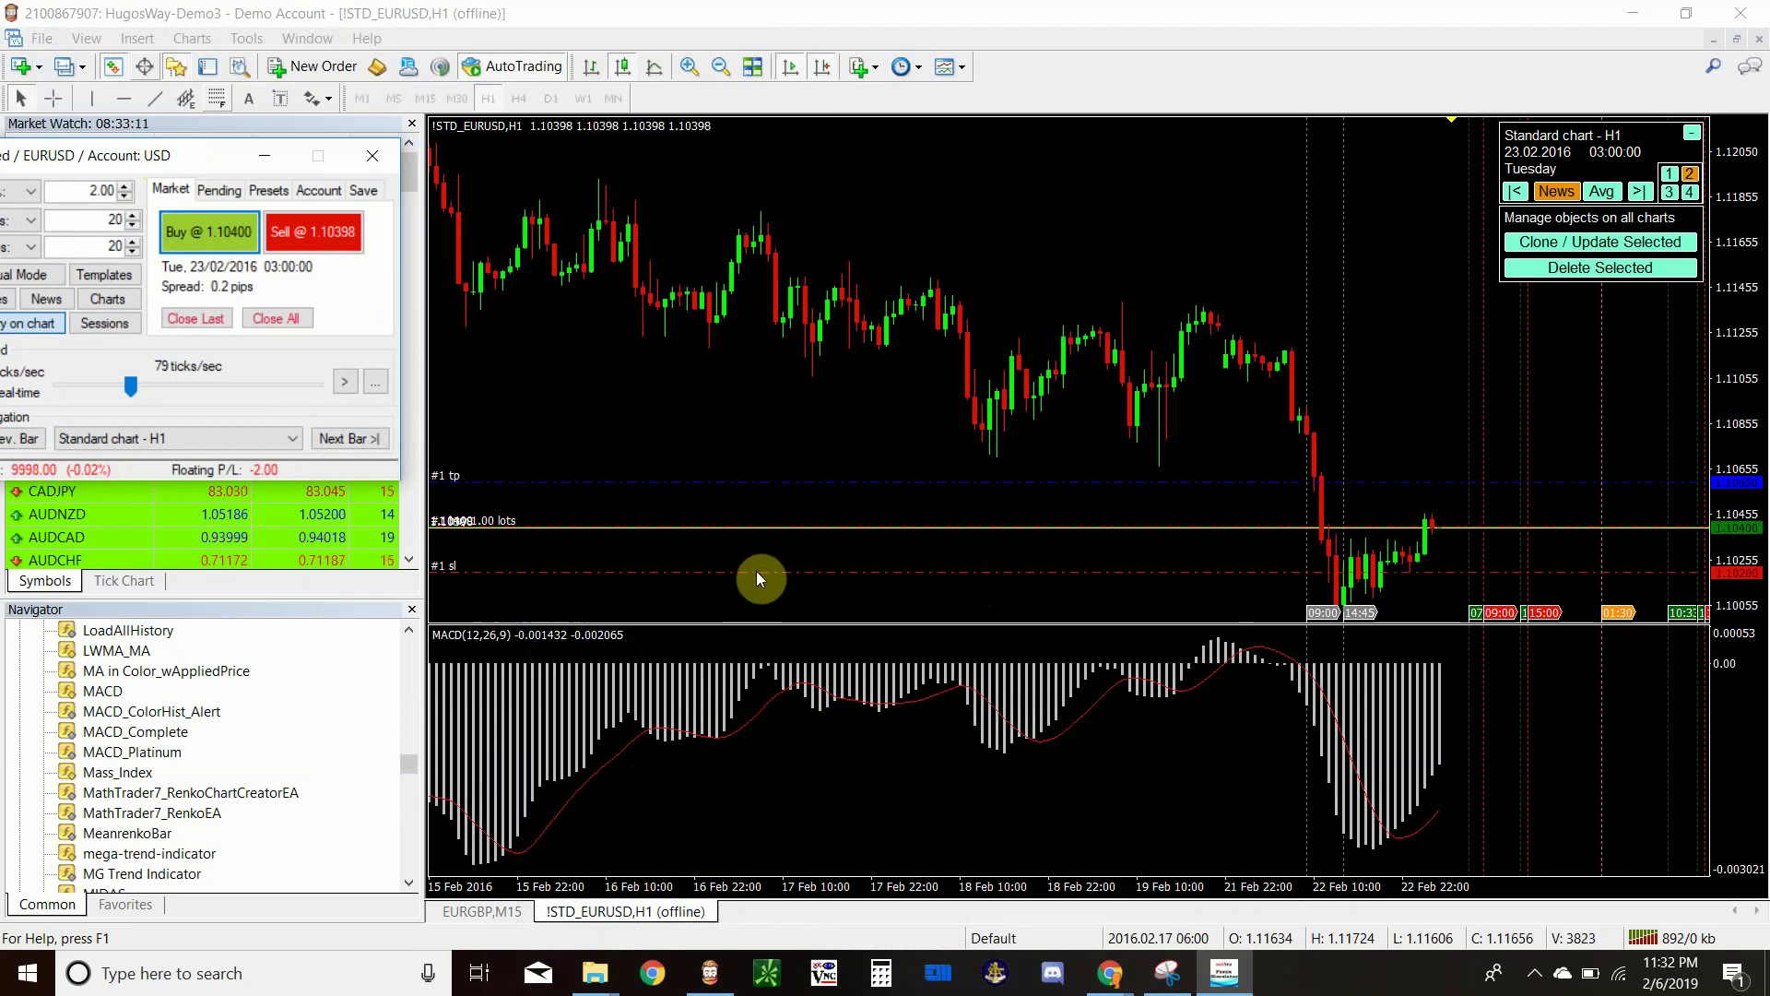
# Step: Advance the simulation with the open buy order bar by bar to 23/02/2016 10:00
pyautogui.click(345, 441)
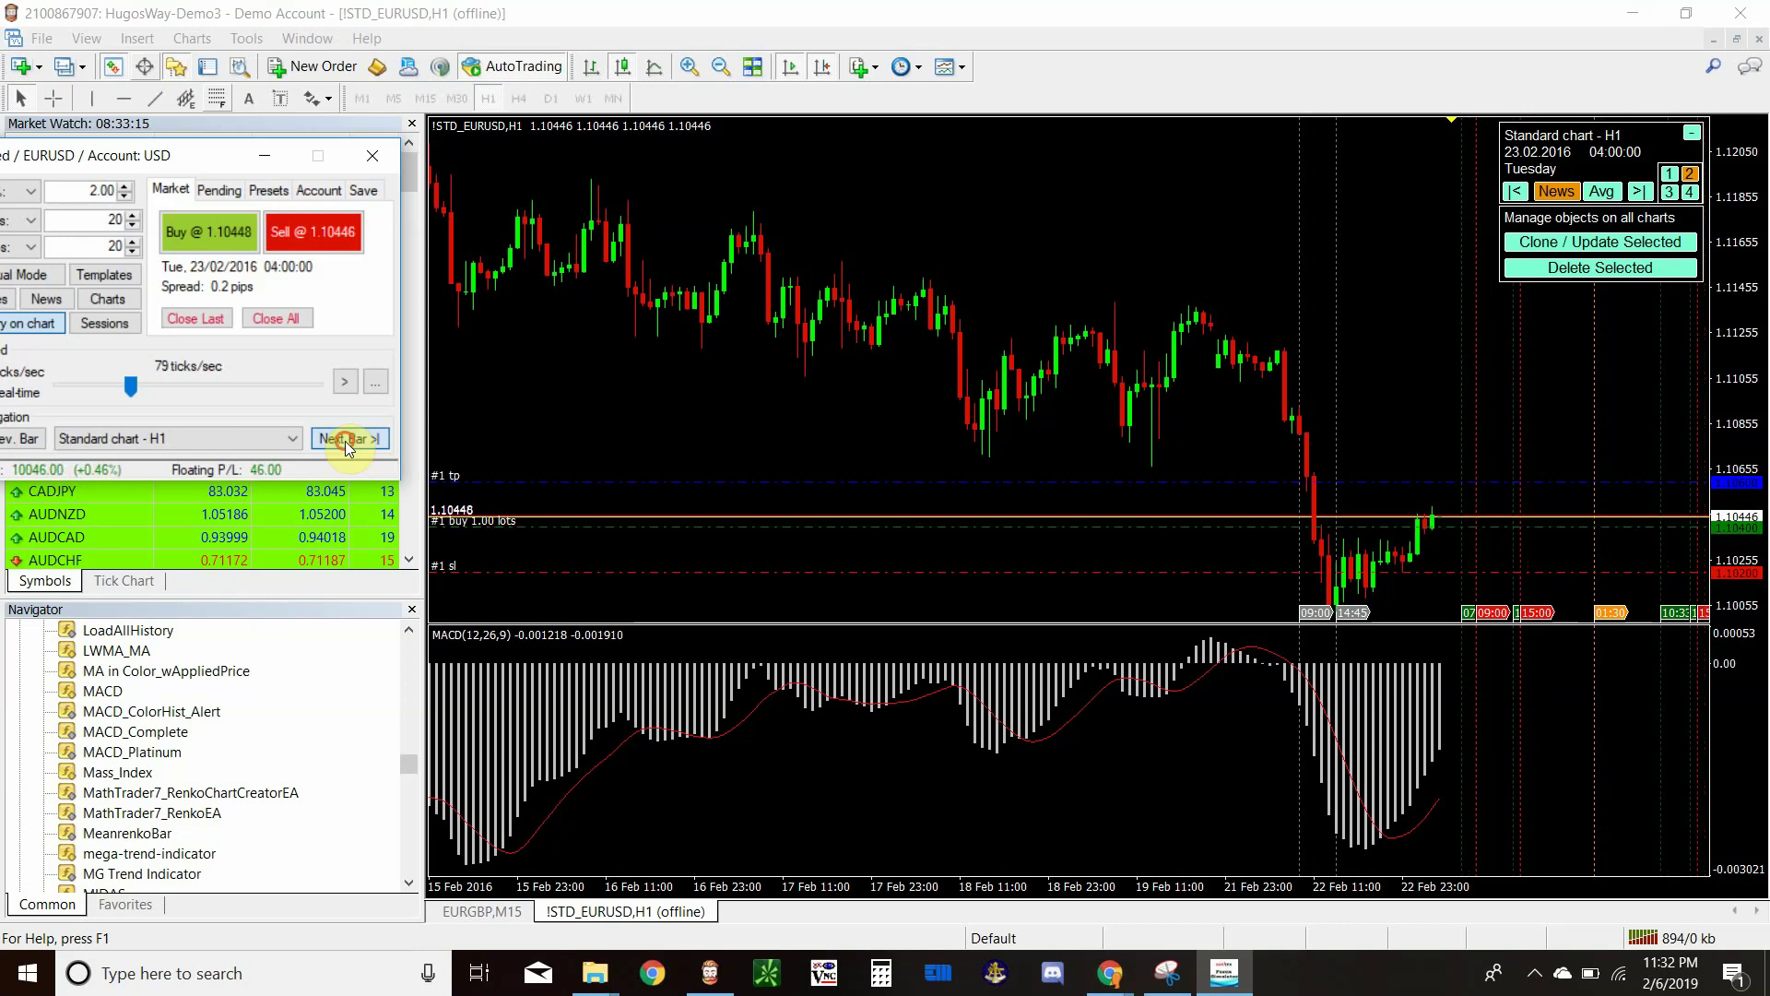
pyautogui.click(345, 440)
pyautogui.click(345, 441)
pyautogui.click(345, 440)
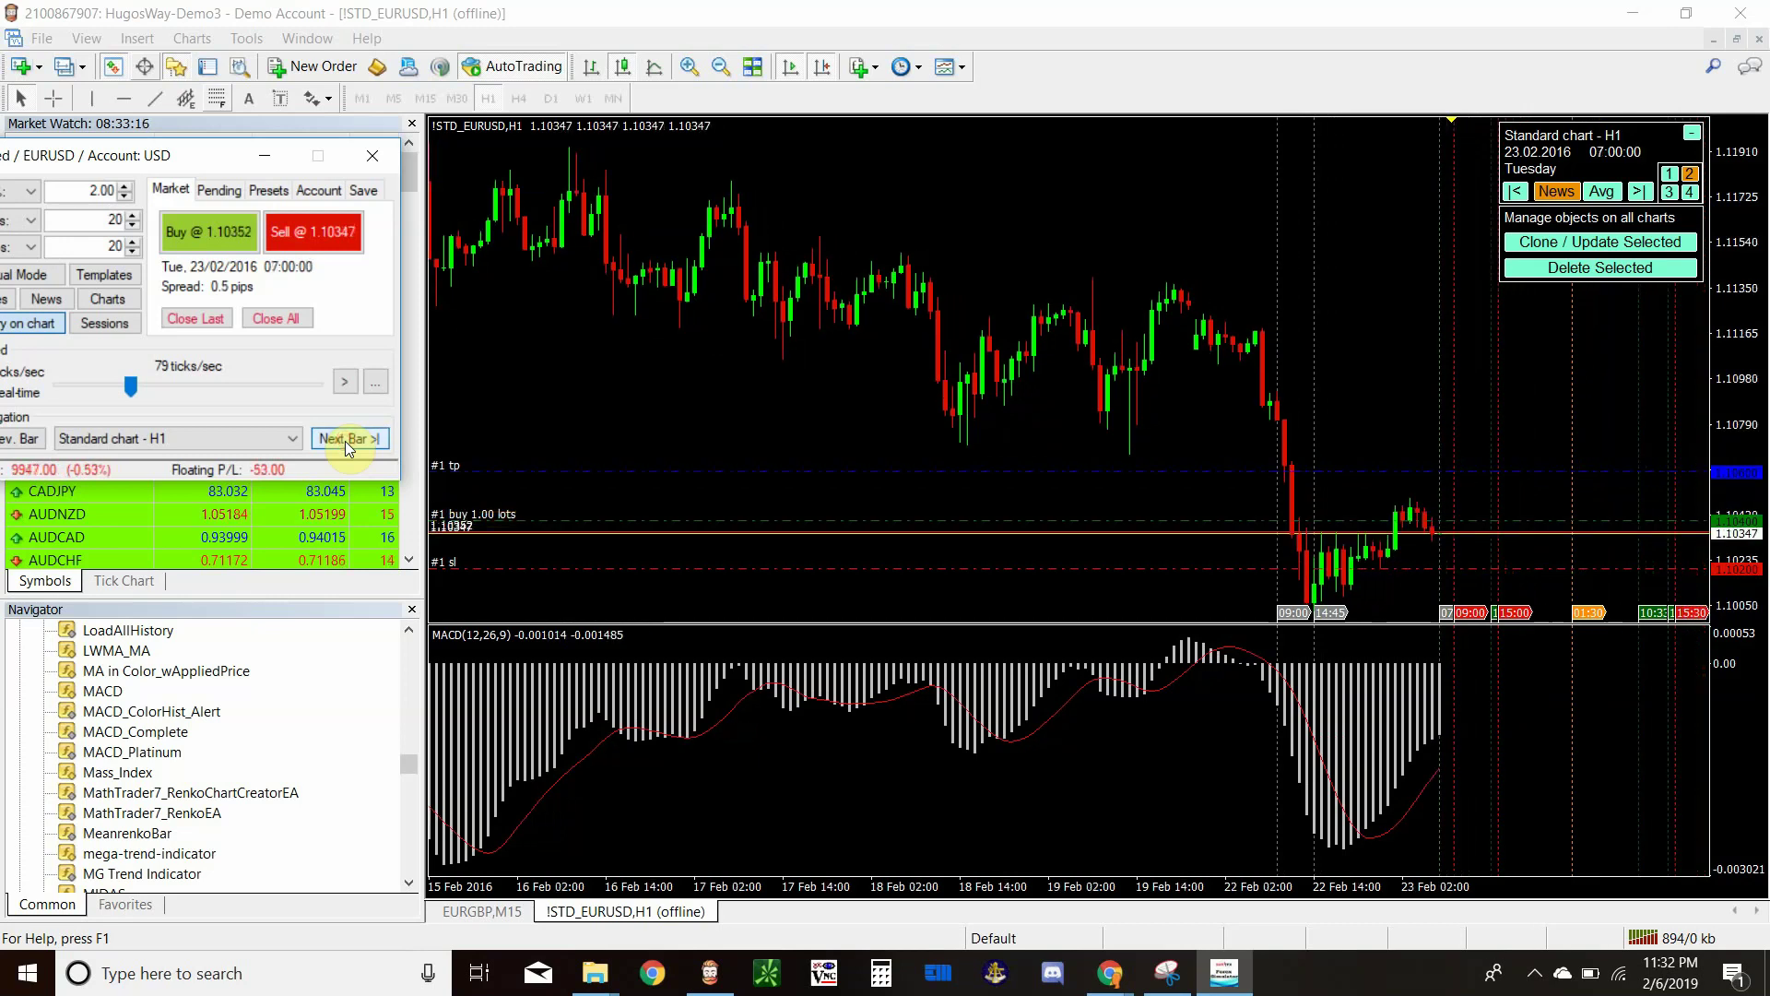
pyautogui.click(345, 440)
pyautogui.click(345, 440)
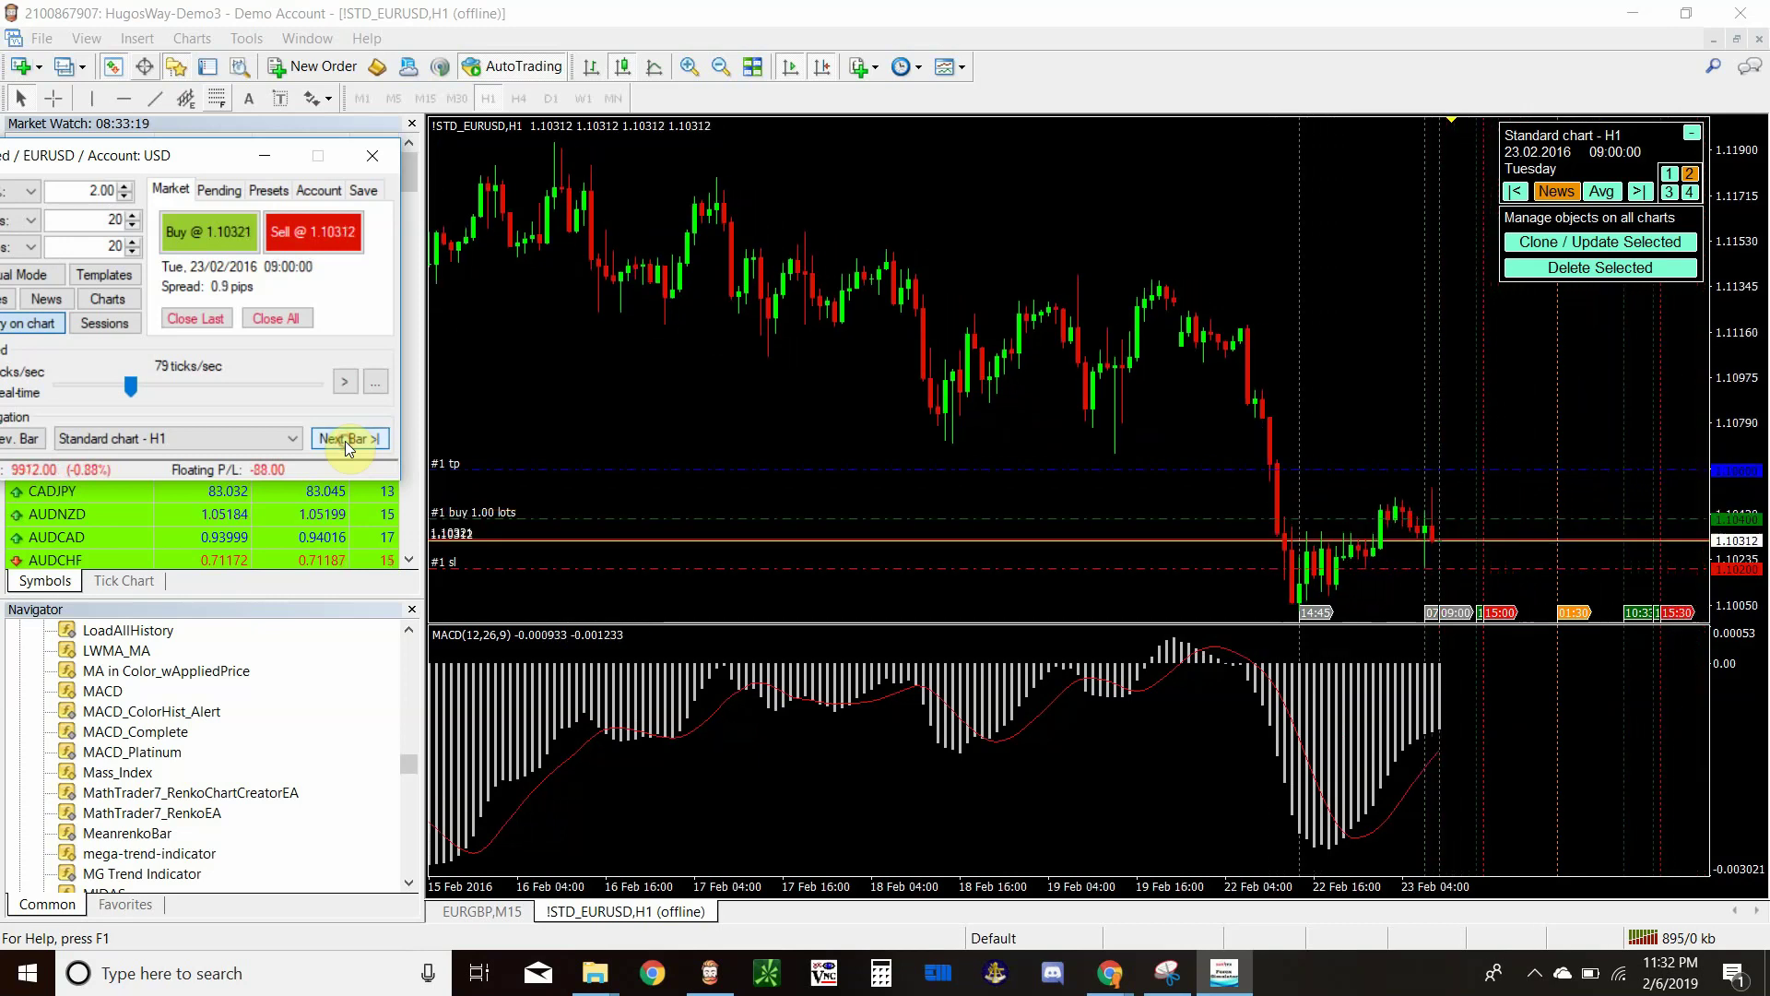
pyautogui.click(345, 441)
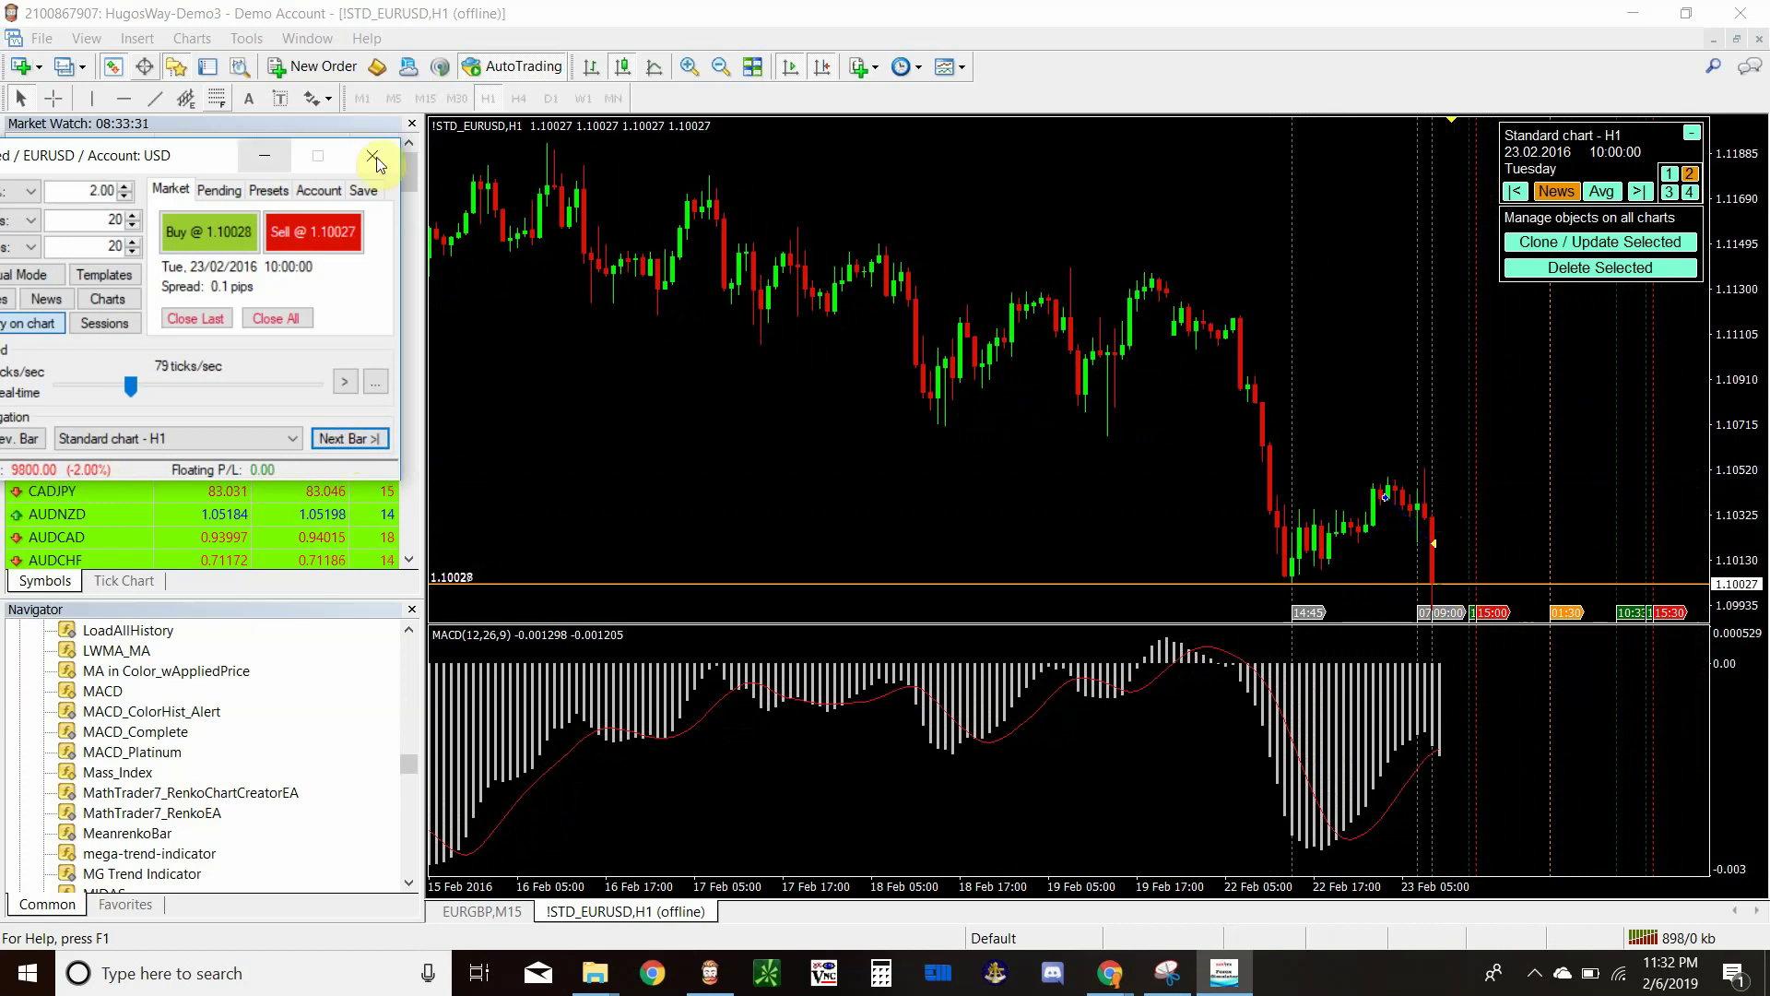
# Step: Sell EURUSD at market with the same risk, stop loss and take profit, and bring the simulator panel fully into view
pyautogui.click(328, 239)
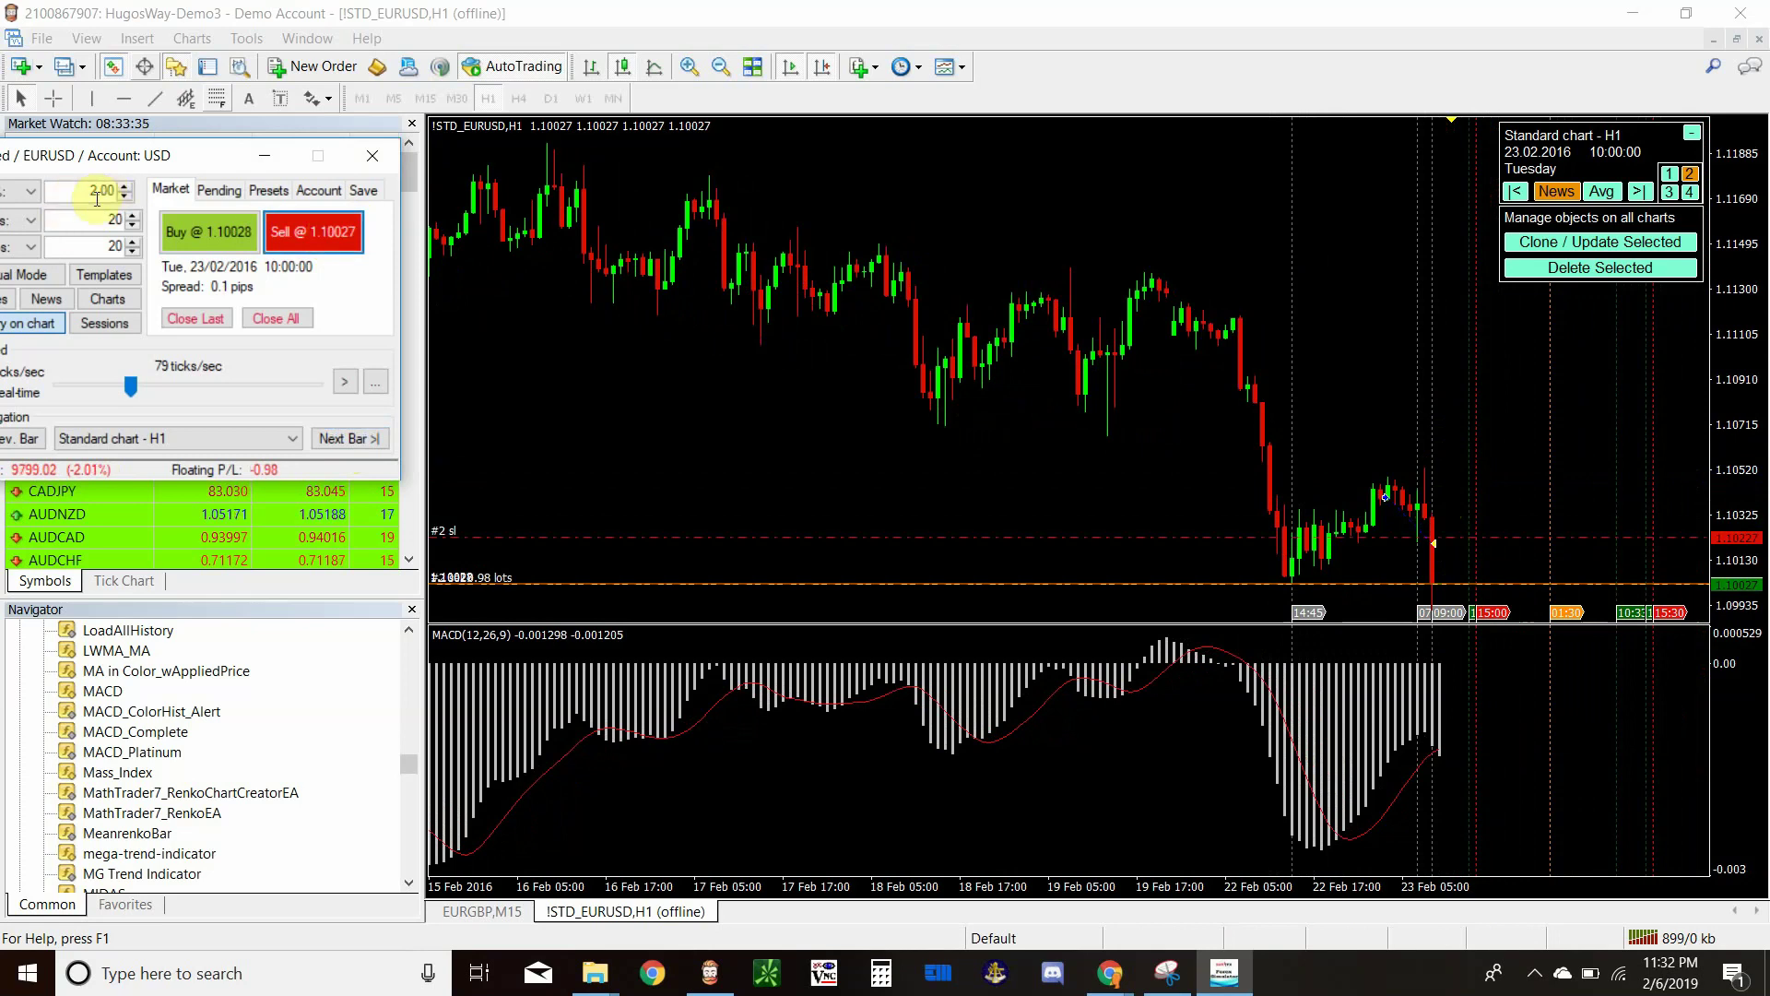
pyautogui.click(180, 159)
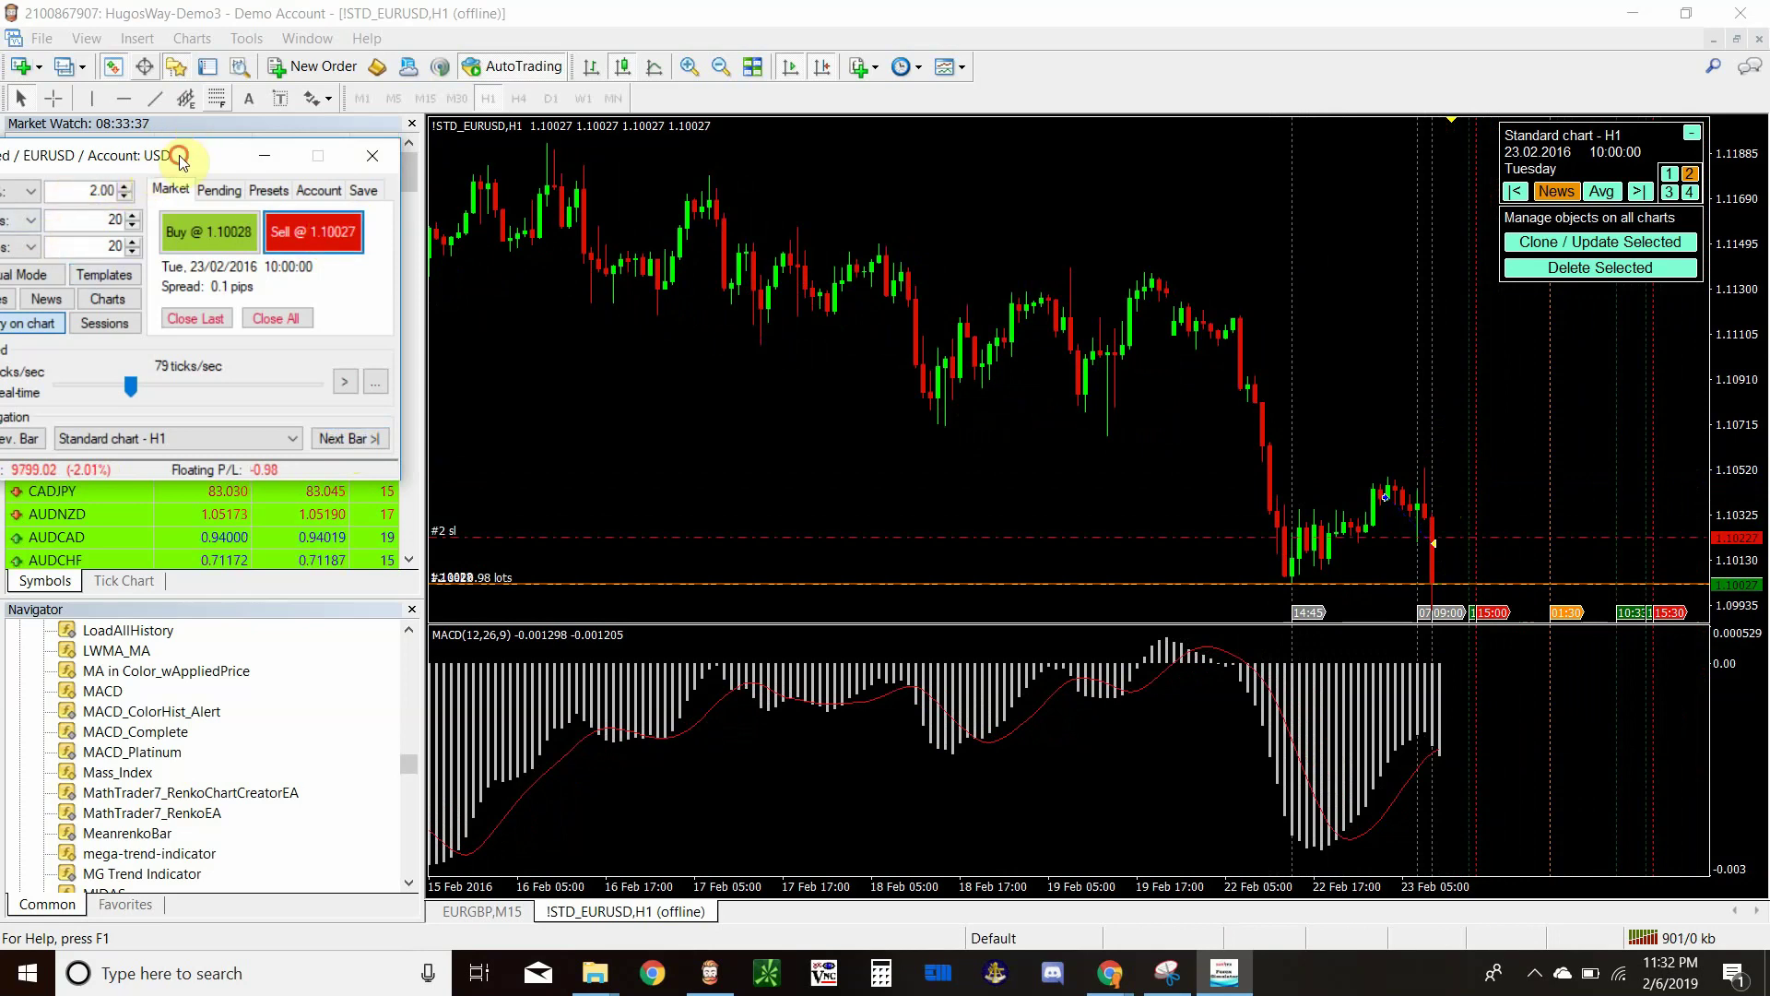
pyautogui.moveTo(180, 158); pyautogui.dragTo(414, 110)
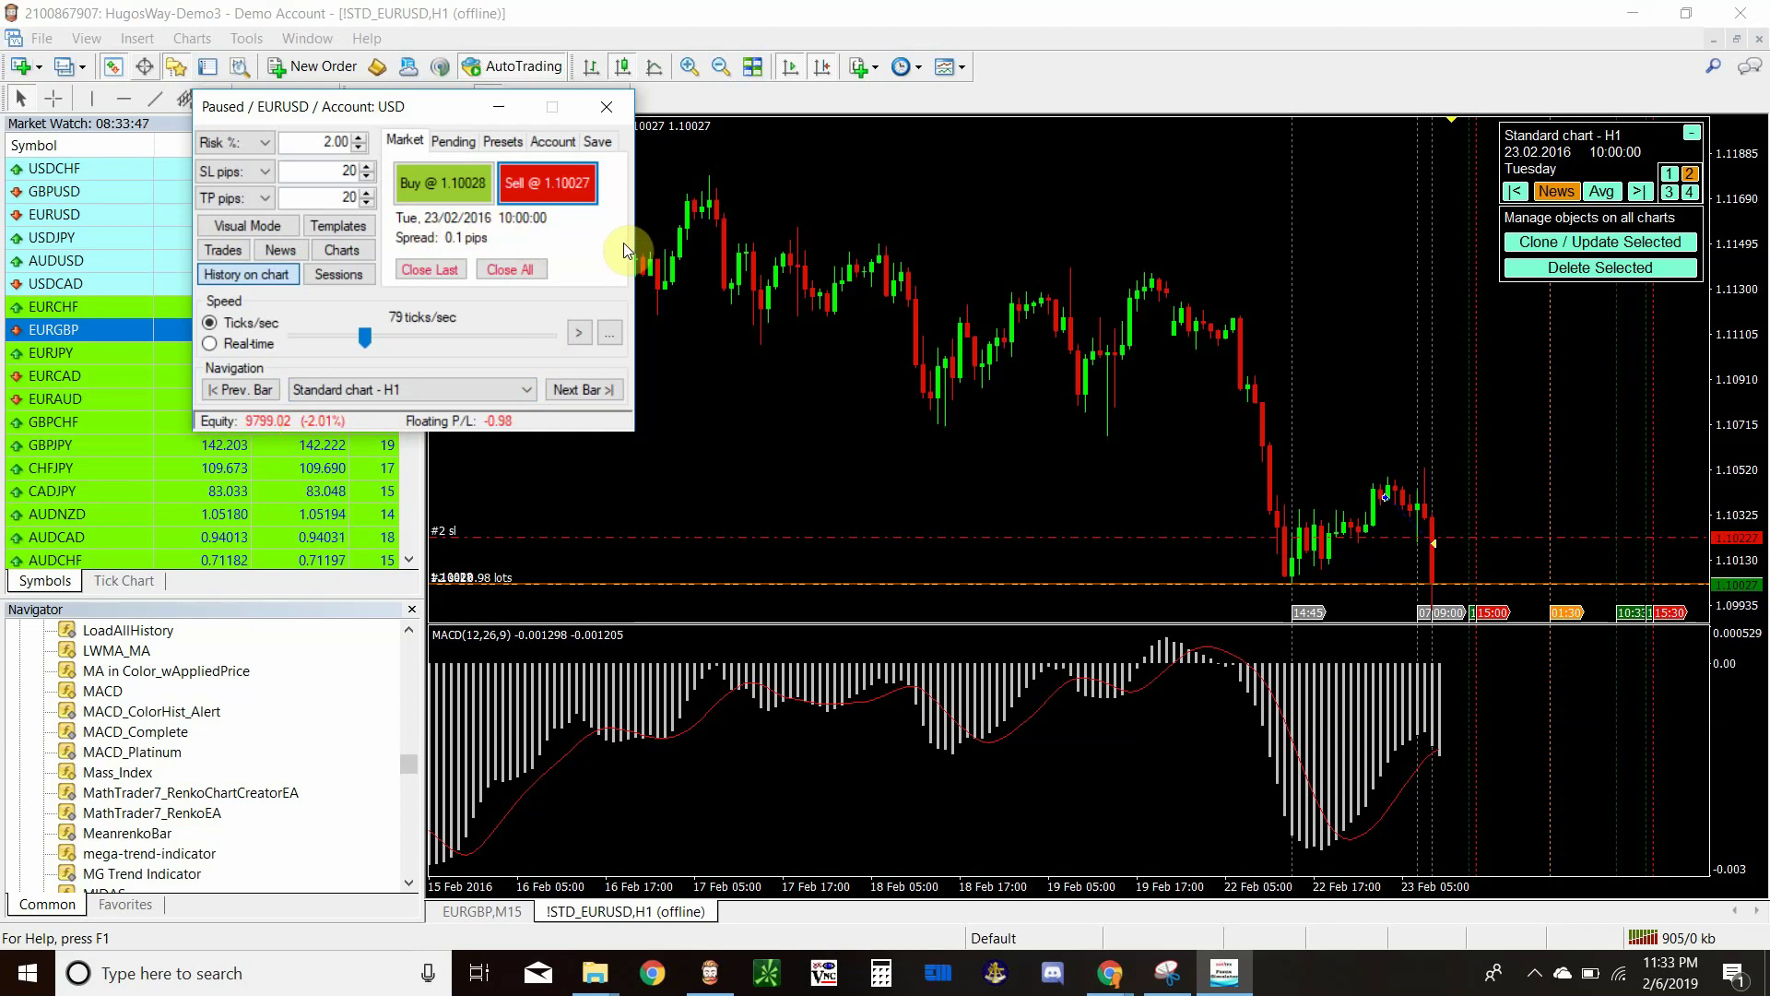
# Step: Advance the simulation with the open sell order bar by bar to 23/02/2016 16:00
pyautogui.click(589, 389)
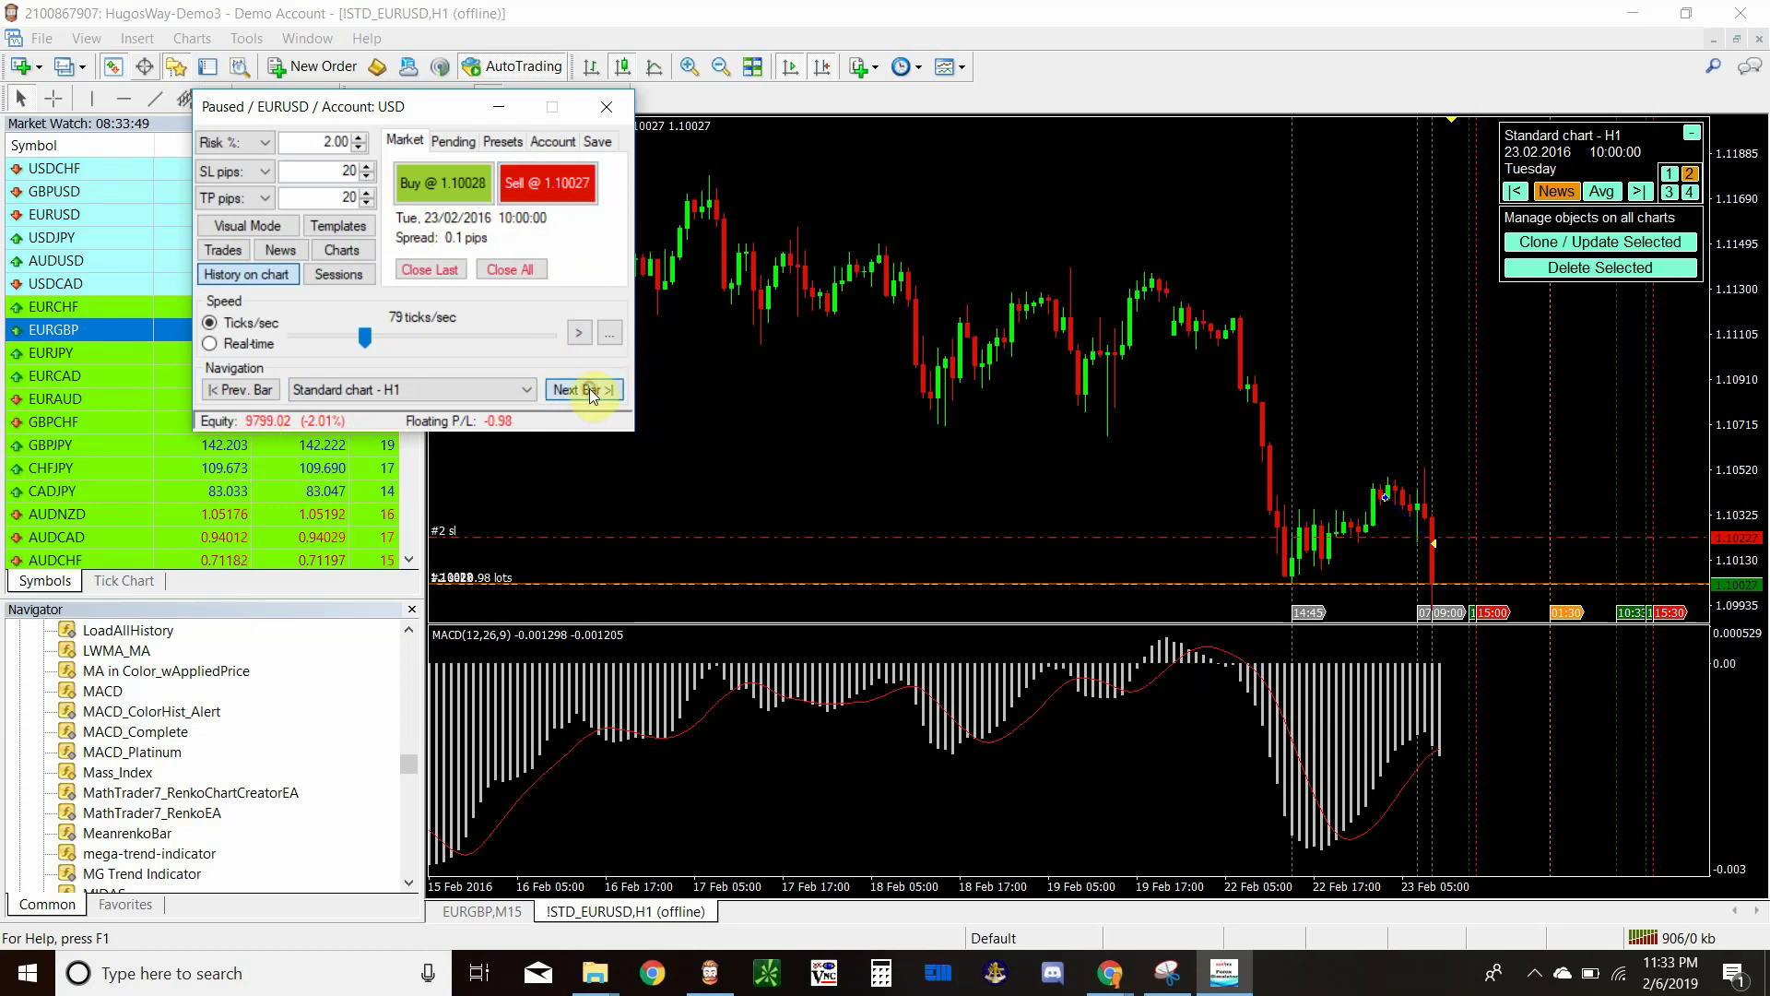
pyautogui.click(581, 396)
pyautogui.click(581, 397)
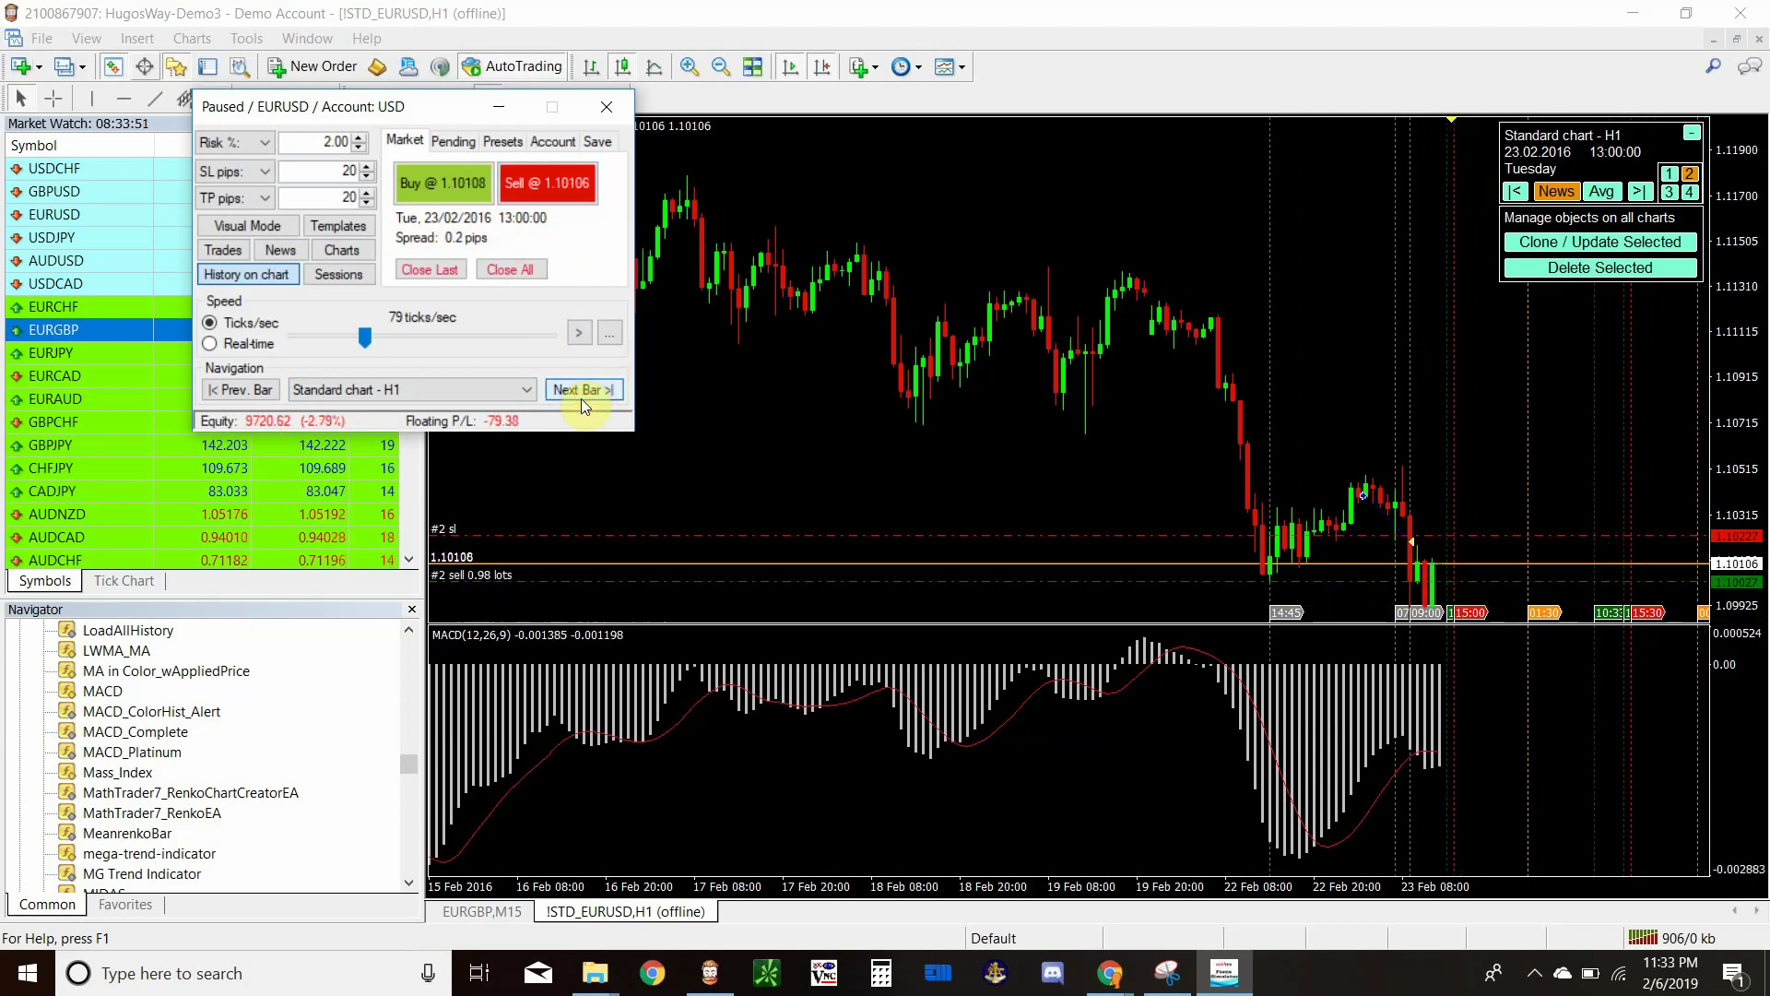
pyautogui.click(581, 398)
pyautogui.click(581, 398)
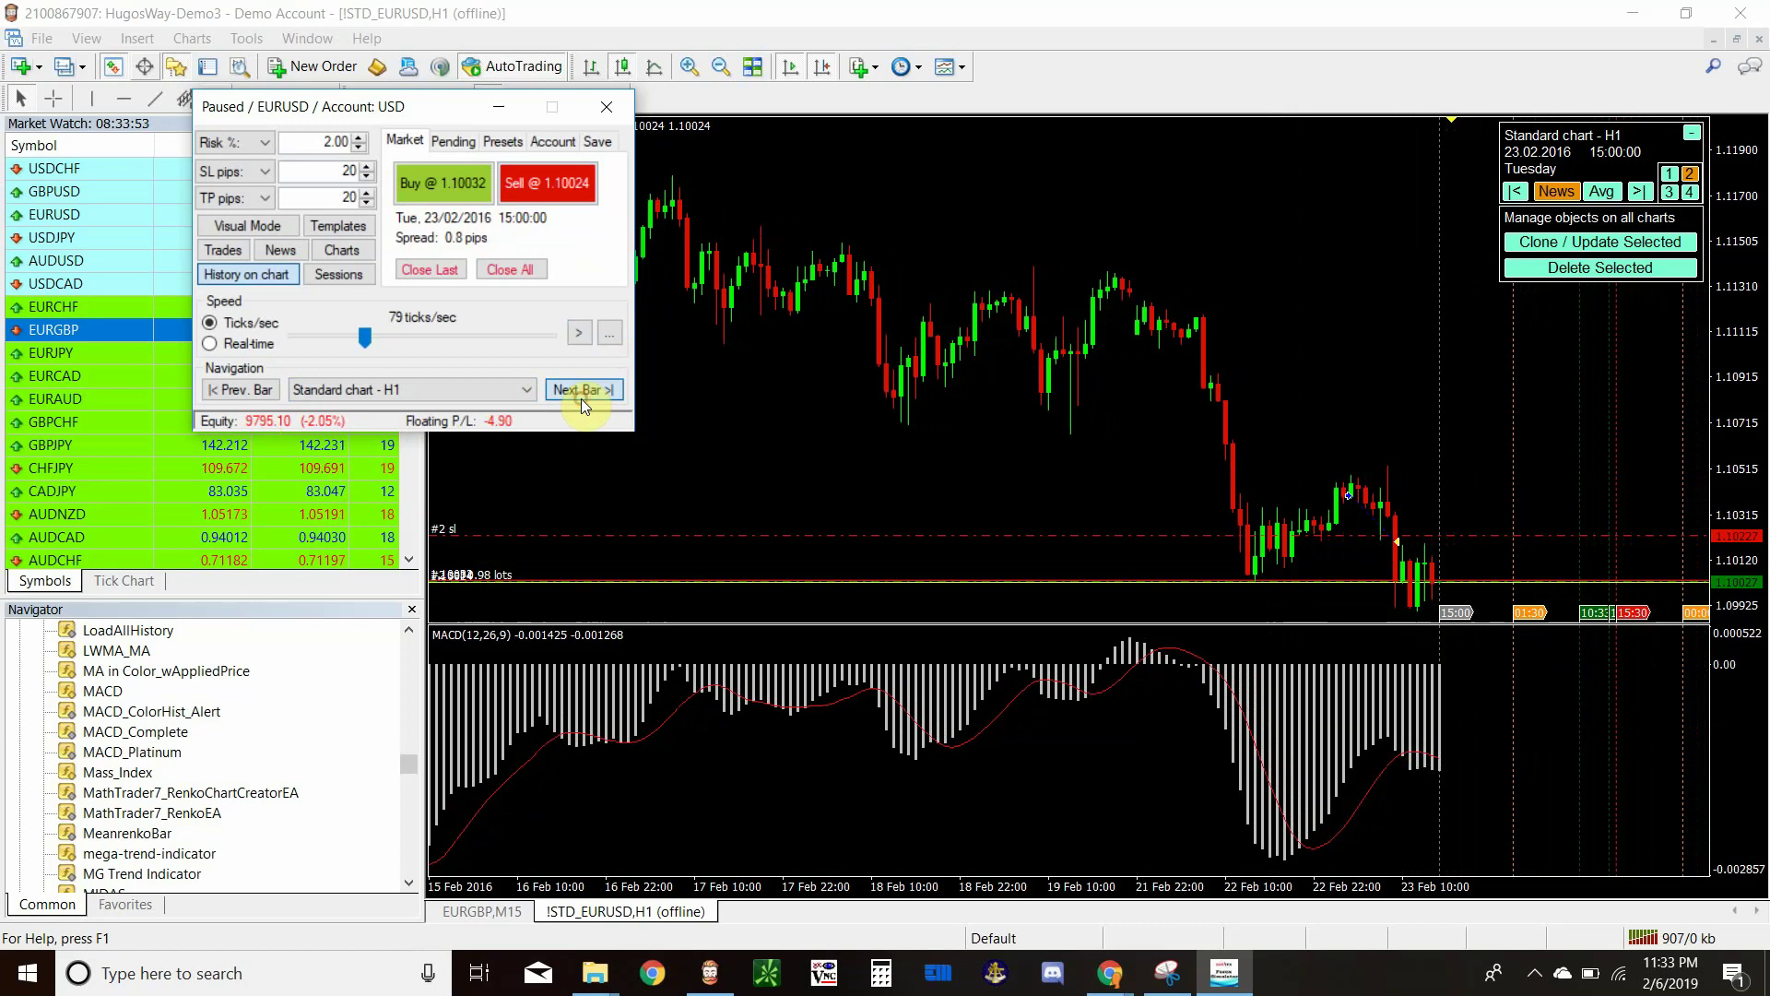
pyautogui.click(581, 399)
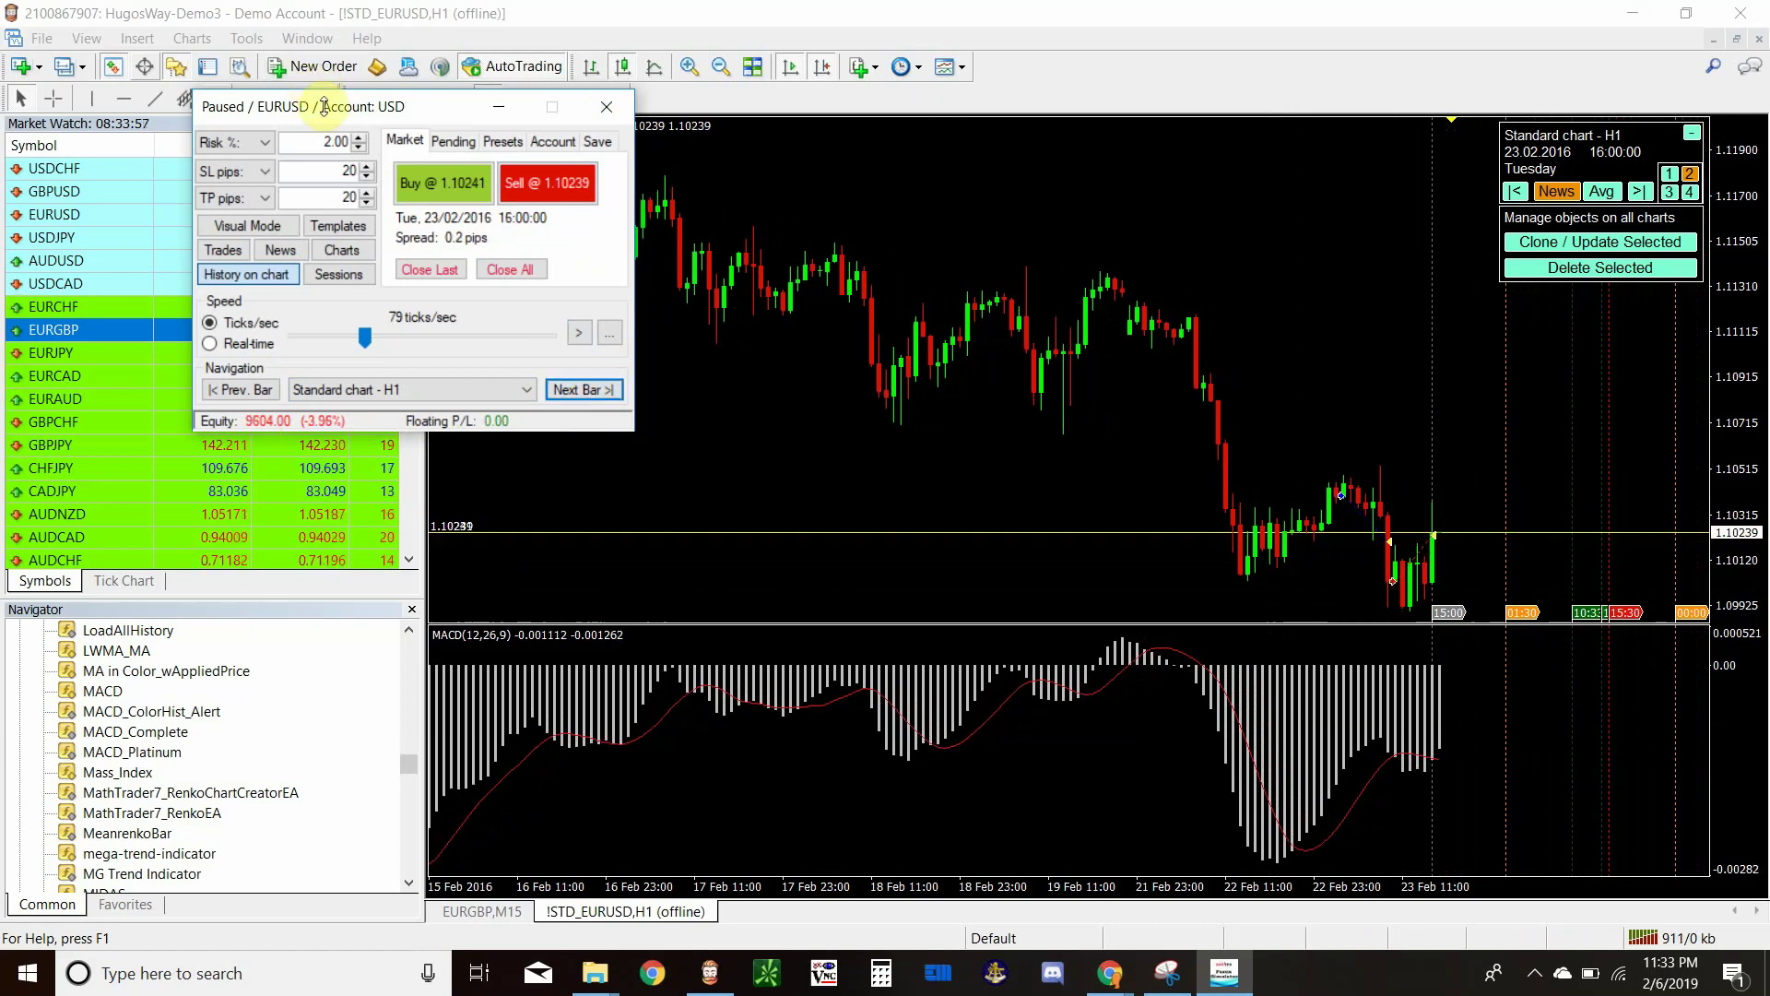
# Step: Reposition the simulator panel and examine its pending order types, including Buy Stop and Buy Limit
pyautogui.moveTo(419, 103); pyautogui.dragTo(363, 129)
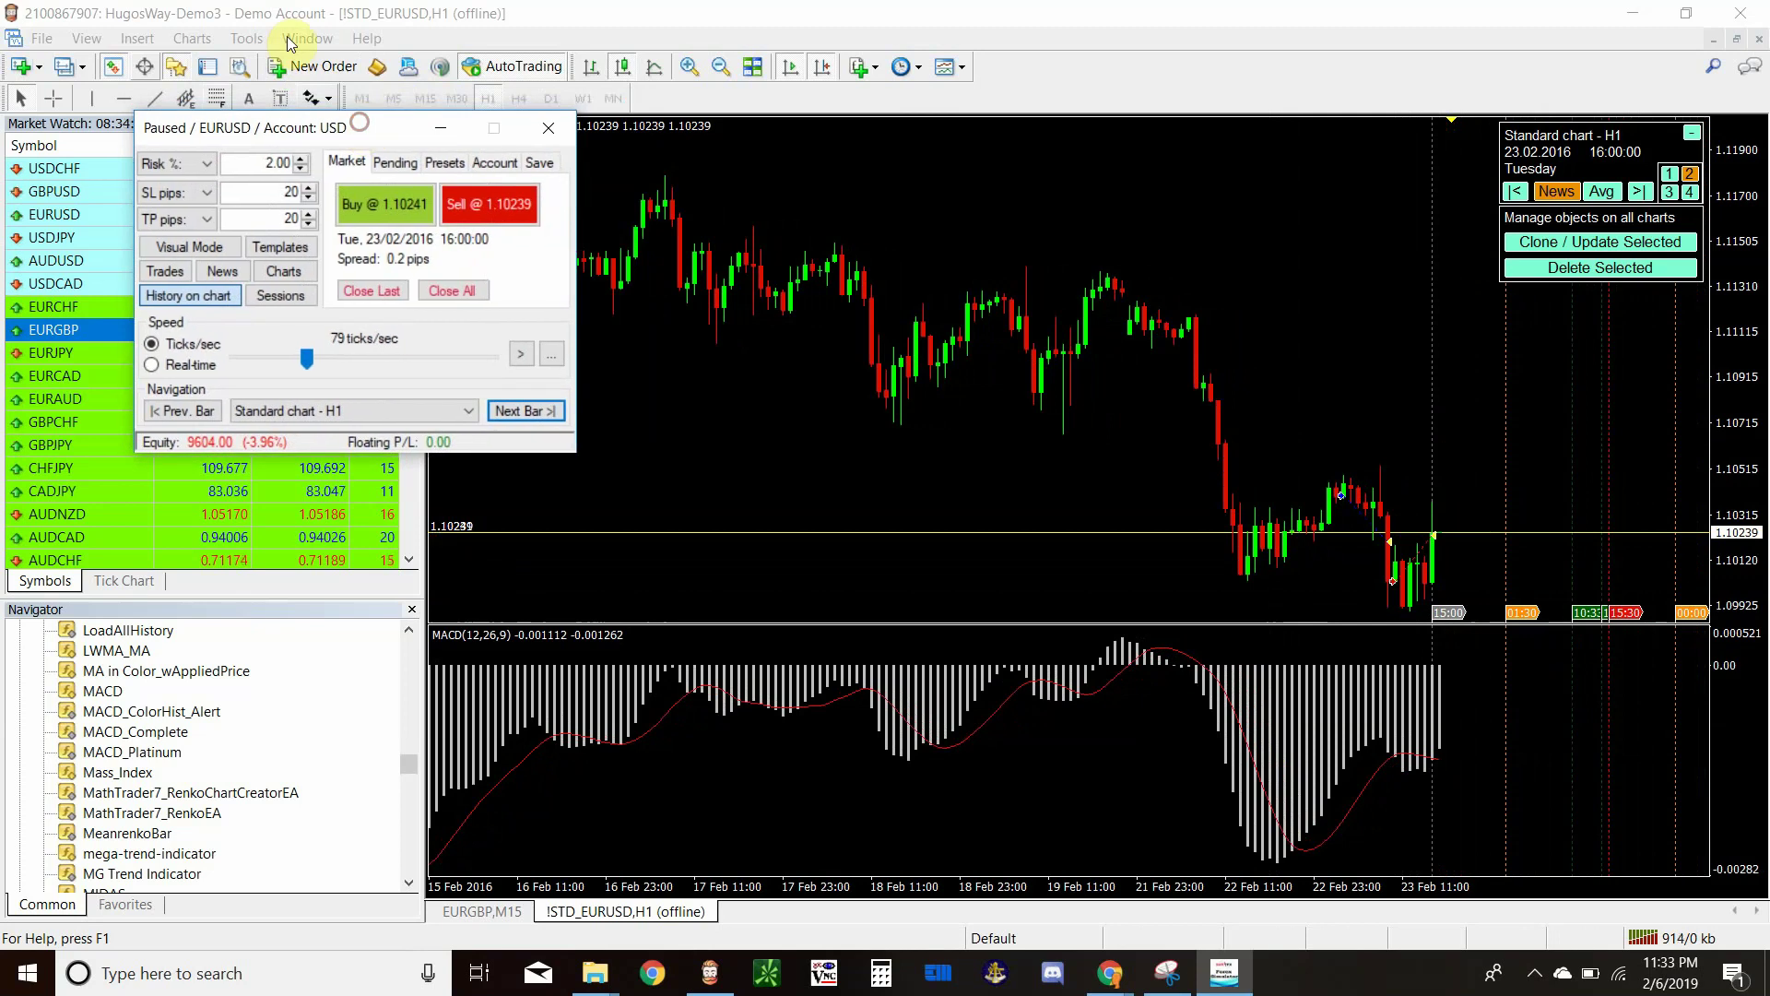
pyautogui.click(388, 163)
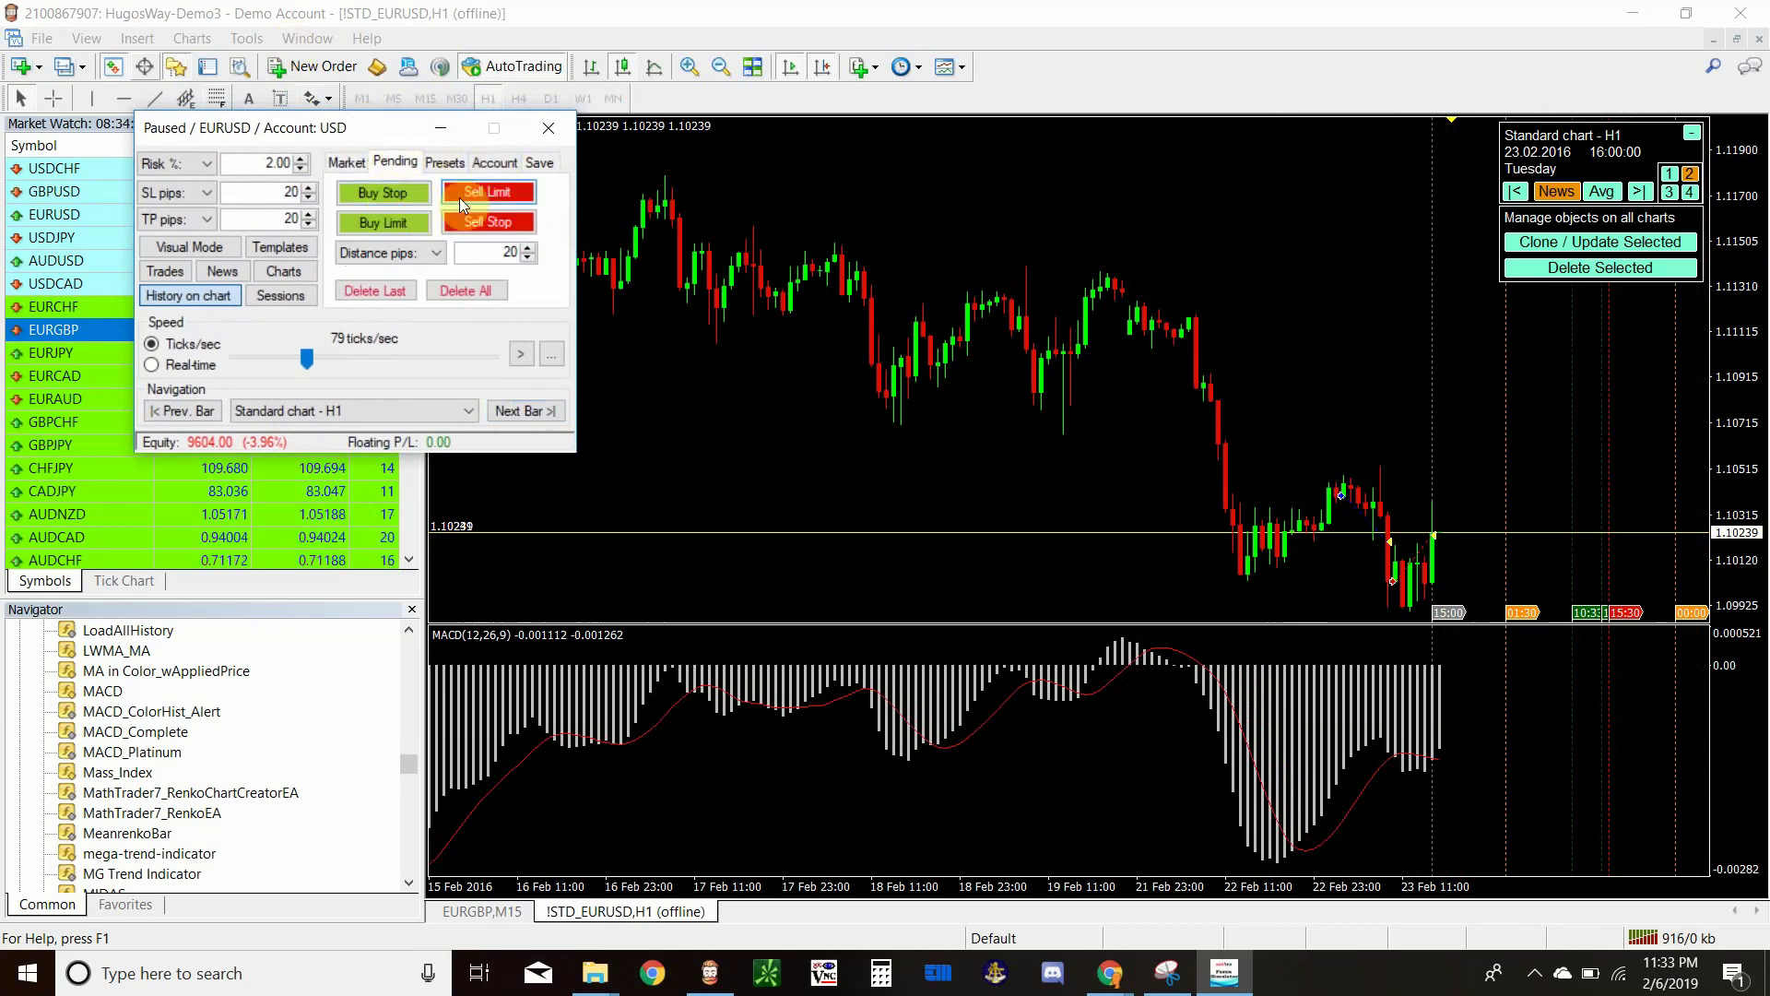
pyautogui.click(400, 189)
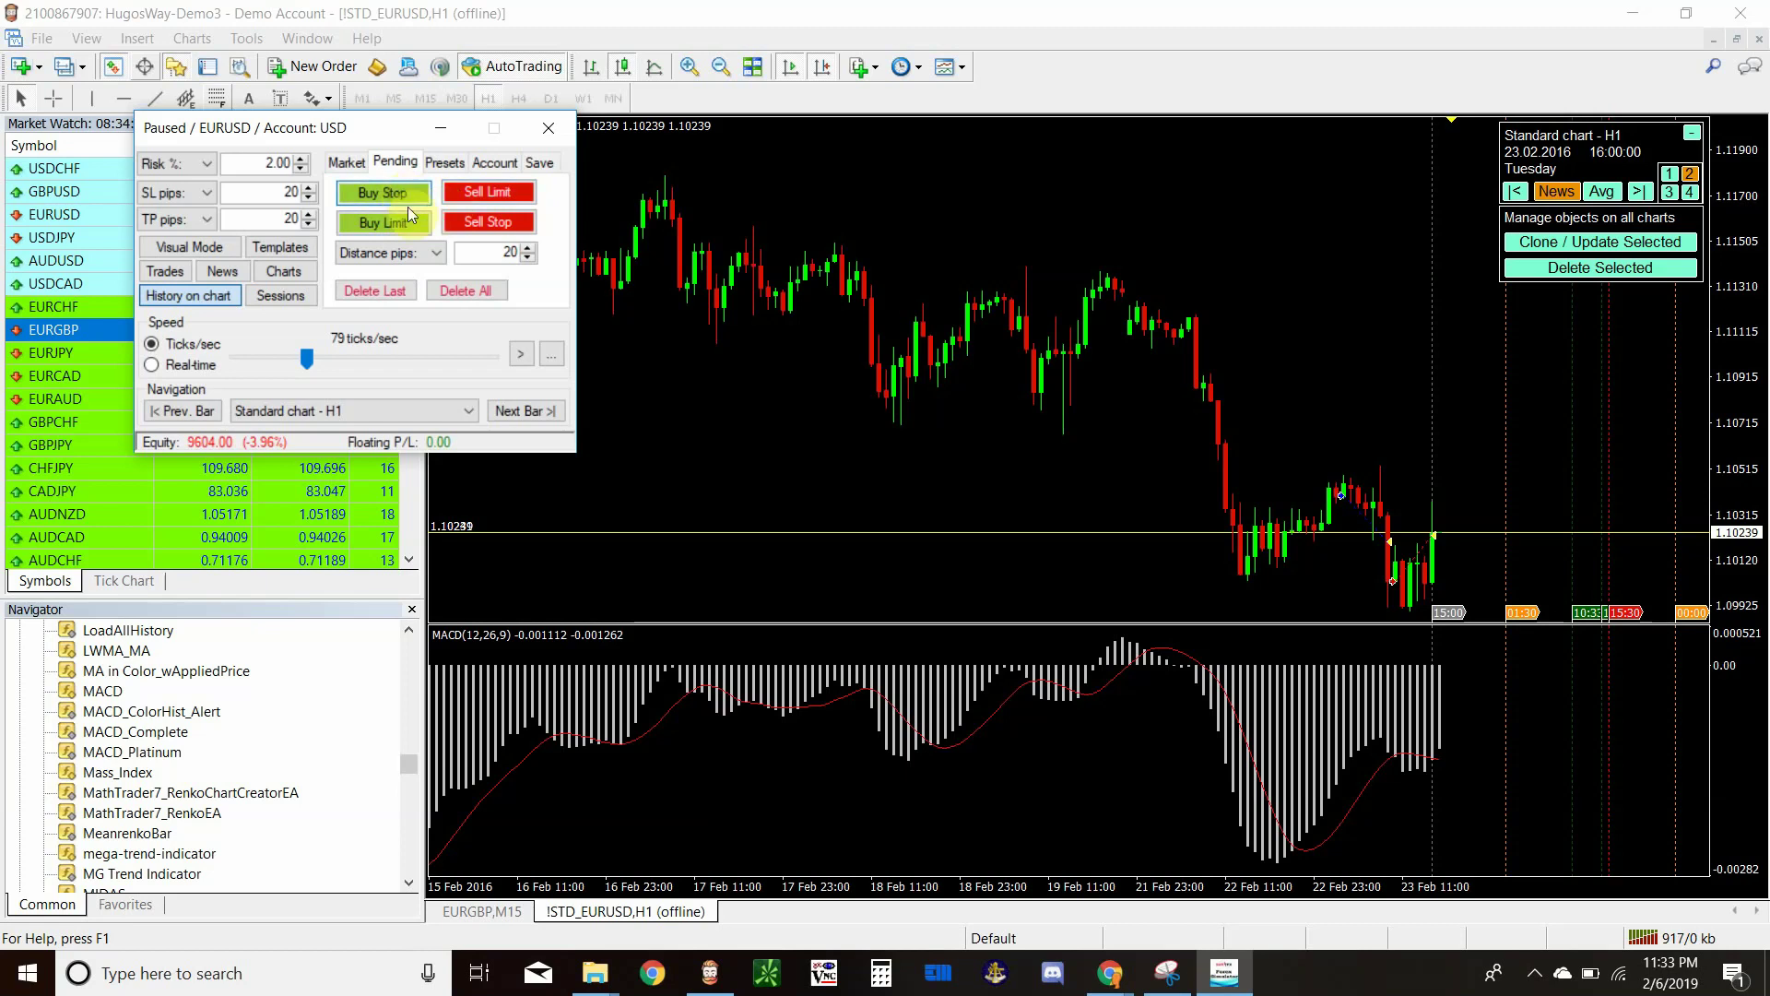
pyautogui.click(419, 197)
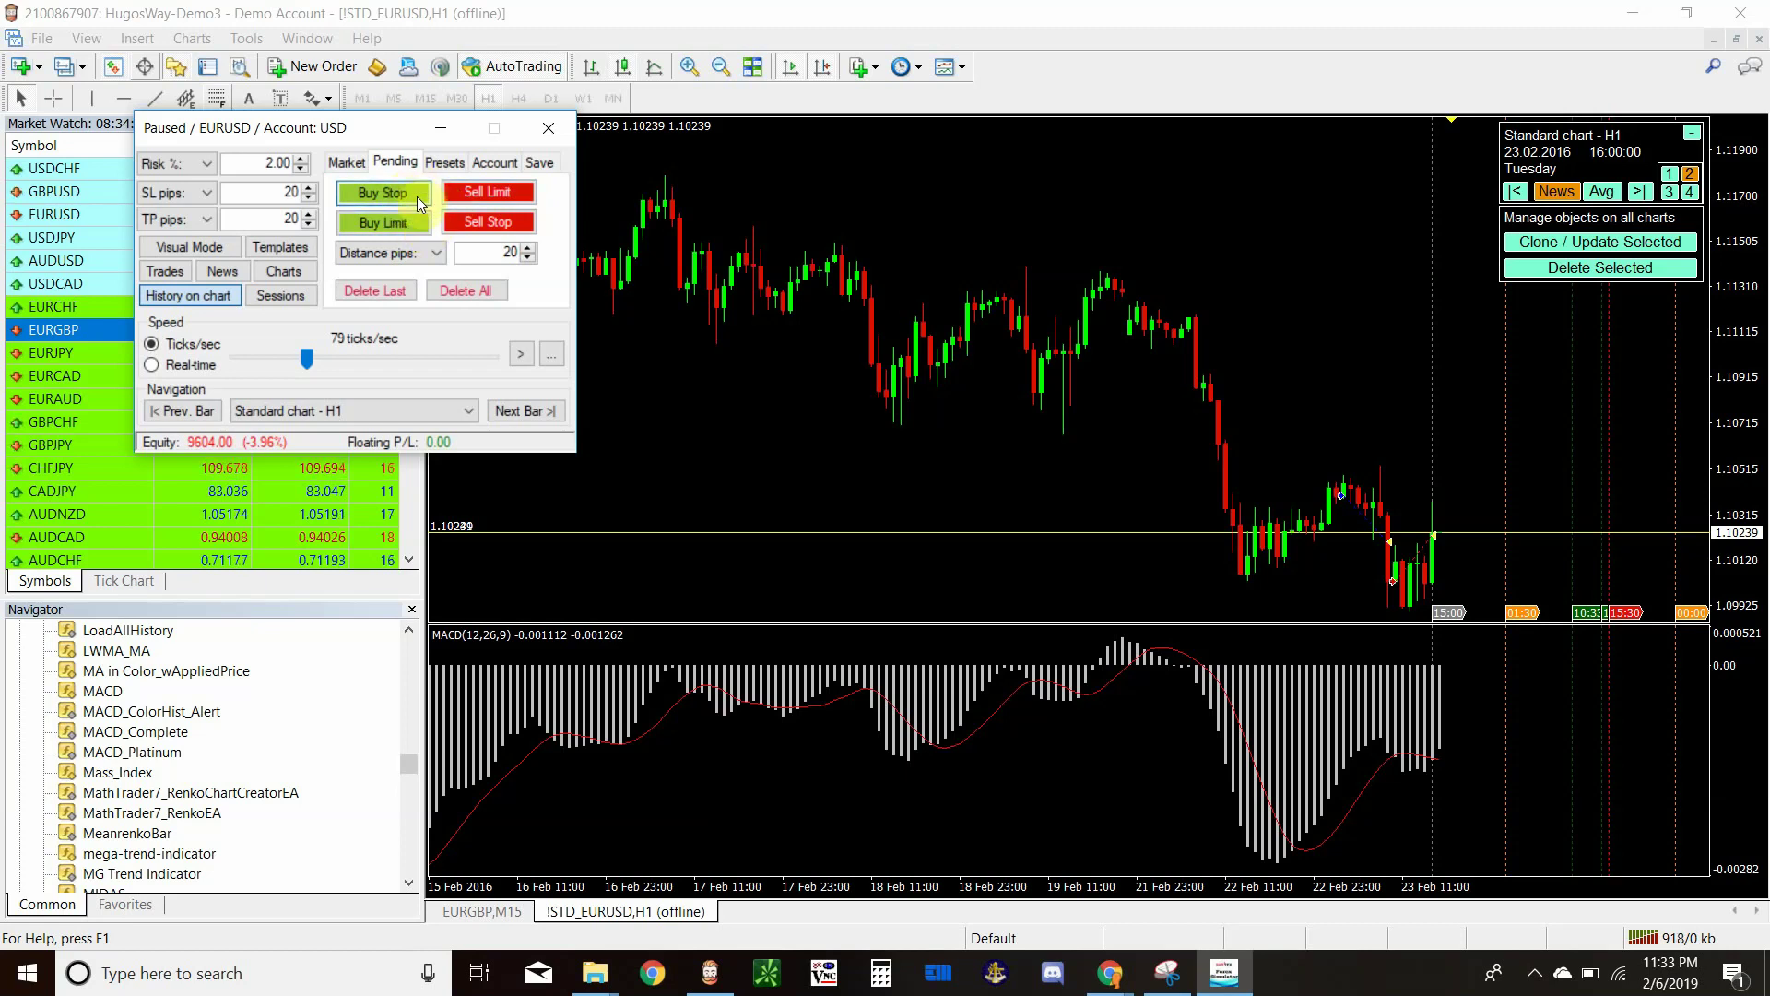
pyautogui.click(415, 221)
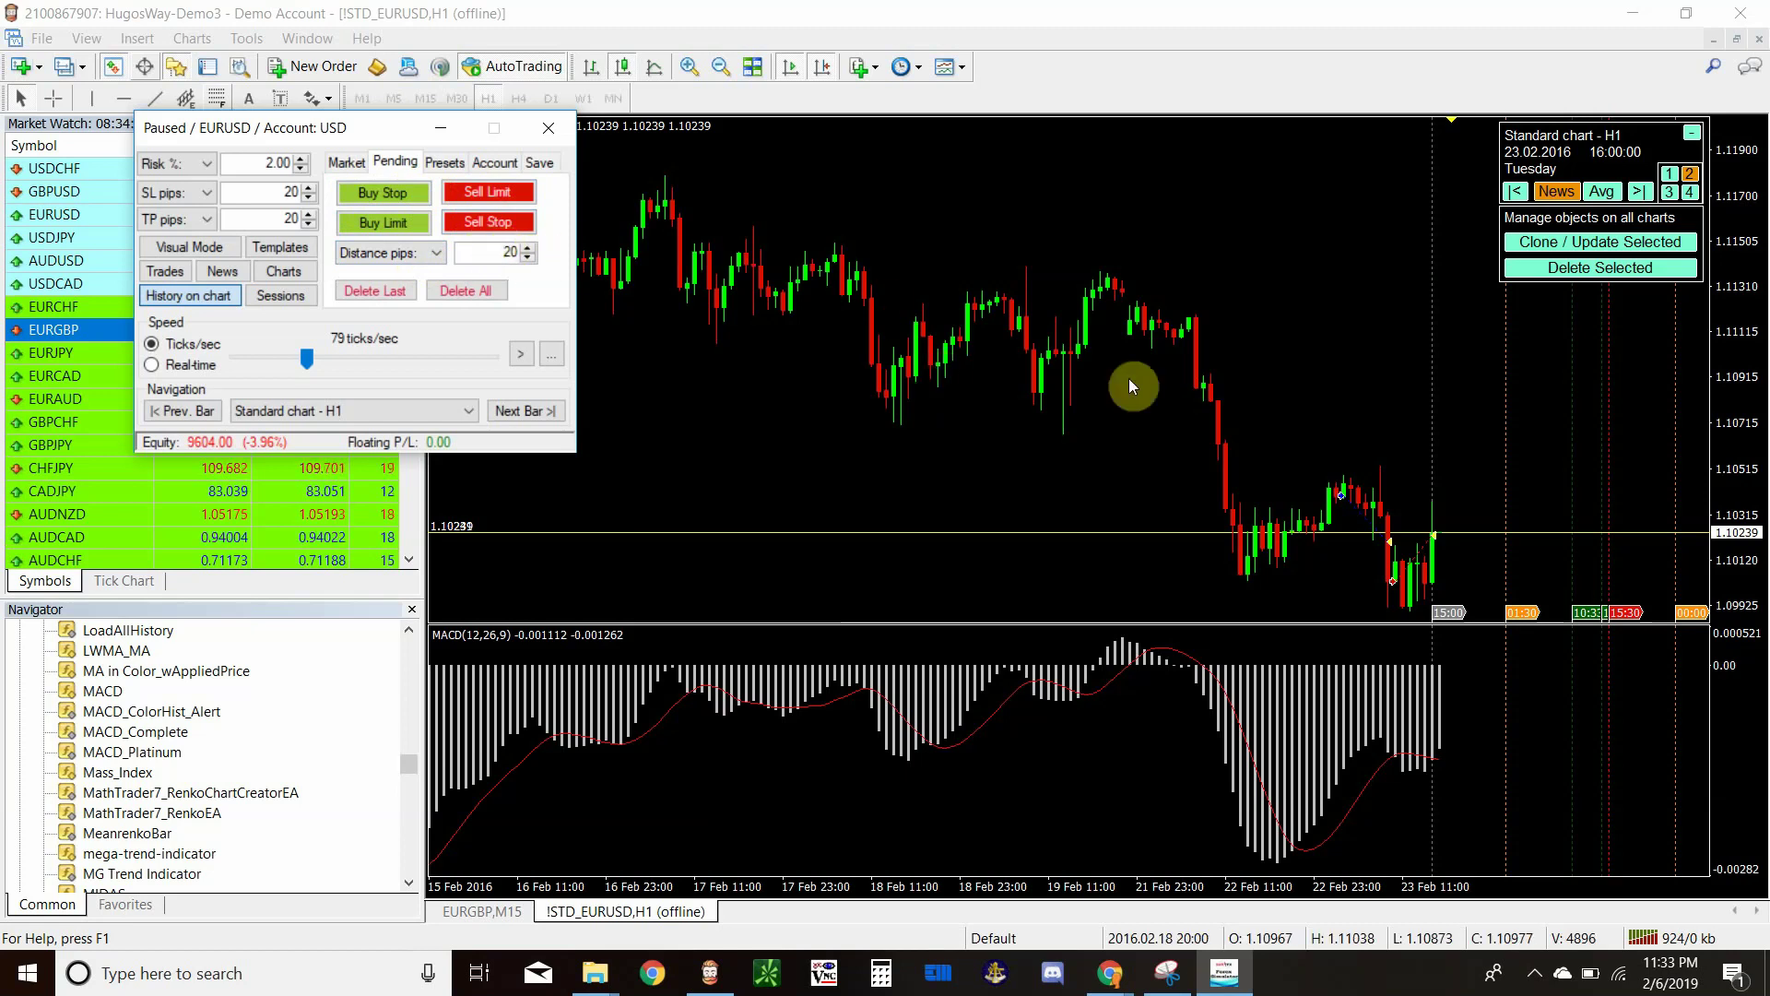
# Step: Place a Buy Stop order 20 pips away with 2% risk and 20-pip stop loss and take profit, and advance to 23/02/2016 18:00
pyautogui.click(389, 195)
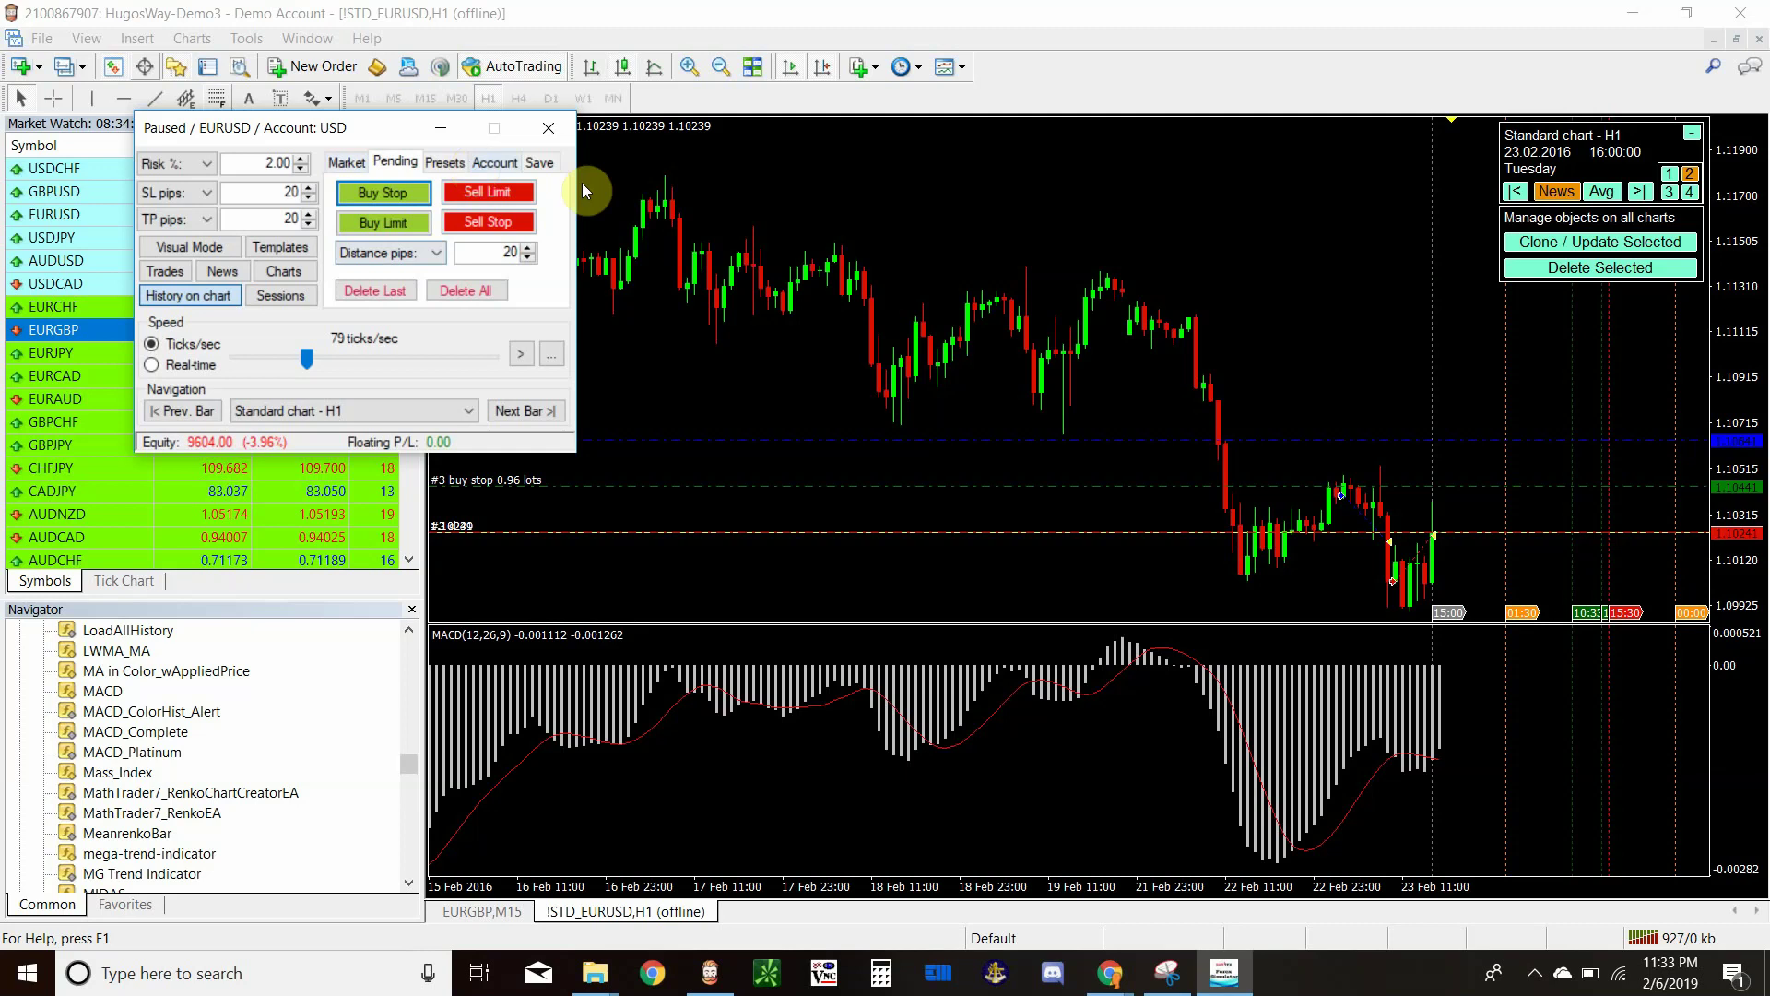
pyautogui.click(513, 410)
pyautogui.click(513, 410)
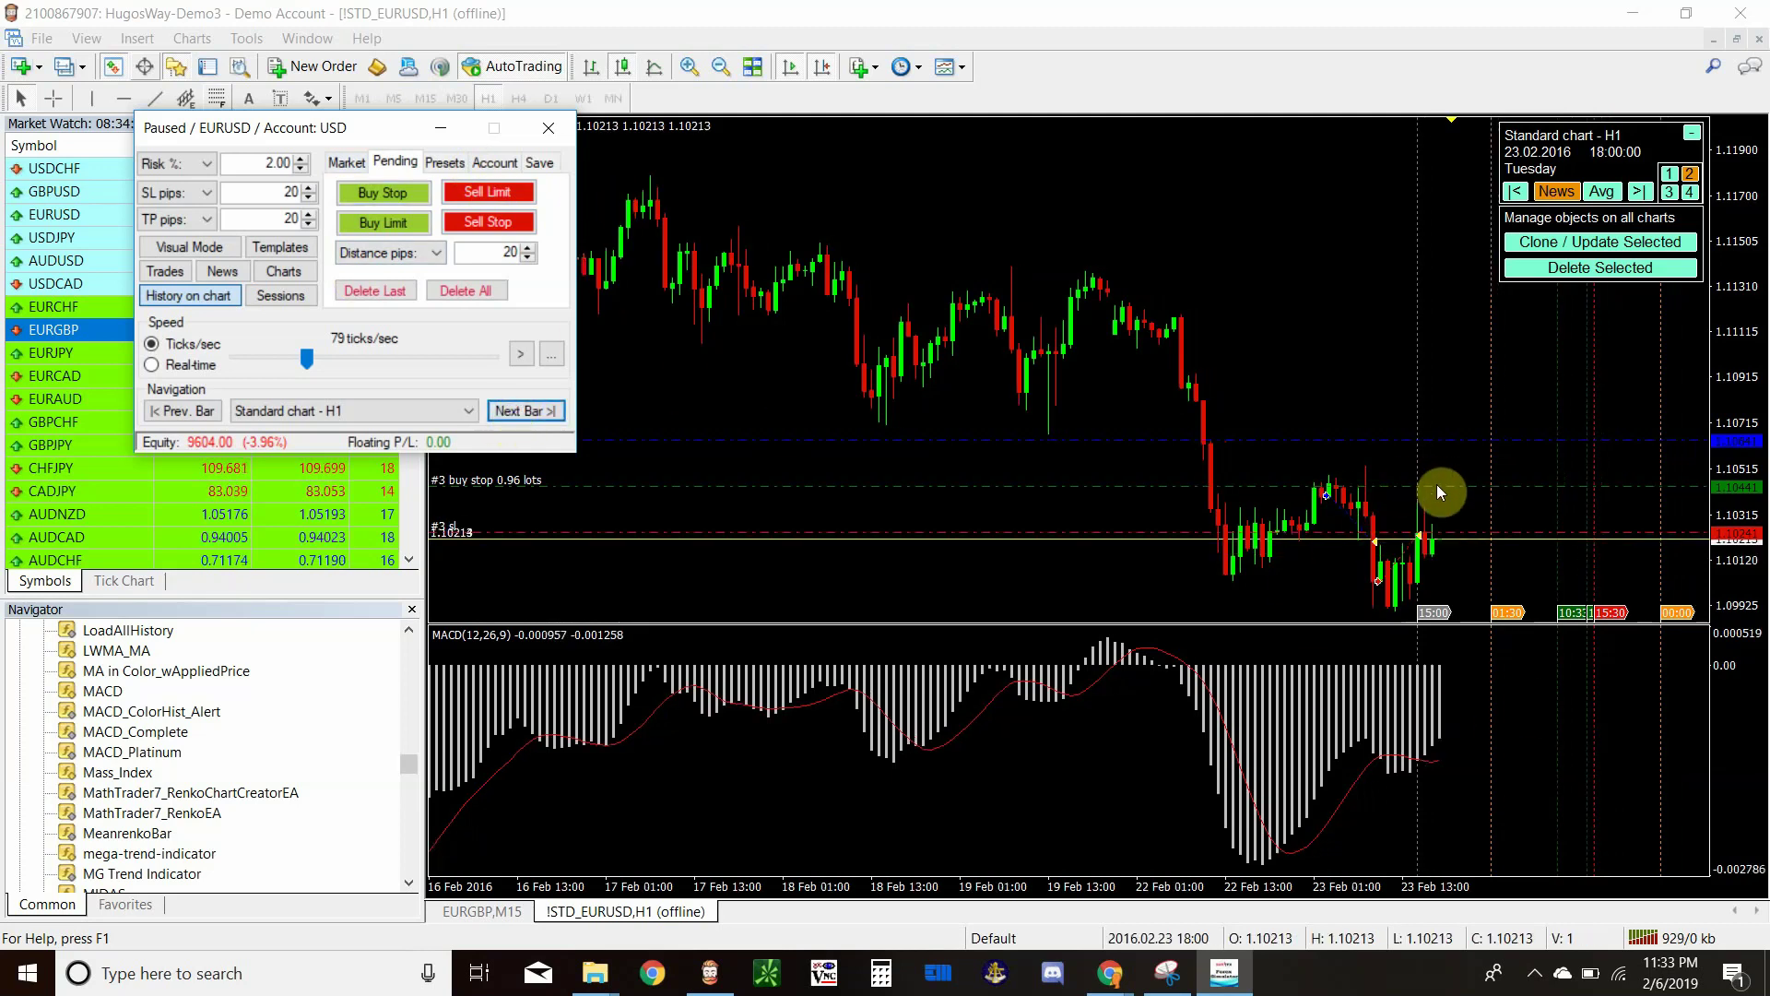
# Step: Advance the simulation with the pending Buy Stop order bar by bar to 24/02/2016 10:00
pyautogui.click(523, 407)
pyautogui.click(522, 409)
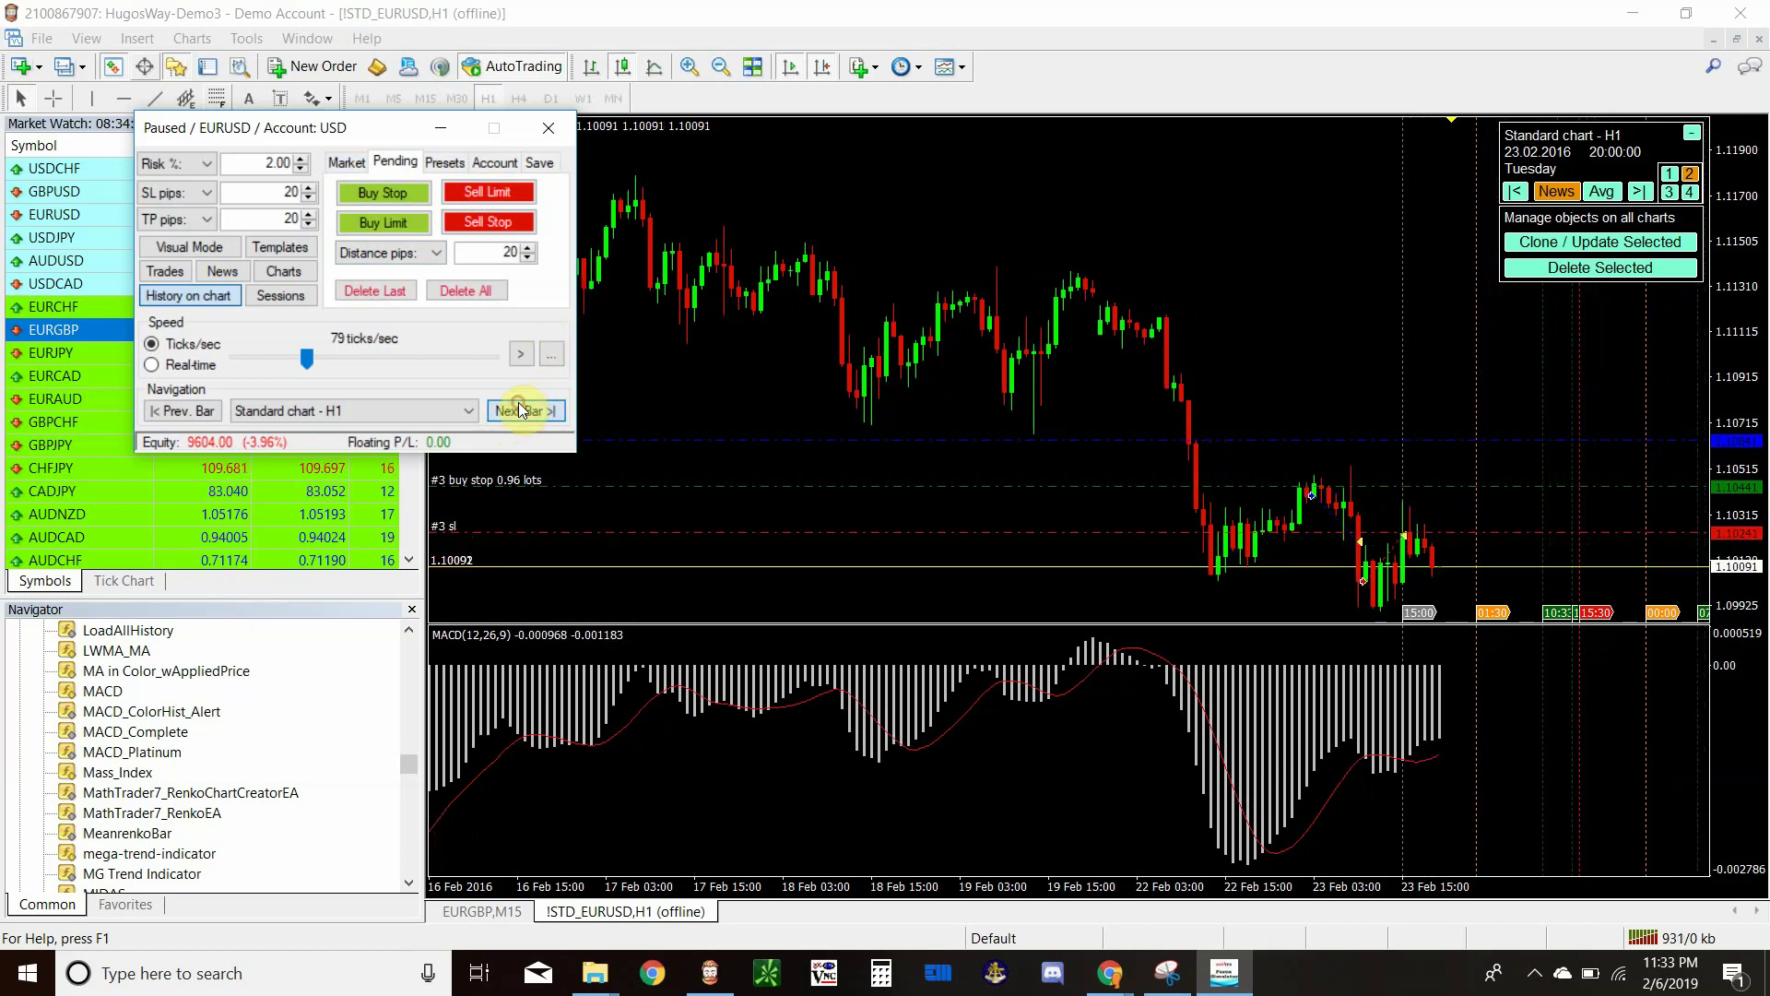
pyautogui.click(522, 409)
pyautogui.click(522, 409)
pyautogui.click(522, 408)
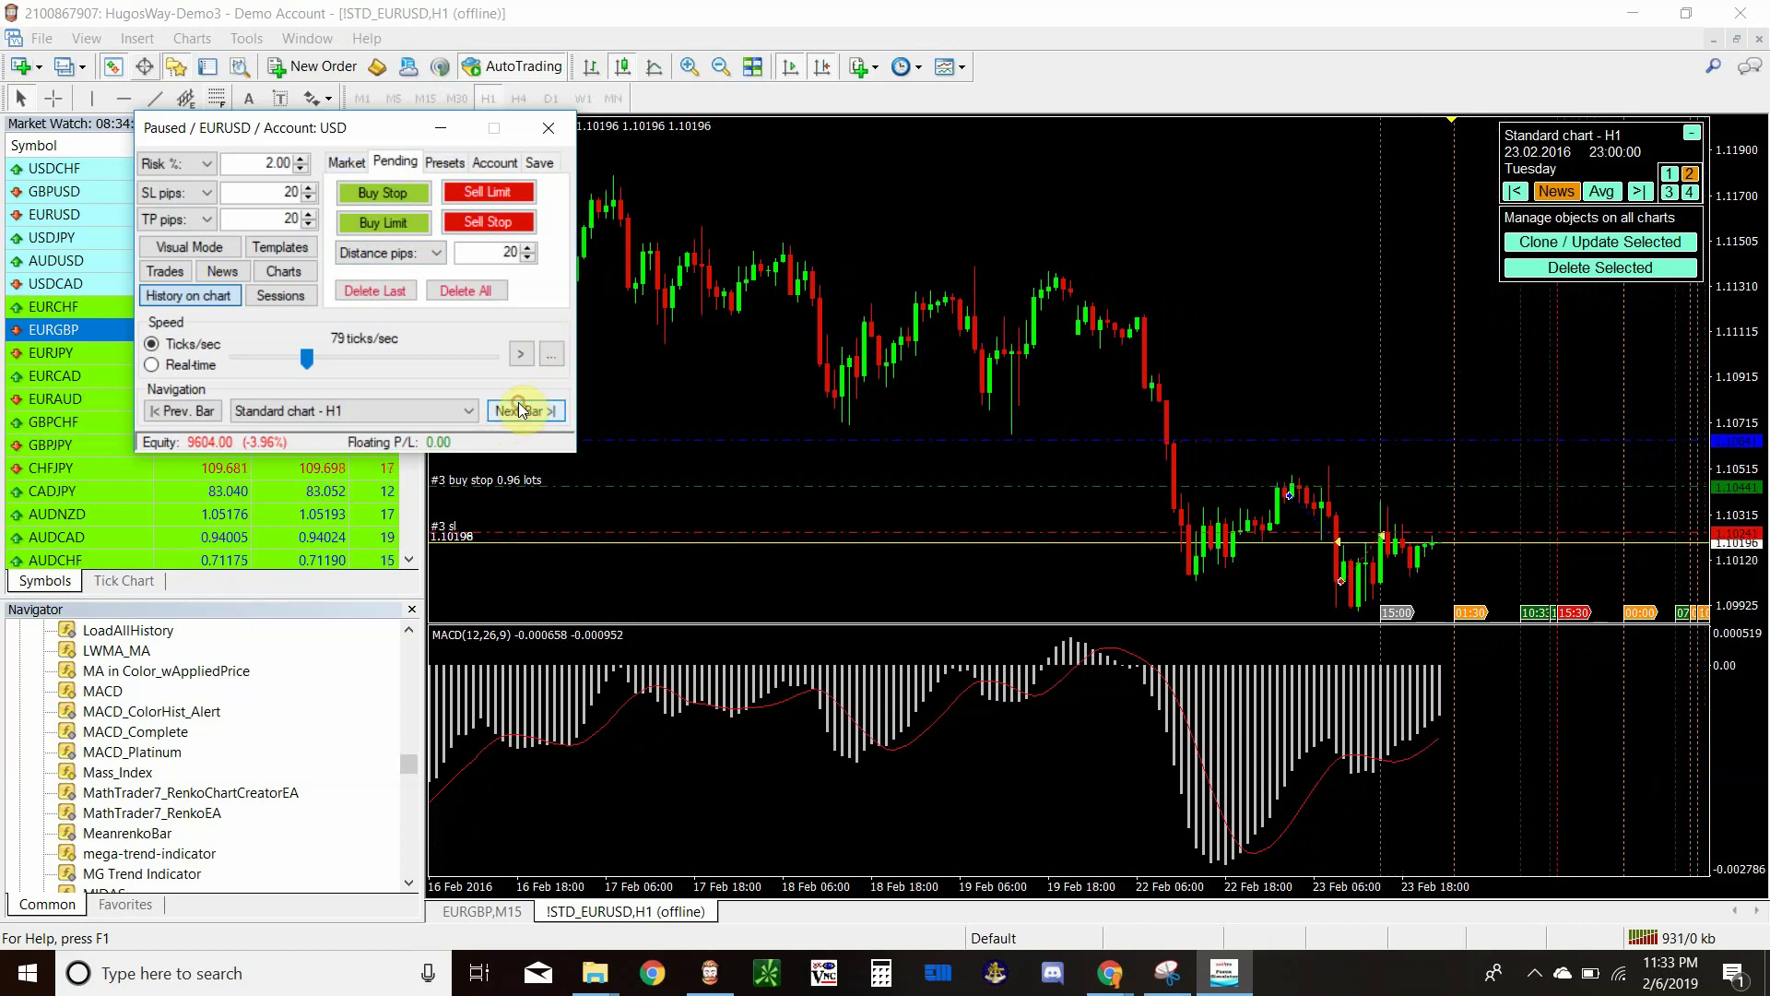
pyautogui.click(522, 408)
pyautogui.click(522, 408)
pyautogui.click(522, 409)
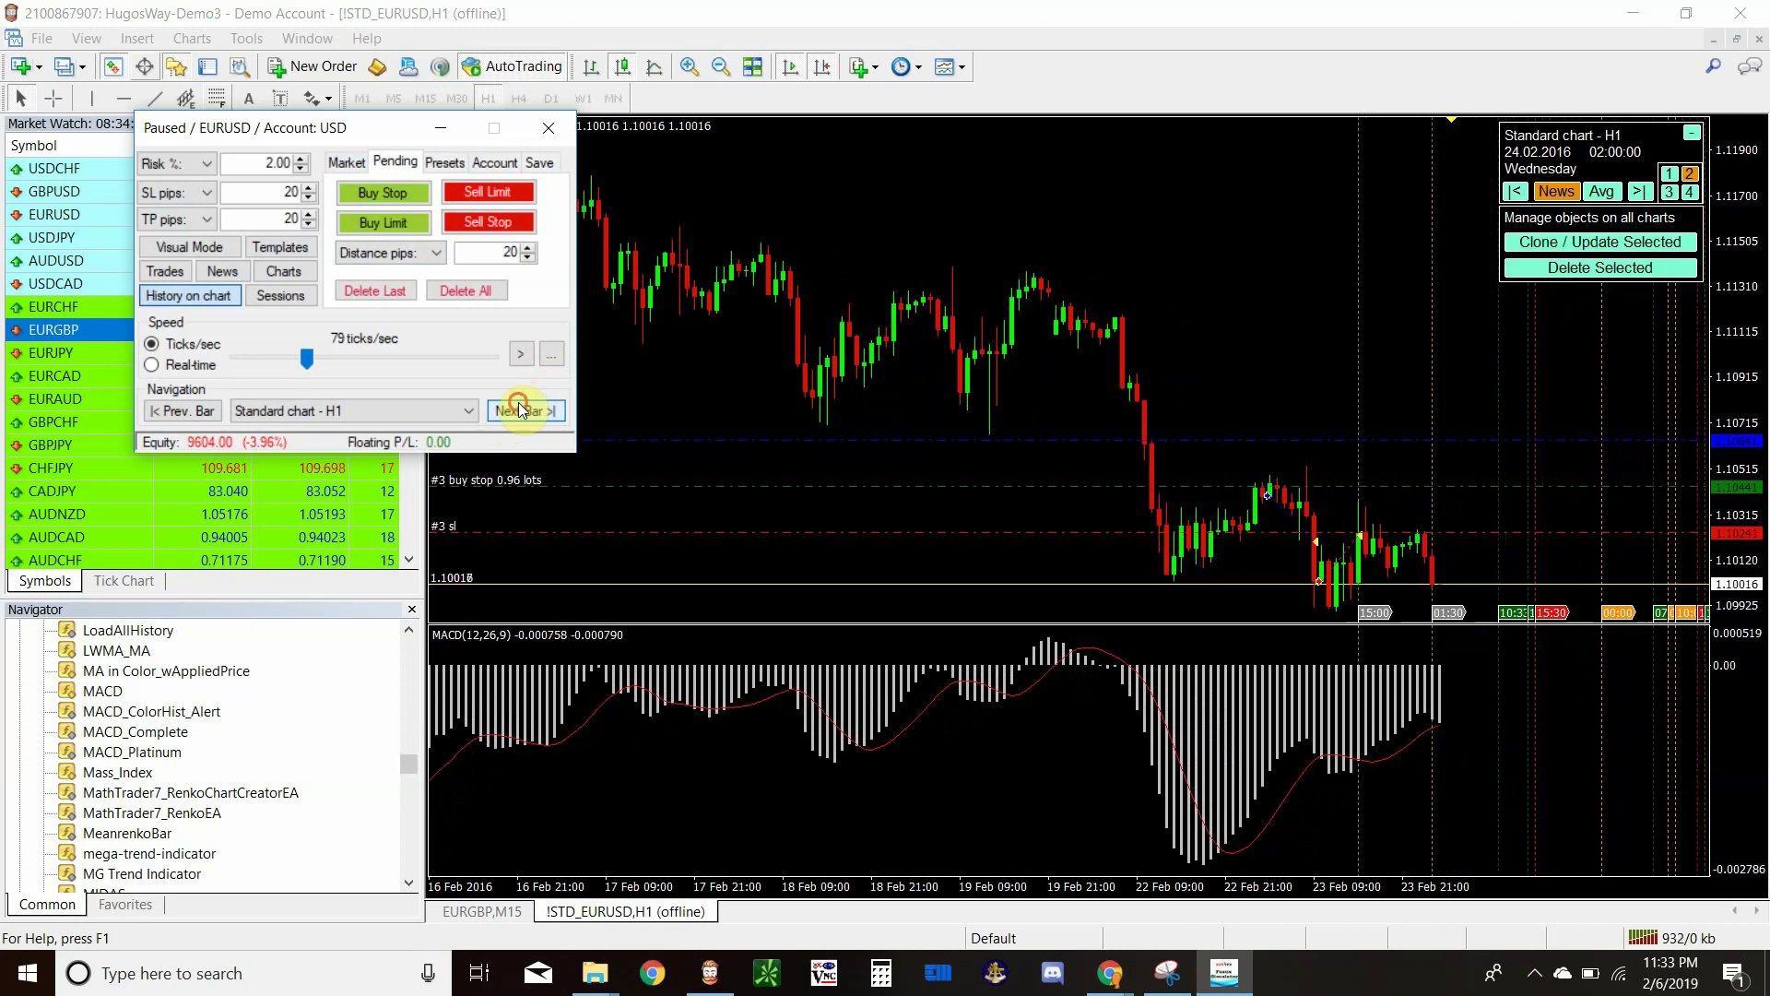
pyautogui.click(522, 408)
pyautogui.click(522, 409)
pyautogui.click(522, 409)
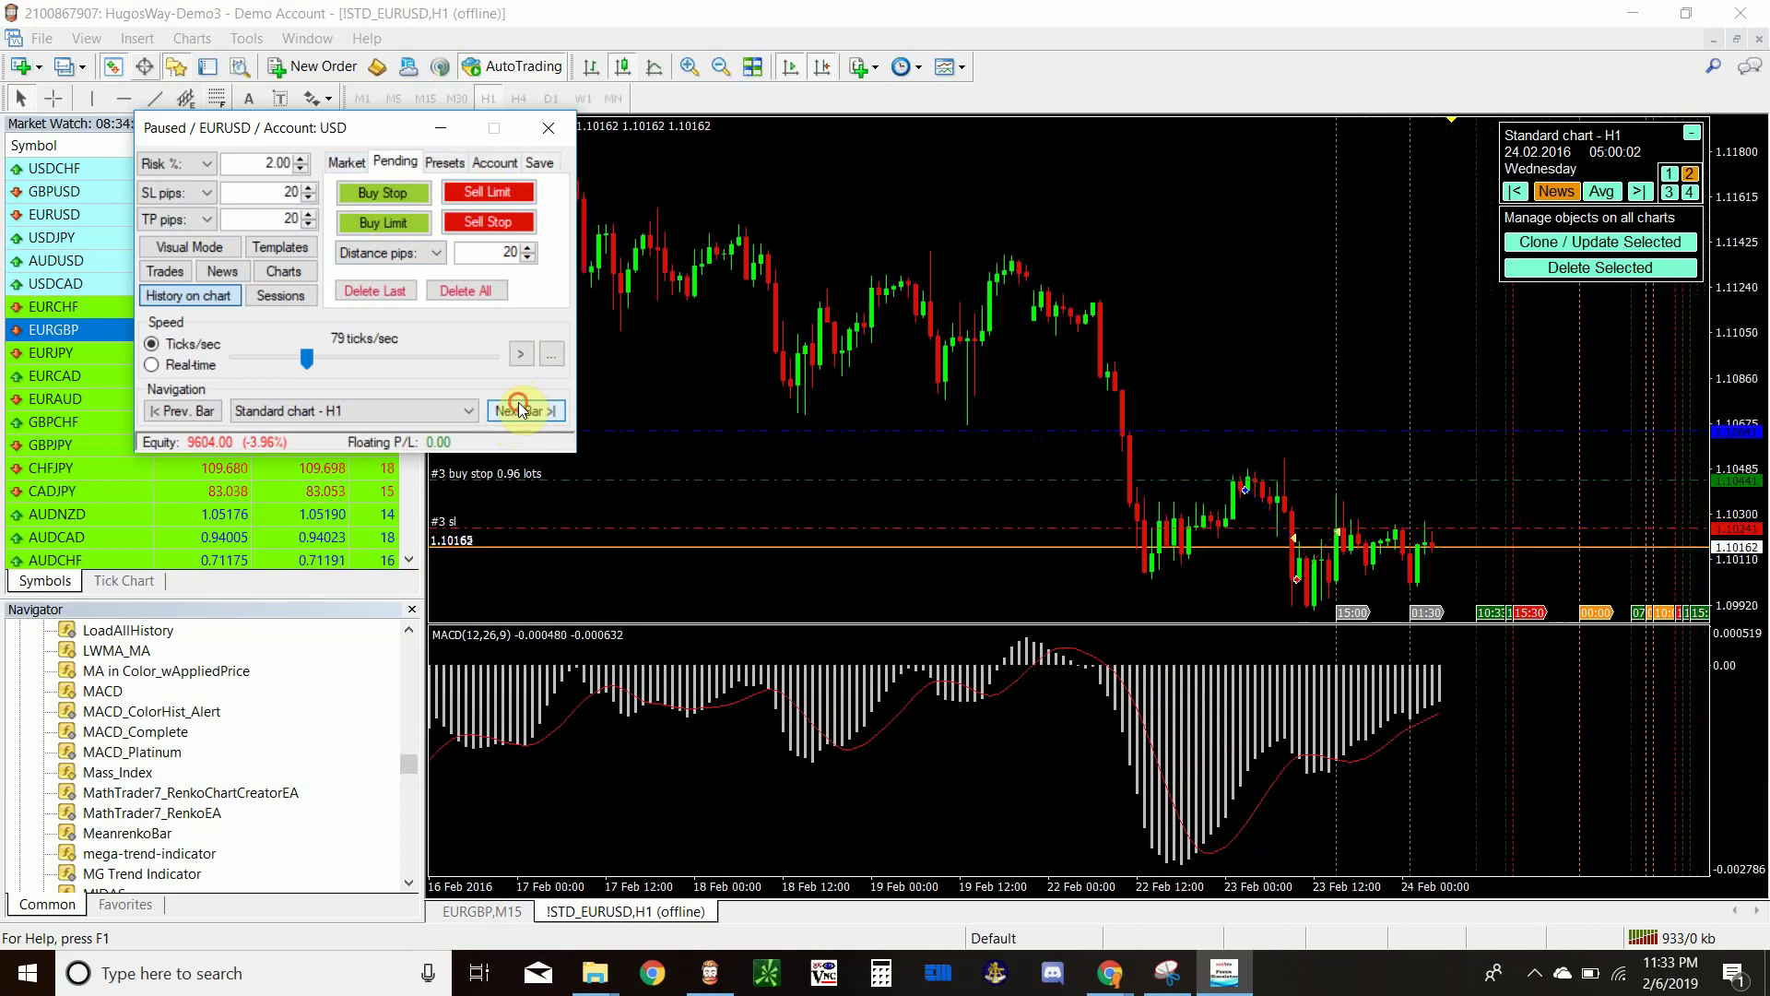
pyautogui.click(520, 407)
pyautogui.click(520, 407)
pyautogui.click(520, 407)
pyautogui.click(520, 408)
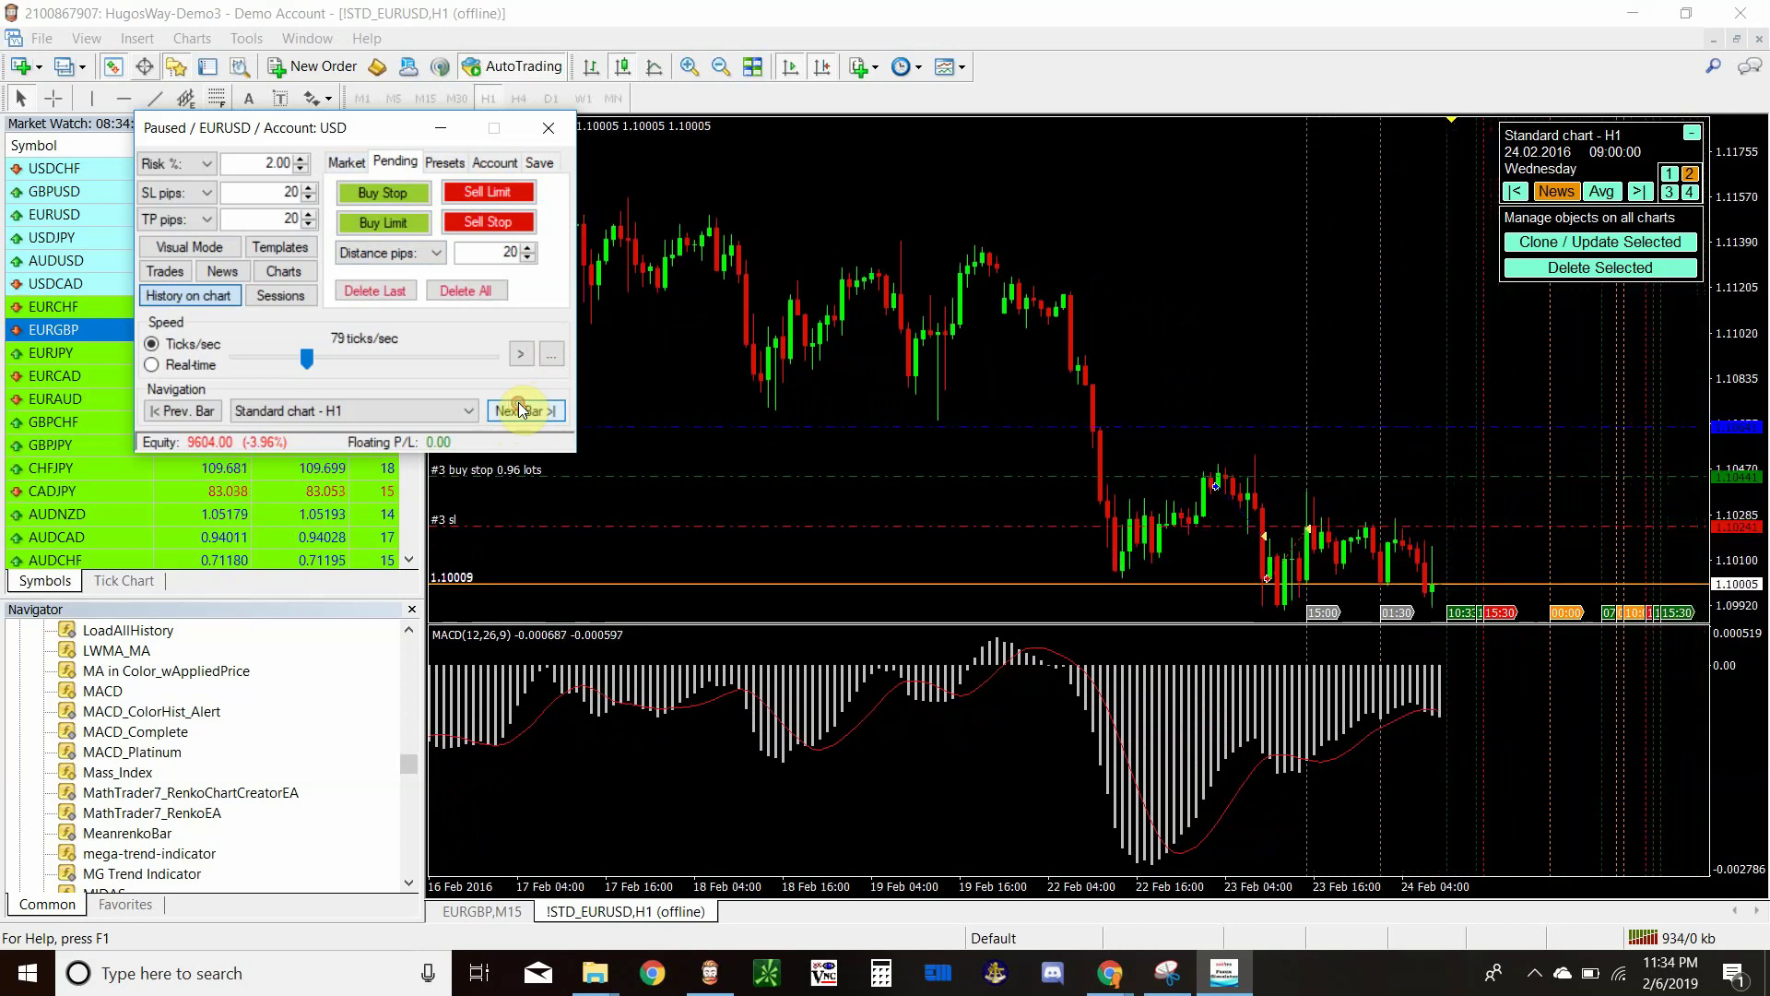
pyautogui.click(520, 408)
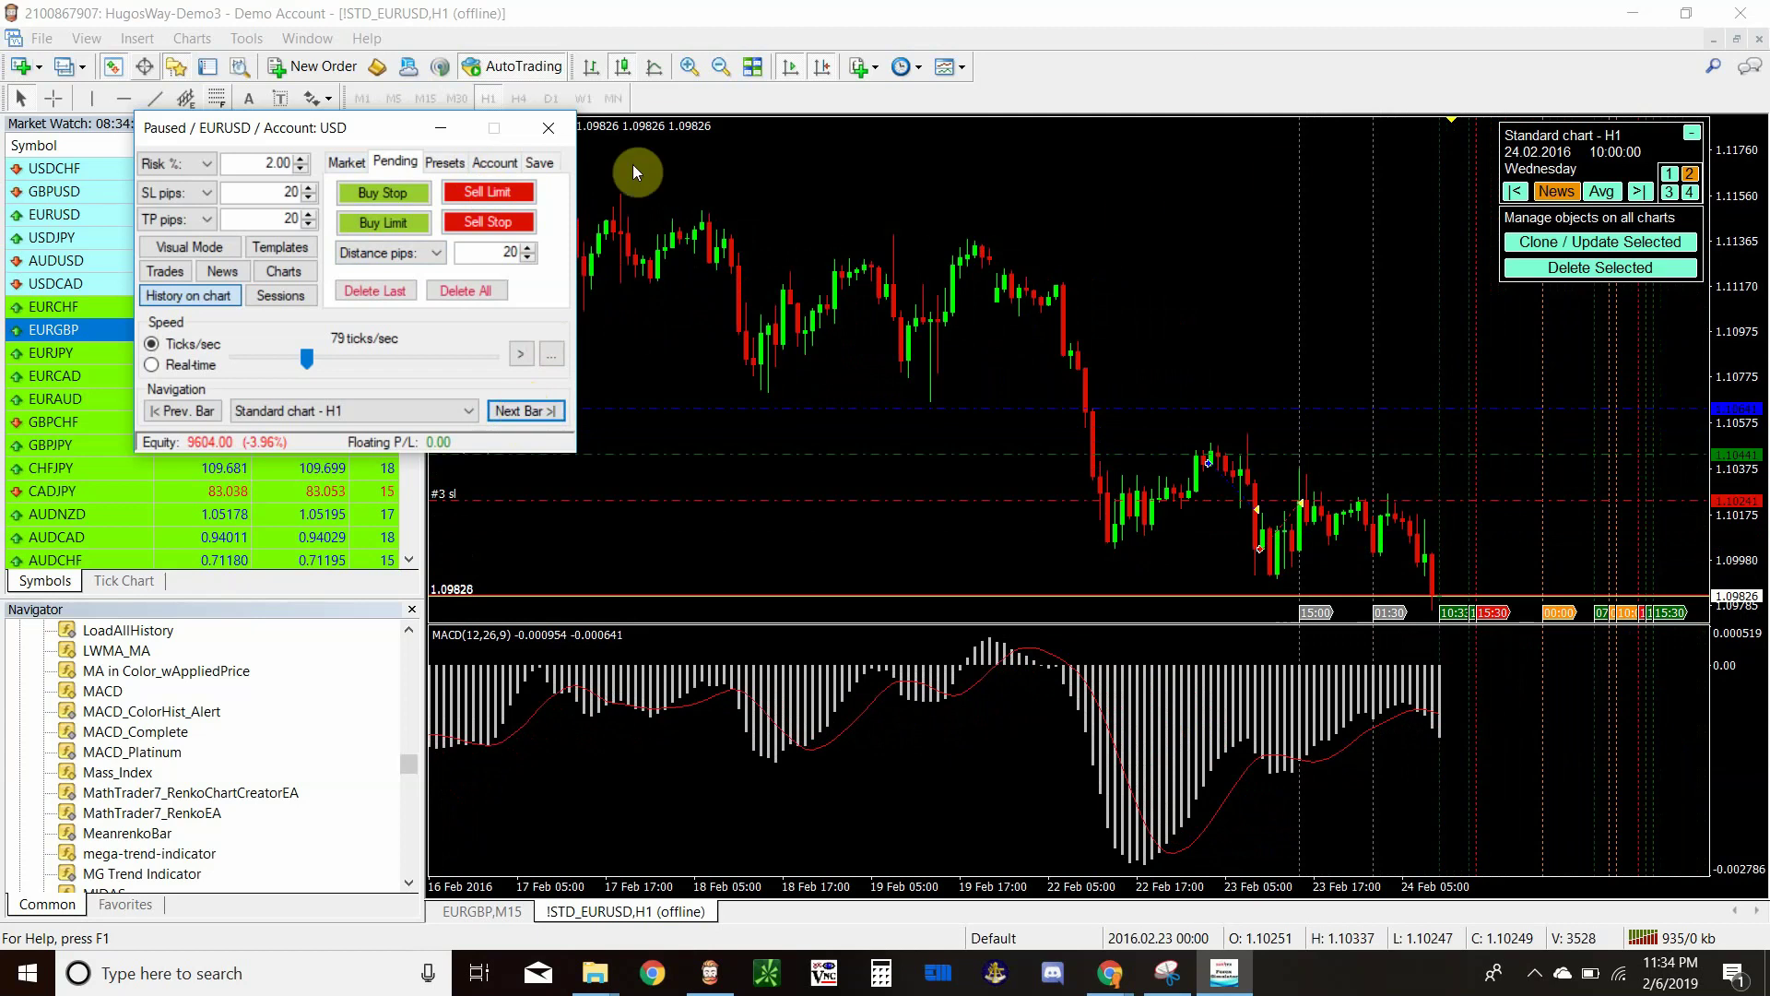
# Step: Delete all pending orders and place a Sell Limit order 20 pips away with 2% risk and 20-pip stop loss and take profit
pyautogui.click(462, 291)
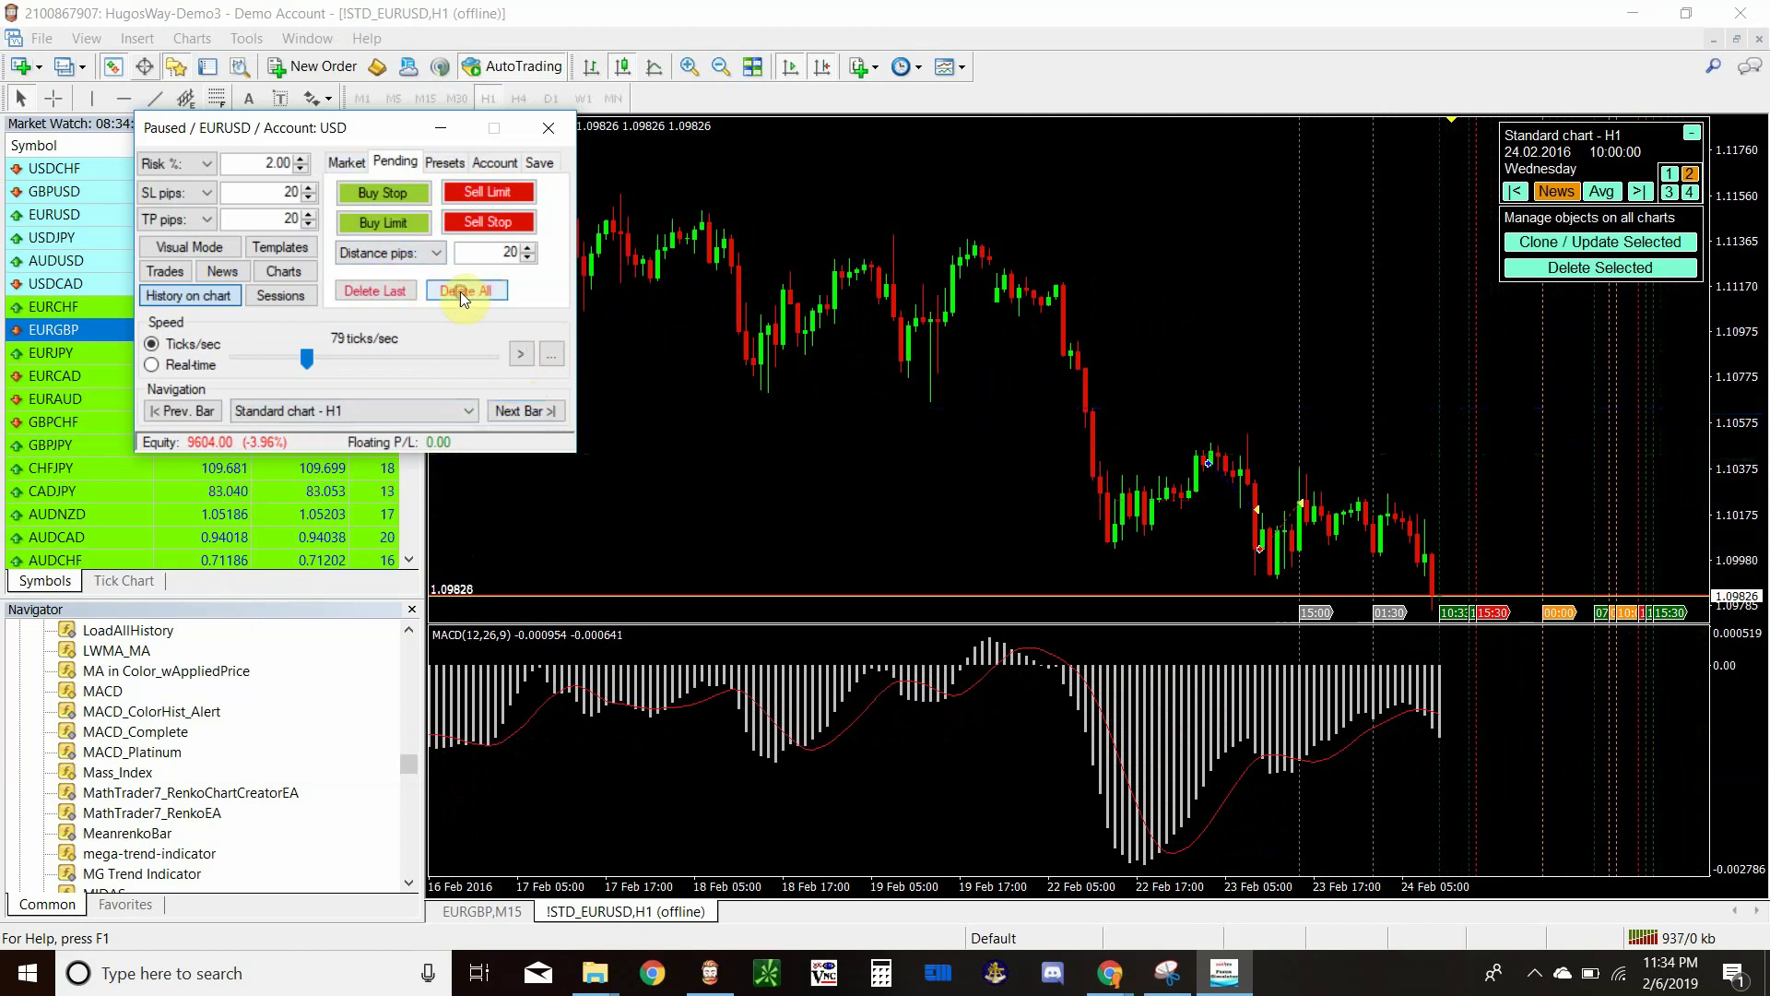
pyautogui.click(503, 190)
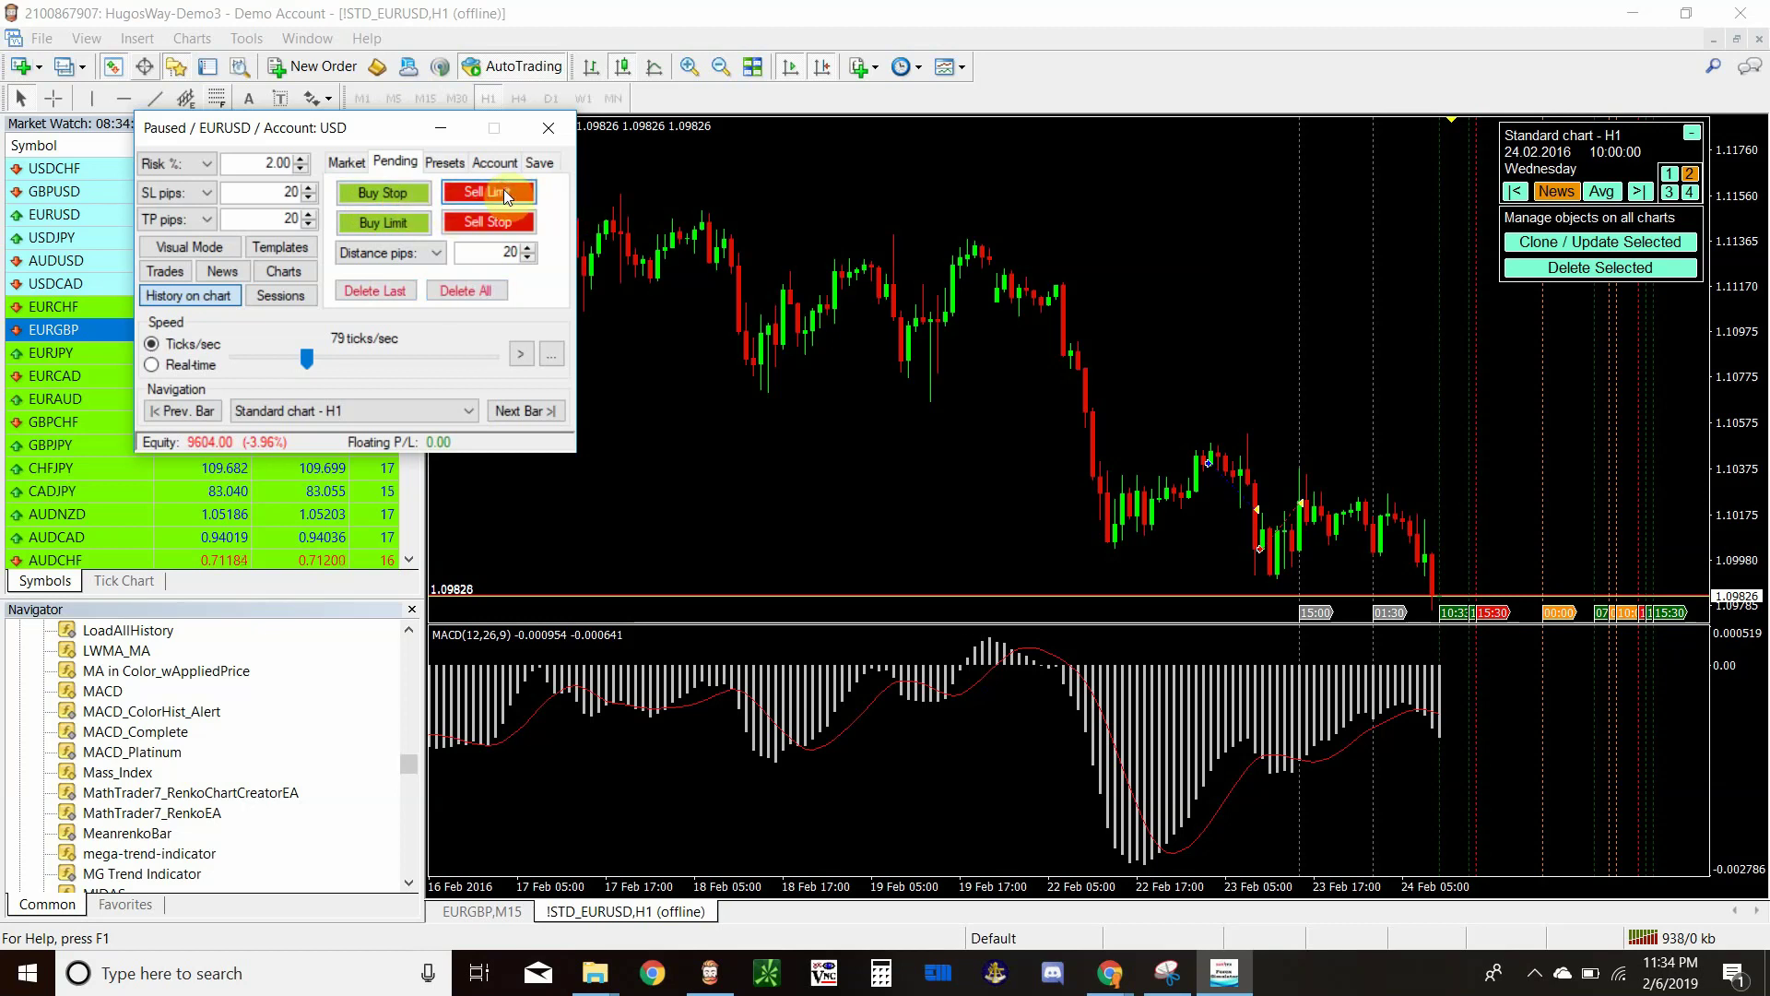
# Step: Advance the simulation with the Sell Limit order bar by bar to 24/02/2016 16:00
pyautogui.click(539, 413)
pyautogui.click(539, 413)
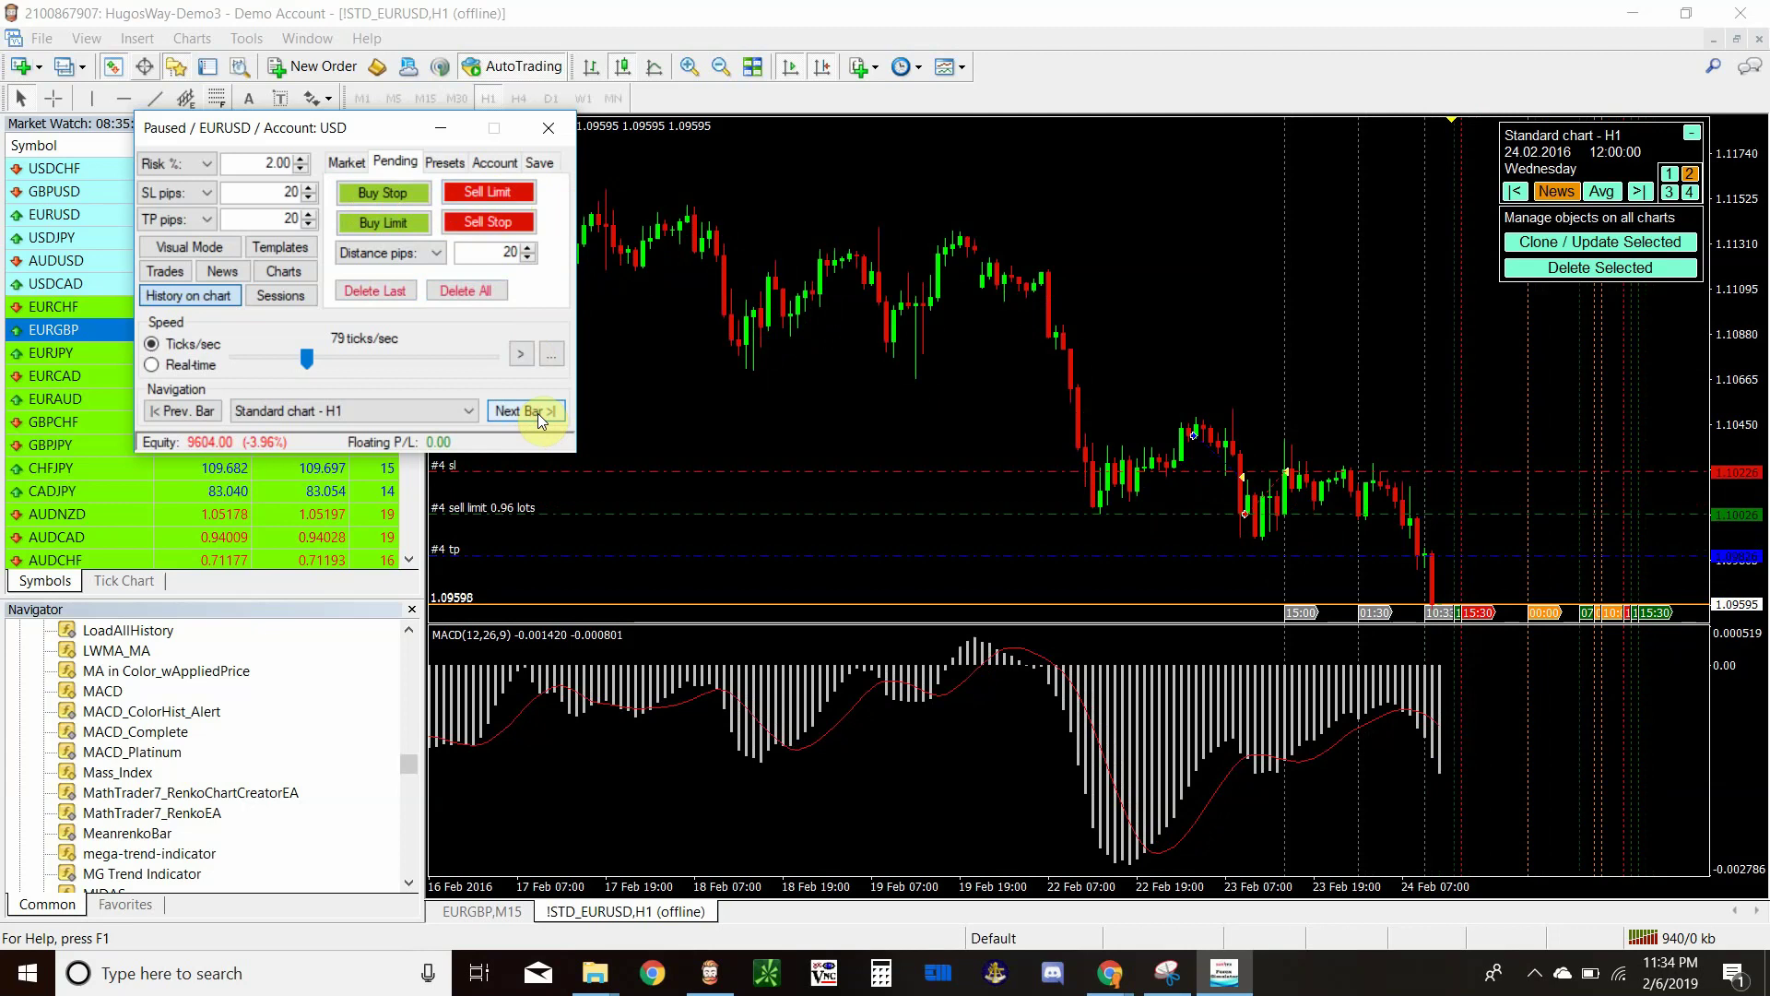
pyautogui.click(538, 413)
pyautogui.click(539, 413)
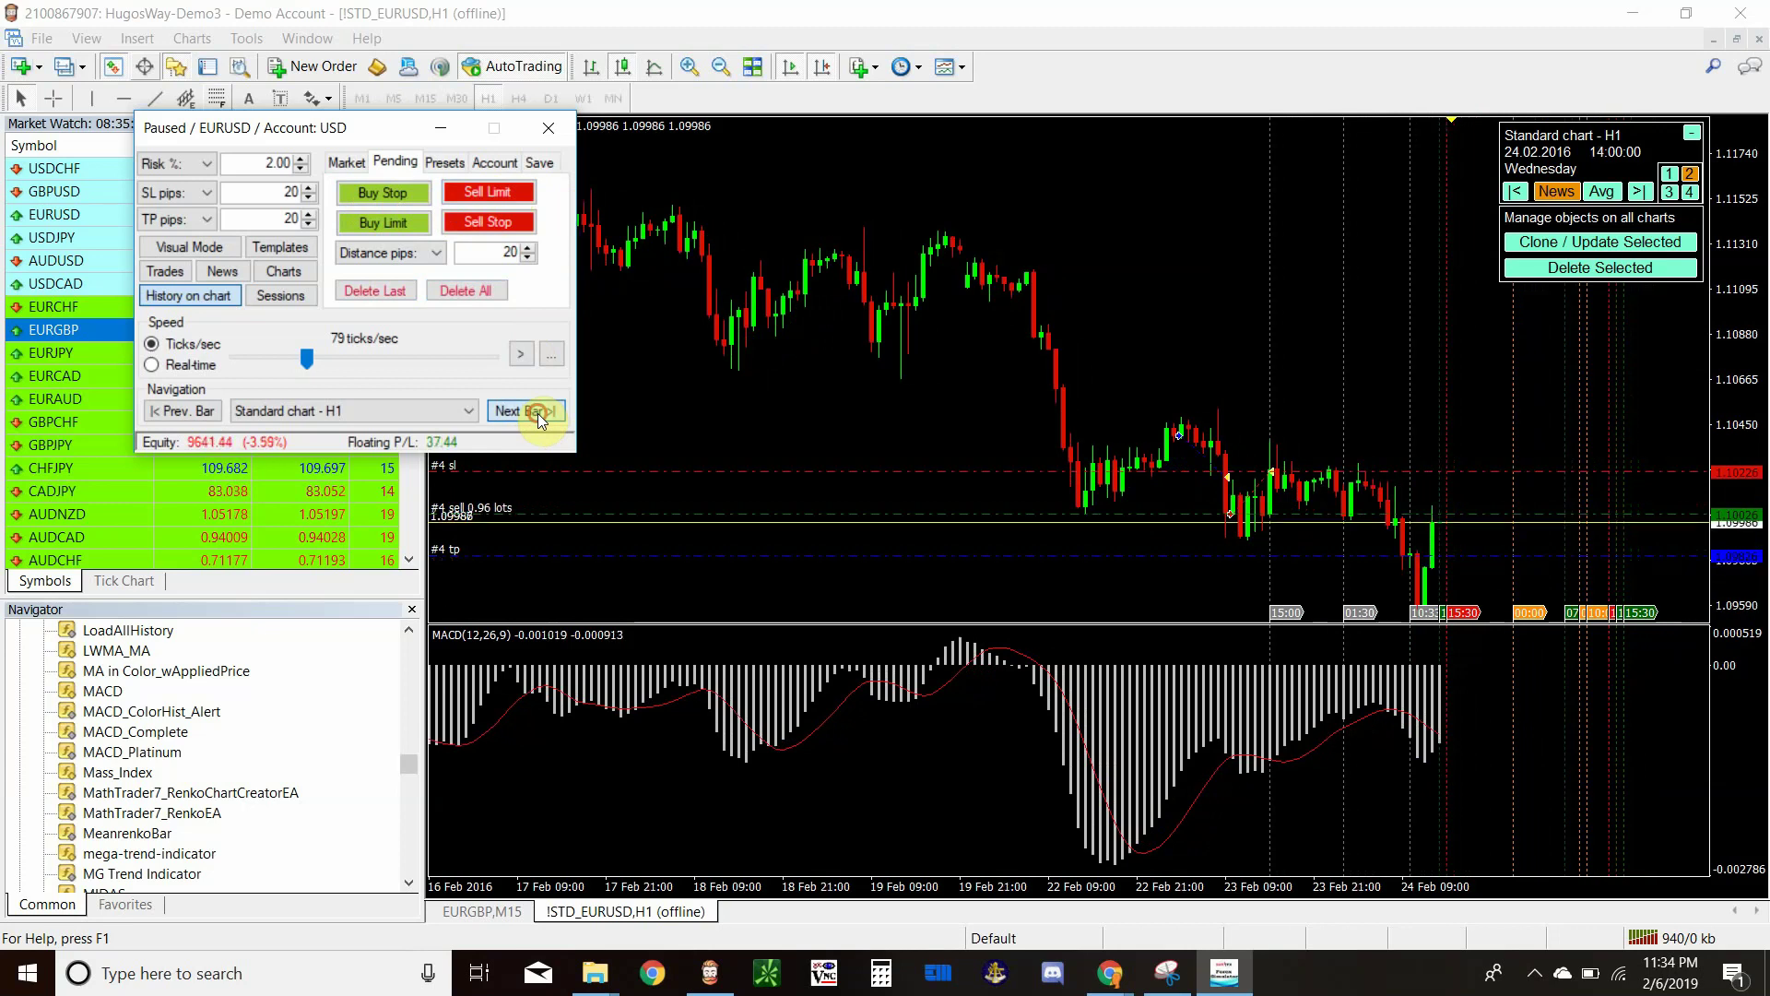
pyautogui.click(539, 413)
pyautogui.click(538, 413)
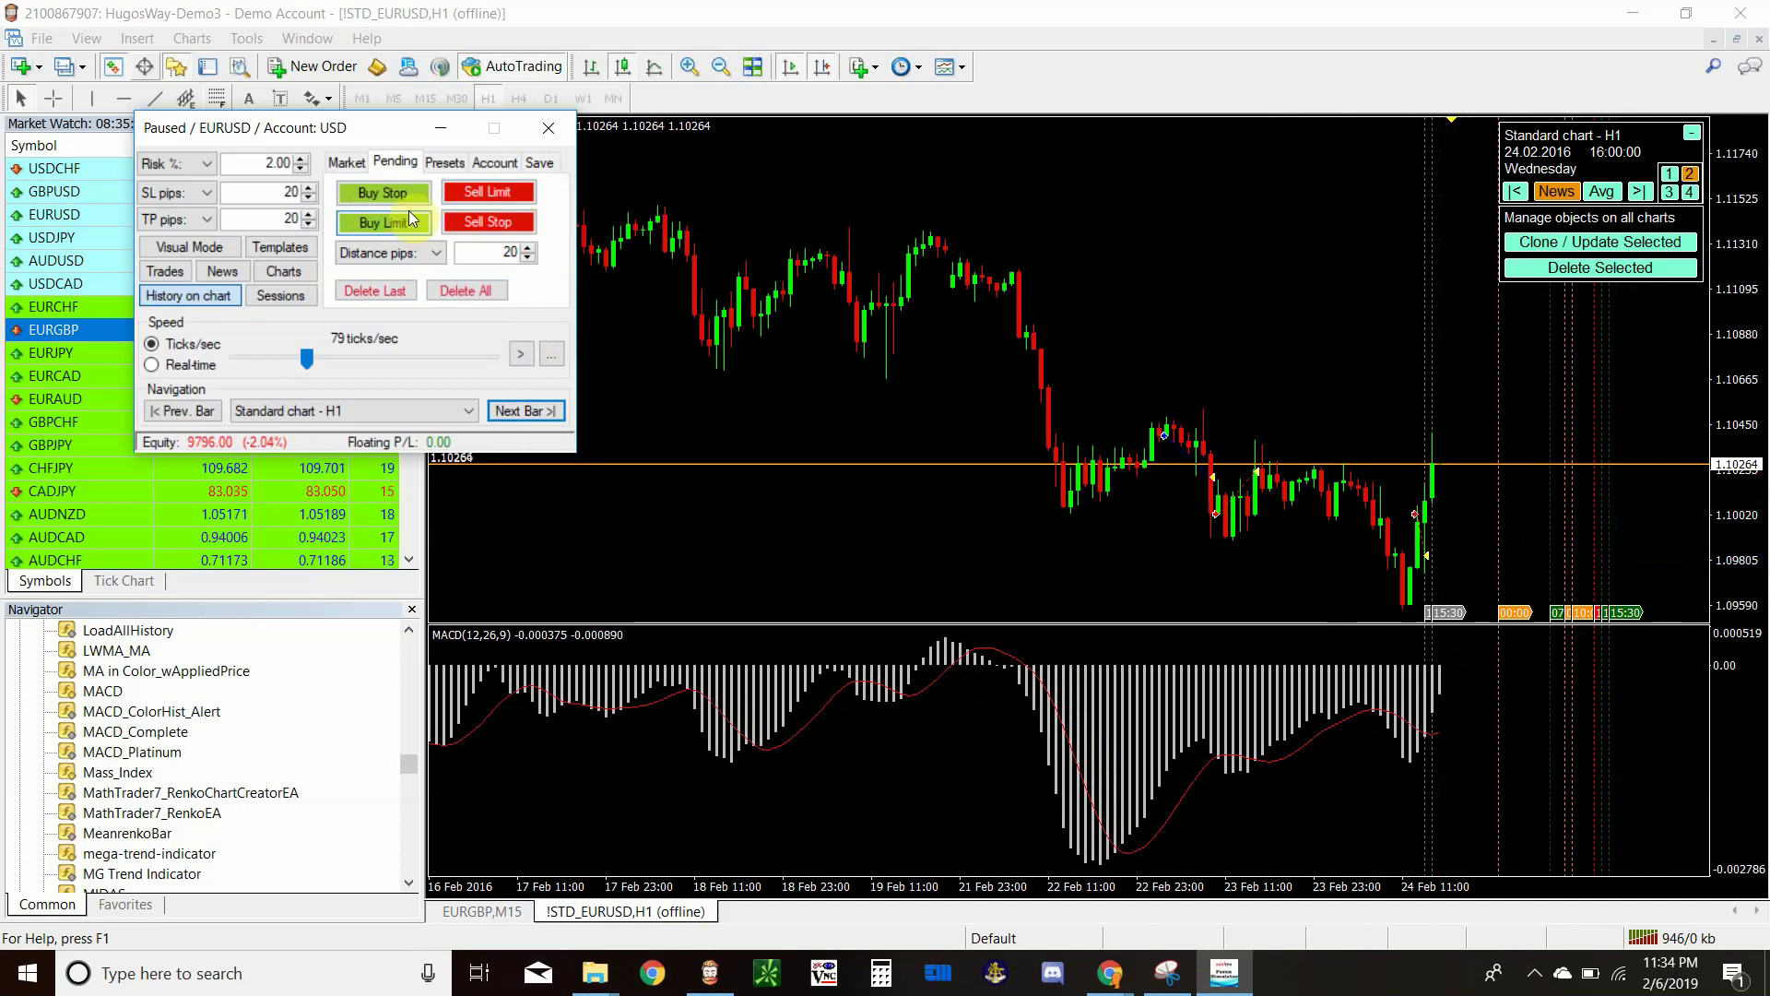
# Step: Try Price as the entry mode for pending orders and restore Distance pips
pyautogui.click(431, 255)
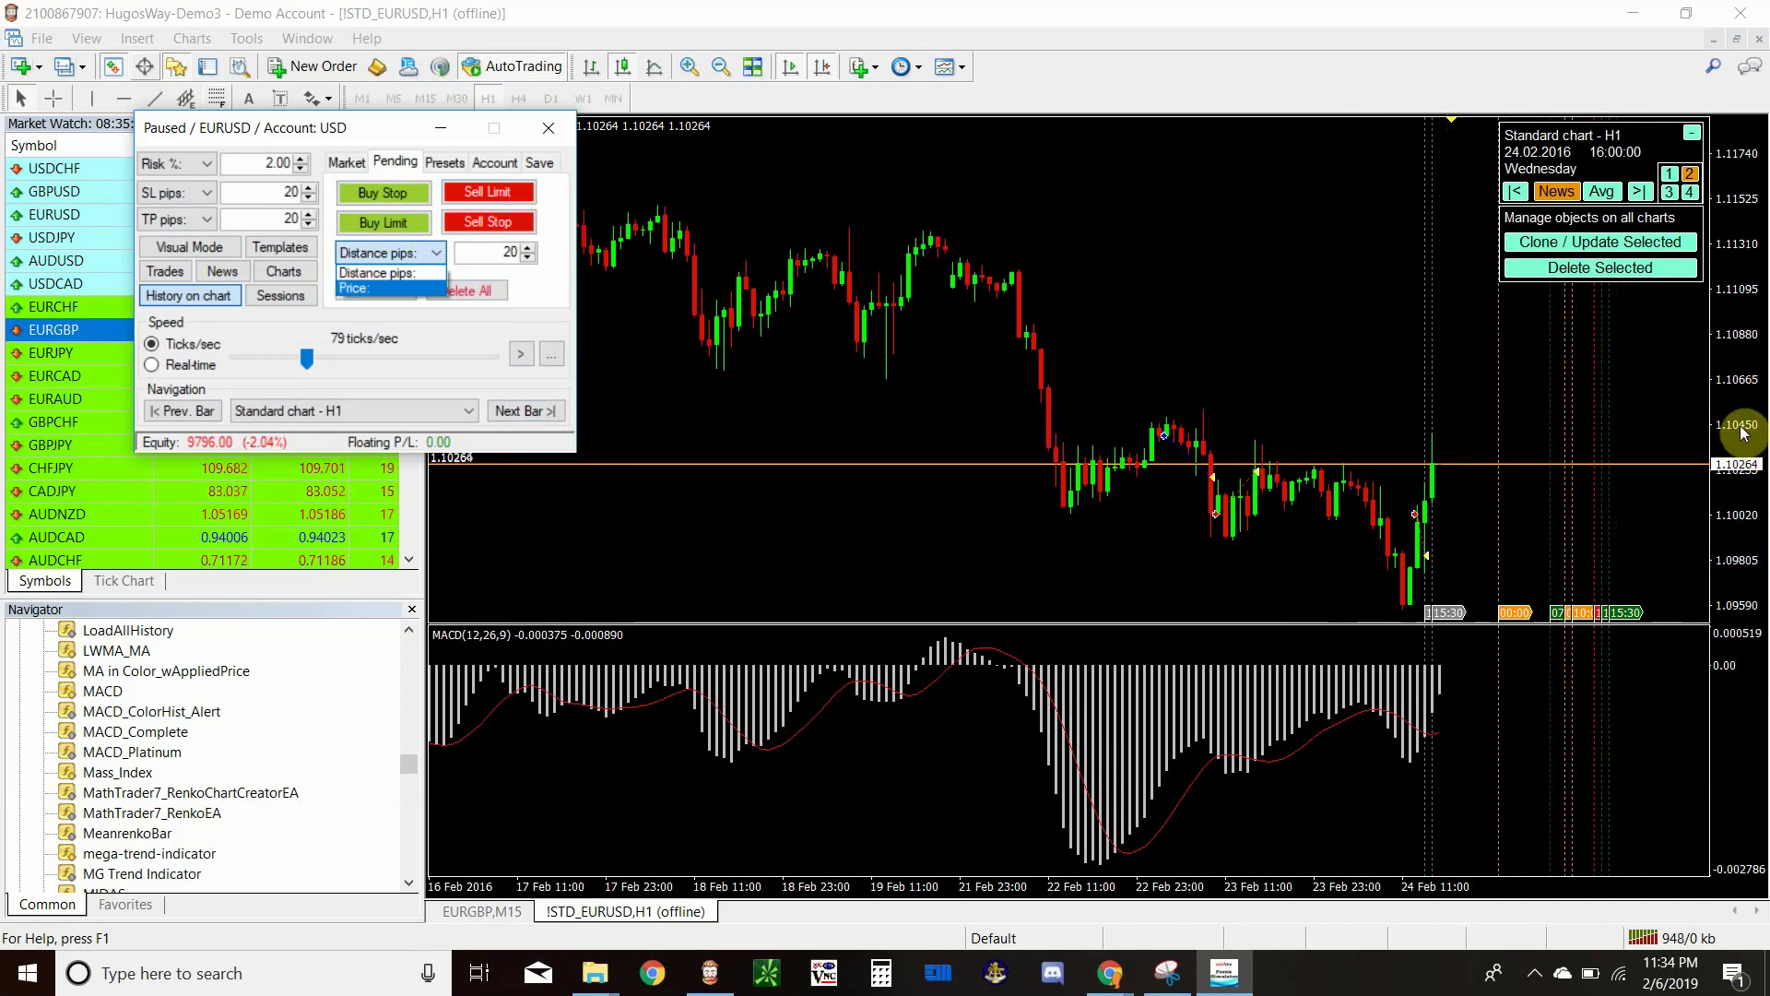
pyautogui.click(381, 290)
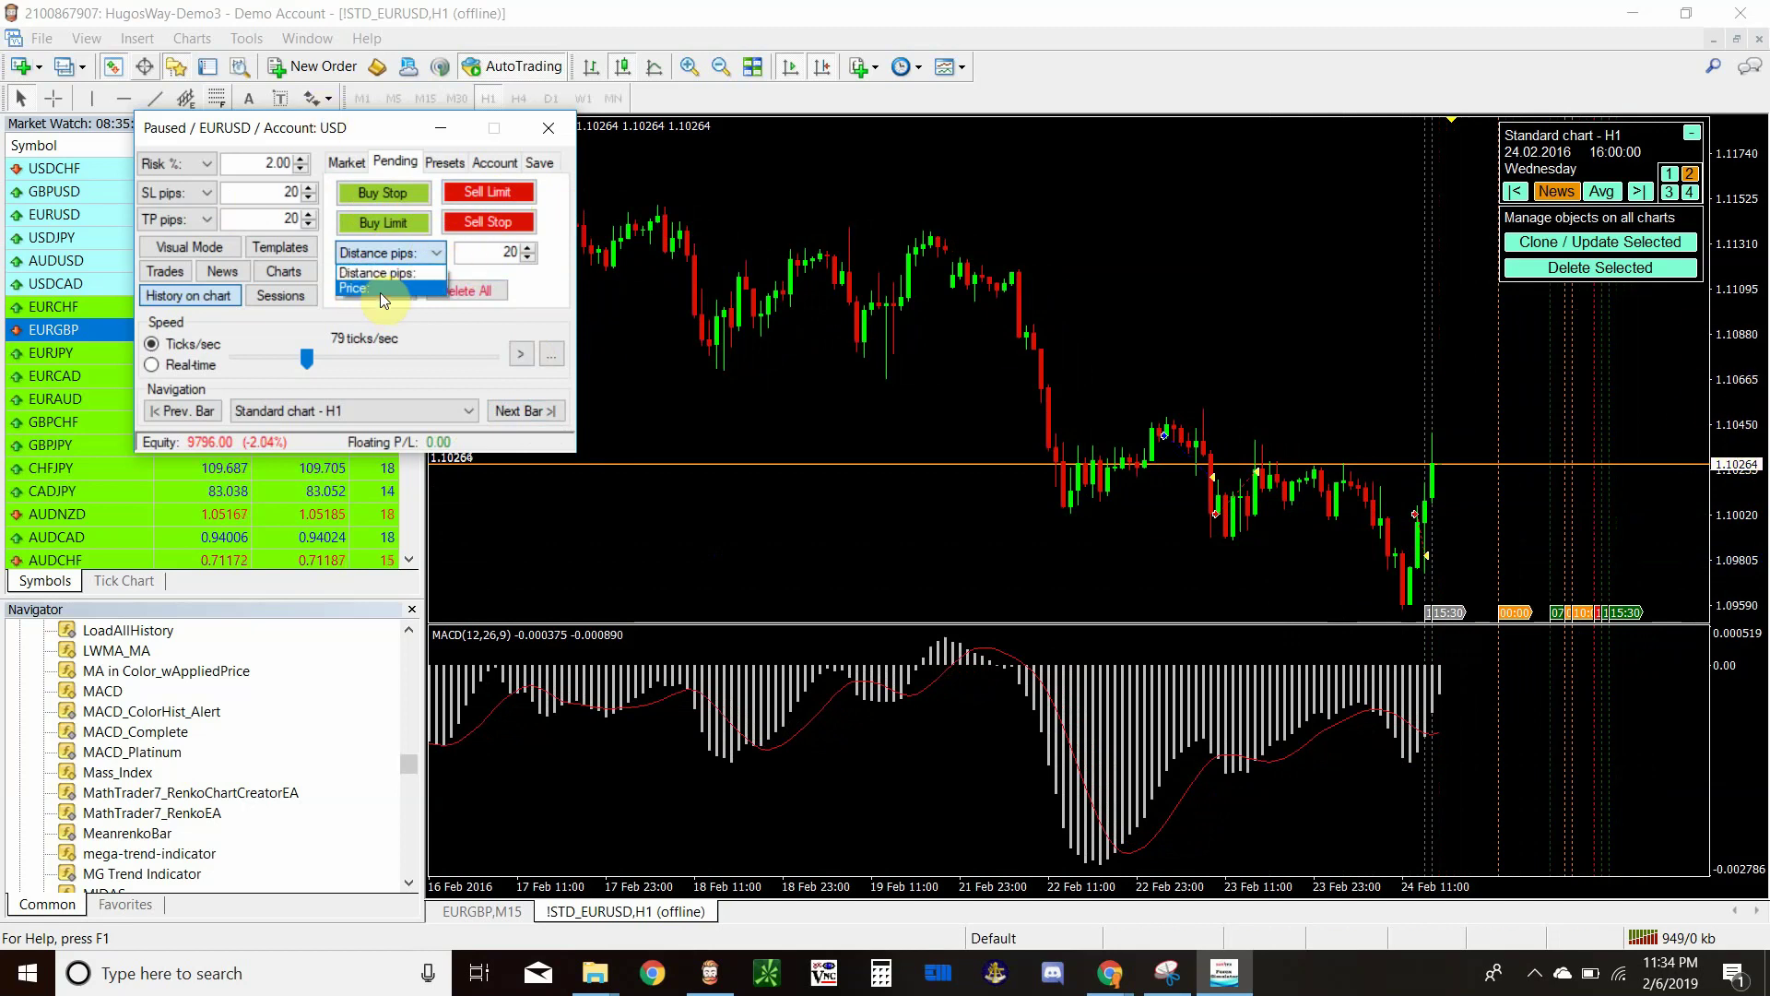
pyautogui.click(396, 254)
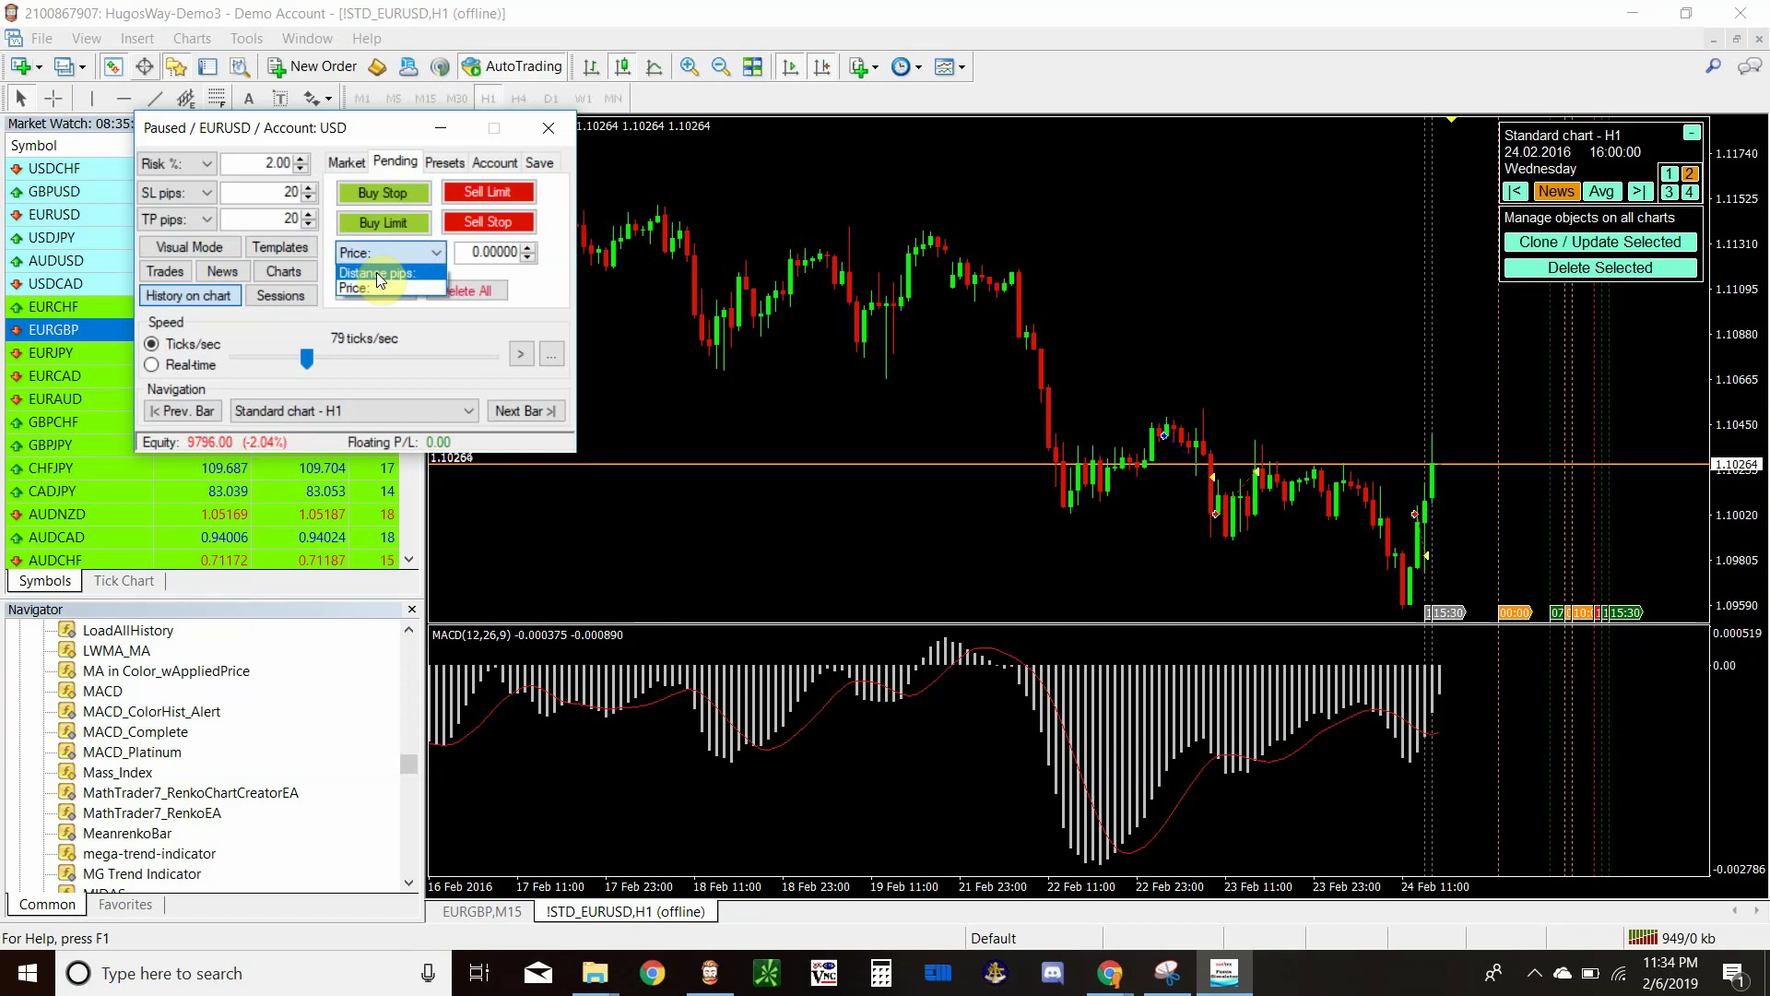
pyautogui.click(378, 273)
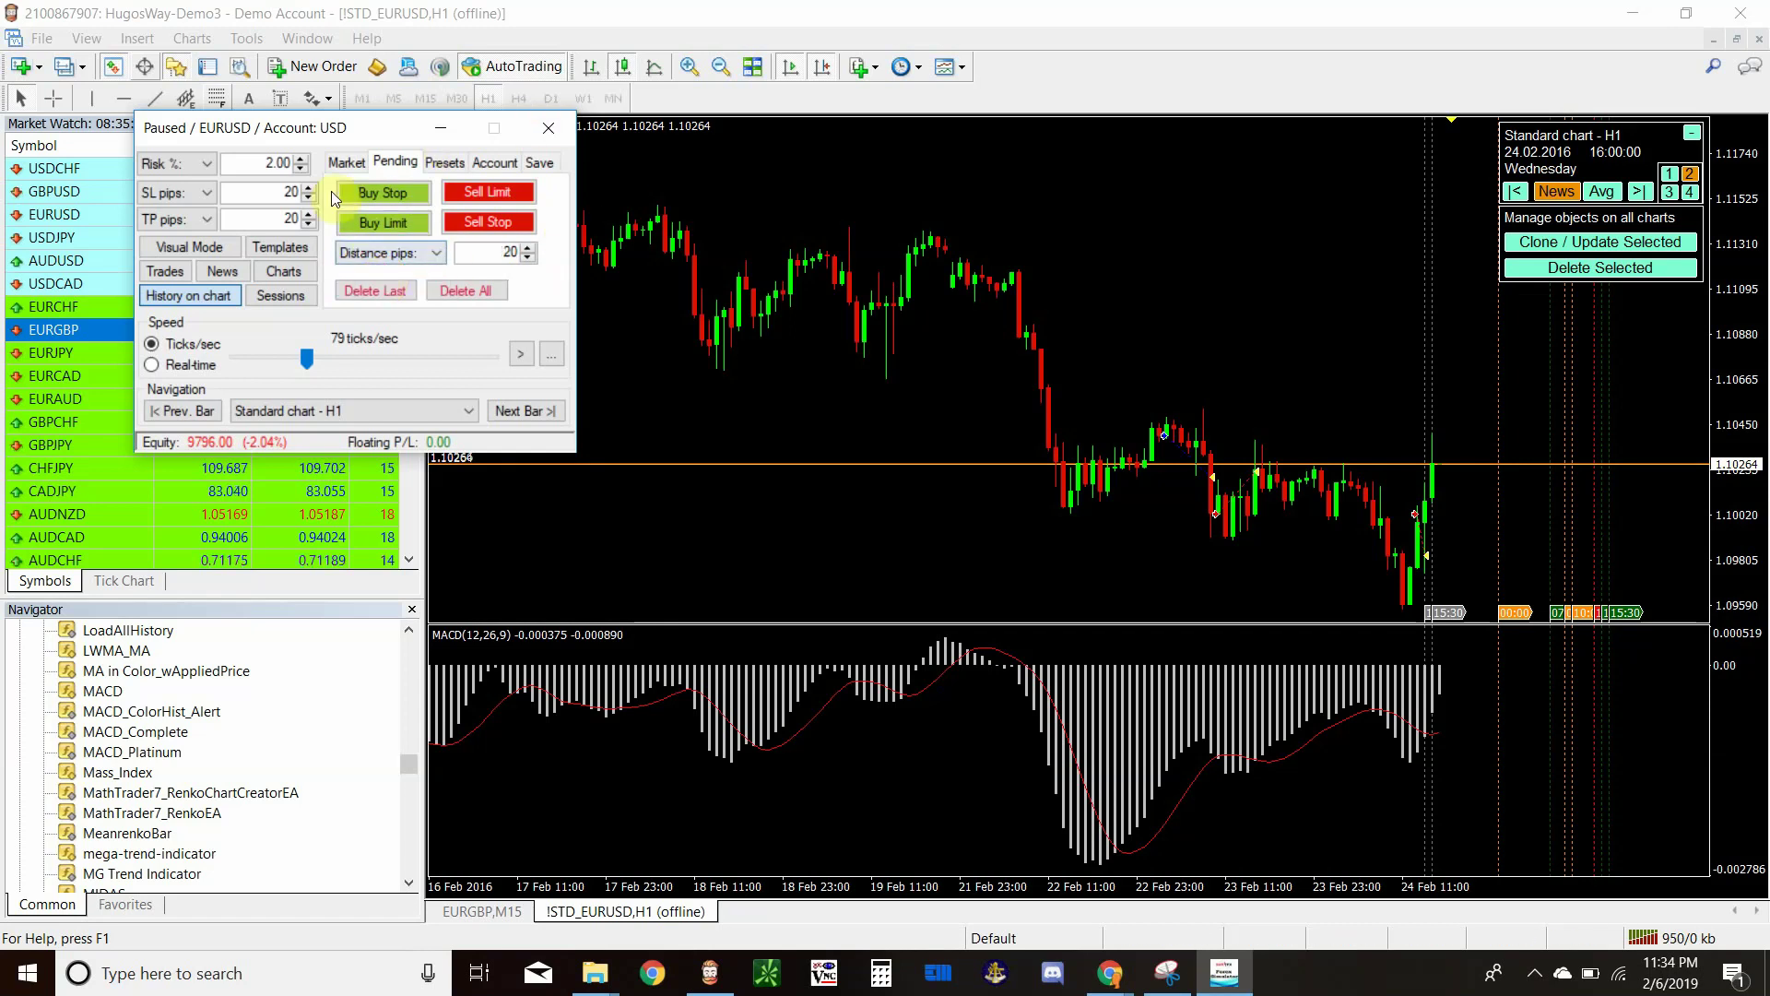
# Step: Examine the trailing stop preset's trail distance and profit trigger settings, and close it without changes
pyautogui.click(444, 162)
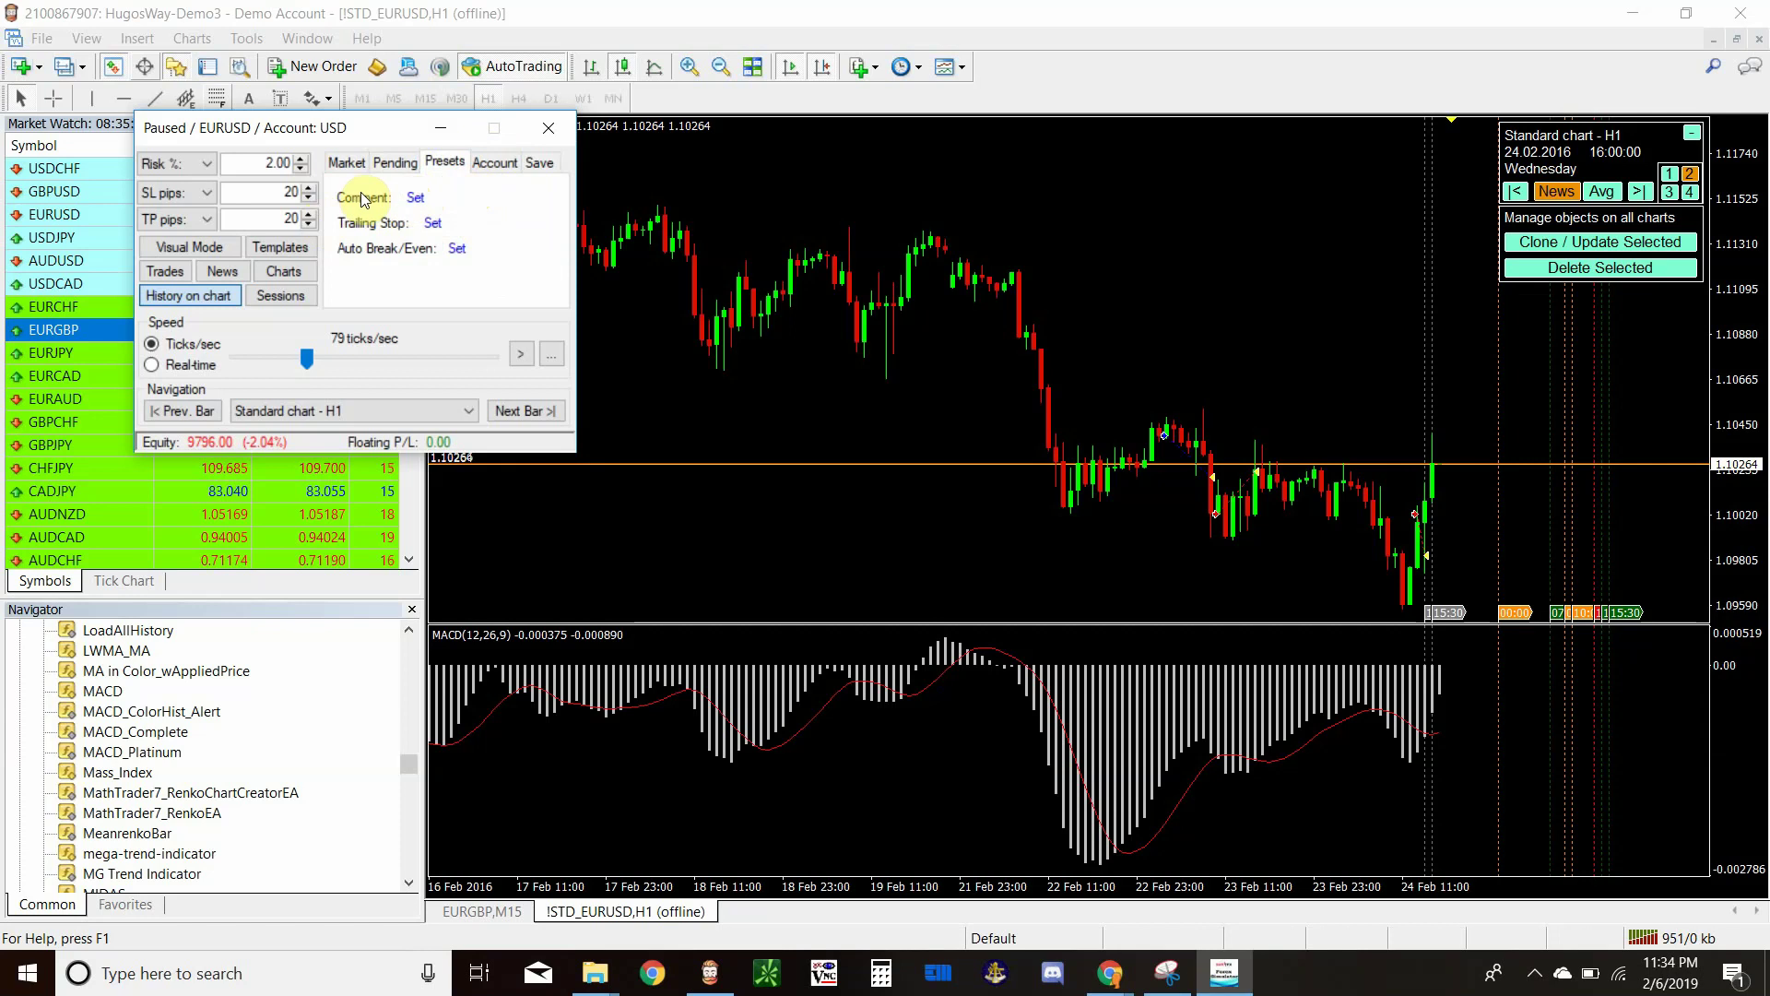
pyautogui.click(430, 224)
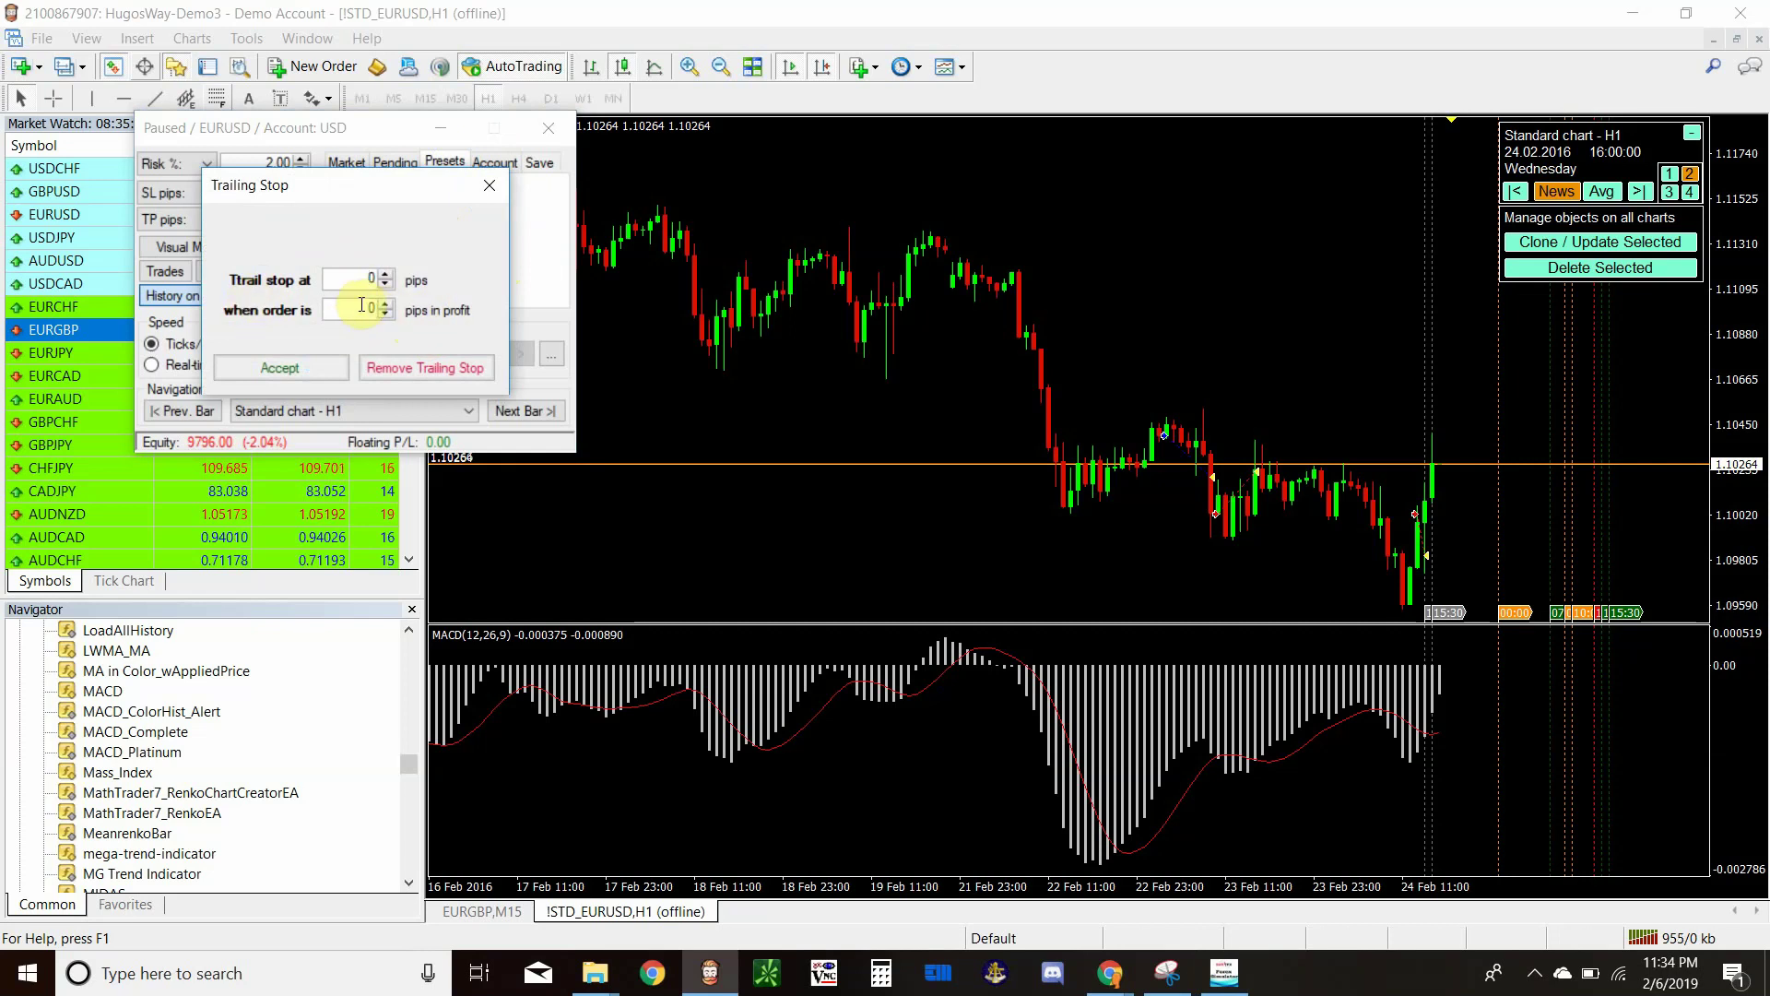
pyautogui.click(356, 277)
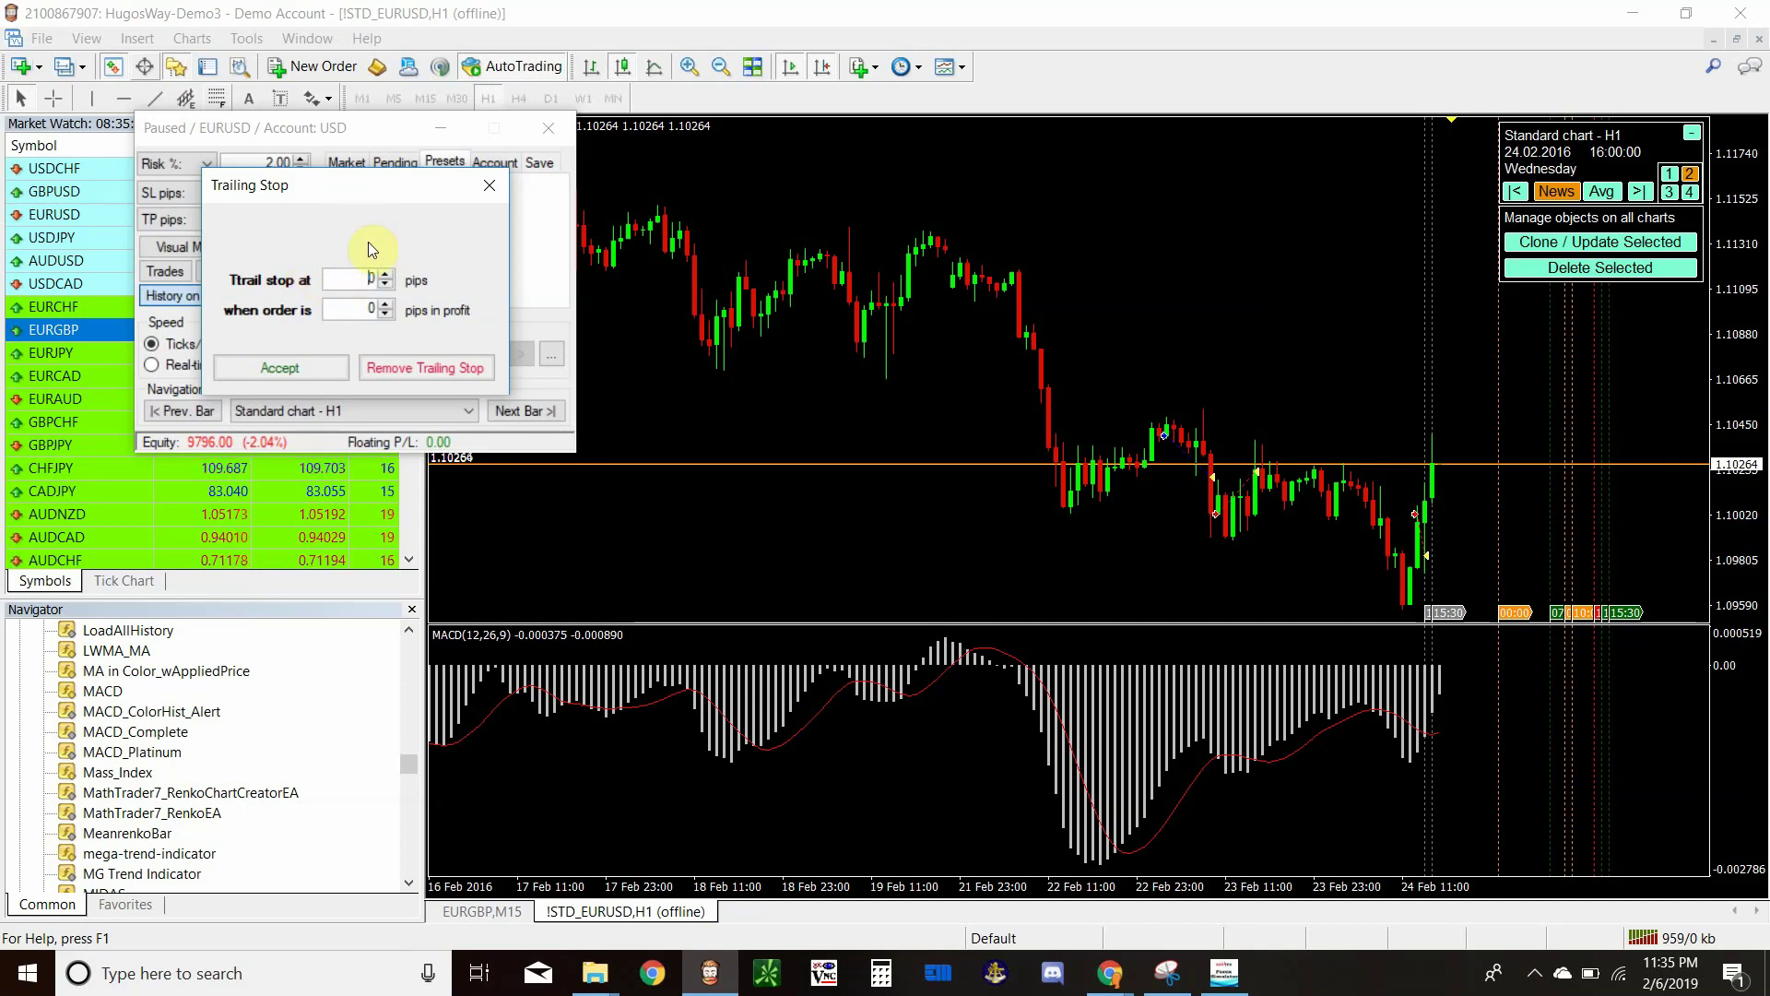
pyautogui.click(489, 185)
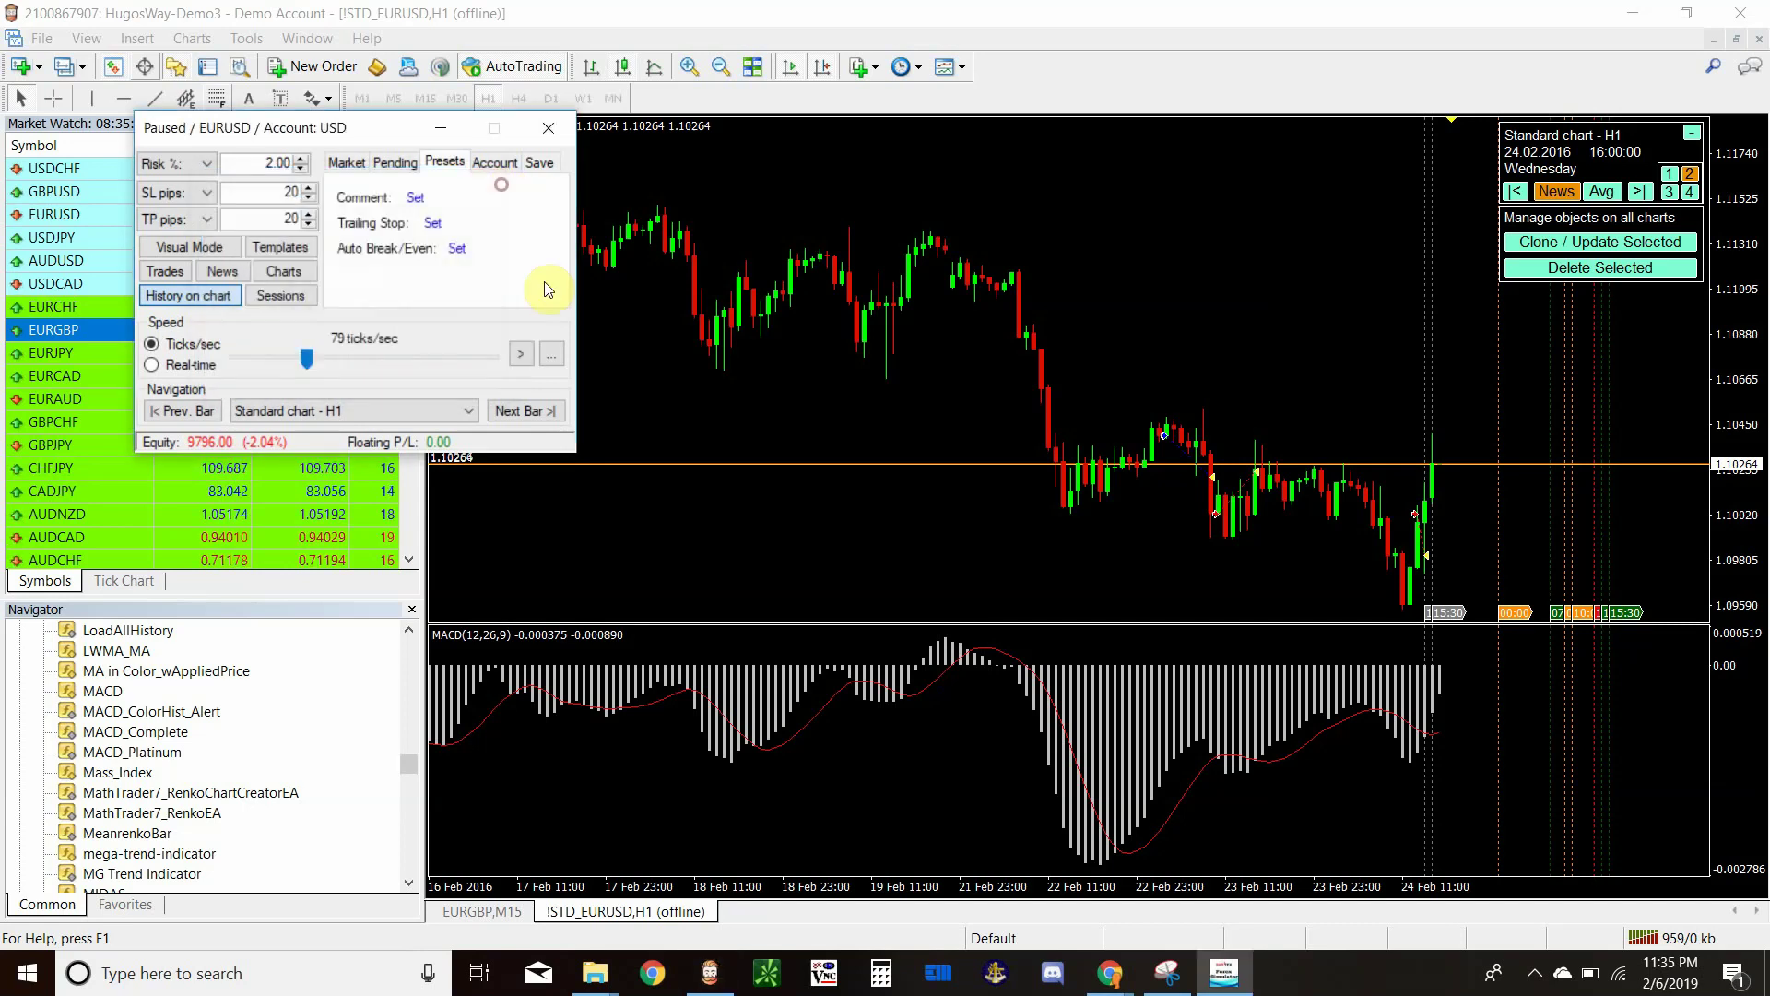
# Step: Examine the Auto Break/Even preset's profit trigger and stop loss shift settings, and close it without changes
pyautogui.click(460, 249)
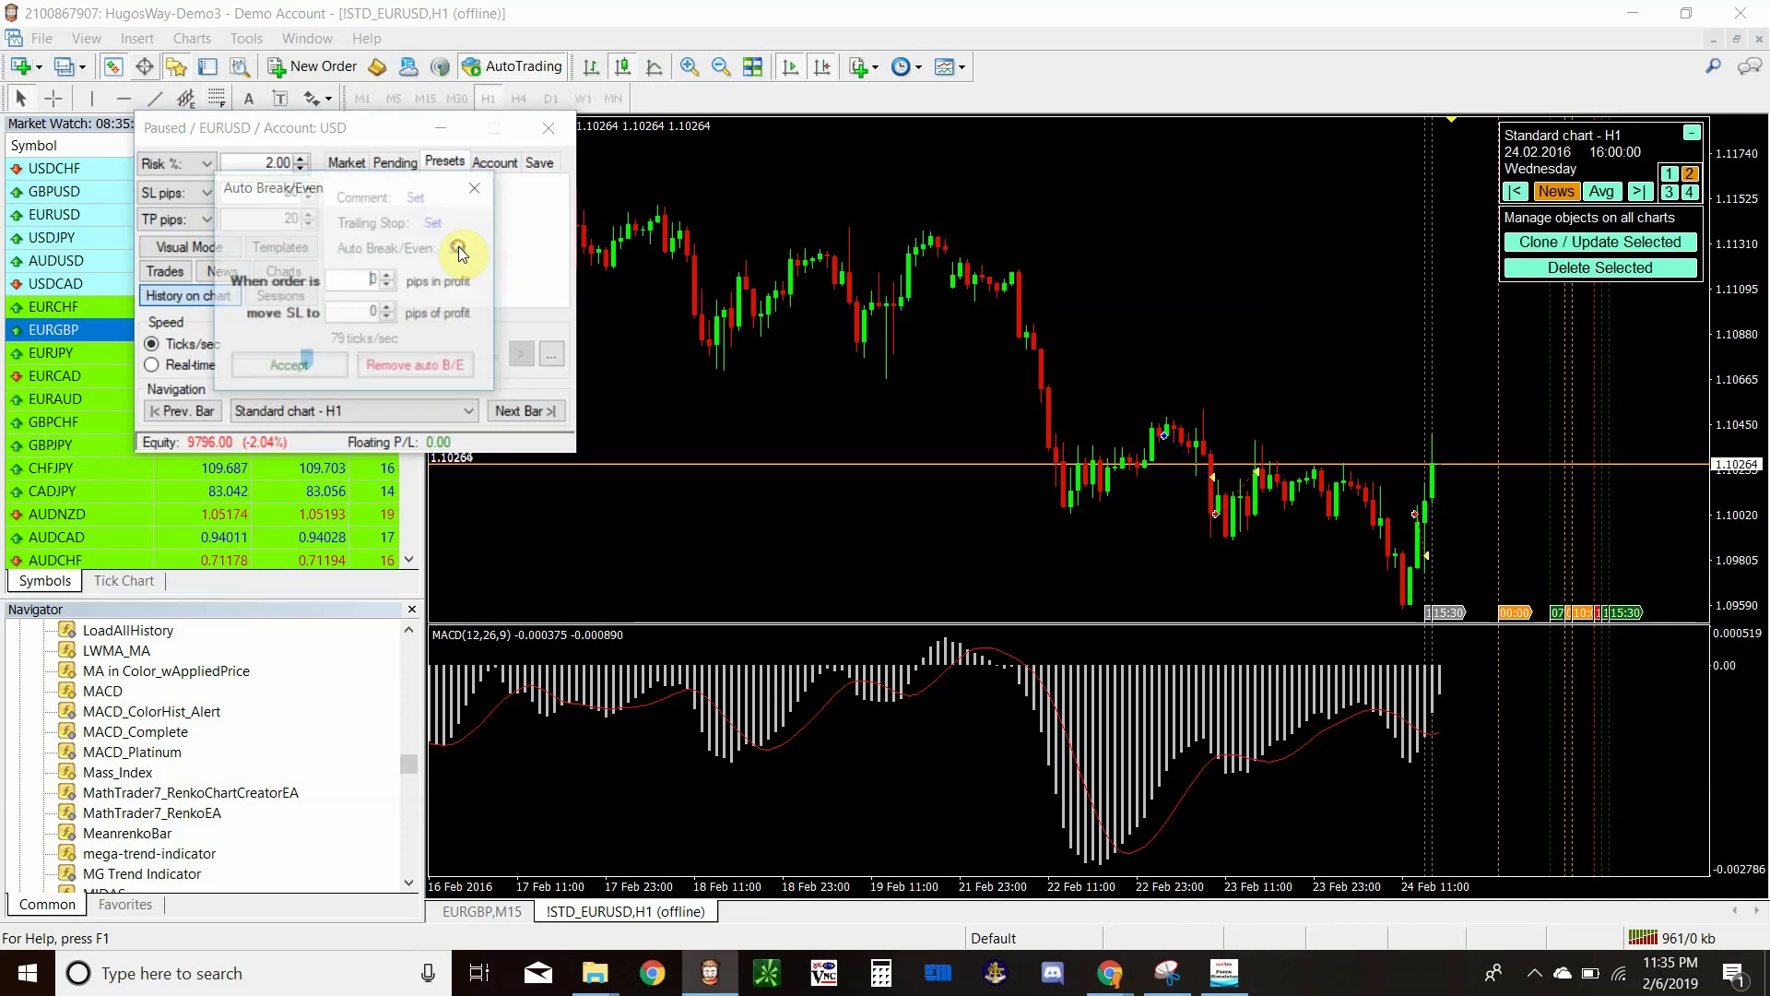
pyautogui.click(375, 279)
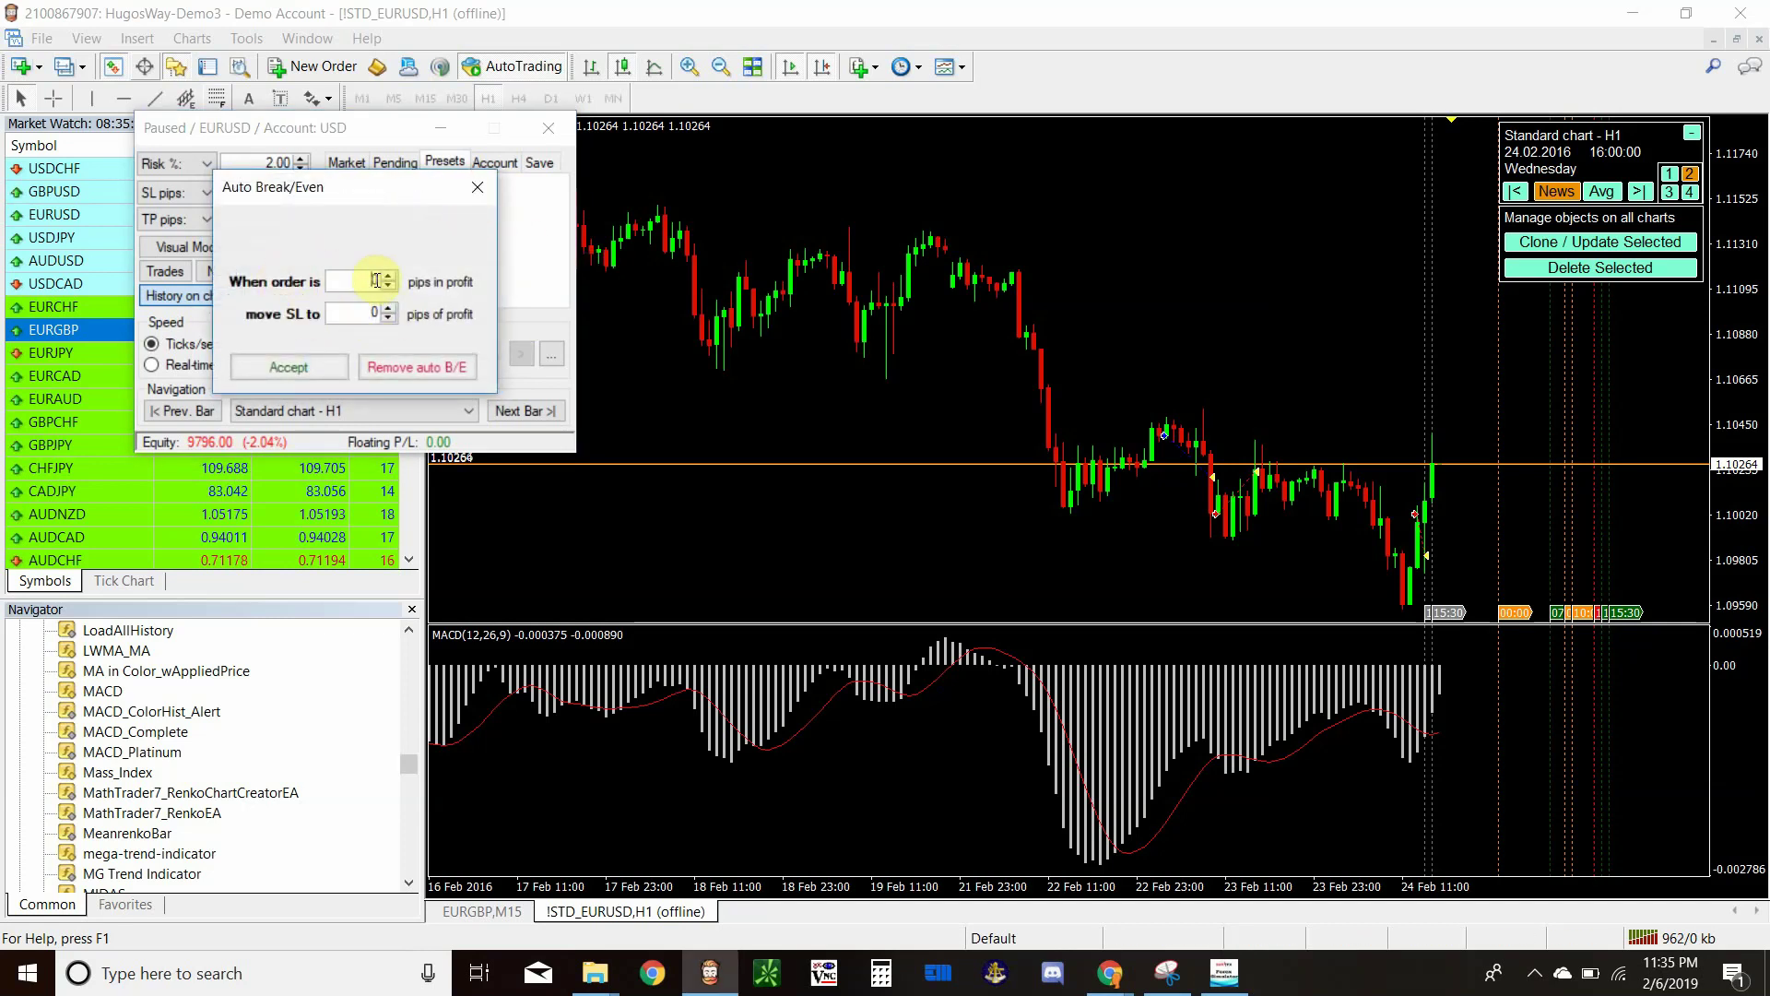
pyautogui.click(335, 316)
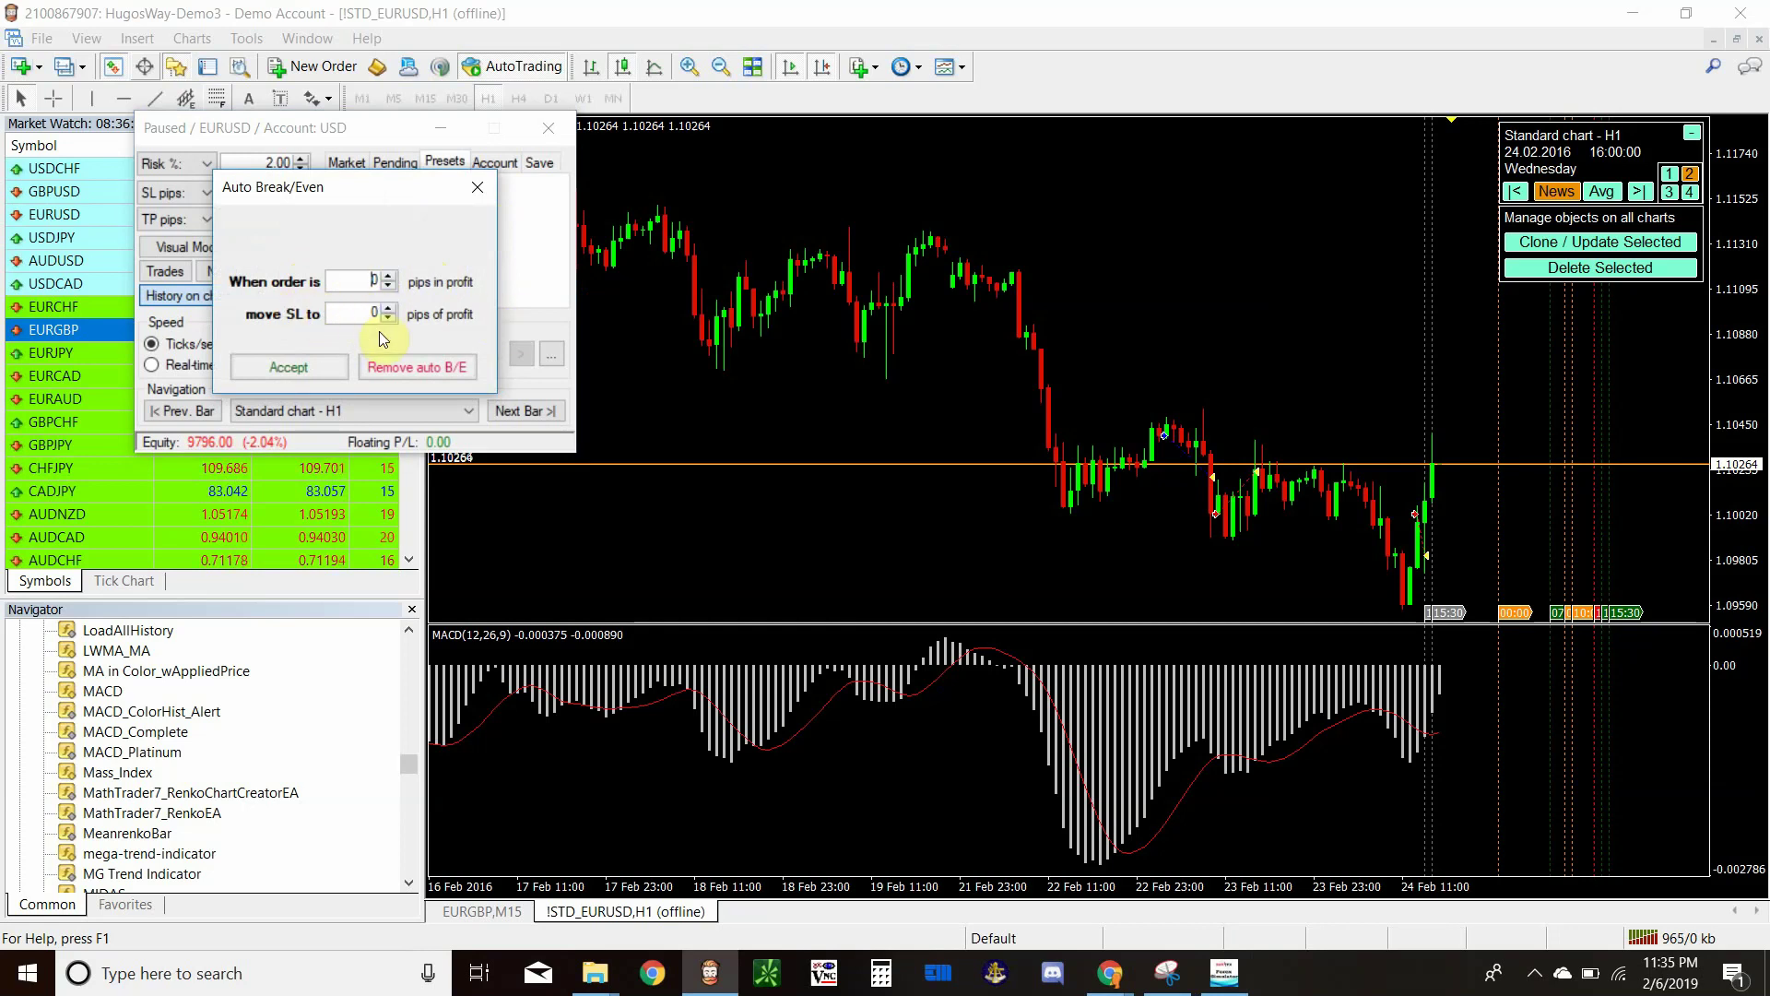
pyautogui.click(478, 187)
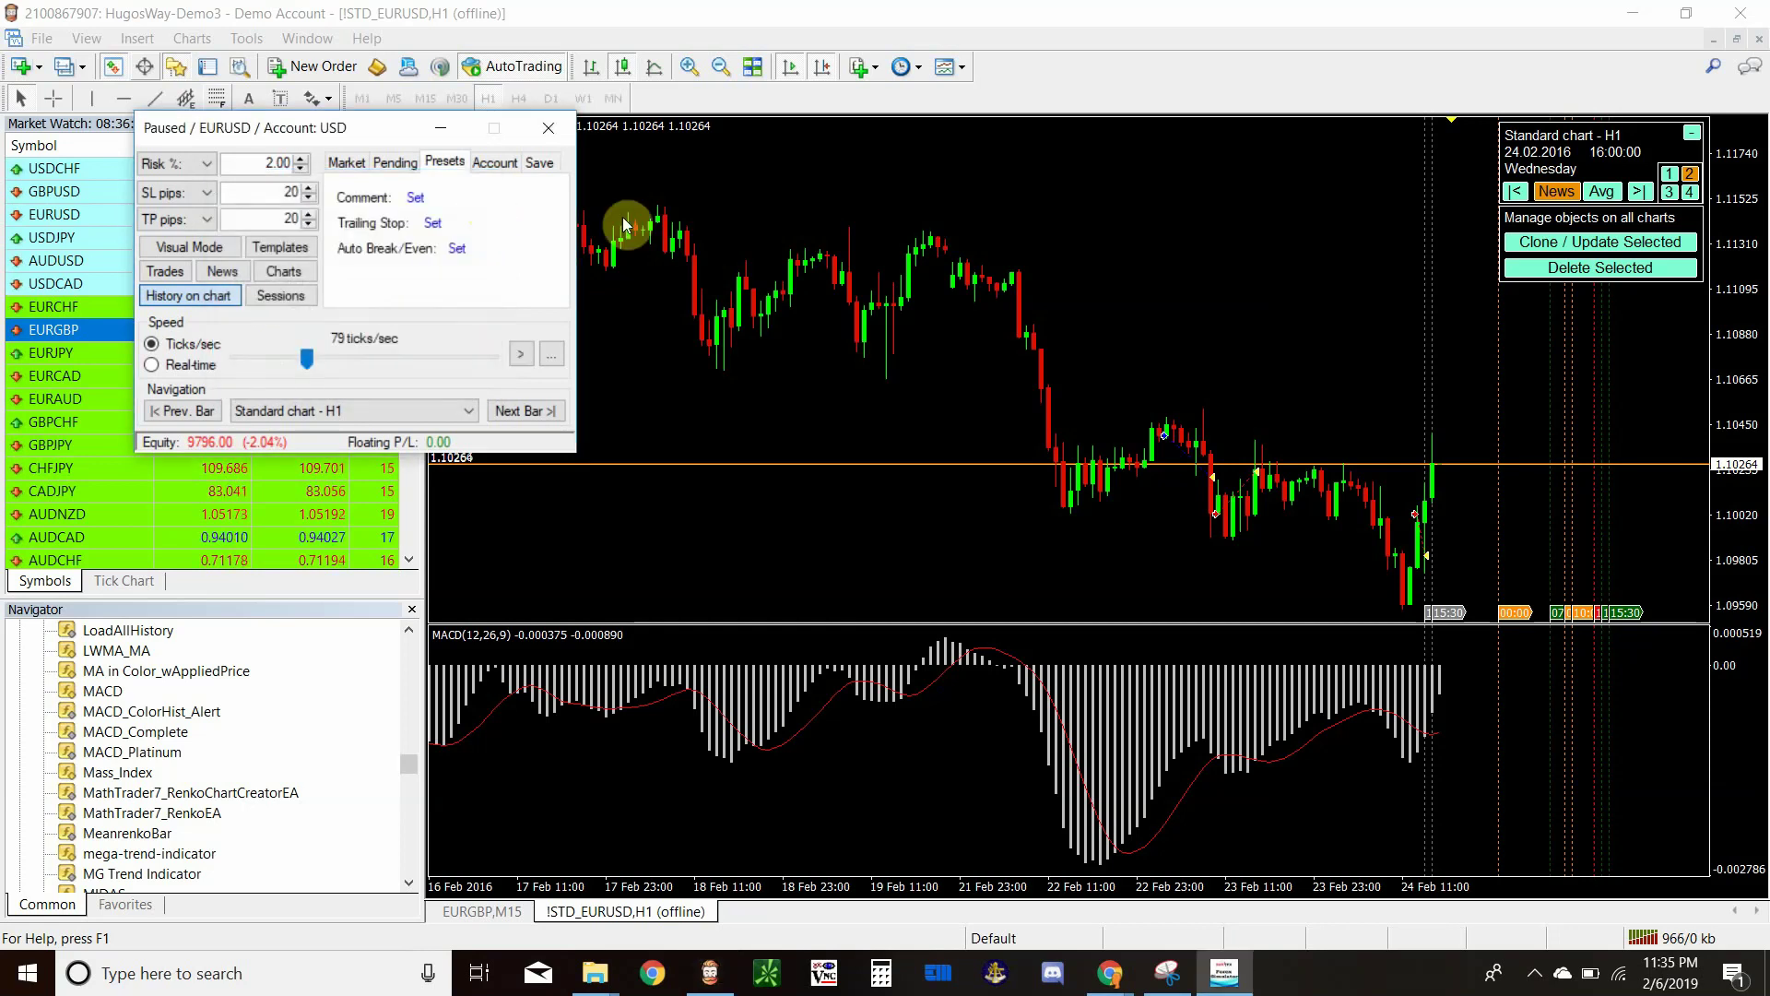
# Step: Buy EURUSD at market twice with 2% risk and a 20-pip stop loss, first with a 20-pip take profit and once with take profit 0
pyautogui.click(344, 162)
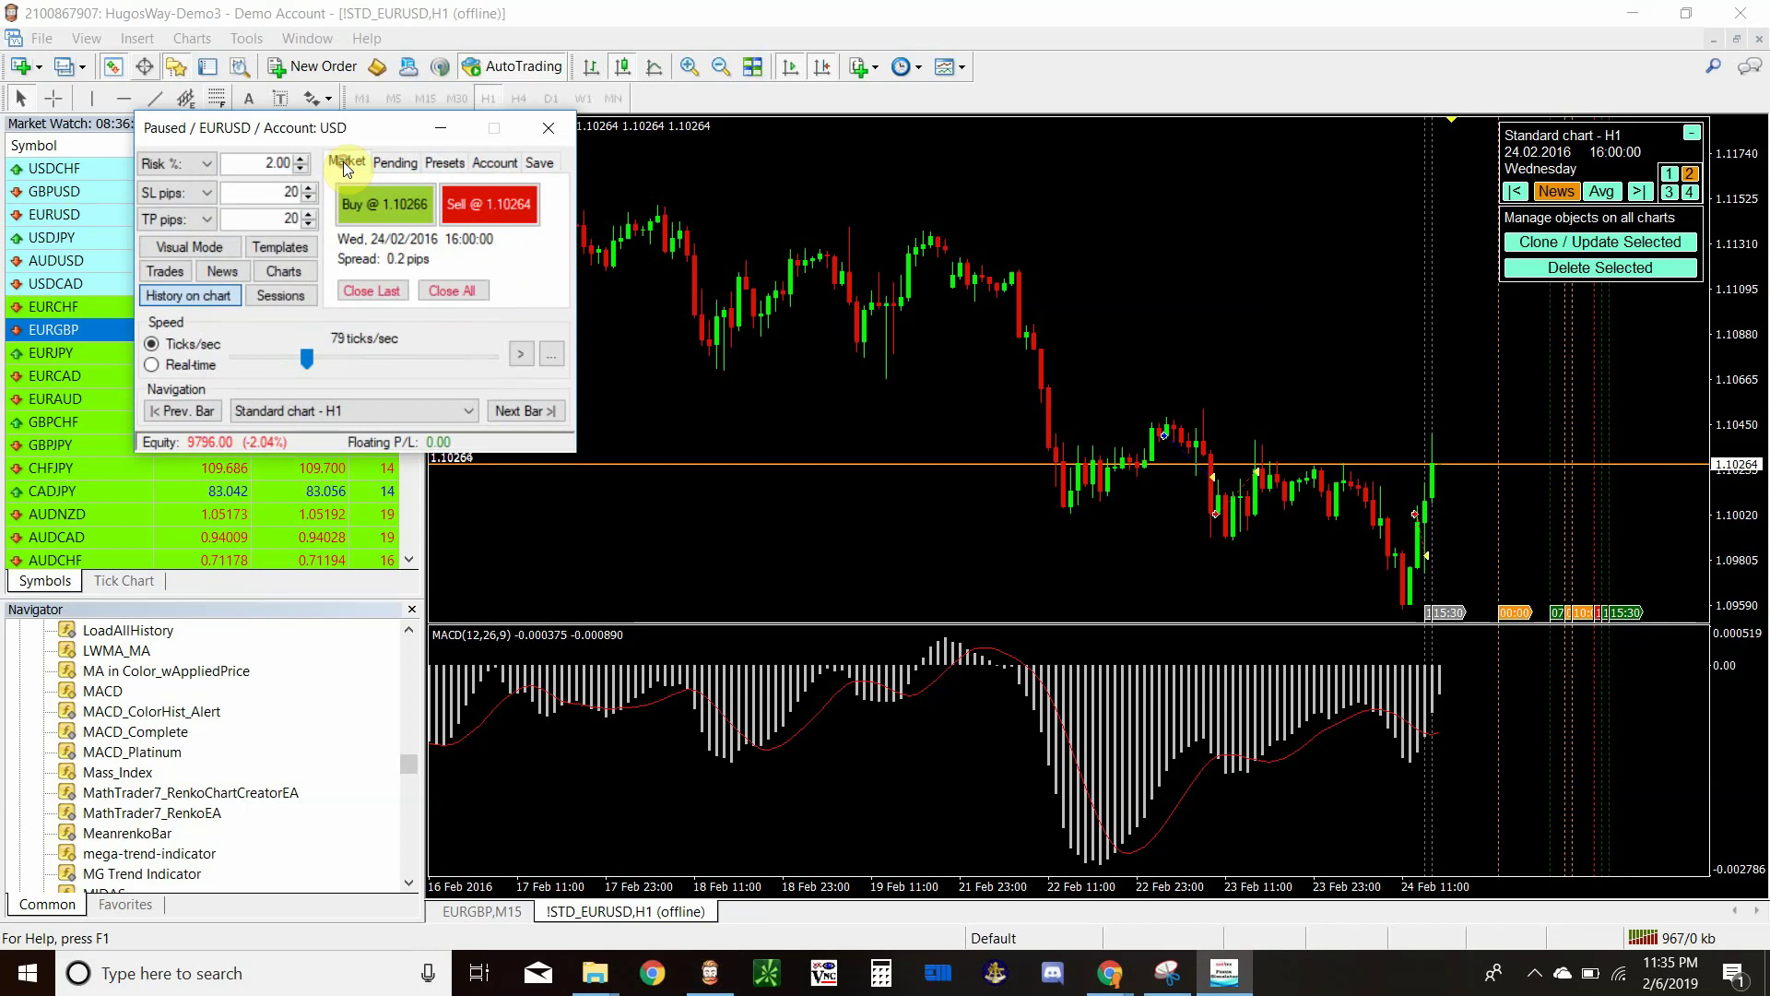
pyautogui.click(399, 205)
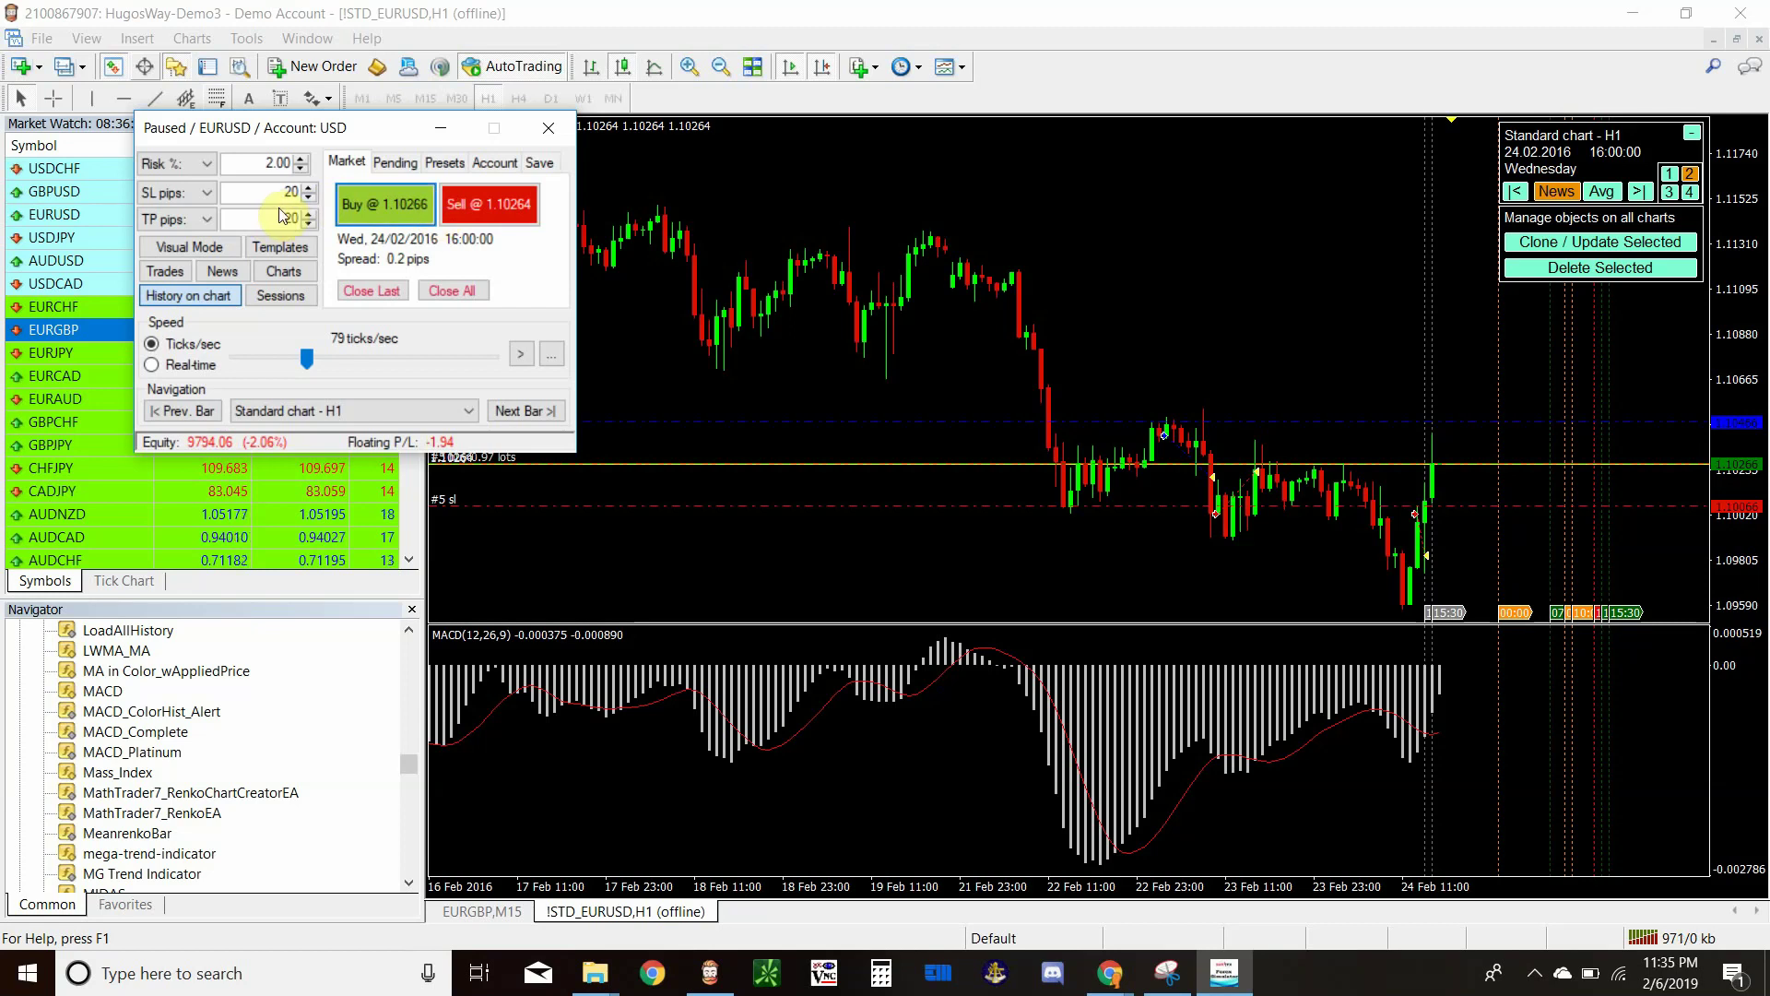
pyautogui.moveTo(283, 218); pyautogui.dragTo(346, 238)
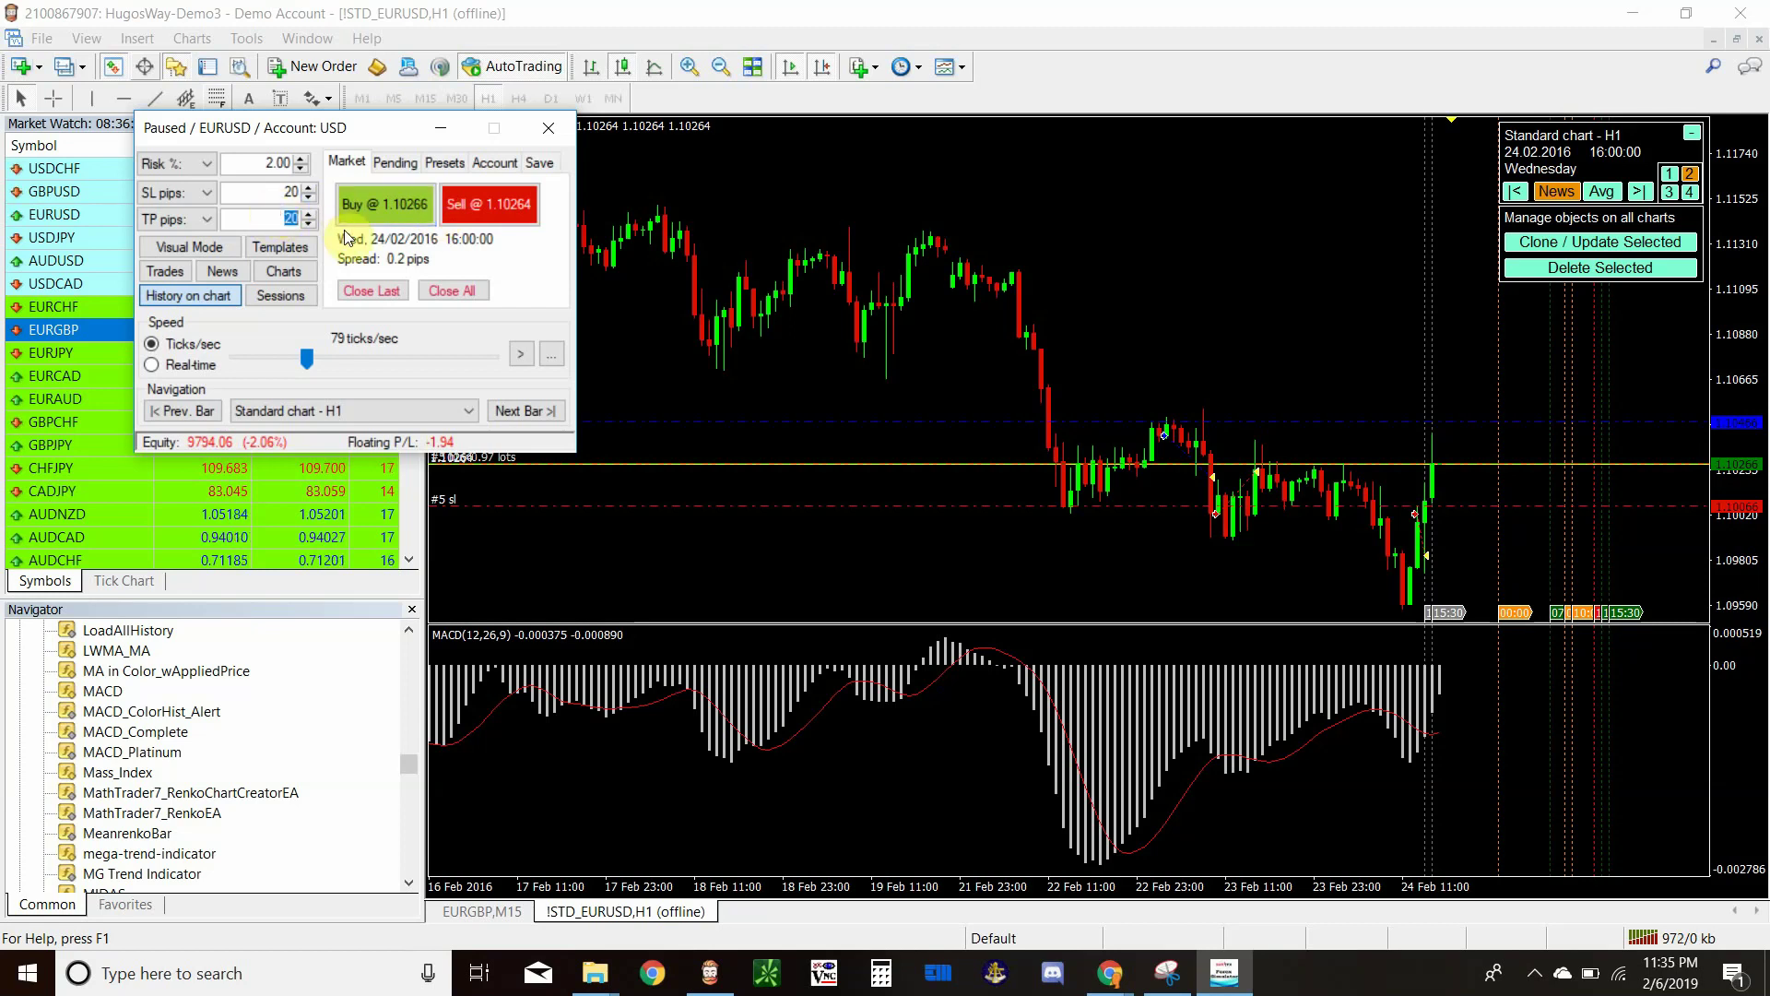
pyautogui.write('0')
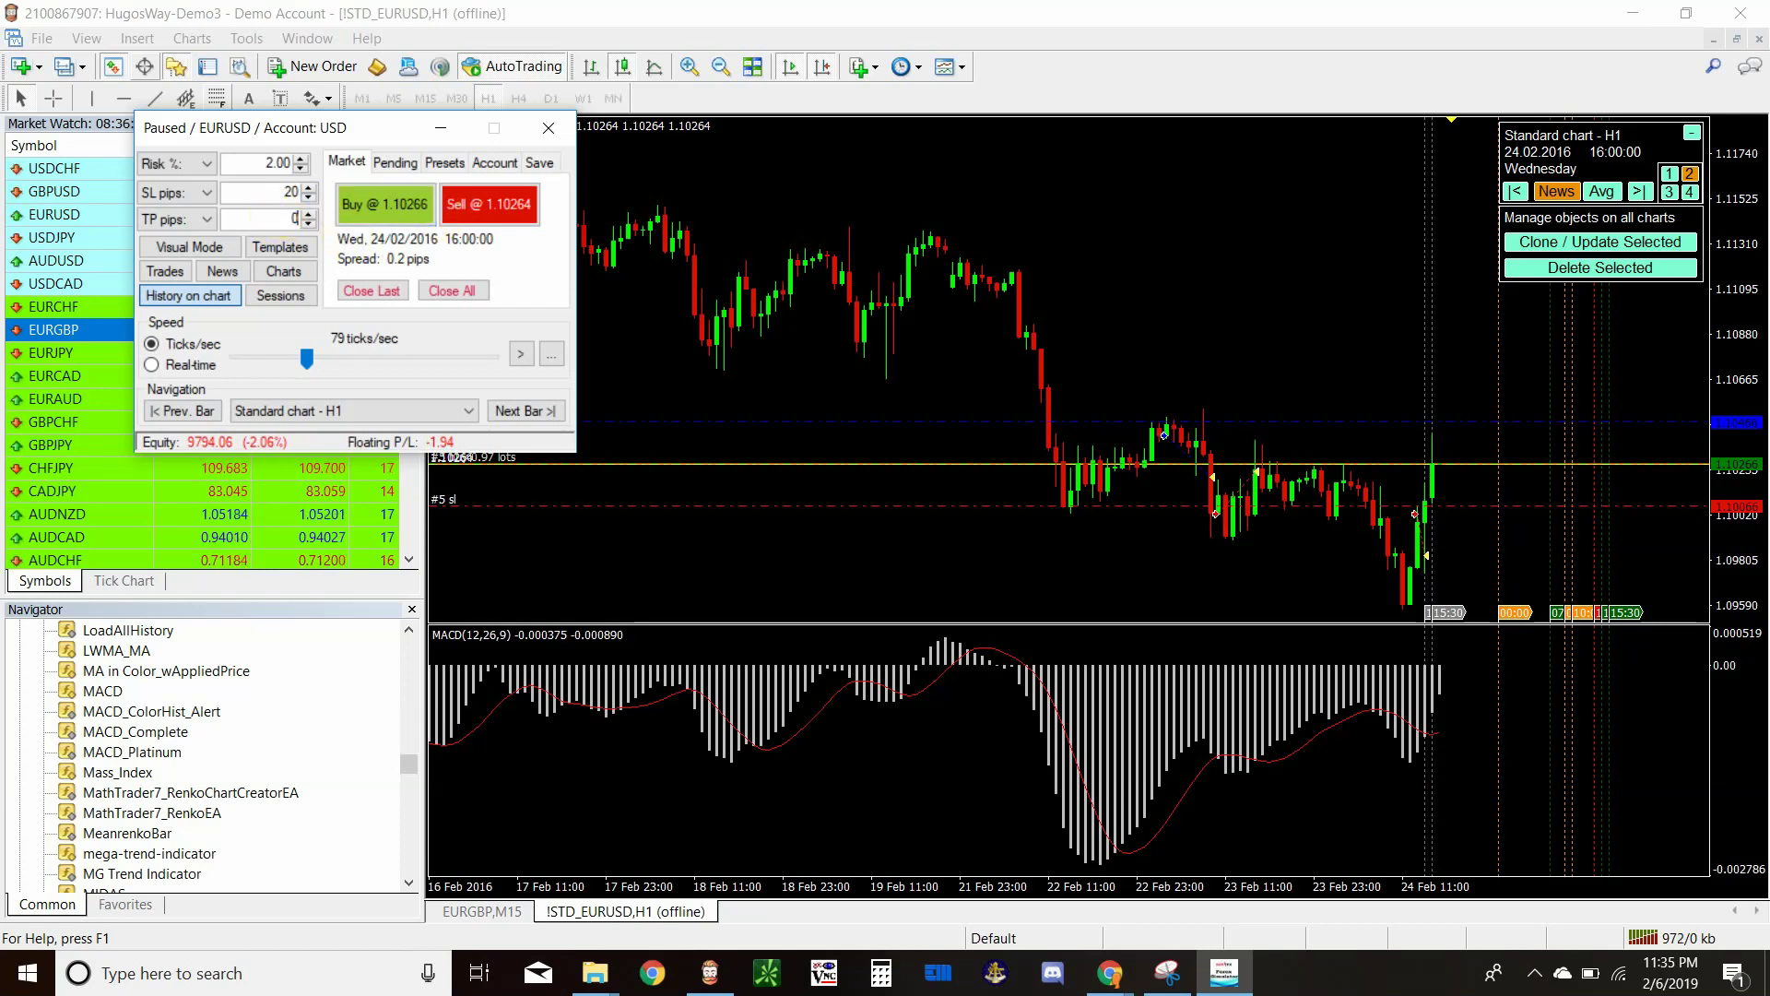
pyautogui.click(391, 209)
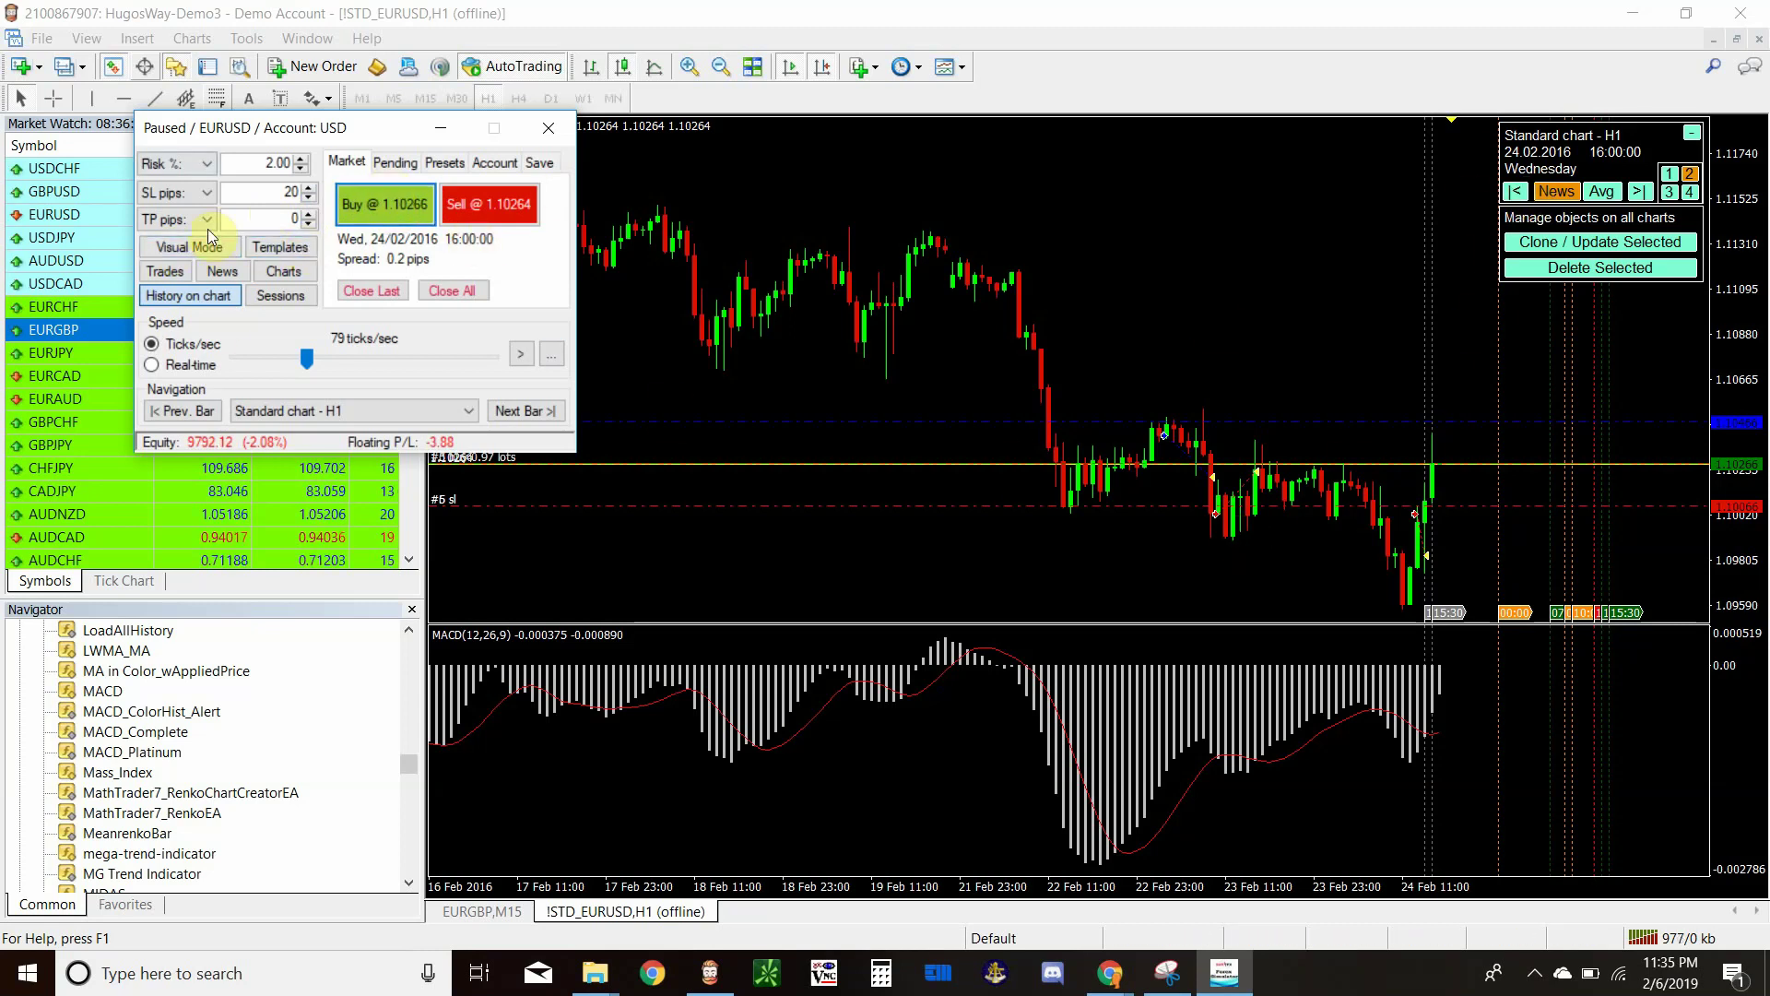
# Step: Open the trades list and examine the open market orders and the order history
pyautogui.click(168, 273)
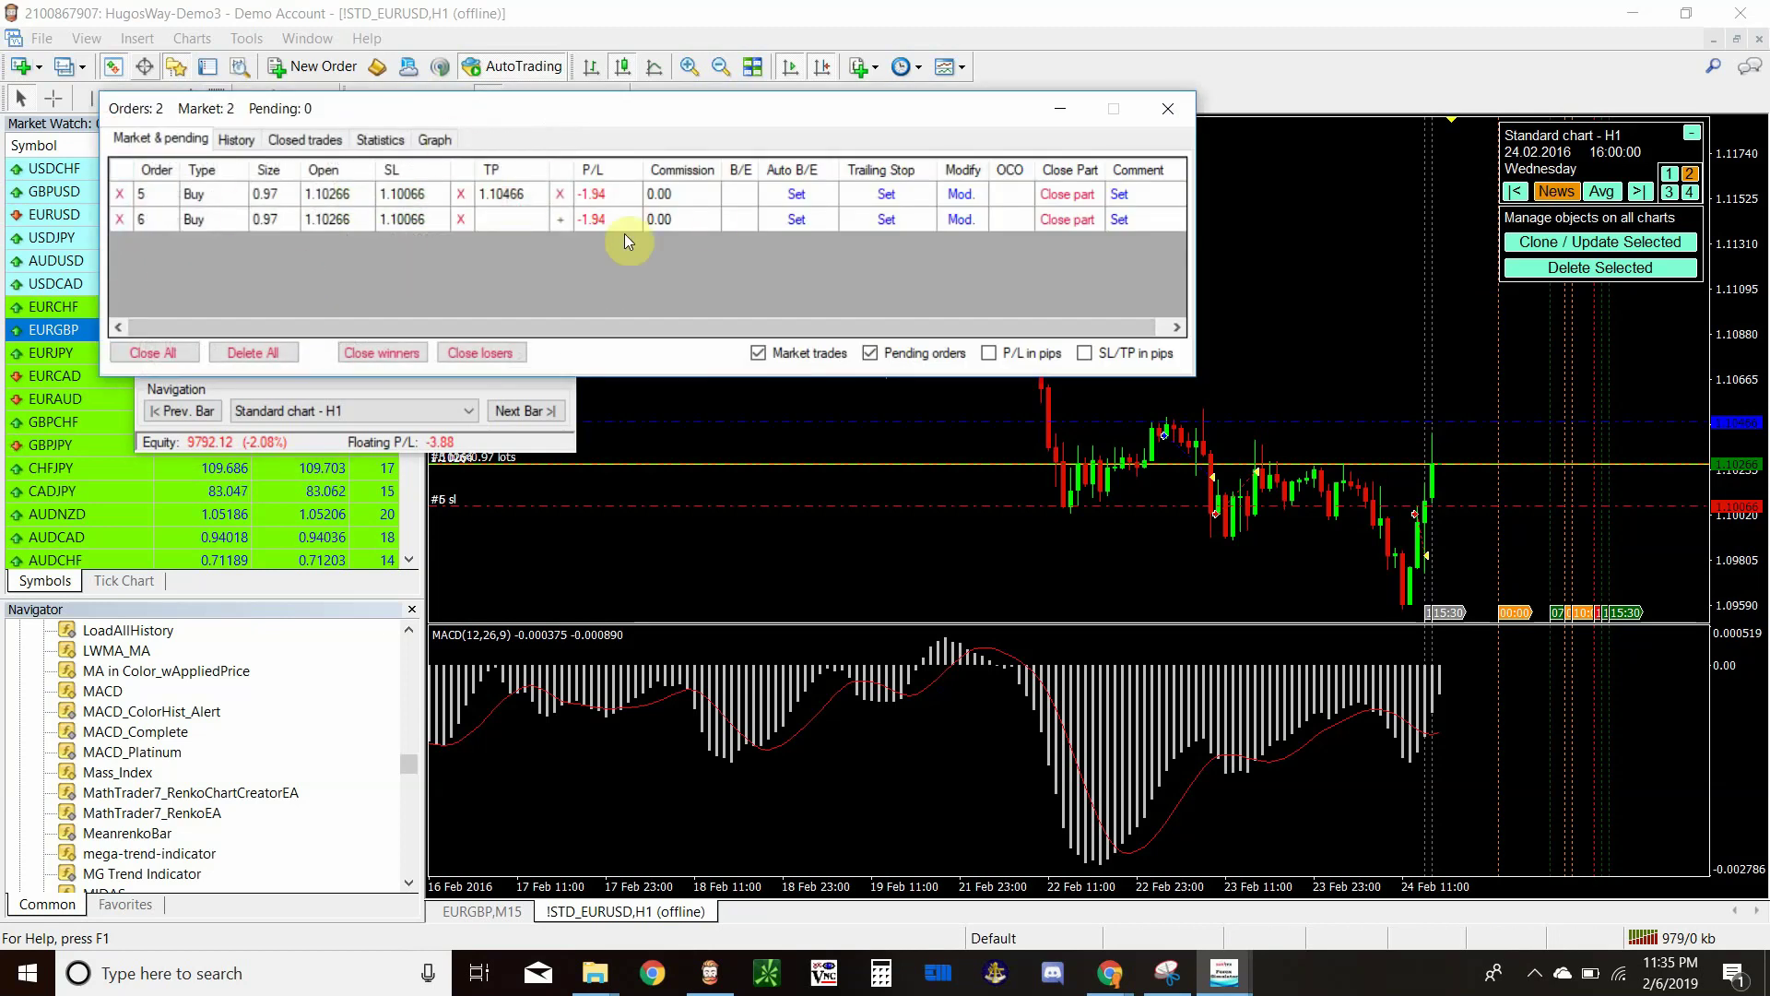
pyautogui.click(232, 139)
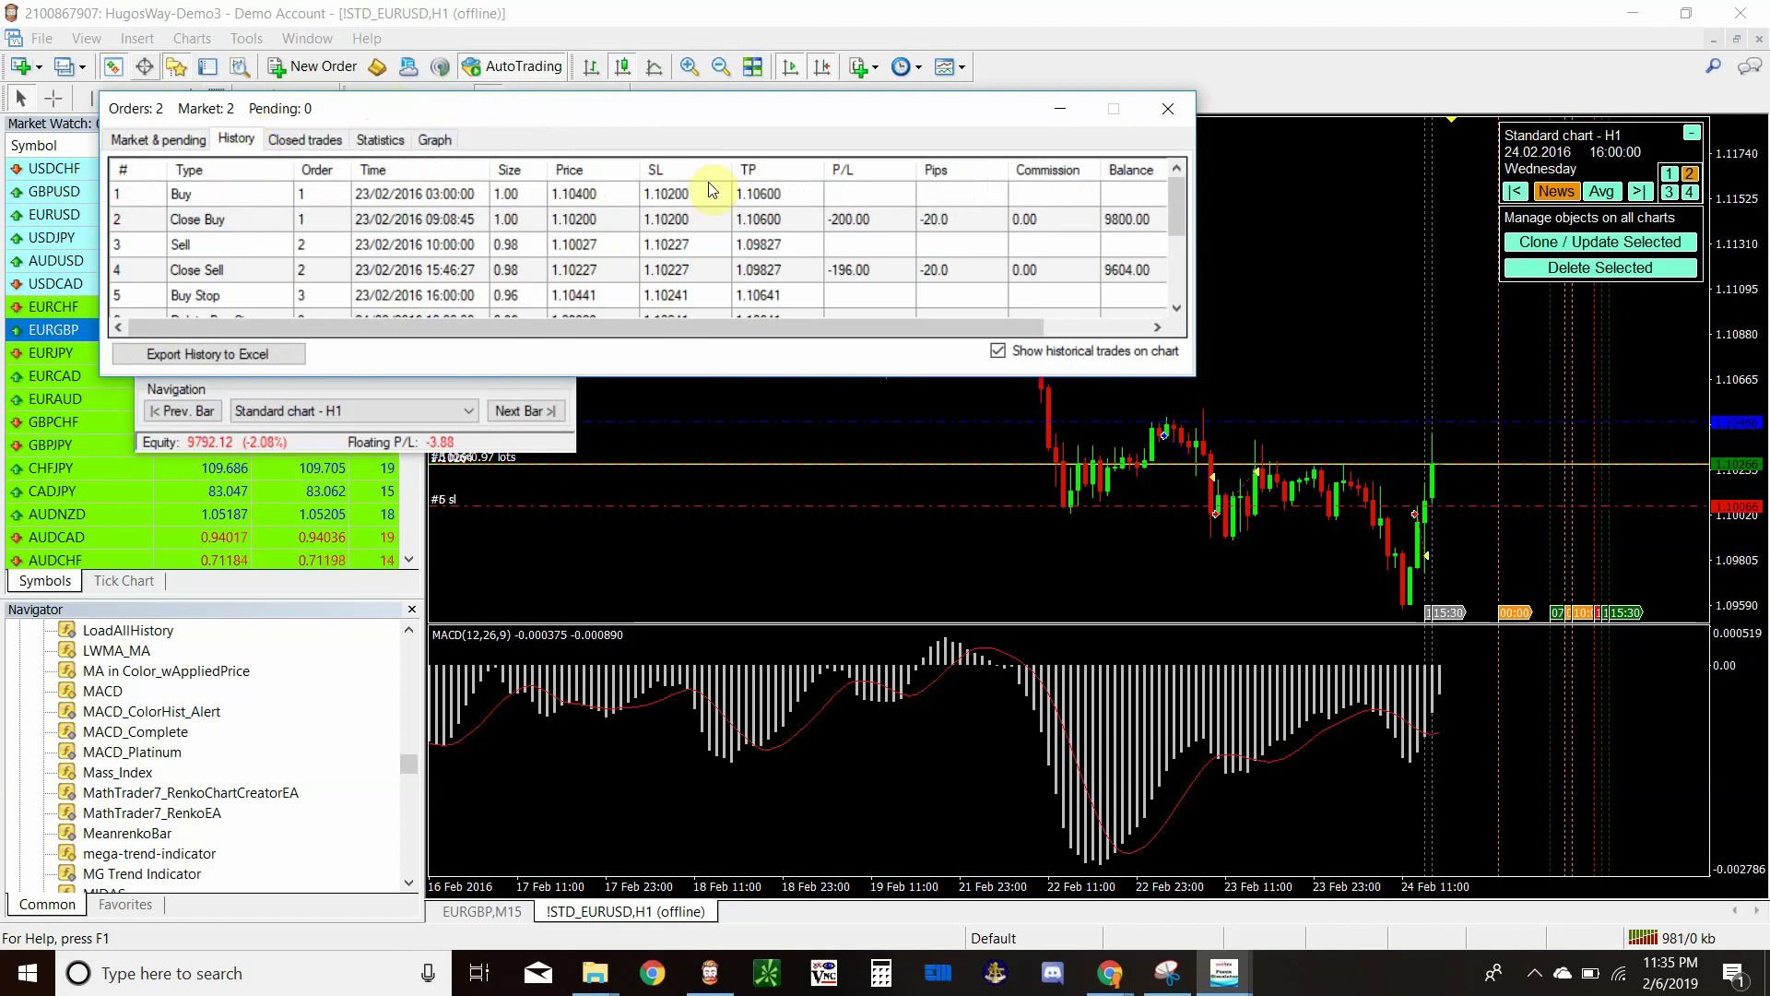
pyautogui.scroll(-2, 698, 277)
pyautogui.scroll(2, 698, 277)
pyautogui.scroll(-2, 698, 277)
pyautogui.scroll(2, 698, 277)
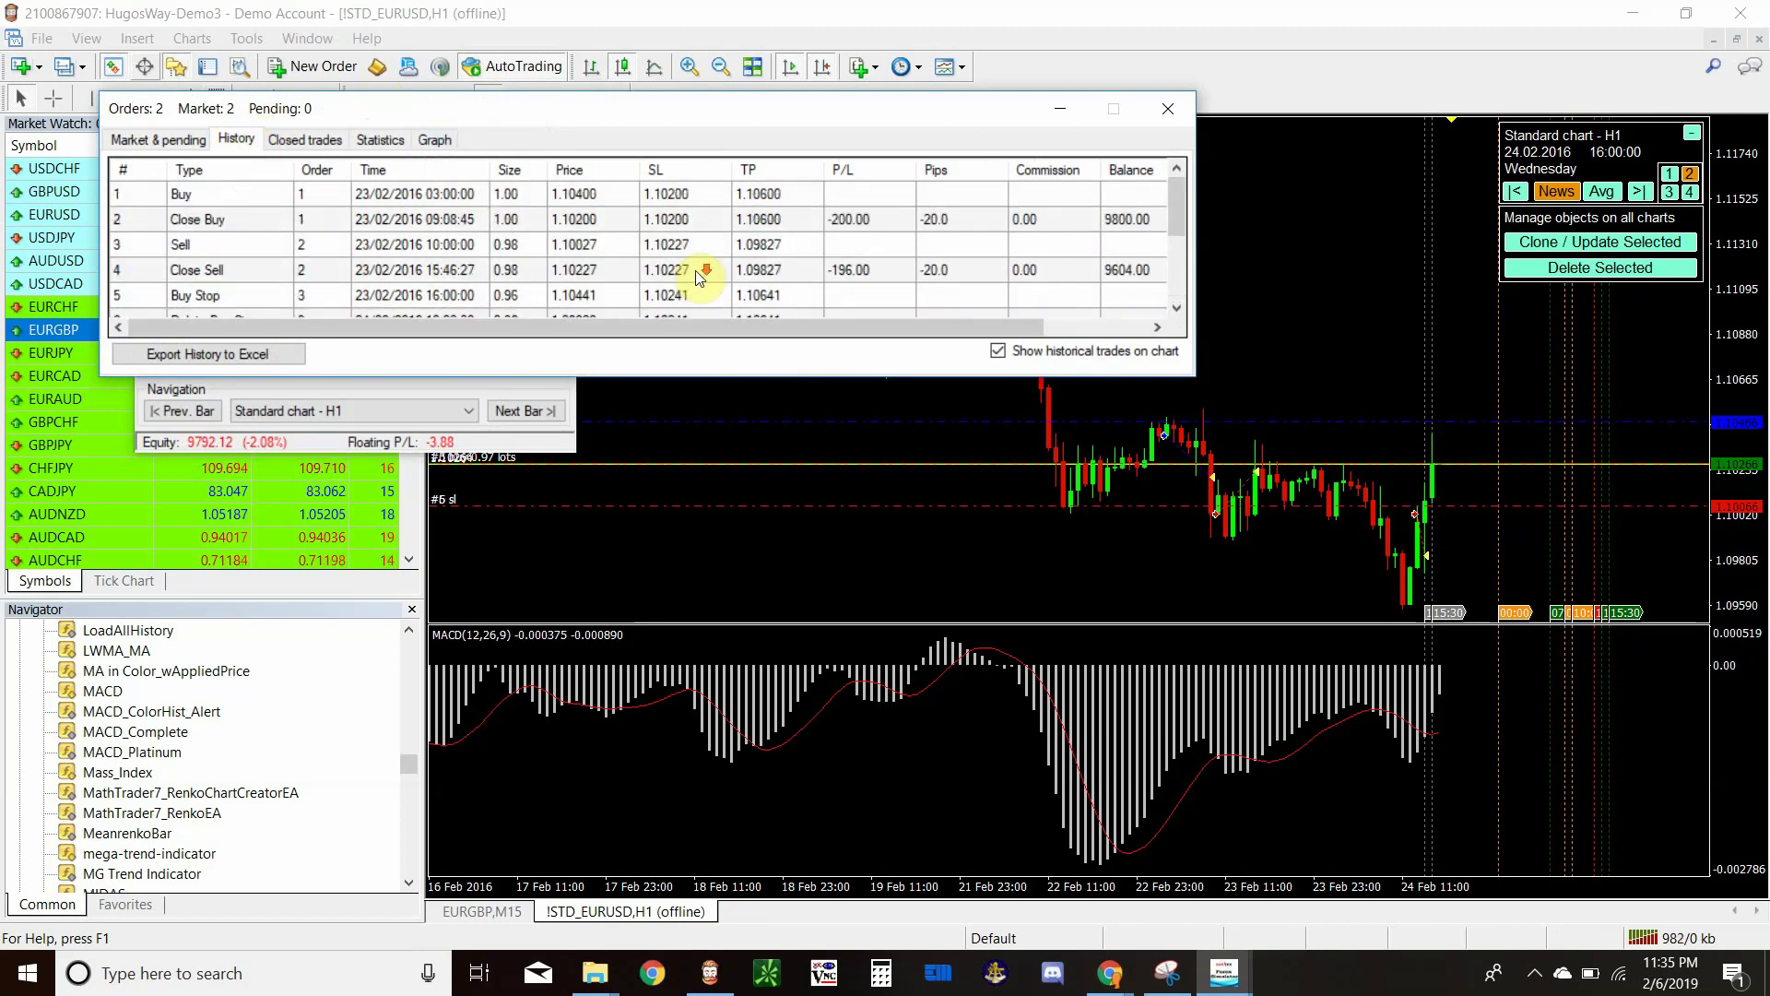
pyautogui.scroll(-3, 698, 276)
# Step: Modify buy order #5 visually with a stop loss of 1.09825 and a take profit of 1.10487, and close the trades list
pyautogui.click(149, 140)
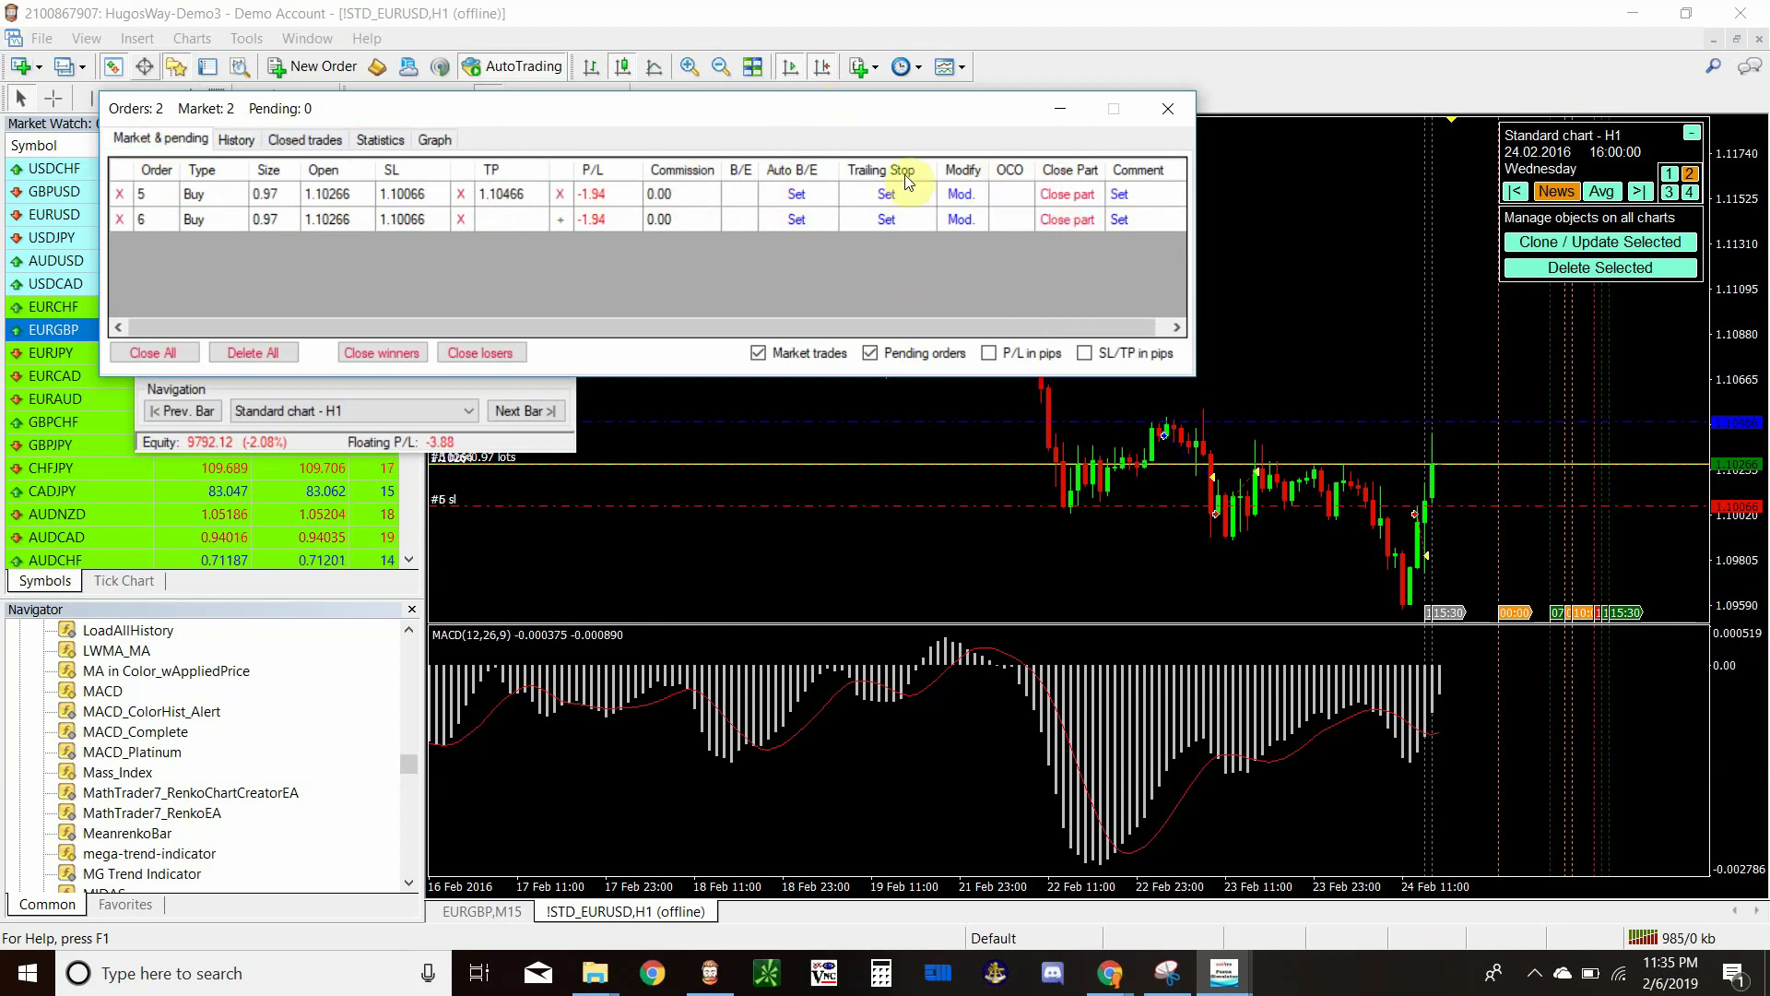
pyautogui.click(963, 194)
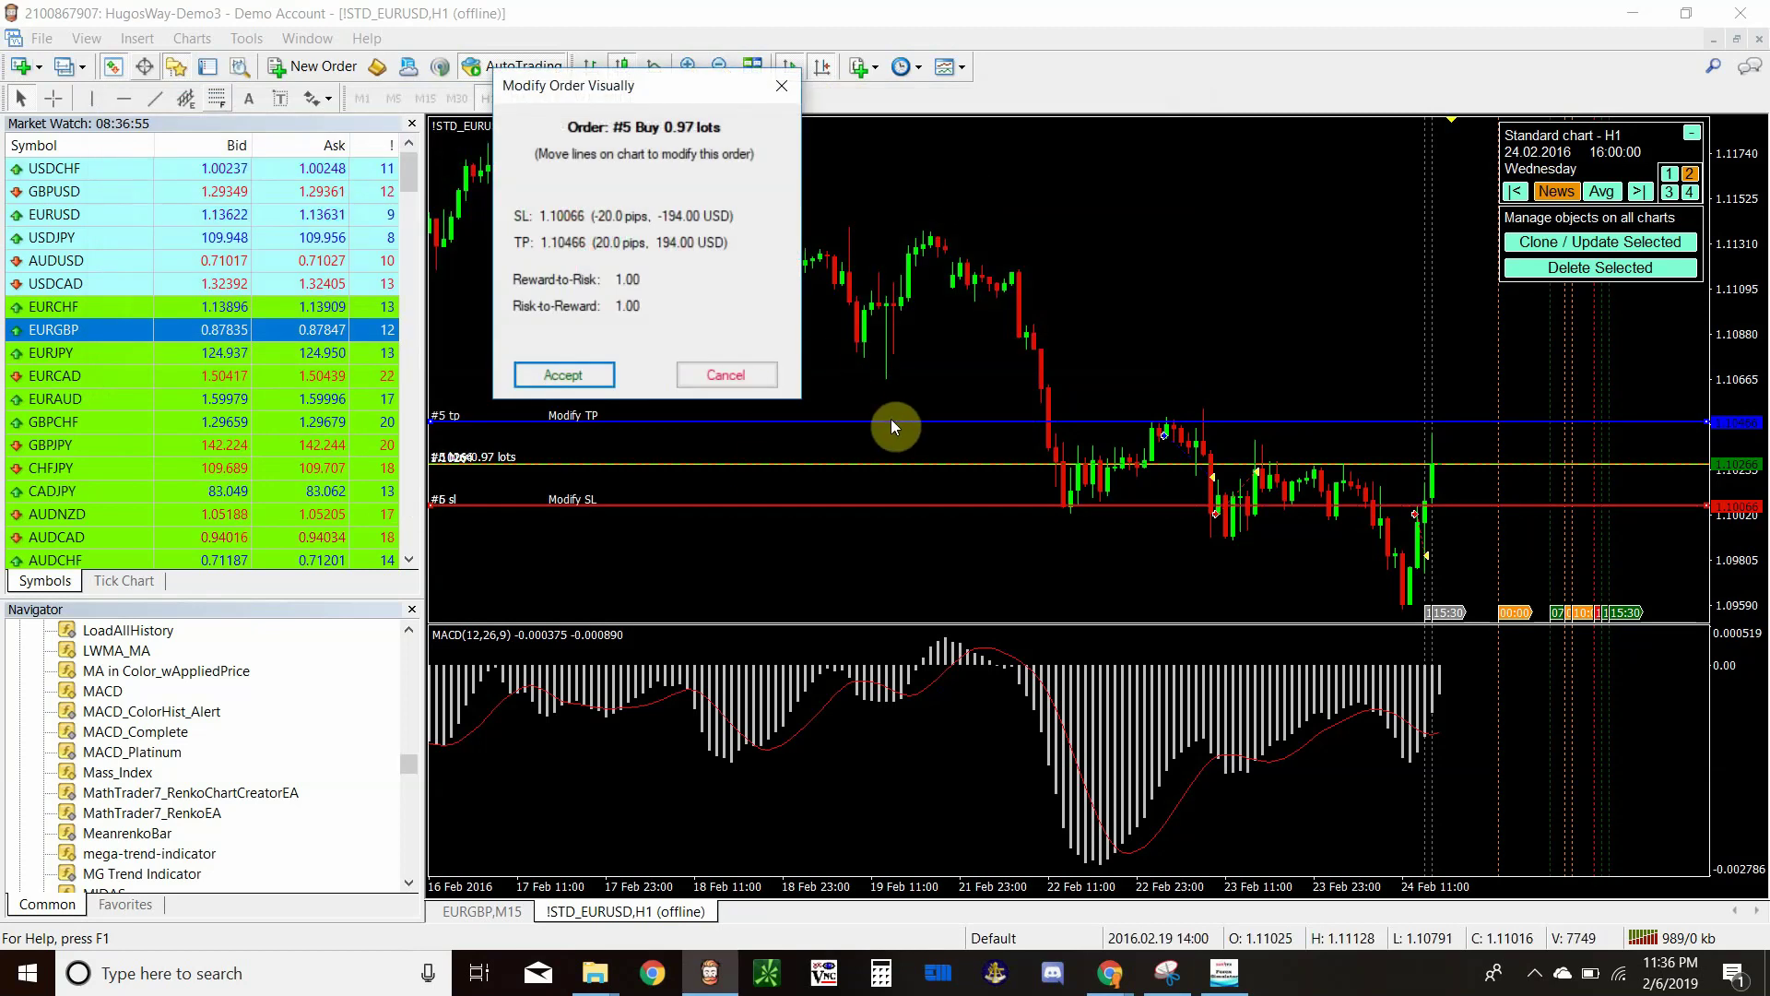
pyautogui.moveTo(891, 420); pyautogui.dragTo(854, 417)
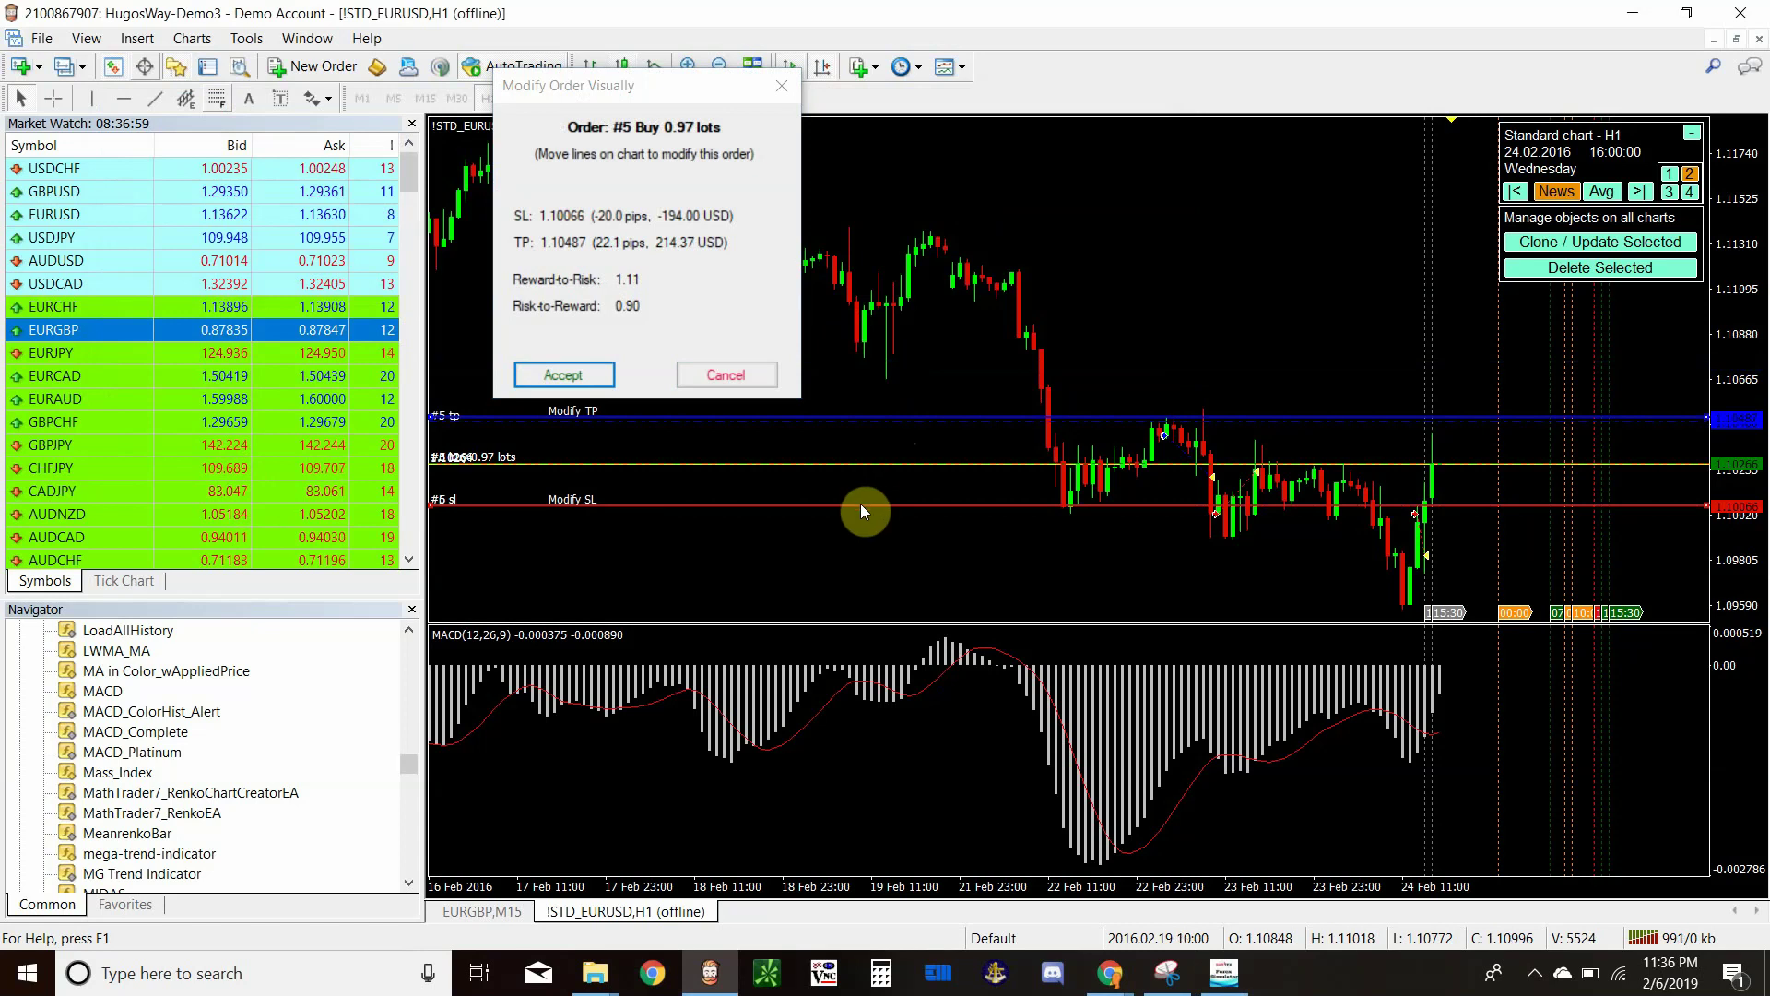
pyautogui.moveTo(861, 506); pyautogui.dragTo(858, 557)
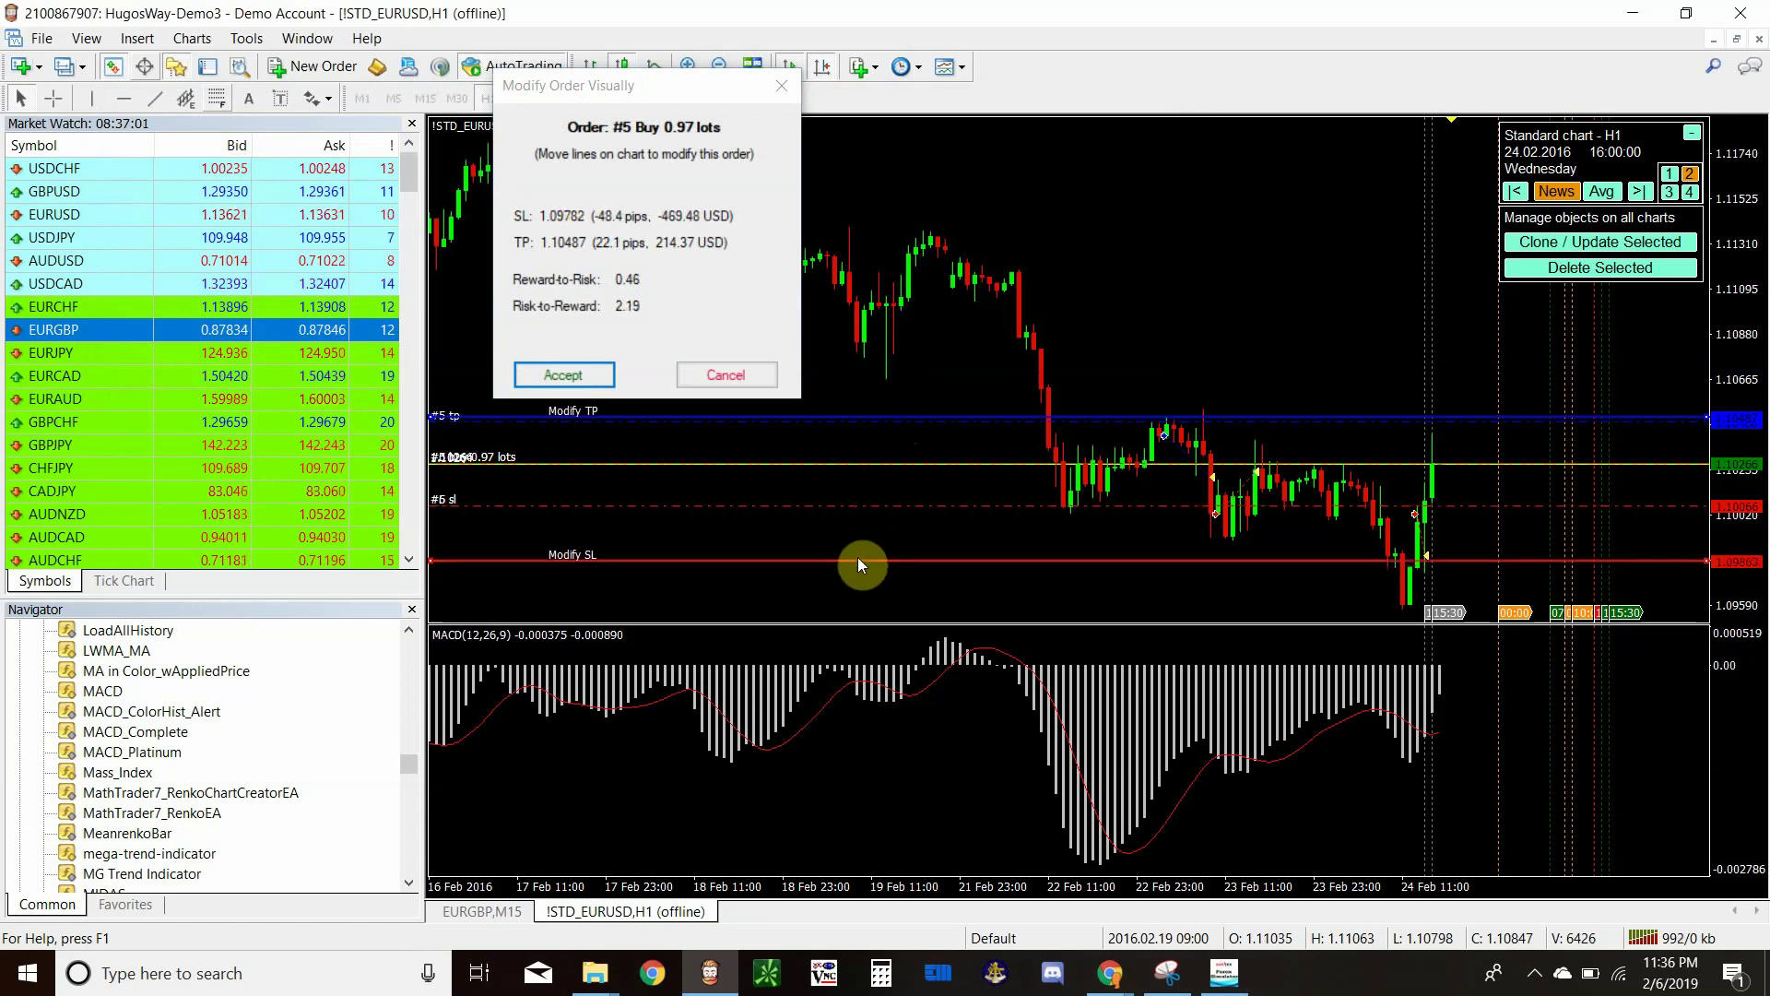
pyautogui.click(565, 375)
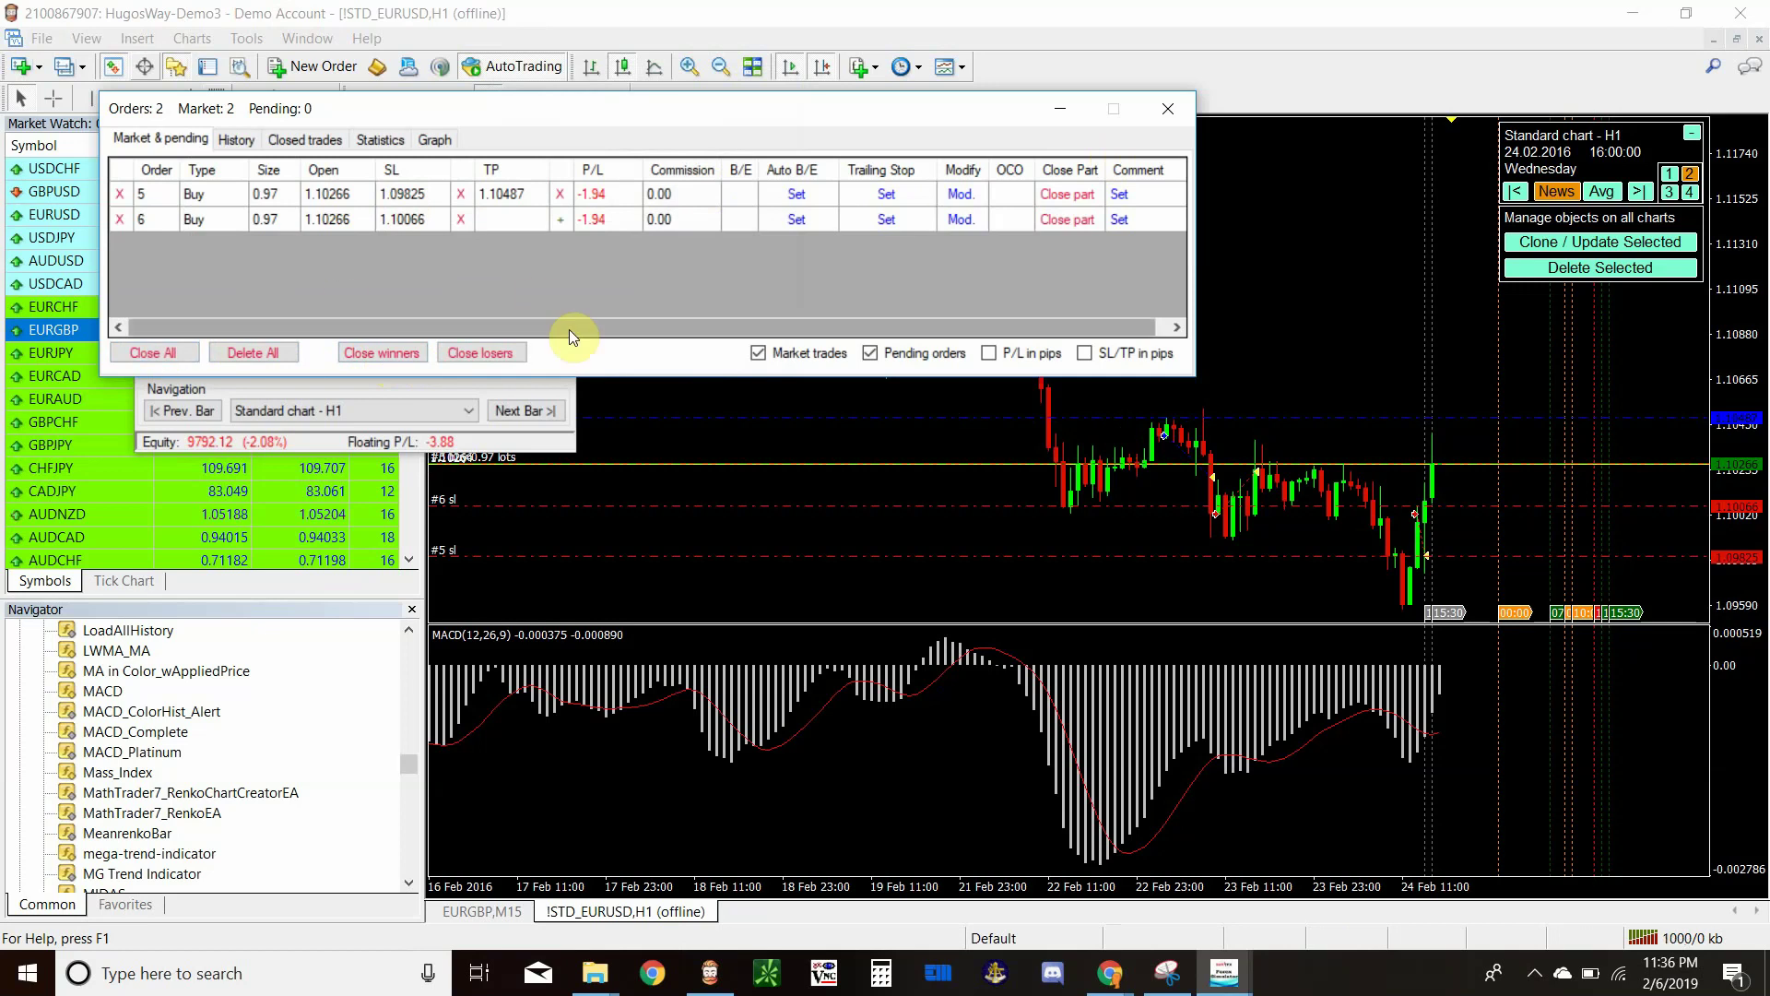
pyautogui.click(1166, 109)
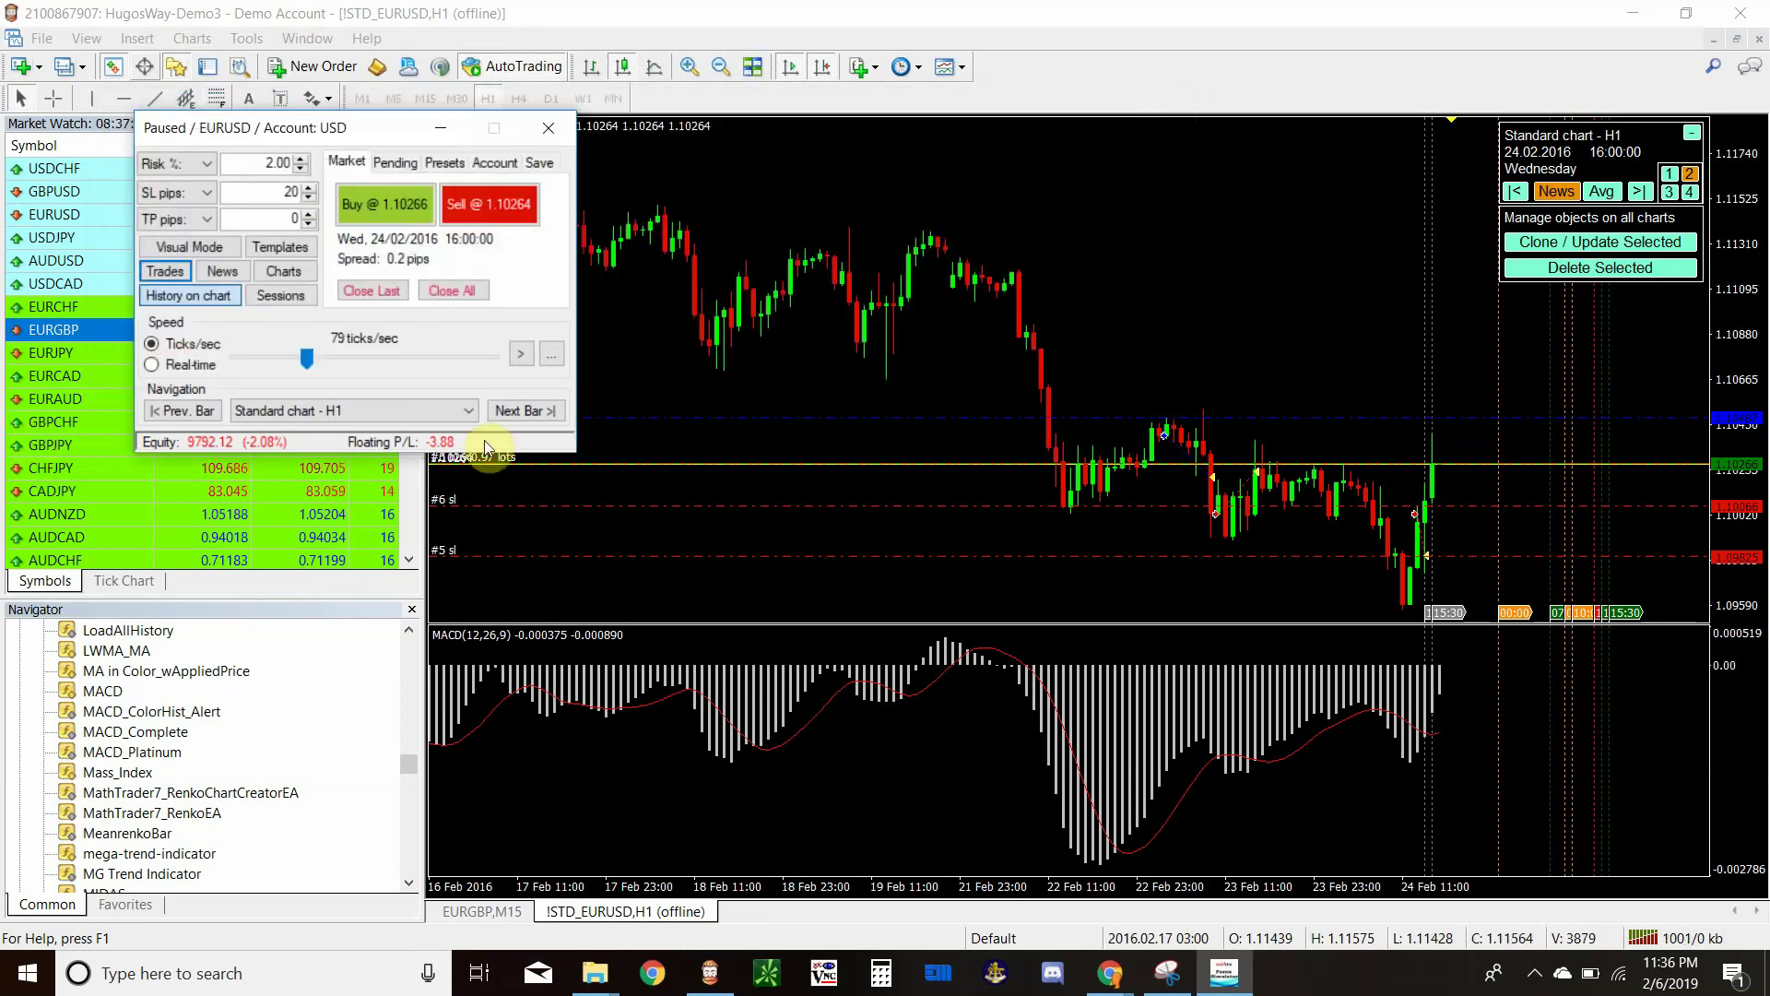
# Step: Advance the paused H1 simulation bar by bar from 24/02/2016 16:00 to 25/02/2016 22:00
pyautogui.click(538, 410)
pyautogui.click(537, 410)
pyautogui.click(538, 410)
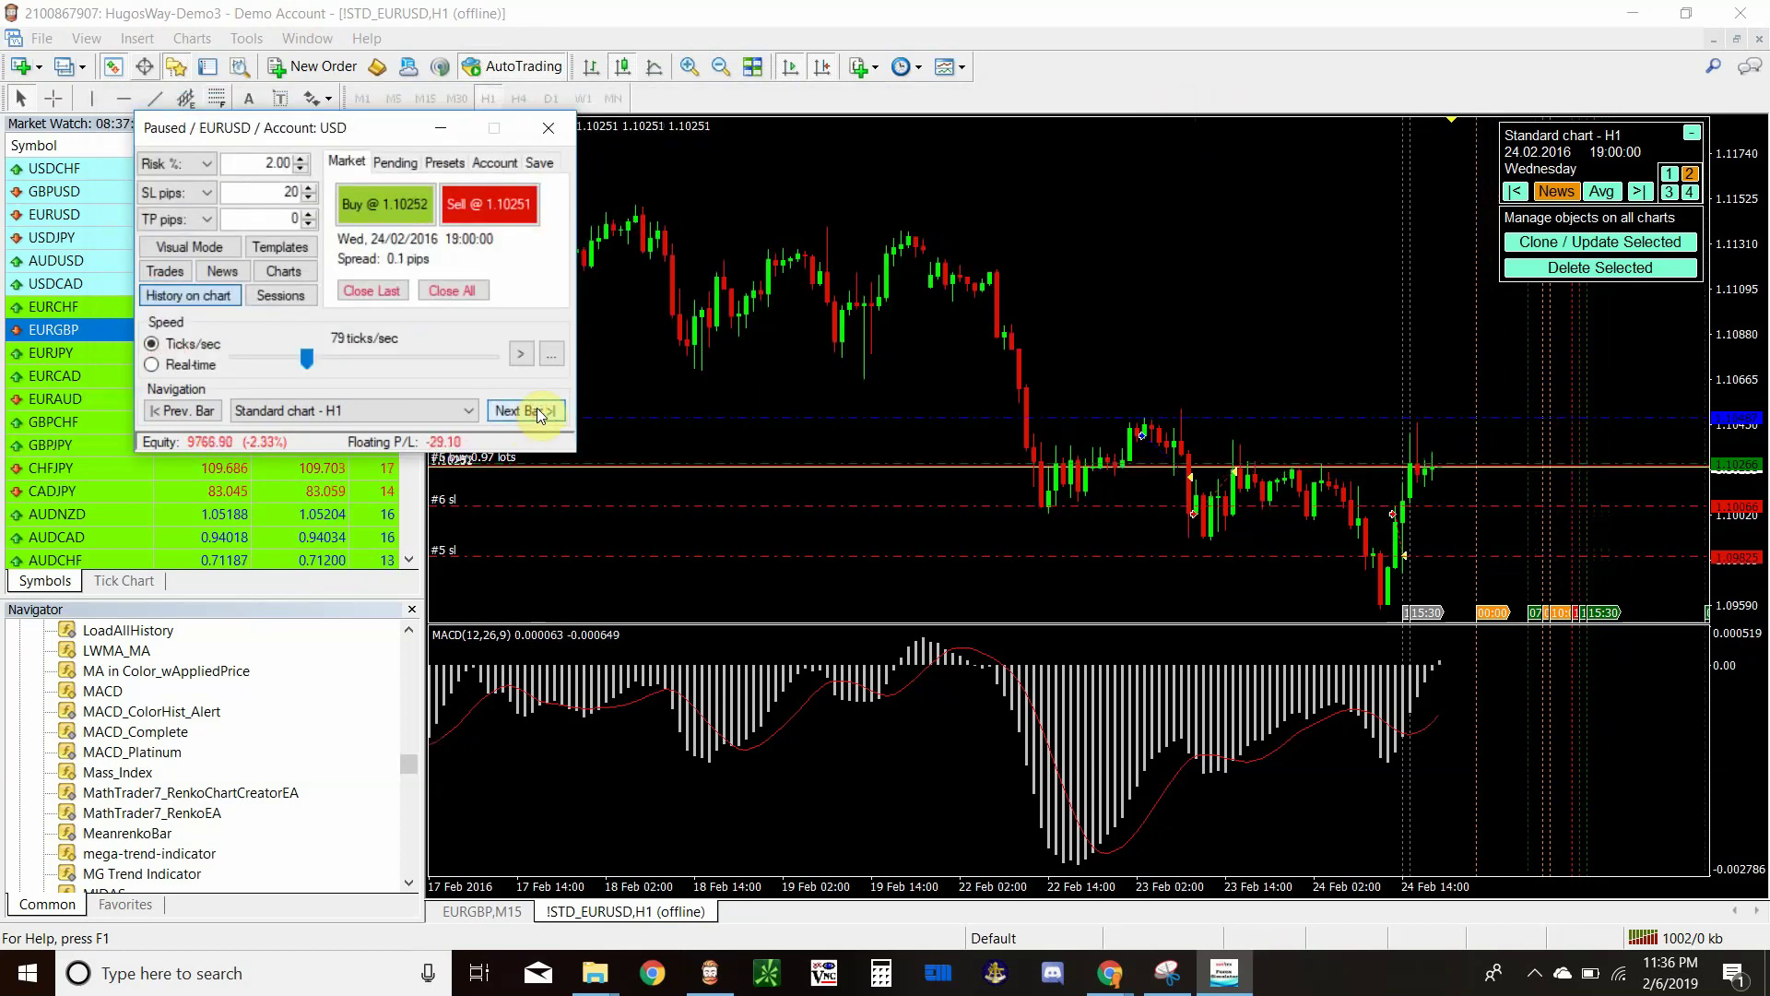
pyautogui.click(537, 411)
pyautogui.click(537, 410)
pyautogui.click(538, 411)
pyautogui.click(537, 410)
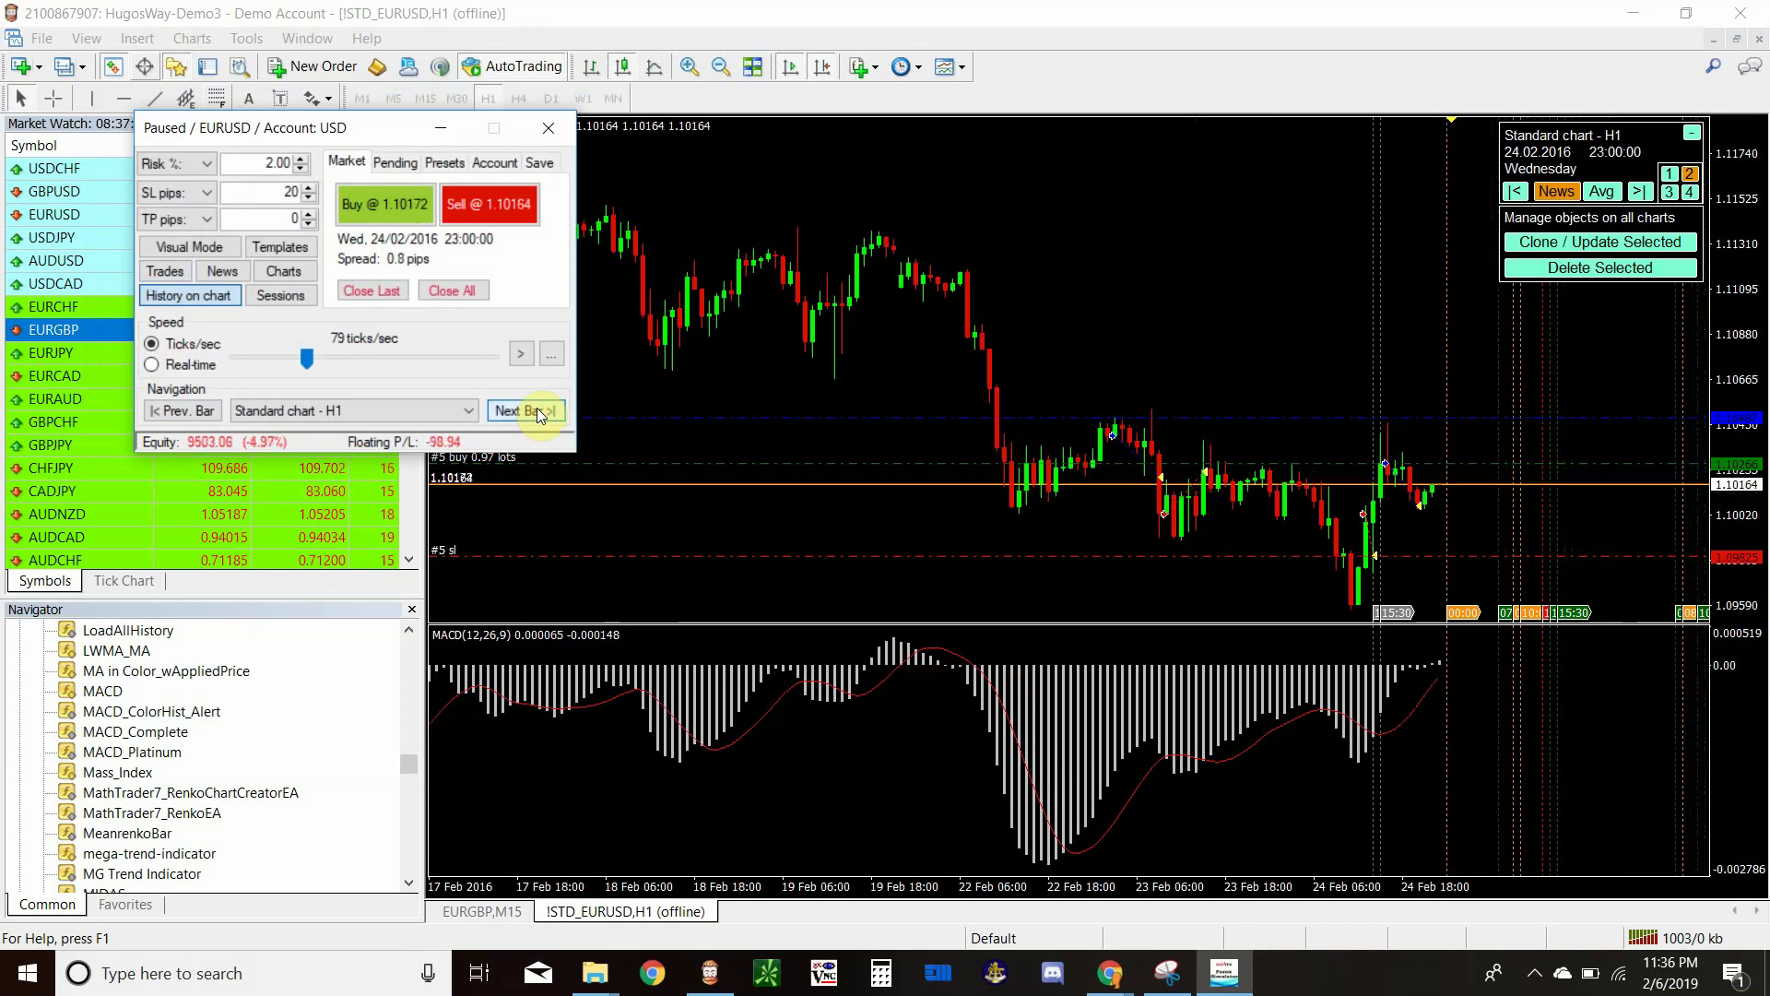
pyautogui.click(537, 410)
pyautogui.click(537, 408)
pyautogui.click(537, 408)
pyautogui.click(536, 408)
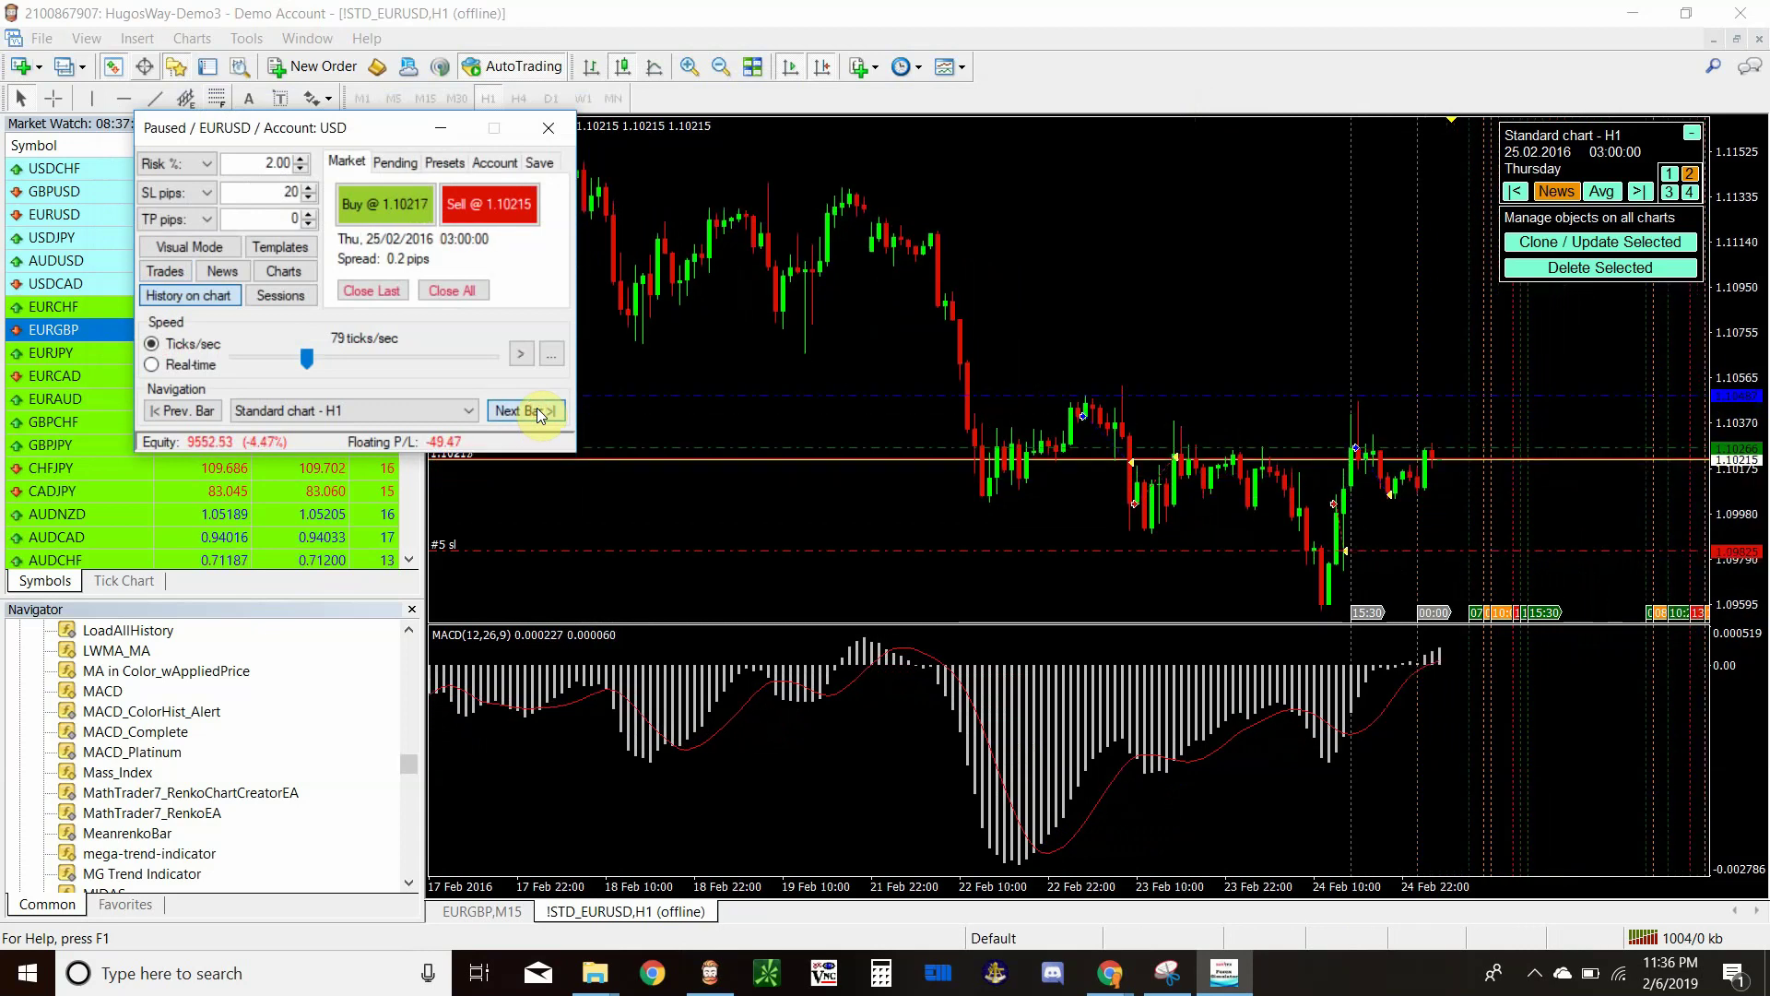
pyautogui.click(537, 408)
pyautogui.click(537, 407)
pyautogui.click(537, 407)
pyautogui.click(536, 408)
pyautogui.click(536, 408)
pyautogui.click(537, 407)
pyautogui.click(537, 408)
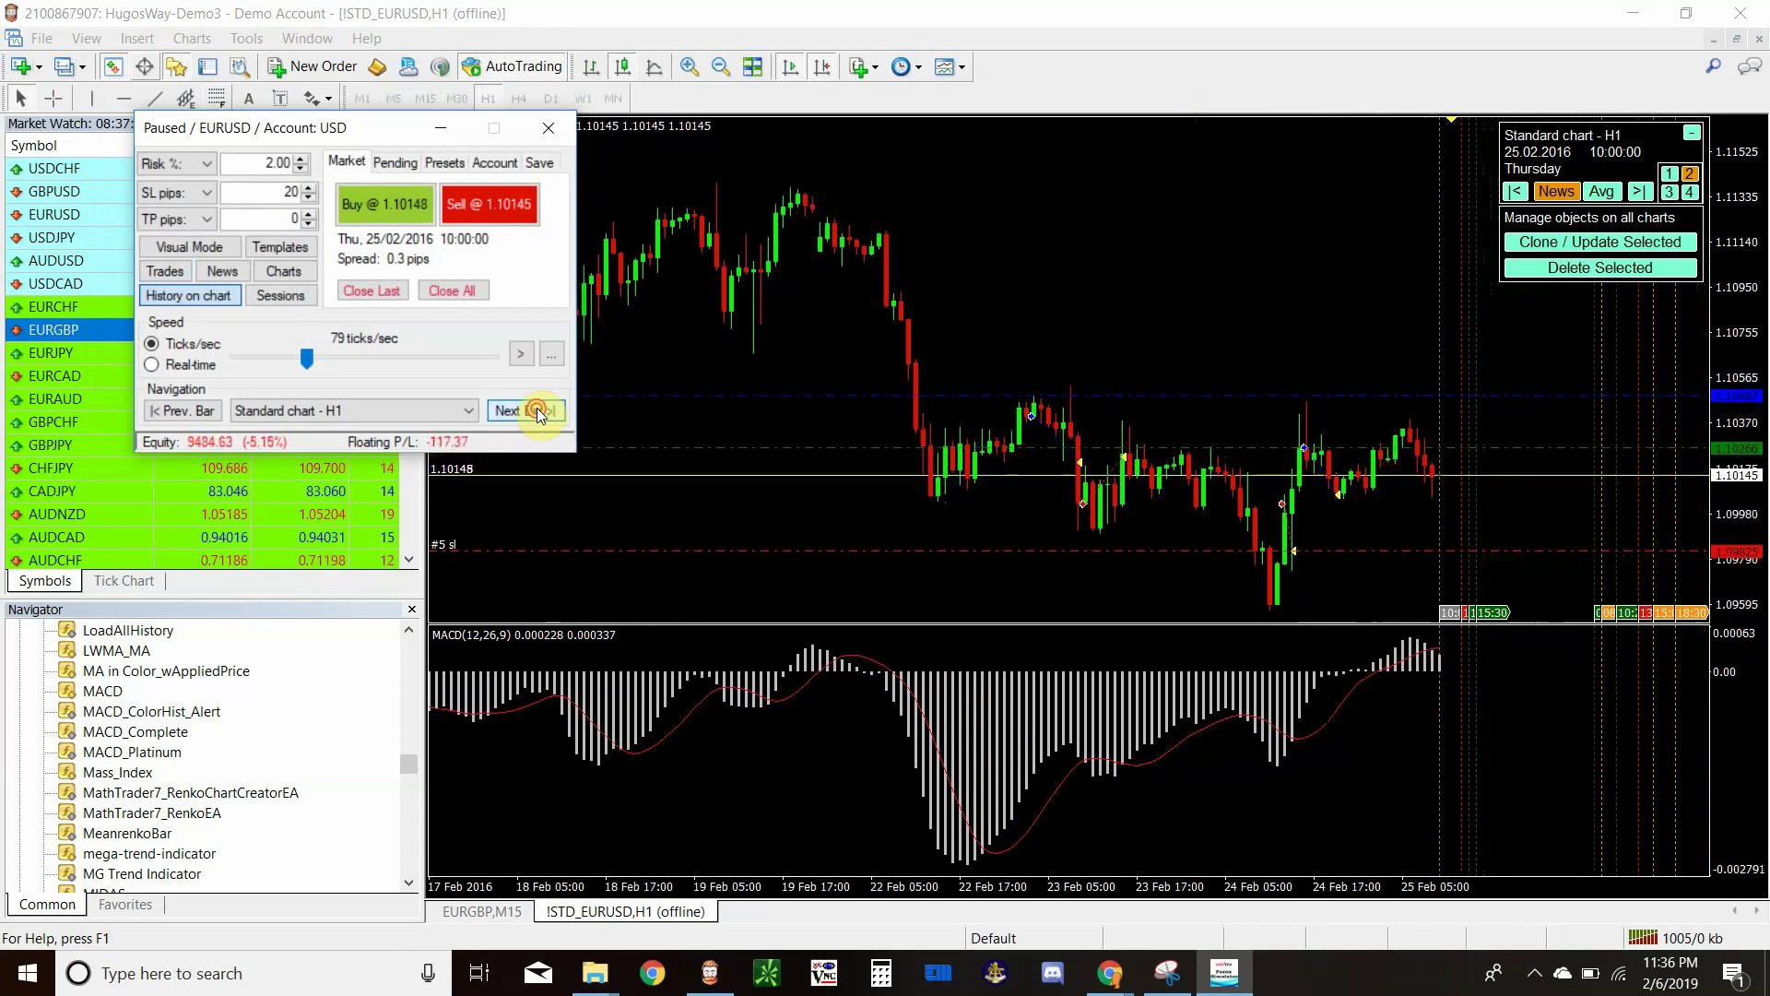
pyautogui.click(537, 407)
pyautogui.click(537, 407)
pyautogui.click(537, 407)
pyautogui.click(536, 407)
pyautogui.click(536, 408)
pyautogui.click(536, 407)
pyautogui.click(536, 407)
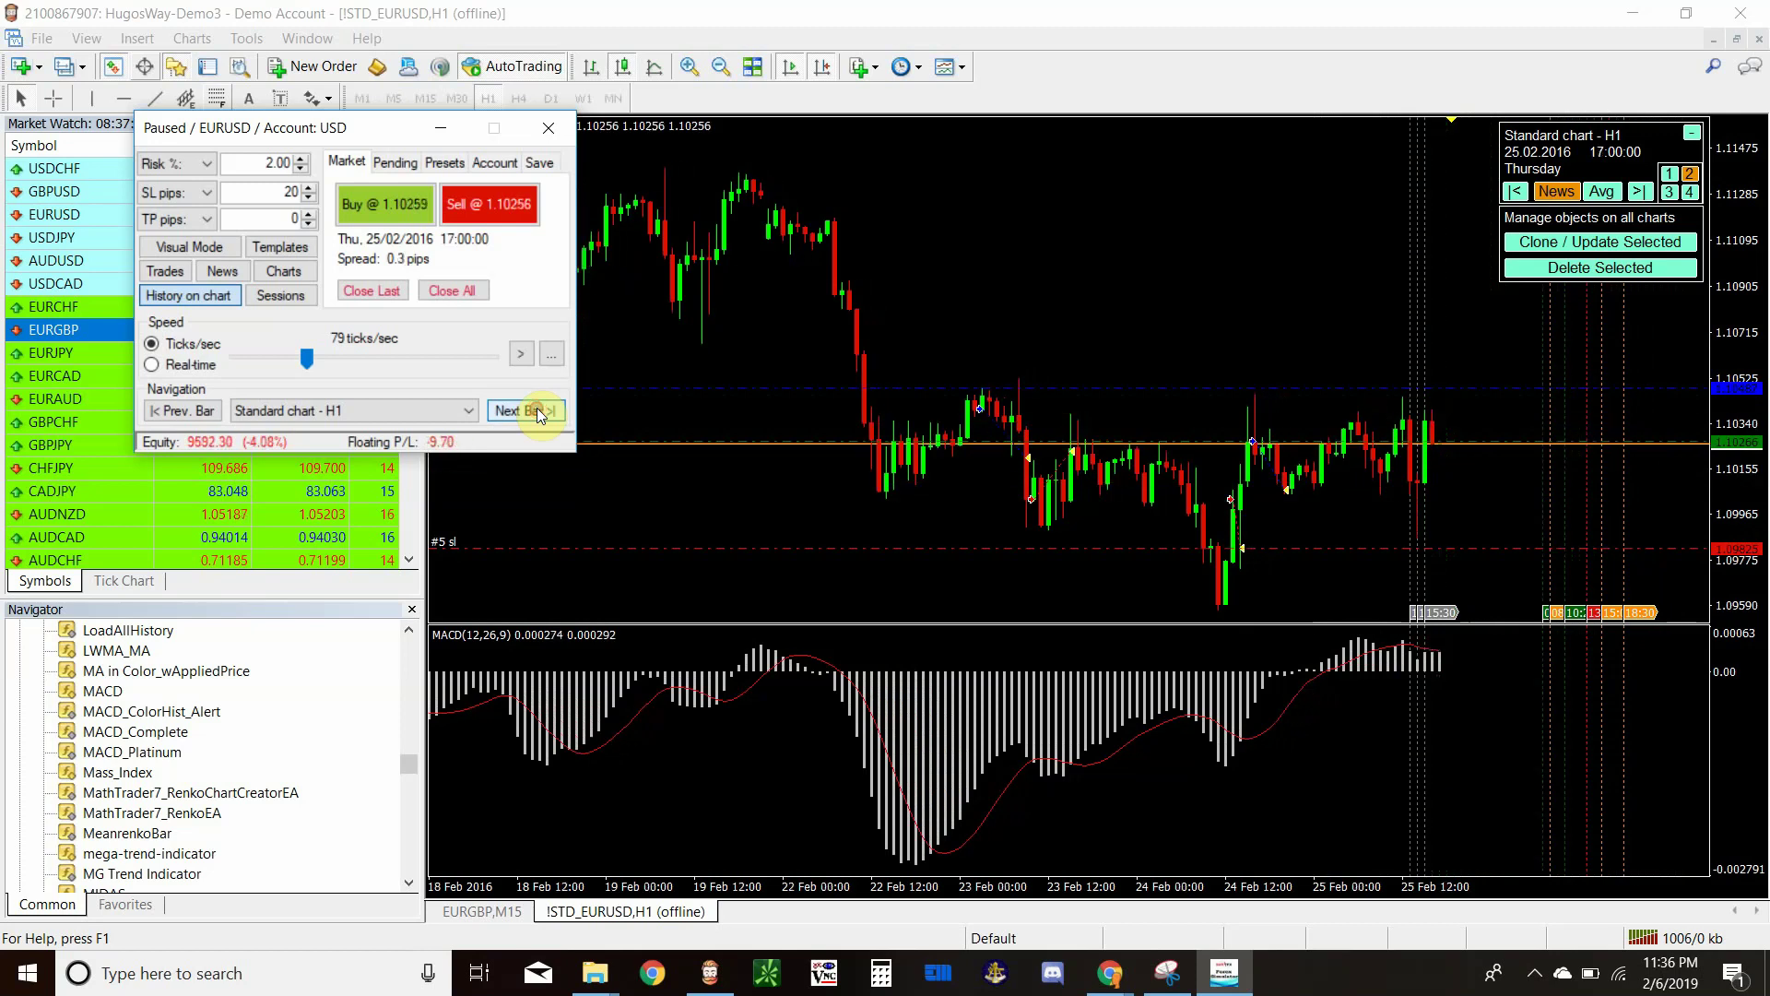
pyautogui.click(537, 407)
pyautogui.click(537, 408)
pyautogui.click(536, 408)
pyautogui.click(537, 407)
pyautogui.click(537, 408)
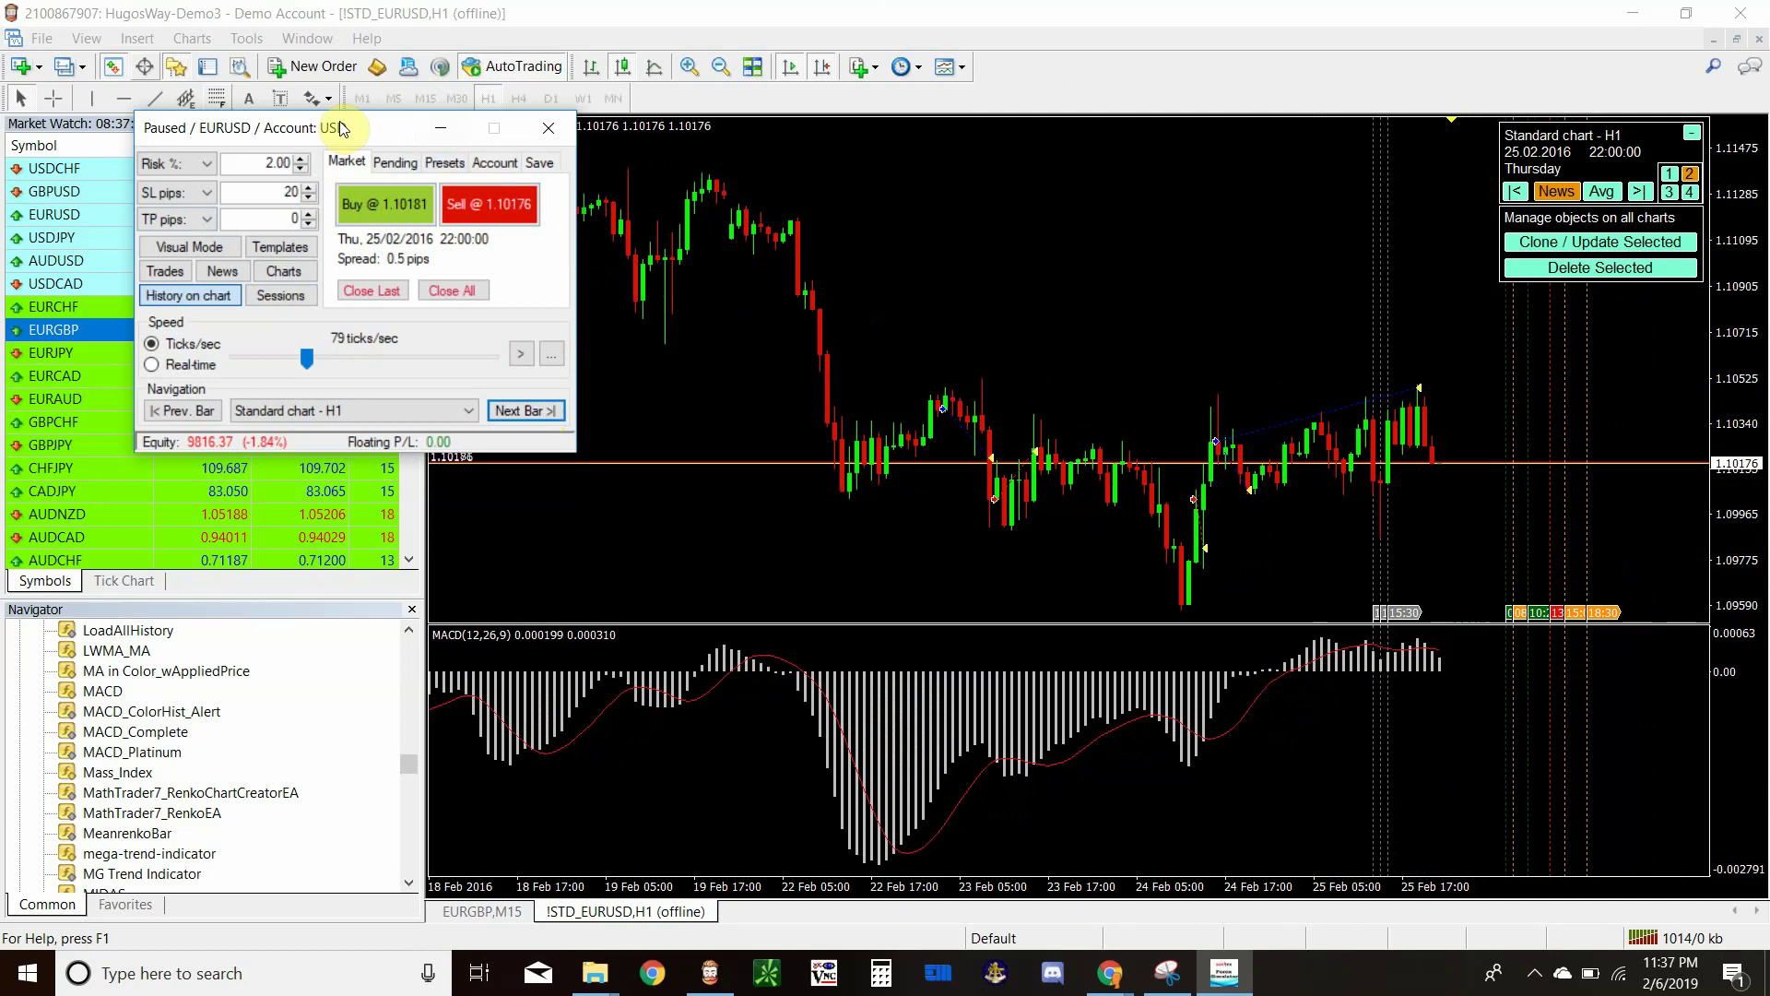
# Step: Open the trades list and examine the order history and the closed trades
pyautogui.click(159, 271)
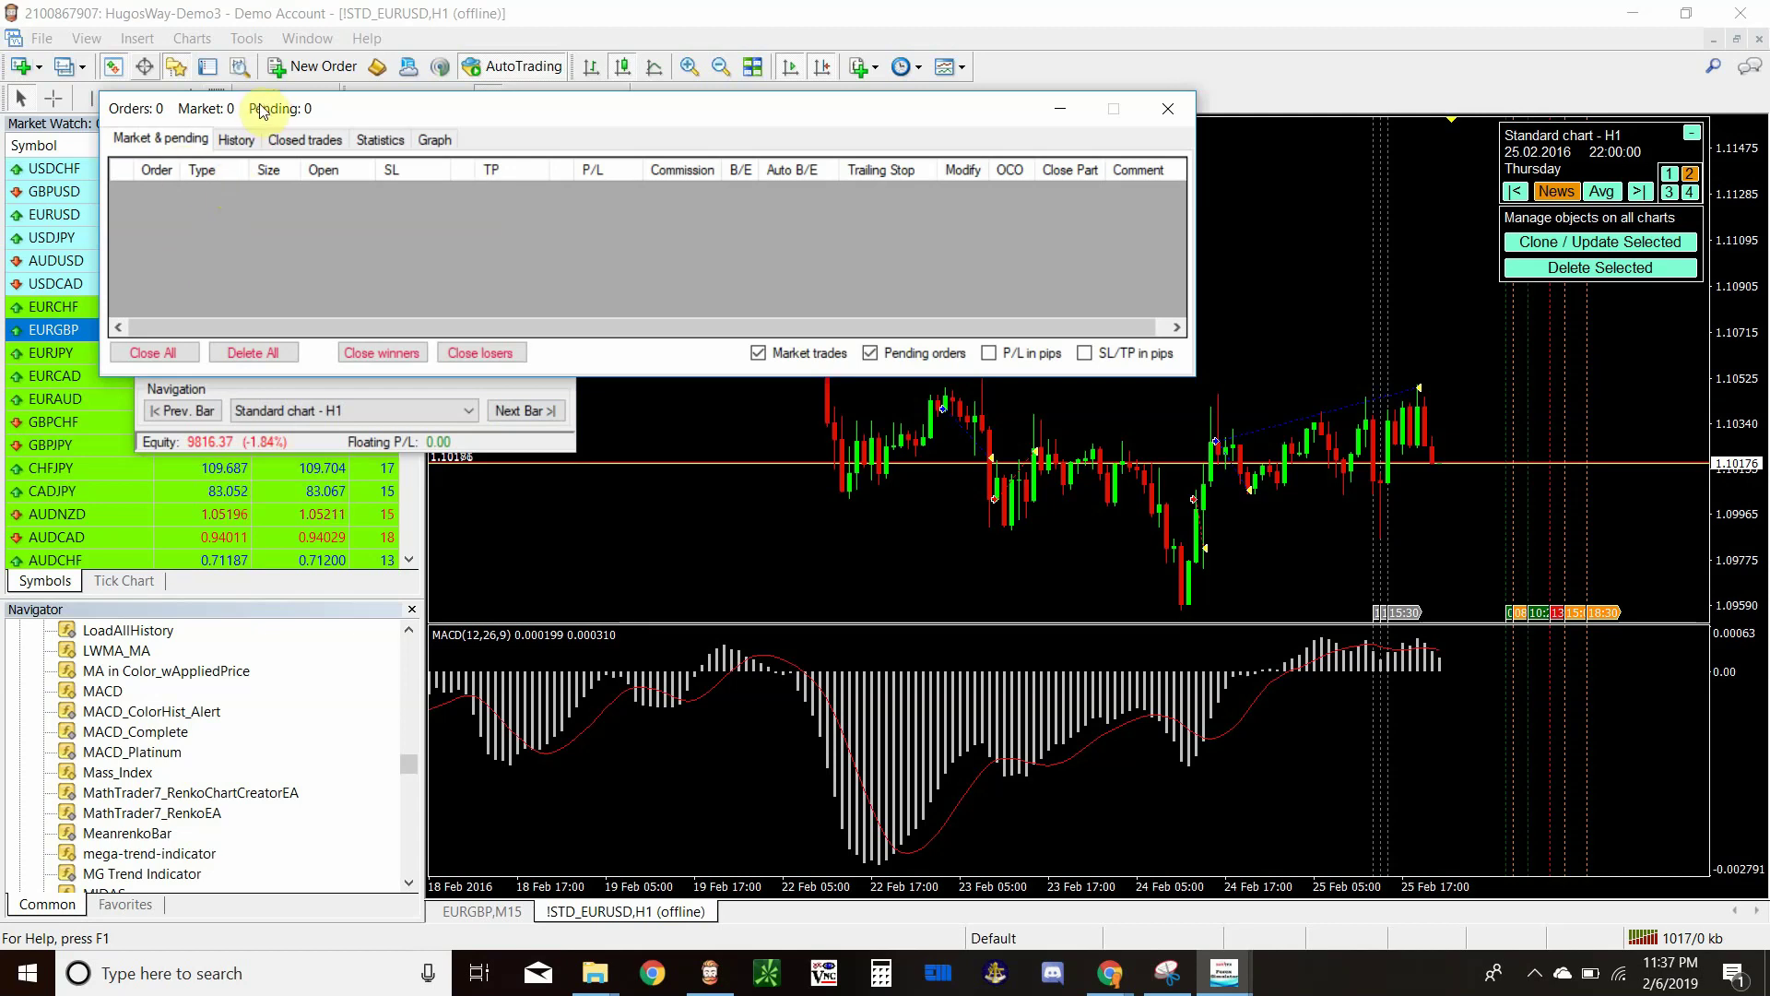
pyautogui.click(247, 143)
pyautogui.click(292, 144)
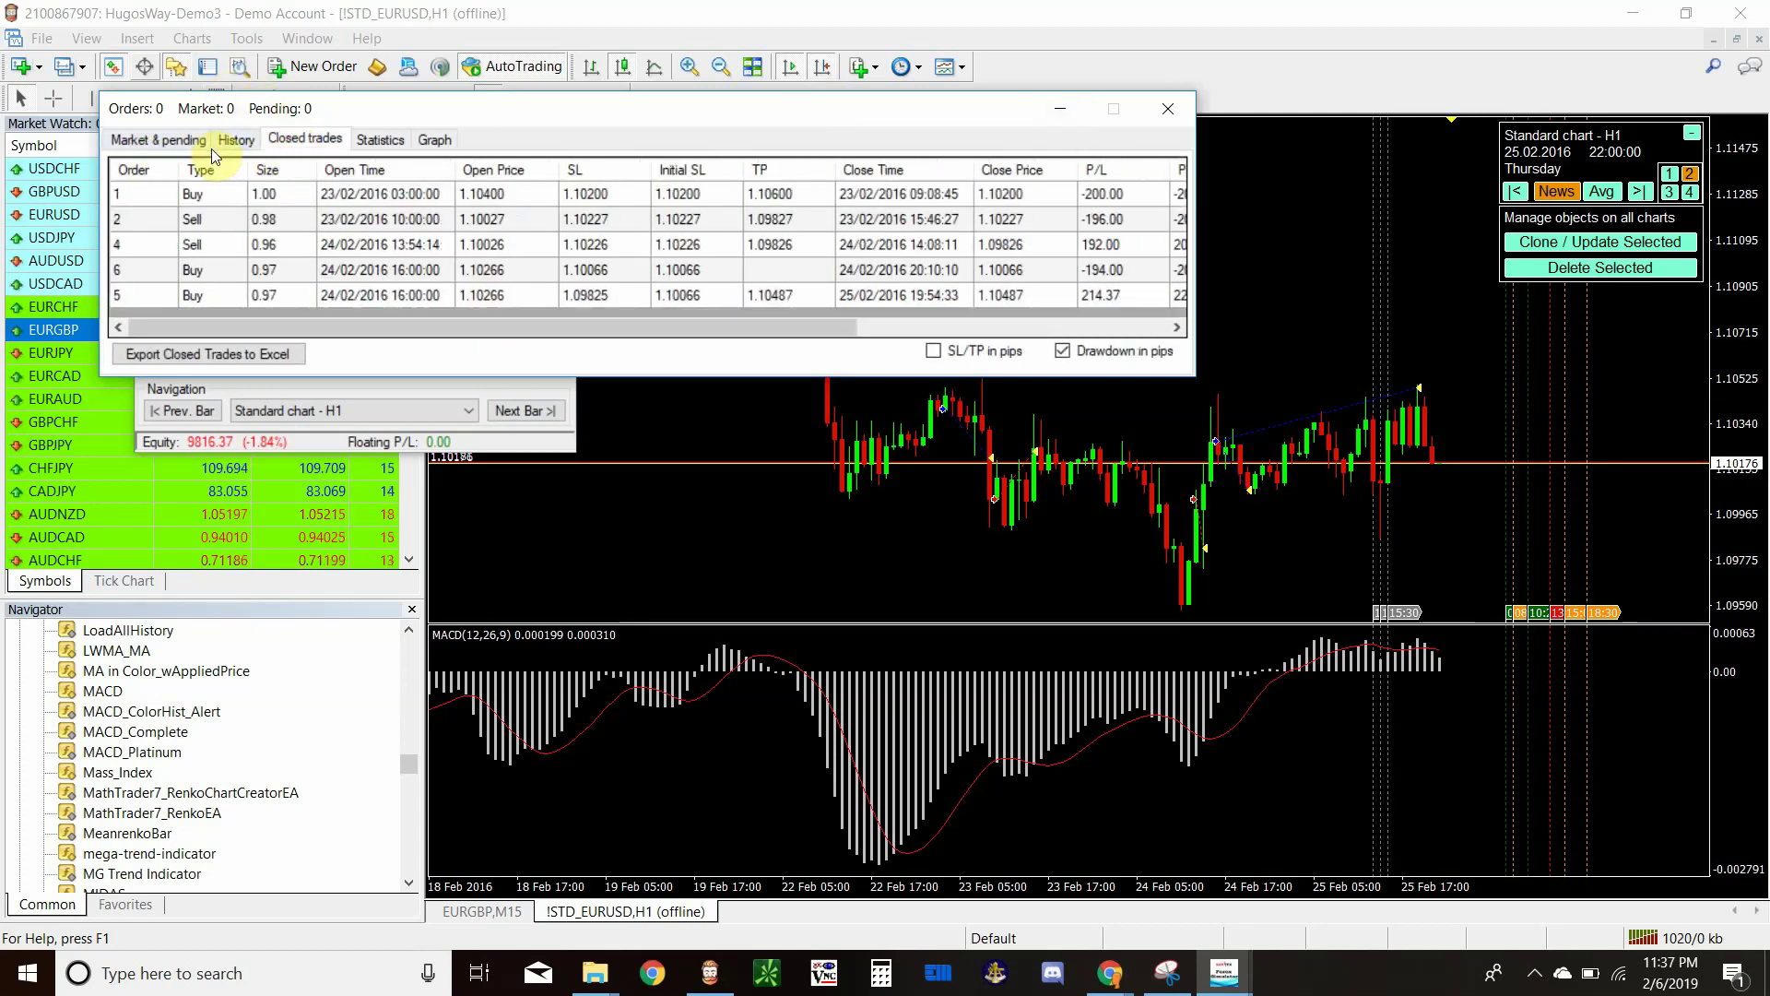
# Step: Enlarge the trades window to examine the full trading statistics and the graph, and close the window
pyautogui.click(399, 141)
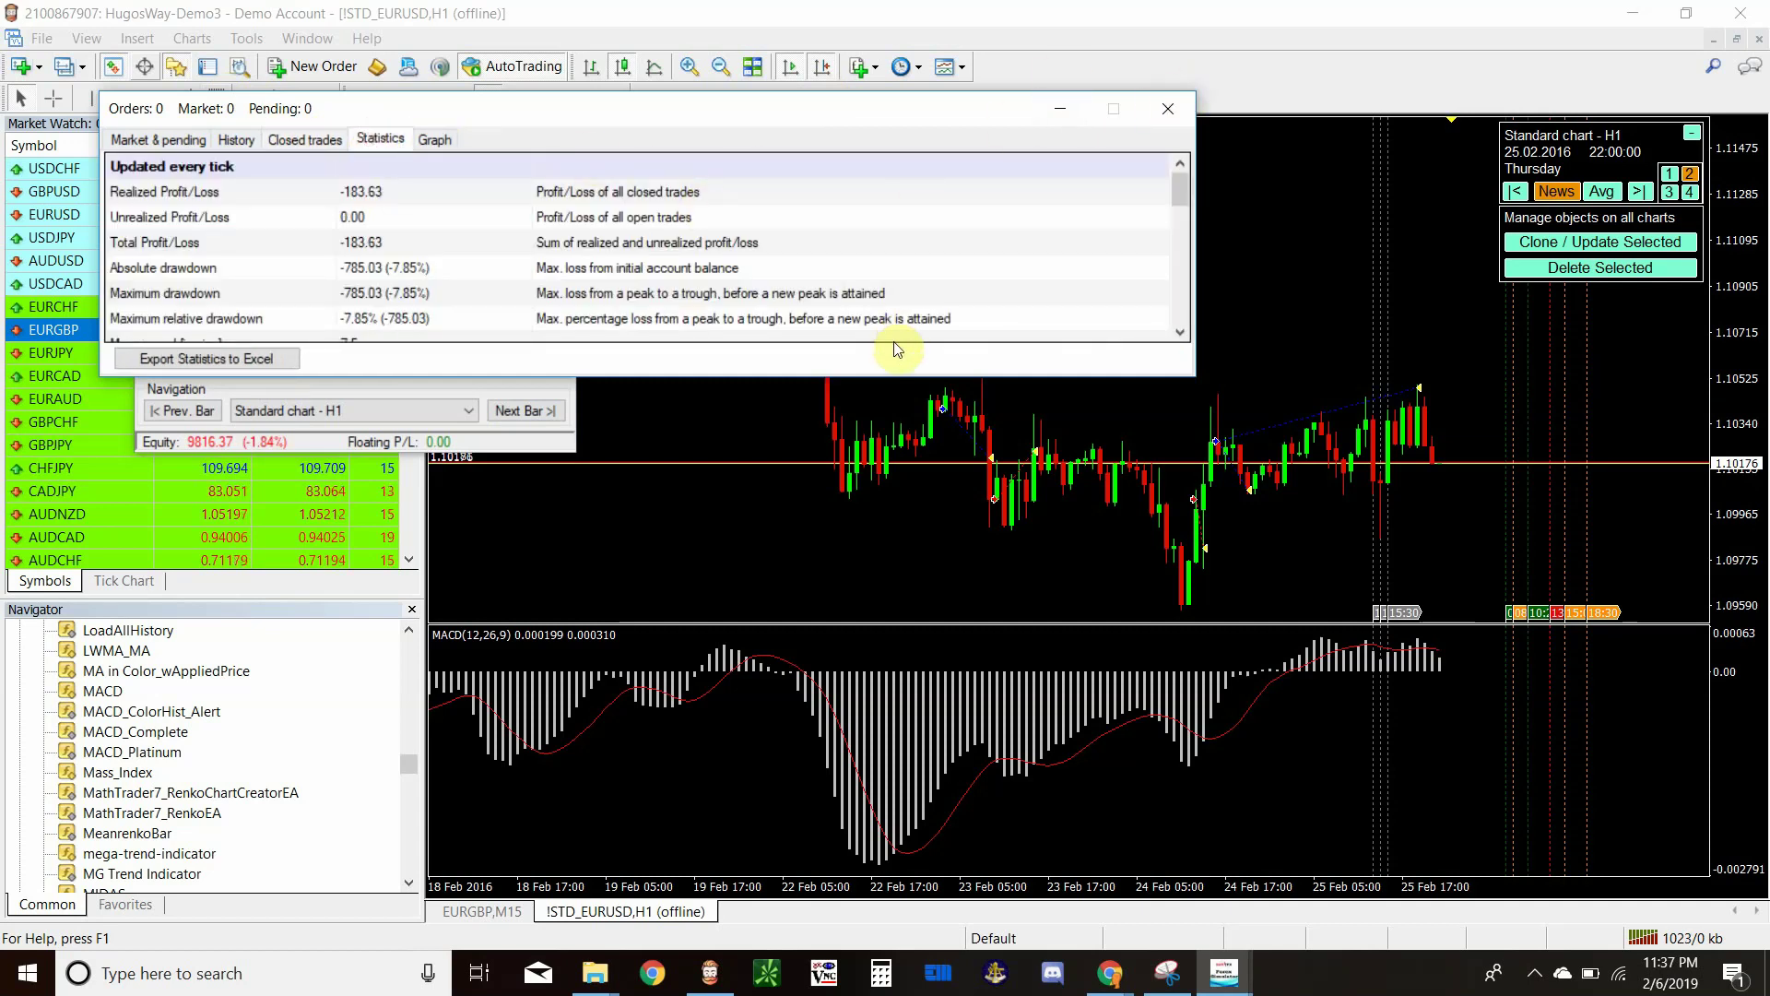
pyautogui.moveTo(882, 375); pyautogui.dragTo(866, 954)
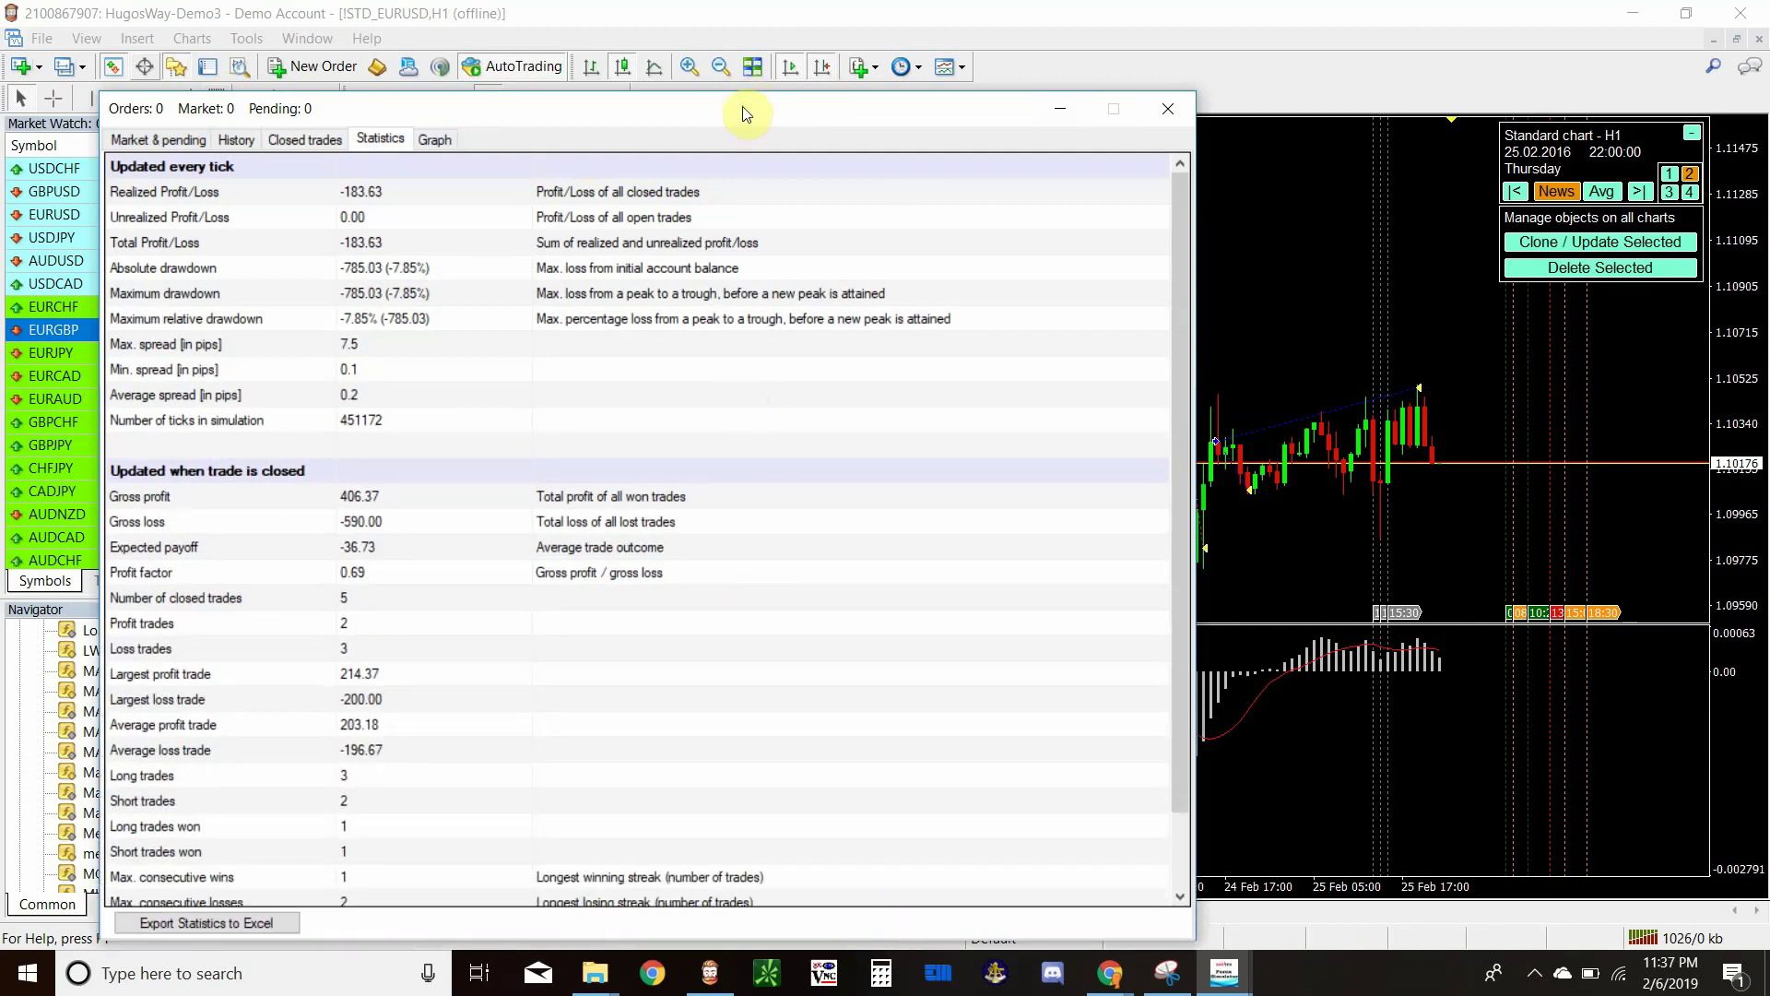
pyautogui.moveTo(740, 92); pyautogui.dragTo(747, 29)
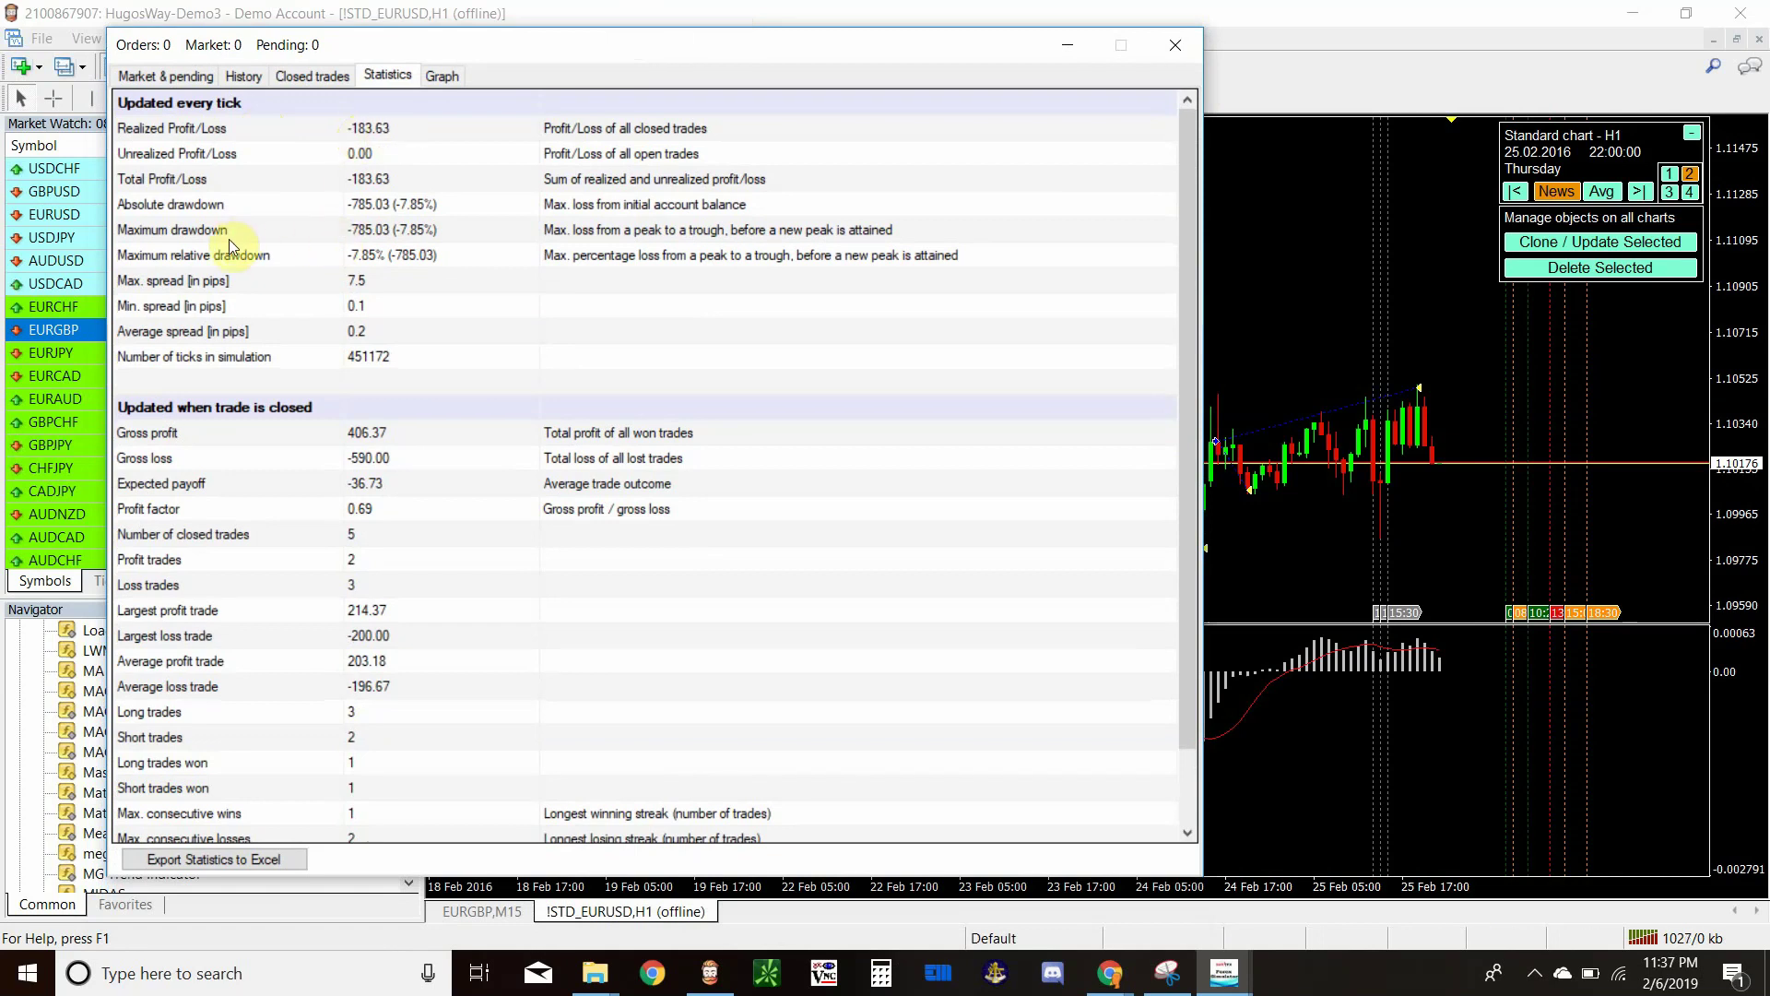
pyautogui.scroll(-2, 479, 232)
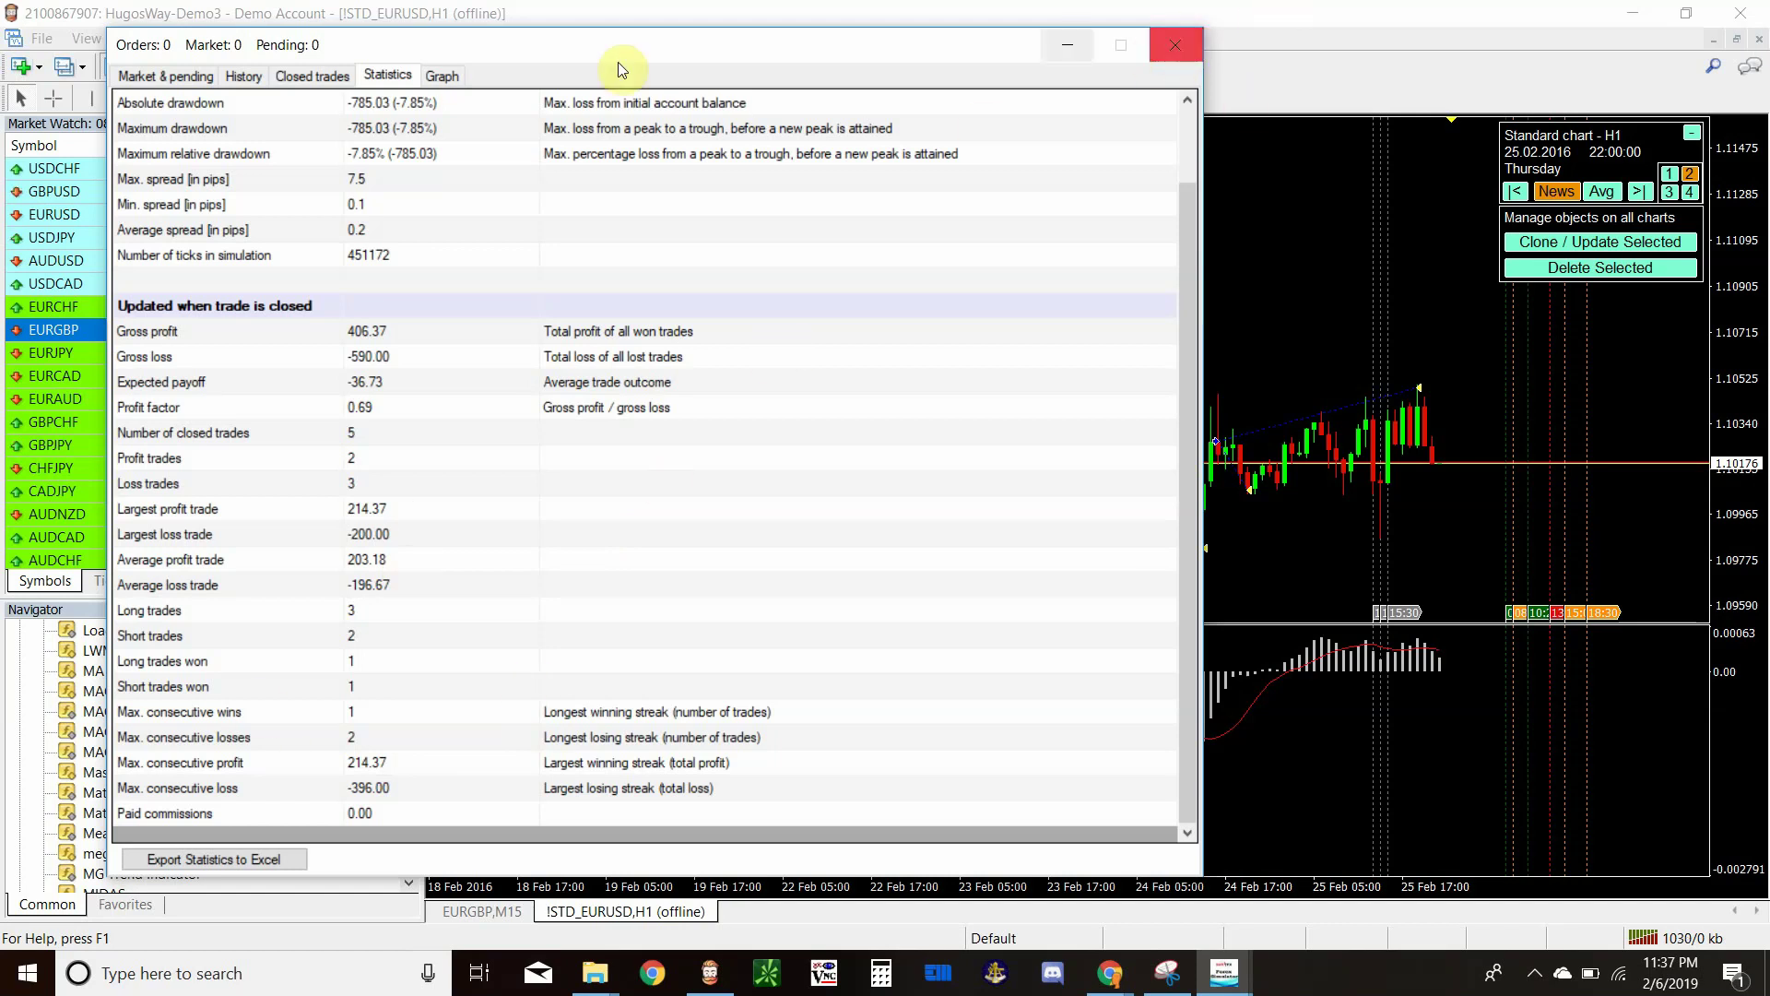
pyautogui.click(443, 74)
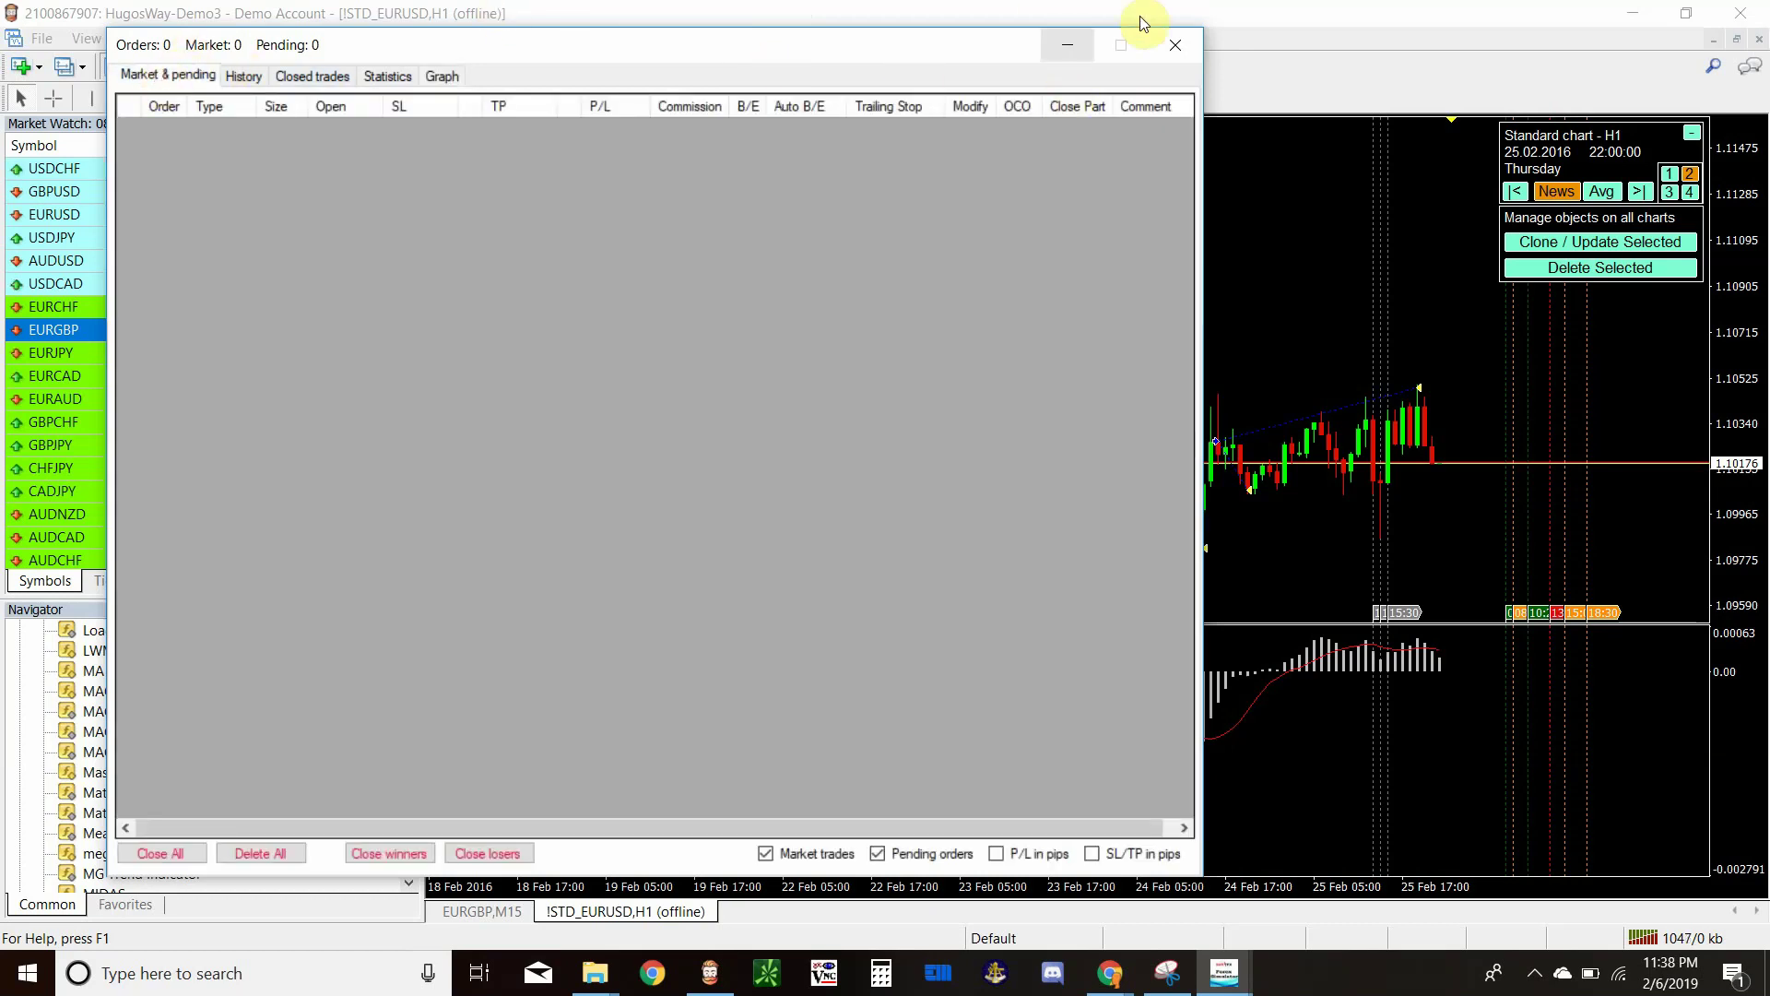
pyautogui.click(1164, 44)
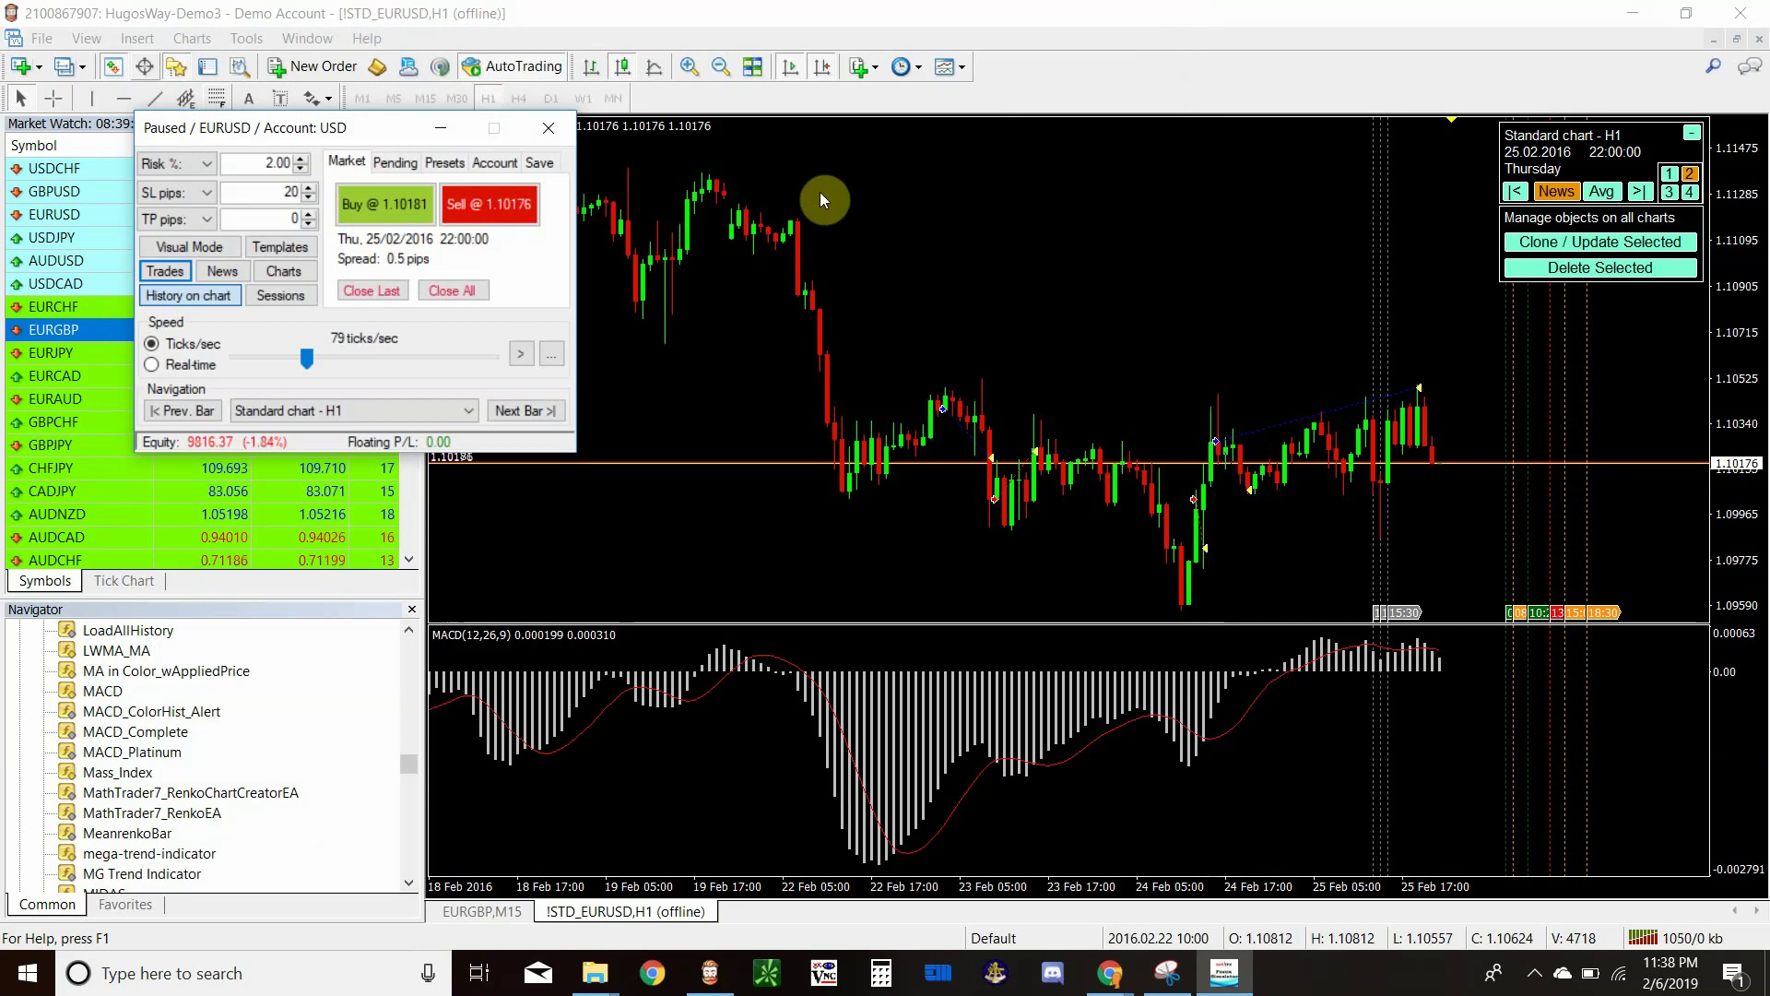
# Step: Move the simulator control panel off the Market Watch list to the upper-left corner of the EURUSD chart
pyautogui.moveTo(261, 138); pyautogui.dragTo(551, 391)
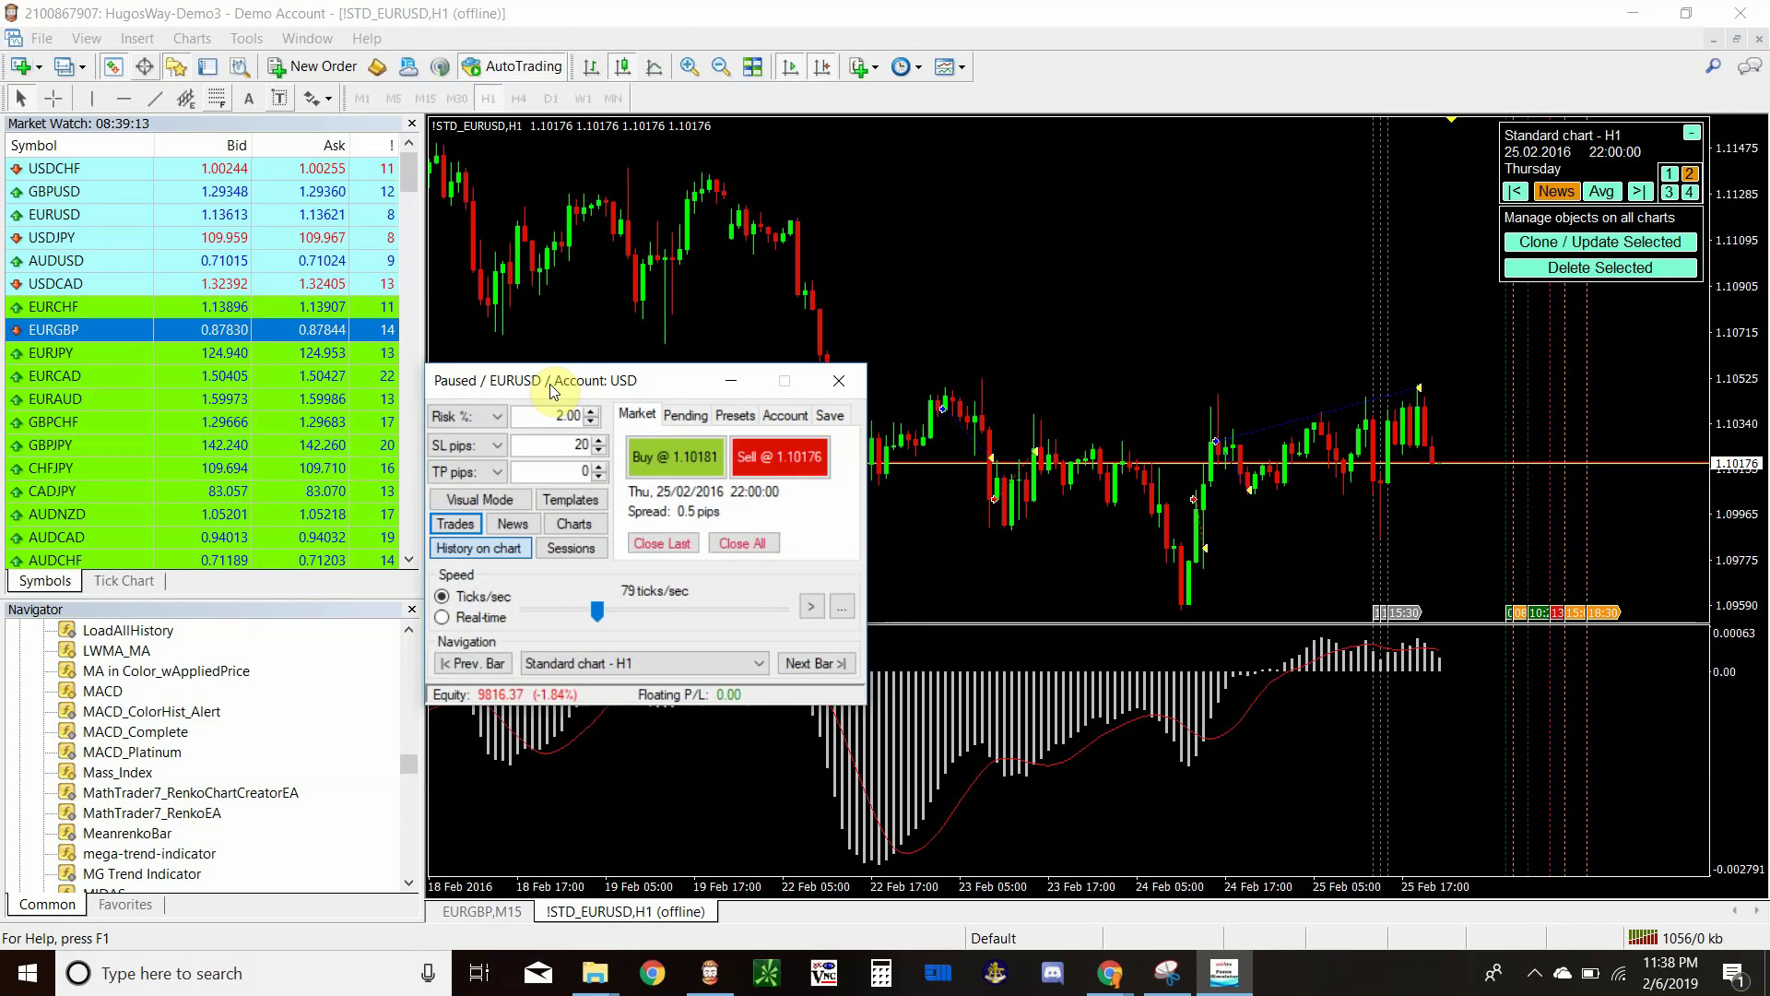
pyautogui.moveTo(551, 391); pyautogui.dragTo(554, 391)
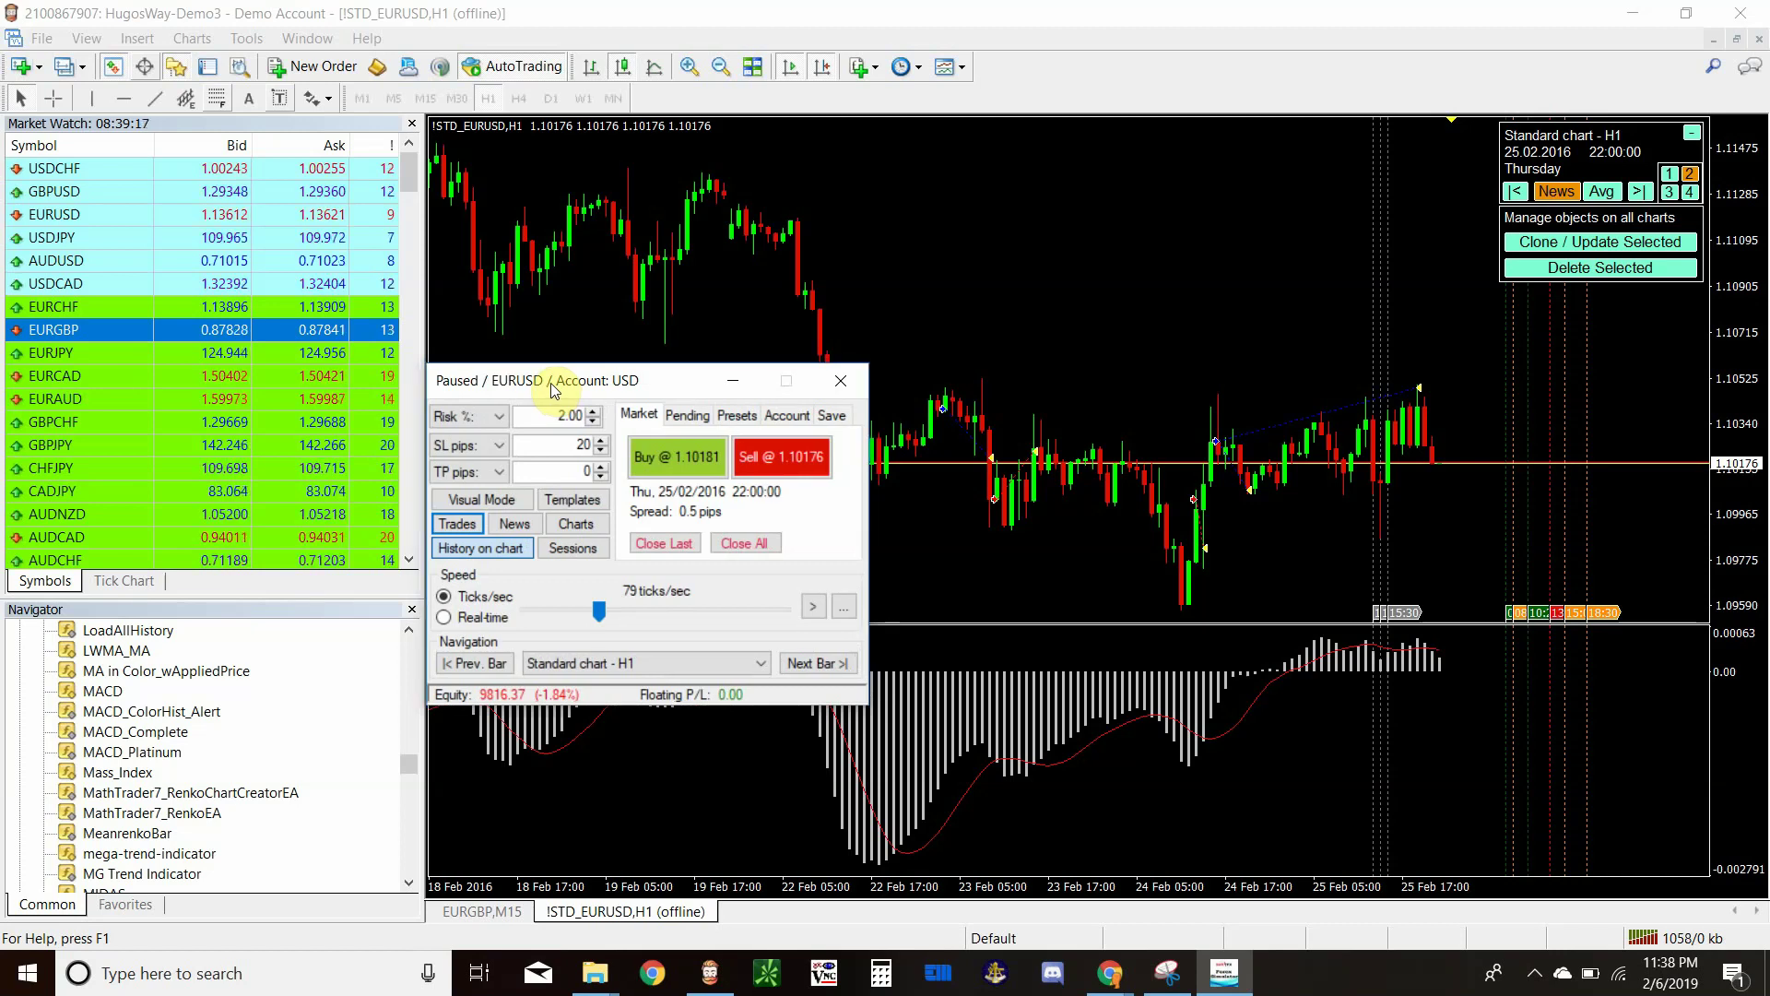
pyautogui.click(553, 389)
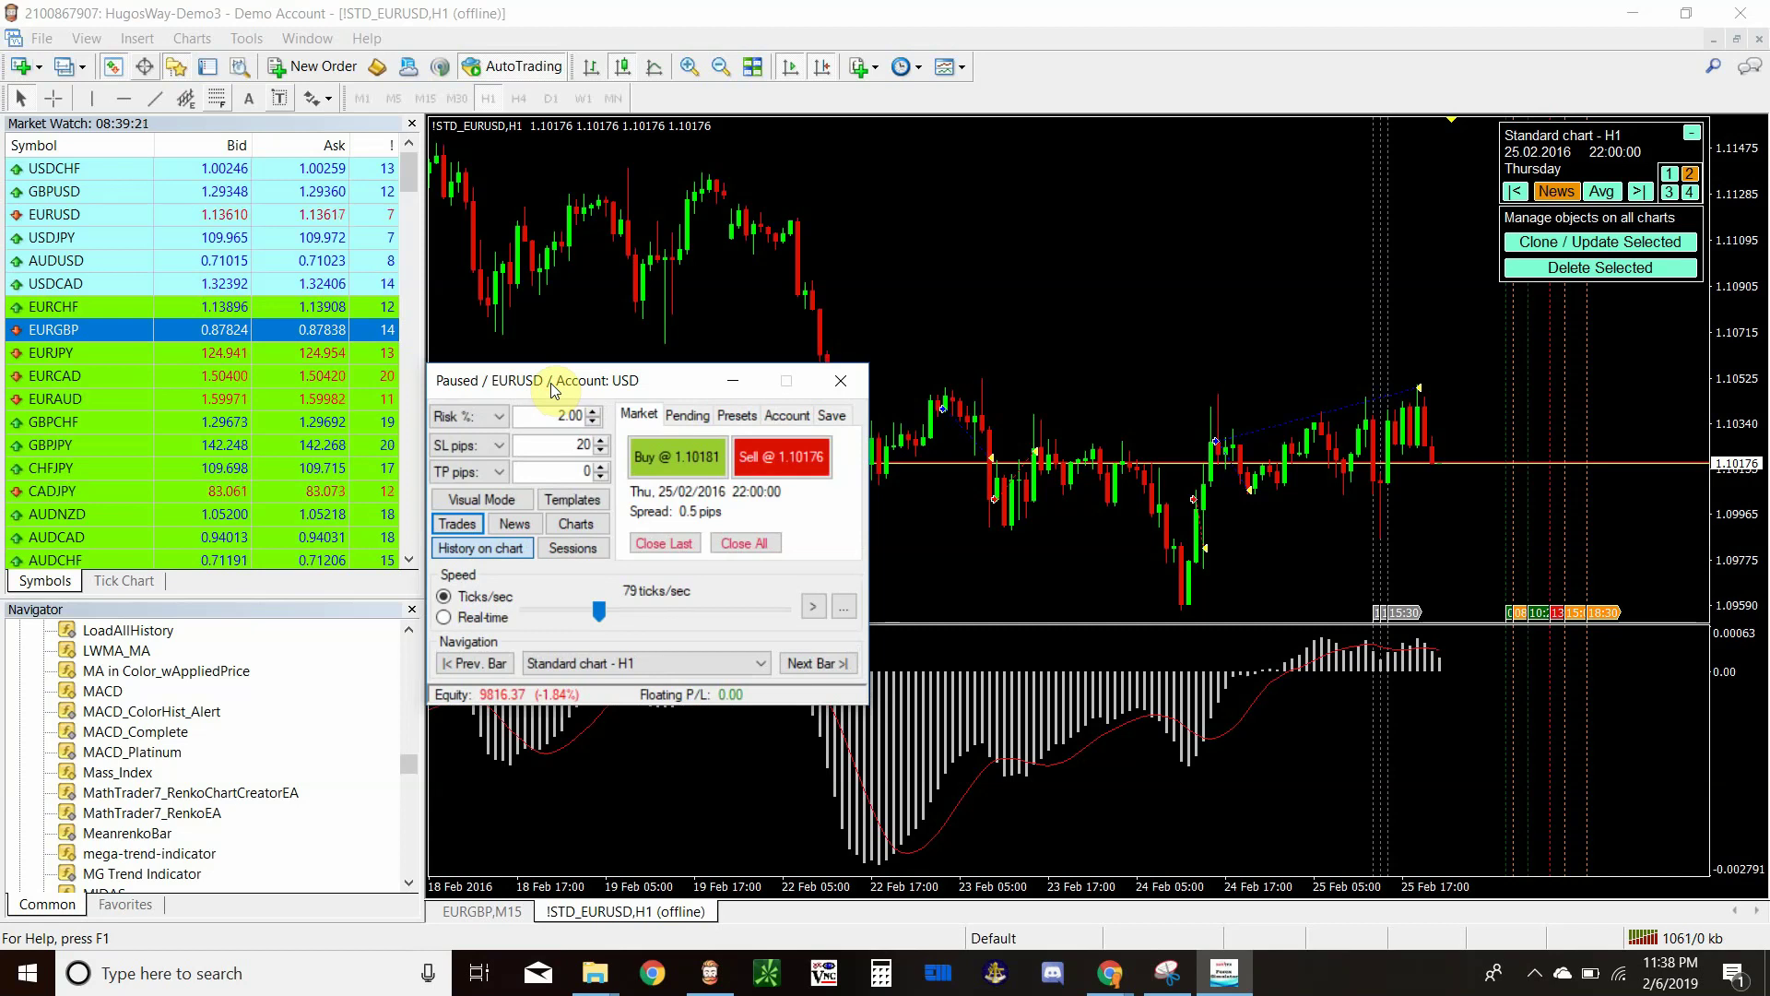
pyautogui.moveTo(554, 389); pyautogui.dragTo(574, 348)
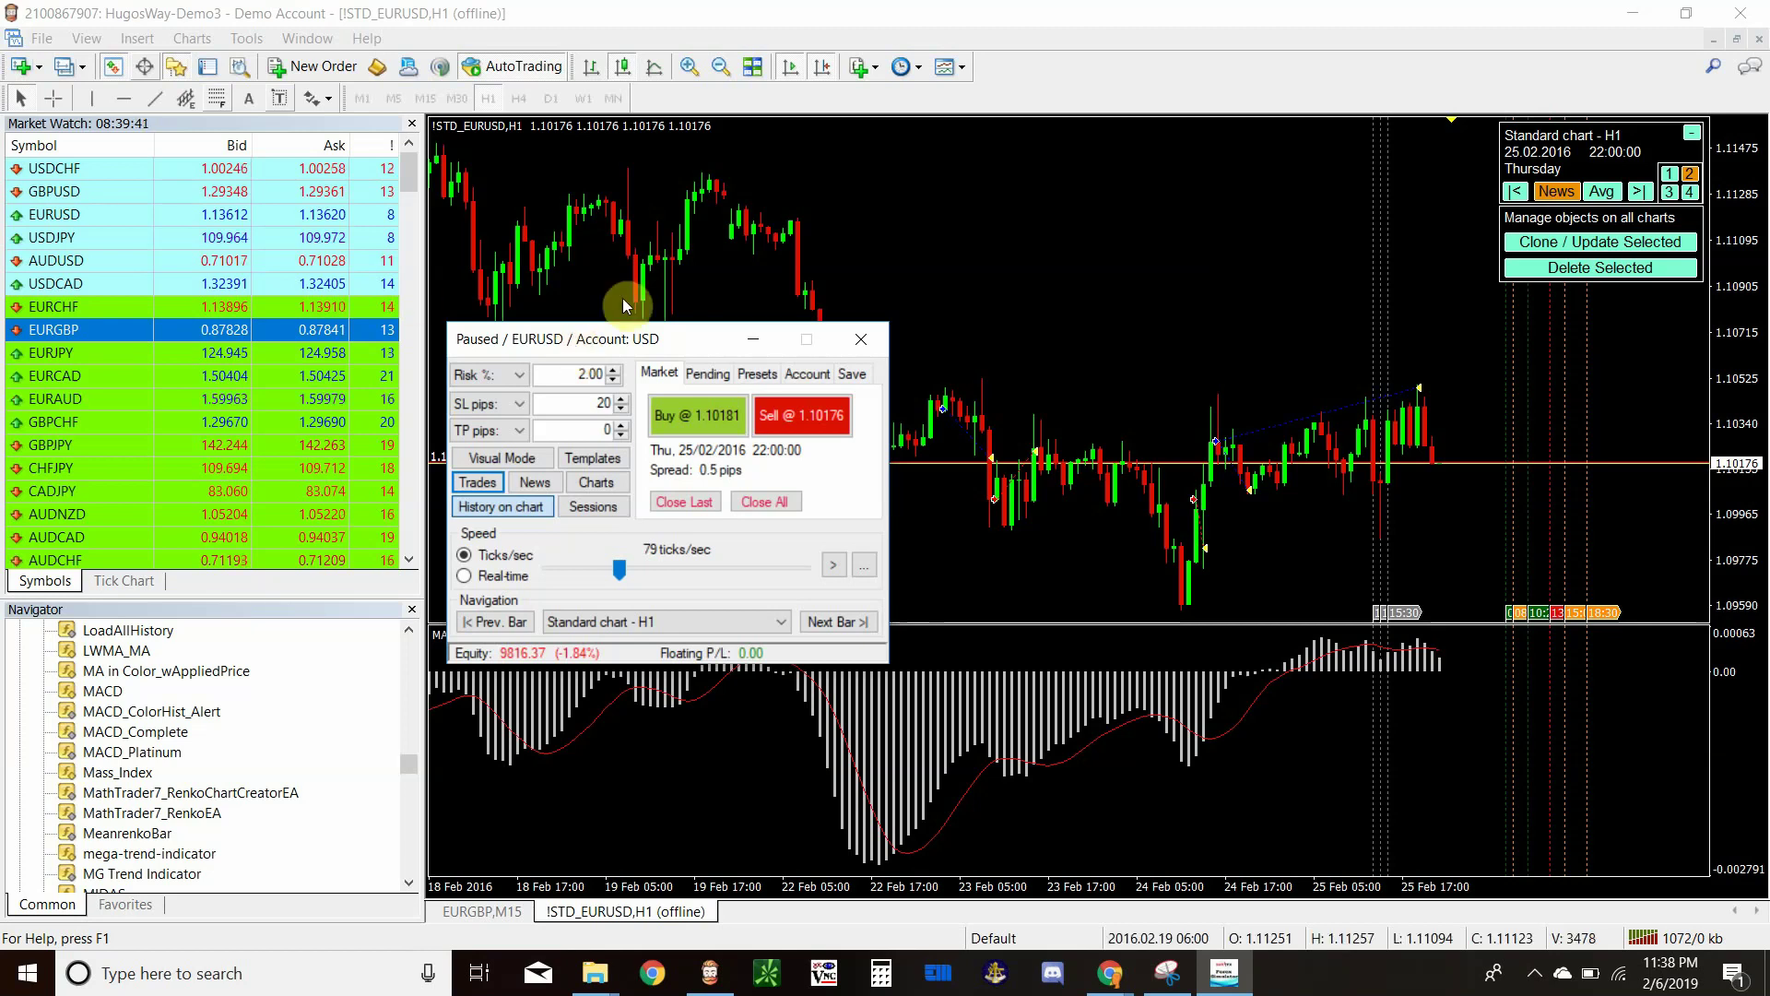
pyautogui.click(601, 338)
pyautogui.moveTo(602, 339); pyautogui.dragTo(584, 138)
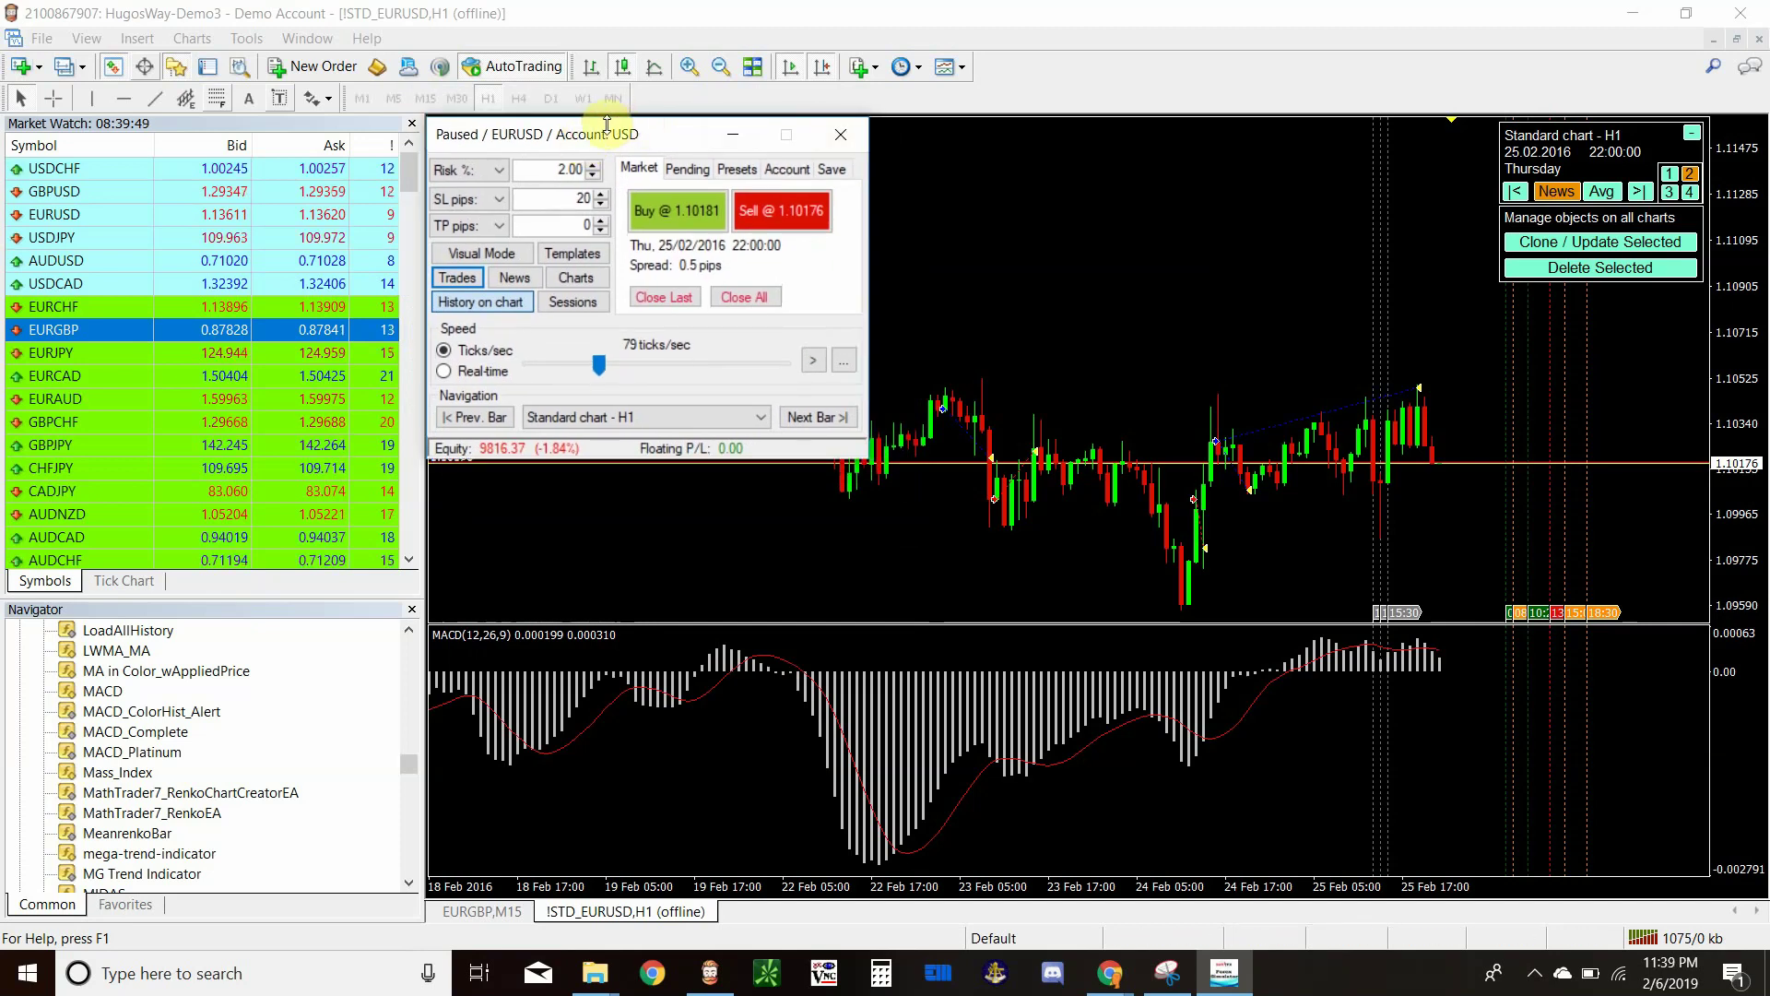
pyautogui.moveTo(546, 138); pyautogui.dragTo(537, 124)
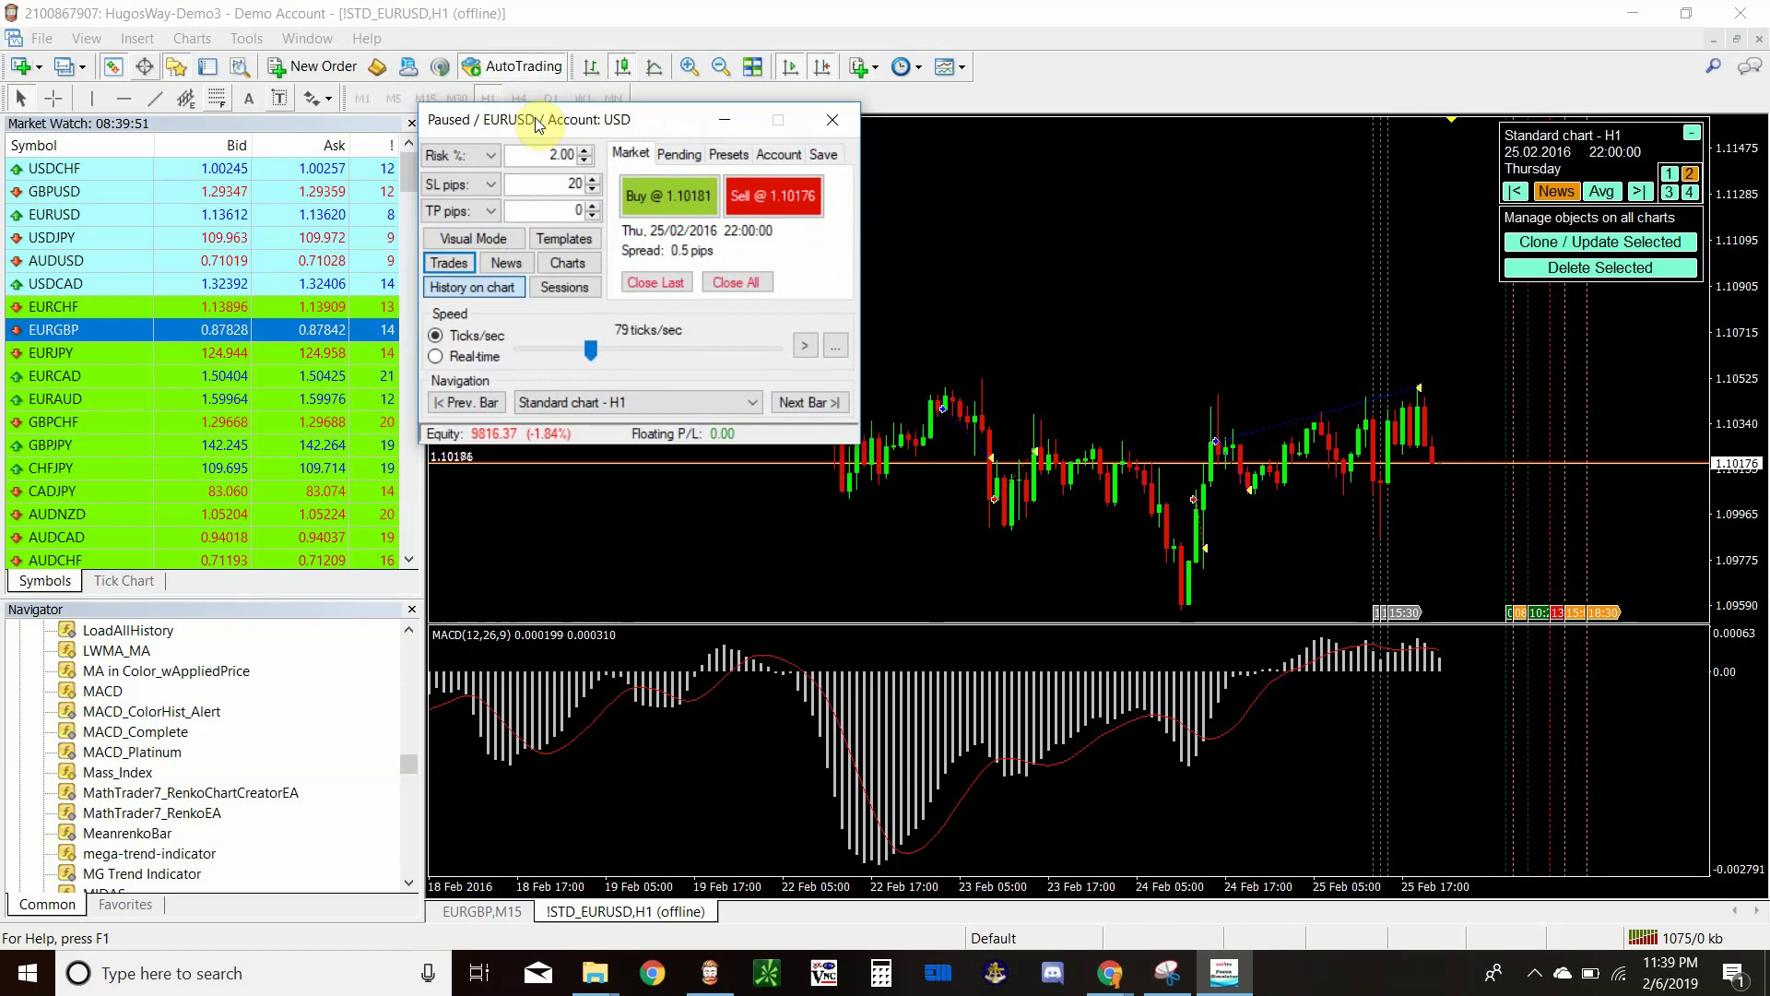